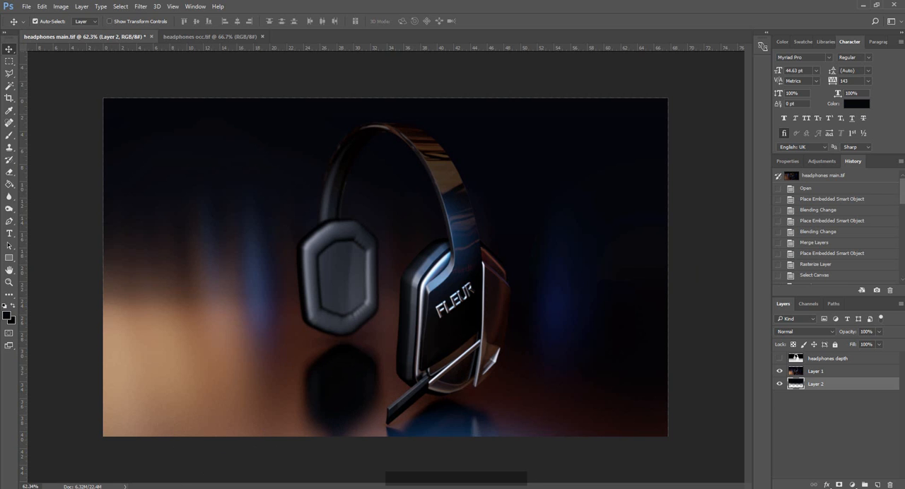
Examine the sIBL Archive page on hdrlabs.com, looking through its environment image sets, including Factory Catwalk.
click(106, 487)
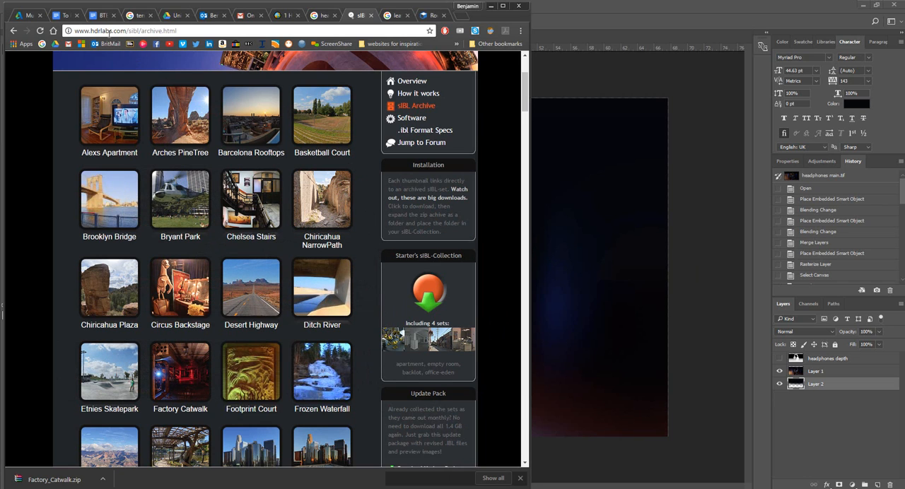
click(88, 31)
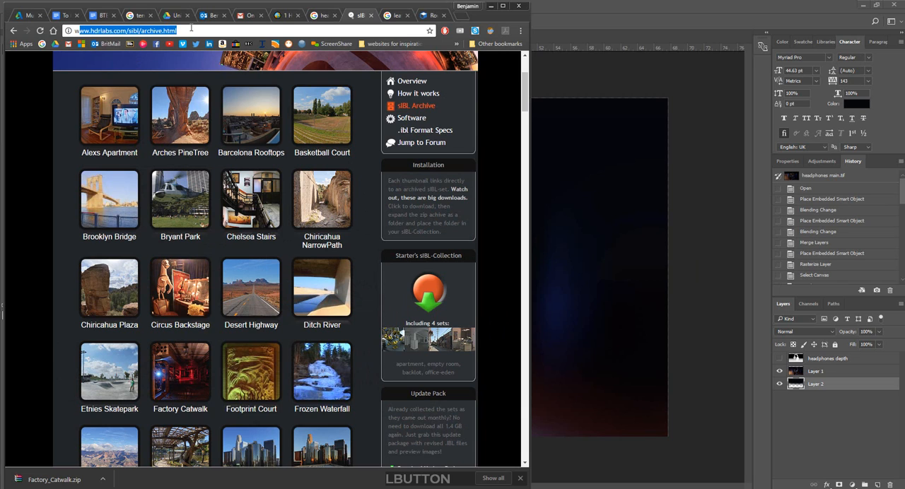
click(175, 30)
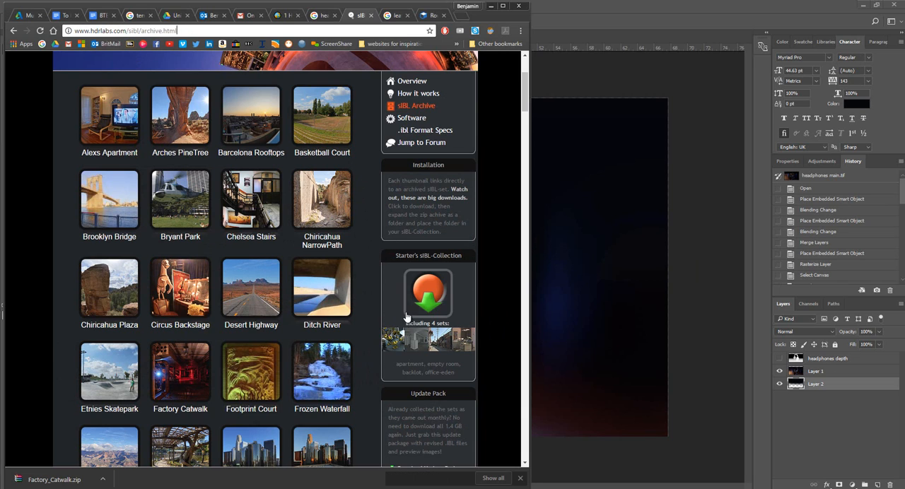
click(651, 98)
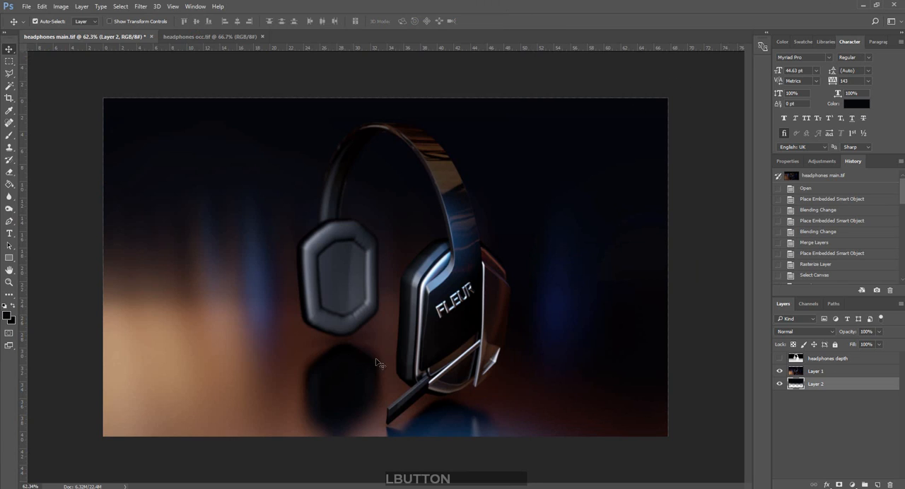
click(240, 487)
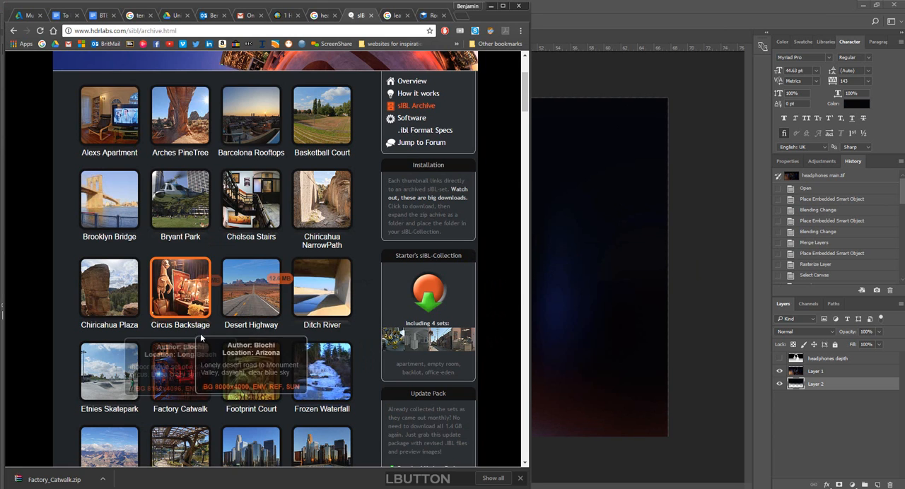
scroll(189, 353, down, 2)
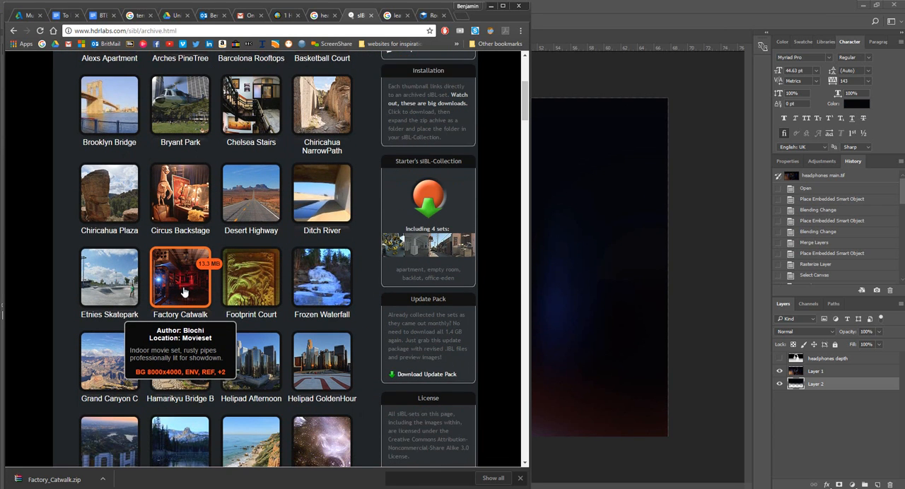
scroll(189, 282, down, 2)
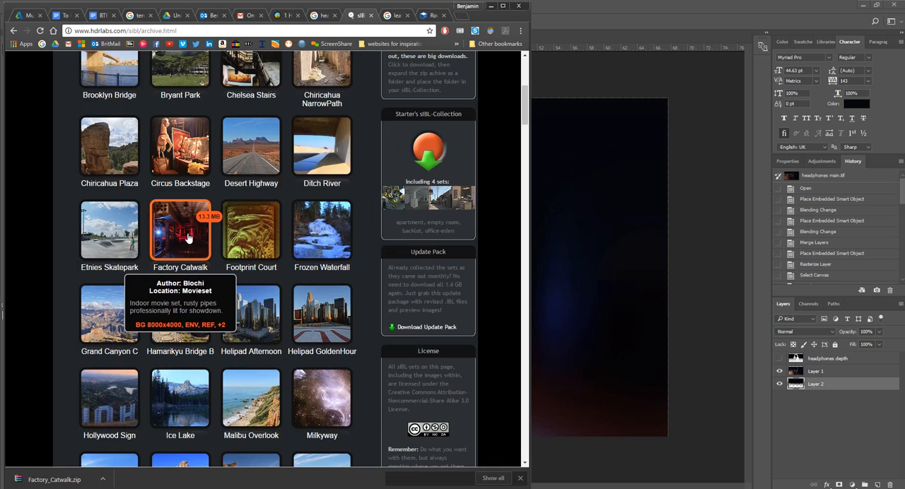
scroll(189, 279, down, 2)
scroll(361, 325, down, 2)
scroll(369, 307, up, 7)
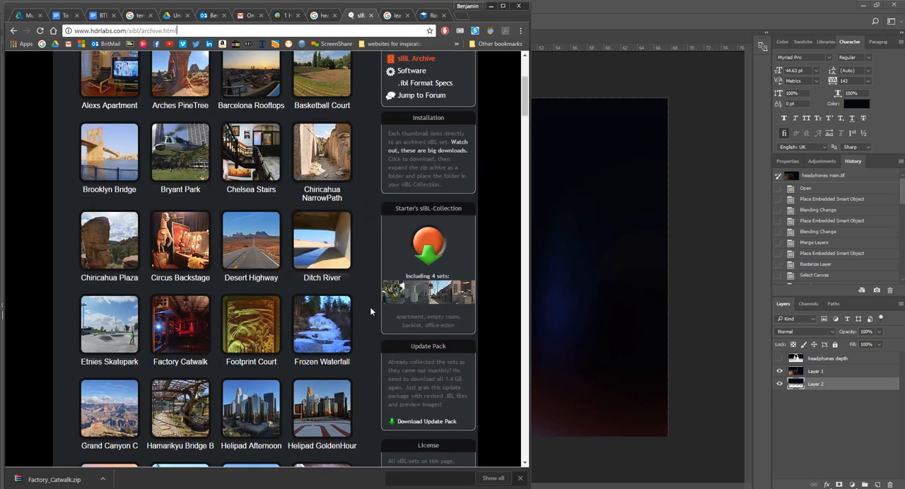
scroll(364, 309, down, 4)
scroll(364, 309, down, 8)
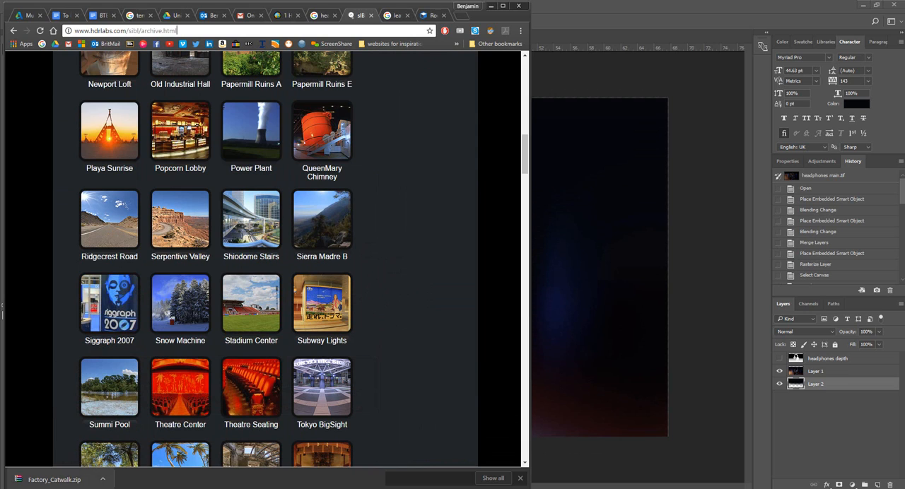
Open the downloaded Factory_Catwalk.zip archive and point out Factory_Catwalk_Bg.jpg among its files.
mouse_move(113, 488)
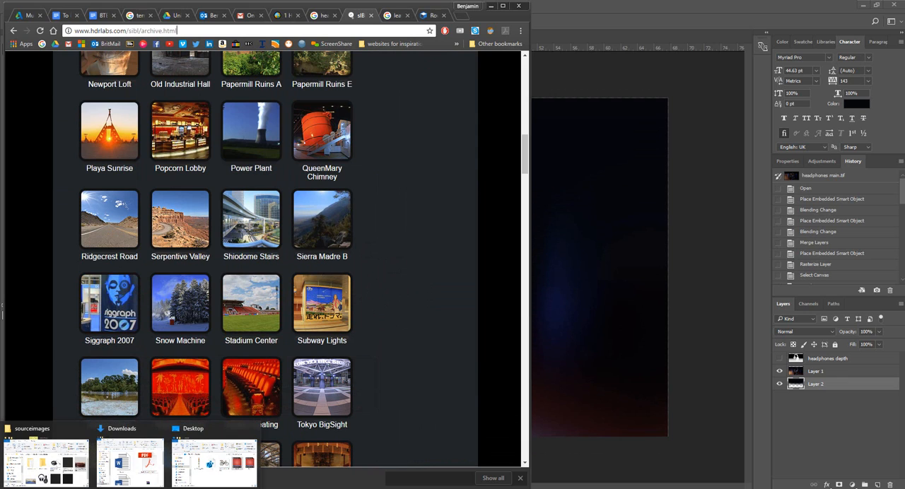
click(69, 473)
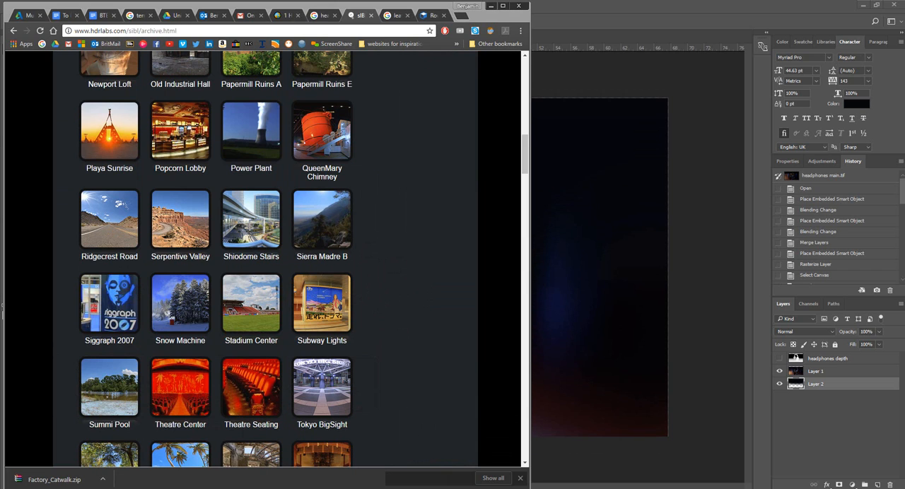
drag(531, 242, 460, 230)
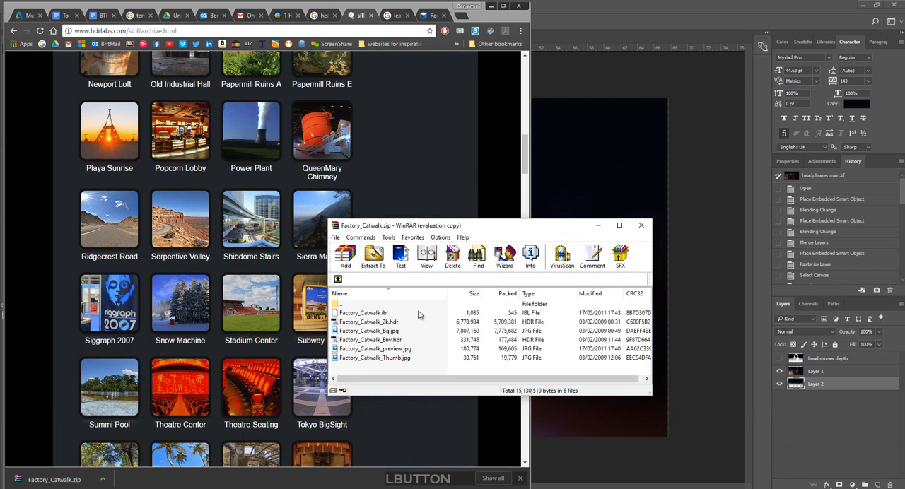
click(360, 331)
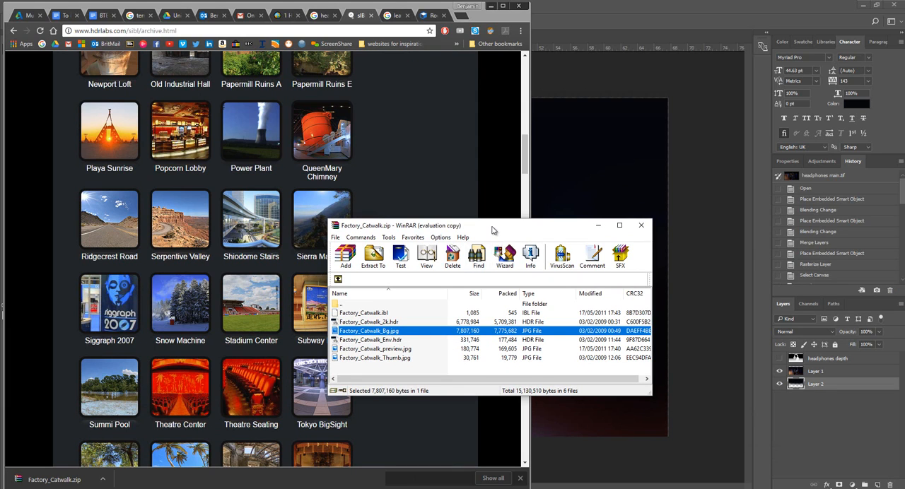
drag(534, 229, 903, 258)
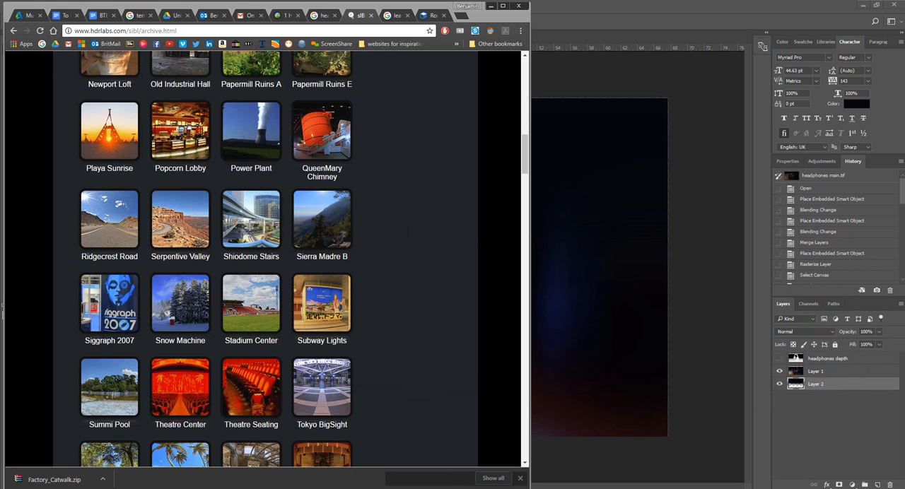
Review the environment images in the sourceimages folder of the default Maya project and check the folder's location.
drag(904, 91, 630, 133)
scroll(559, 277, down, 1)
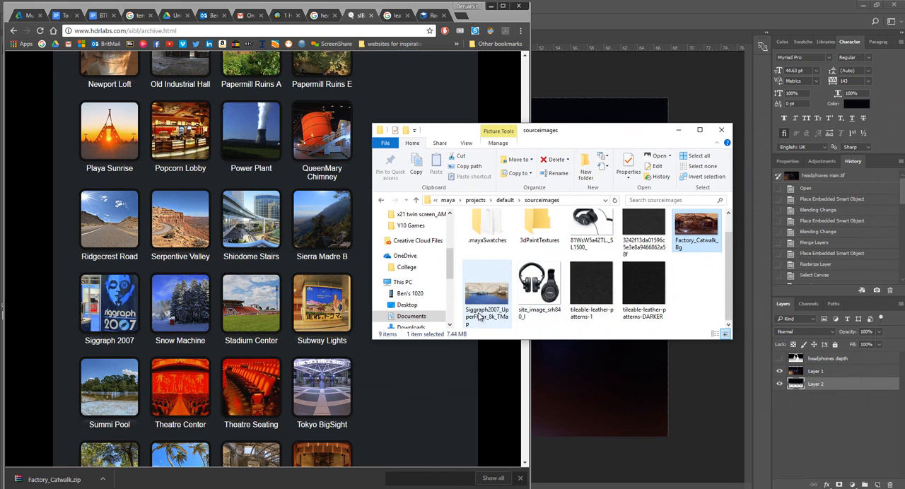
click(487, 310)
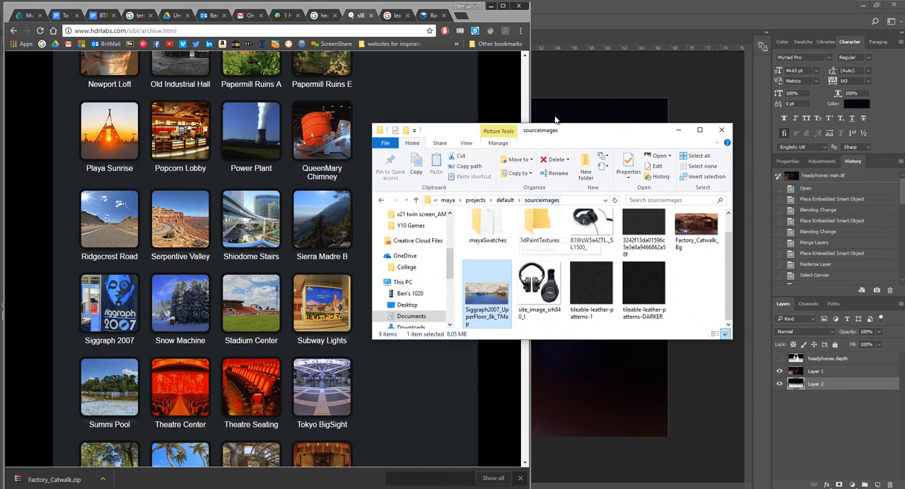
drag(579, 132, 523, 158)
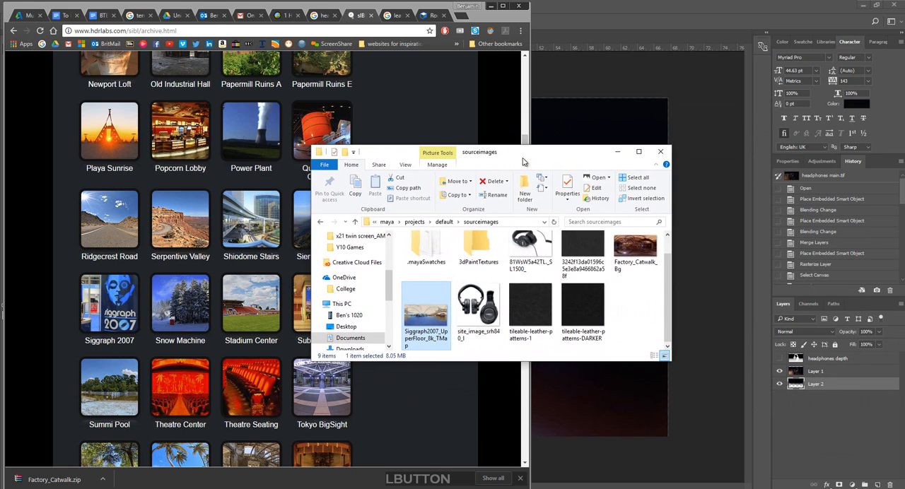
click(443, 223)
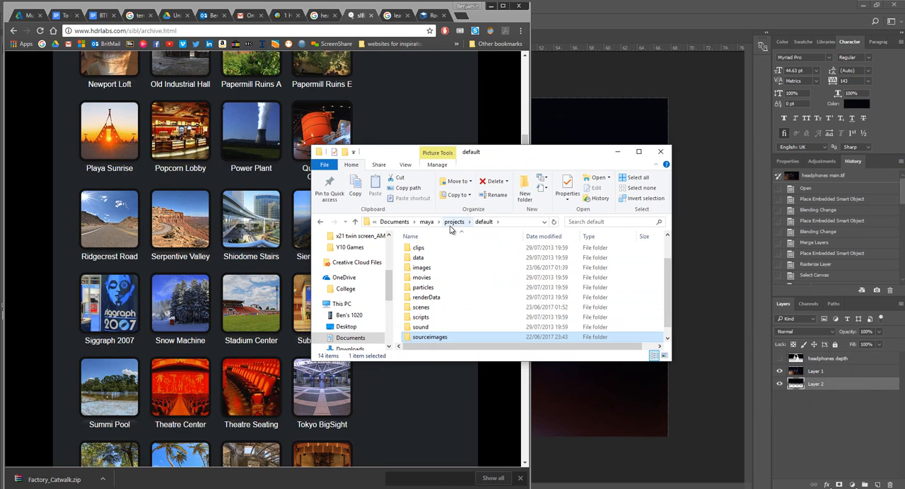
double_click(438, 337)
drag(517, 146, 904, 120)
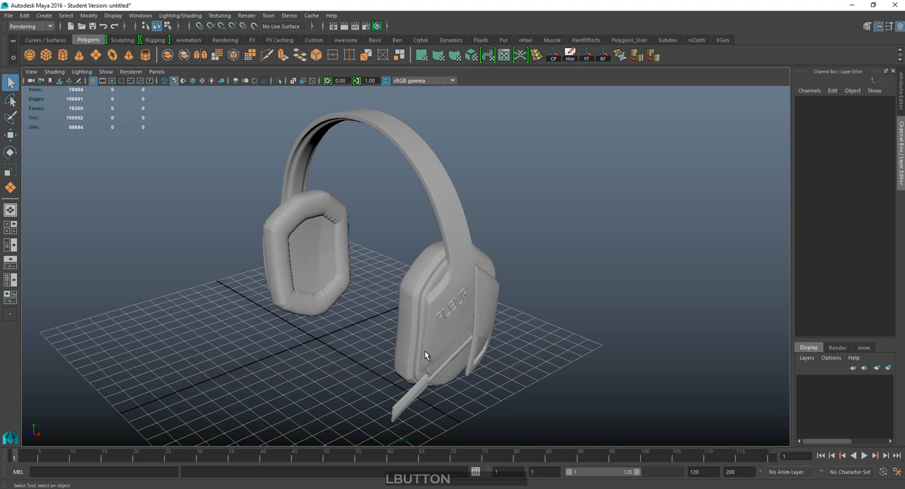
Switch to Maya, draw a polygon plane about 29.2 by 28.5 units on the grid, and scale it up as a large floor.
mouse_move(466, 240)
alt+mouse_down()
mouse_move(335, 259)
mouse_move(477, 242)
alt+mouse_up()
alt+middle_drag(443, 246, 463, 250)
alt+drag(439, 250, 503, 305)
scroll(453, 264, up, 1)
scroll(453, 264, down, 1)
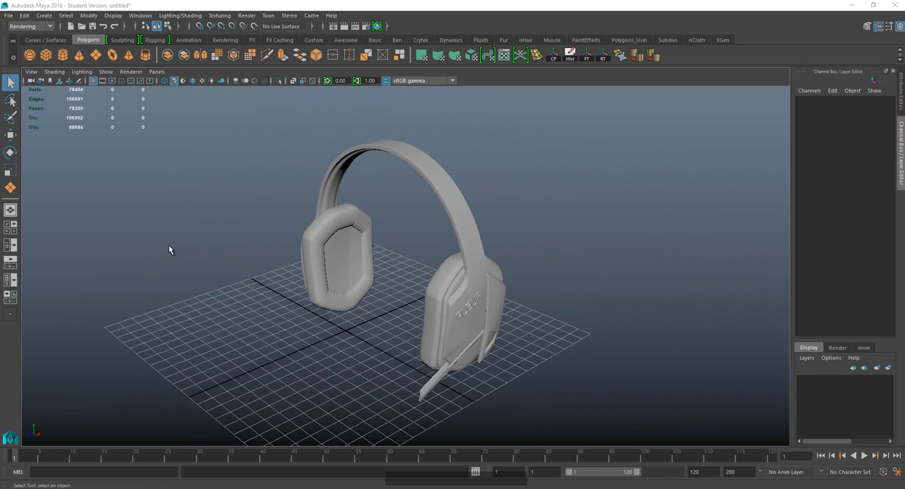
click(95, 55)
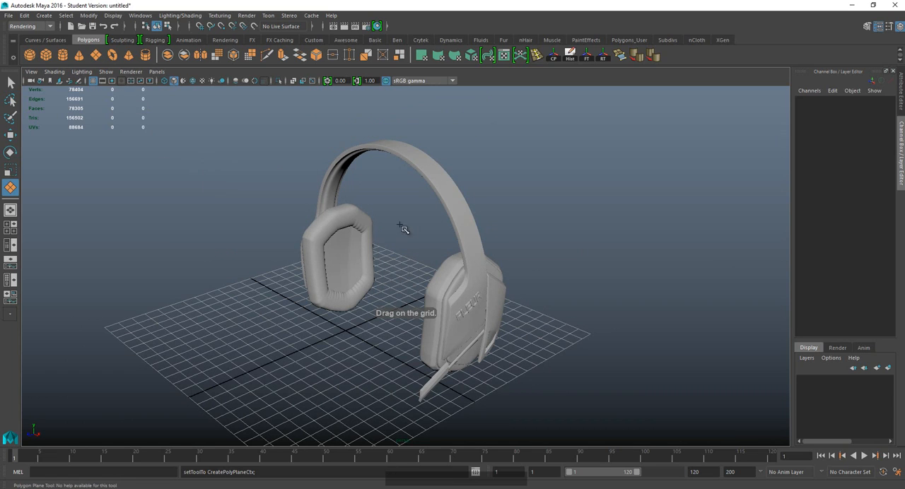
mouse_move(379, 218)
mouse_down()
mouse_move(345, 325)
mouse_move(375, 327)
mouse_move(626, 238)
mouse_up()
key(r)
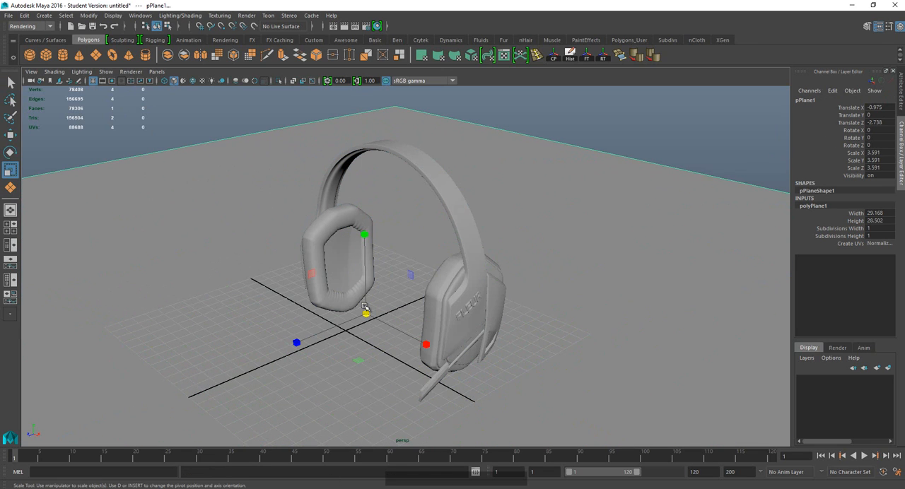
drag(375, 312, 739, 150)
click(687, 111)
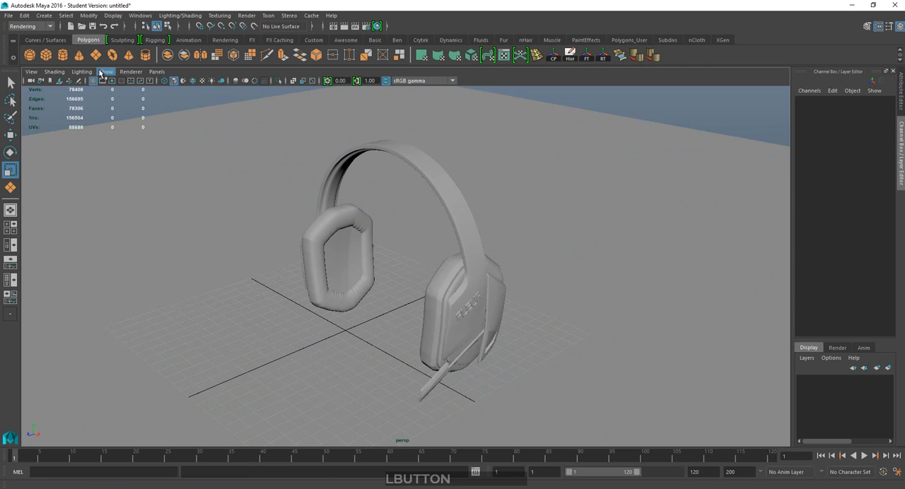
Create a polygon sphere of radius about 13.4 around the headphones and scale it uniformly to about 28.2 so it encloses the scene.
click(29, 61)
drag(349, 330, 391, 304)
mouse_move(349, 330)
mouse_down()
mouse_move(638, 228)
mouse_move(364, 339)
mouse_up()
key(f)
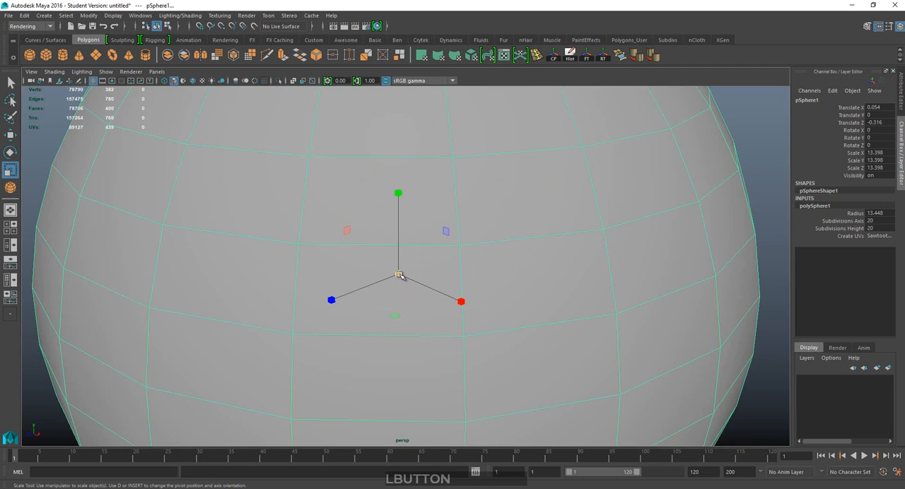
drag(400, 275, 507, 252)
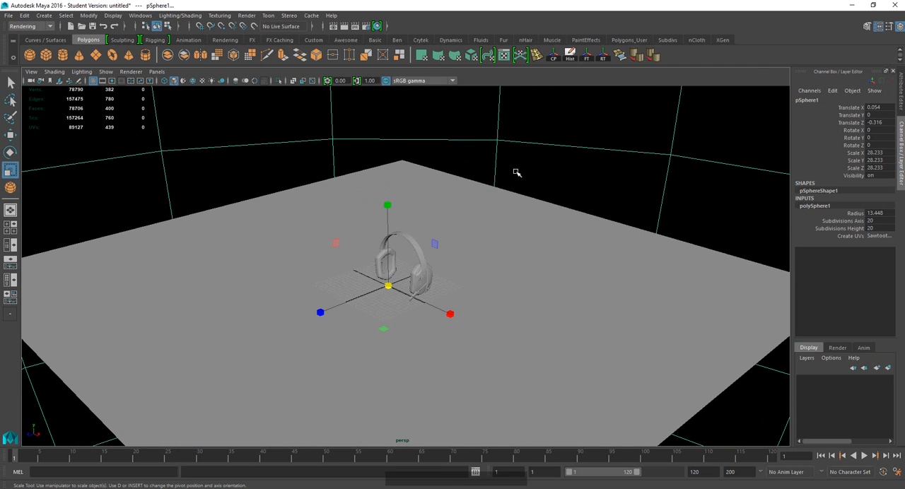
Assign a new Surface Shader material to the enclosing sphere.
alt+drag(489, 191, 488, 180)
alt+middle_drag(488, 180, 481, 228)
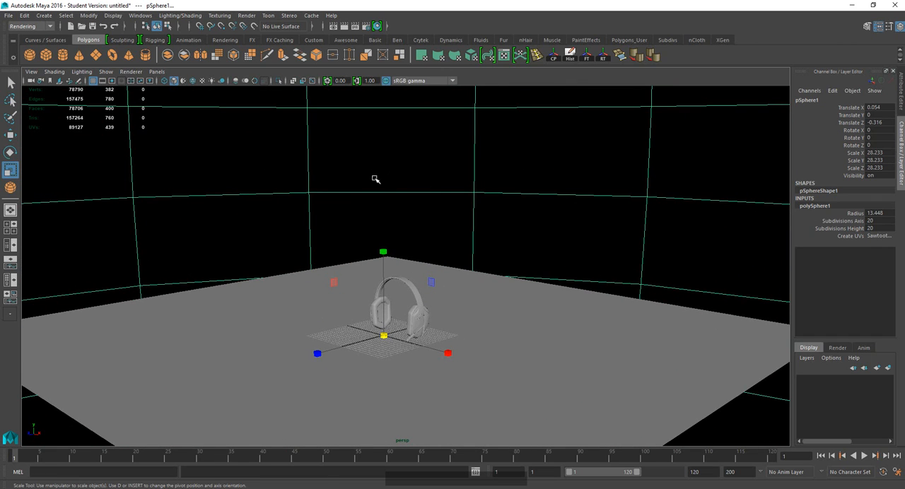
right_drag(336, 147, 337, 377)
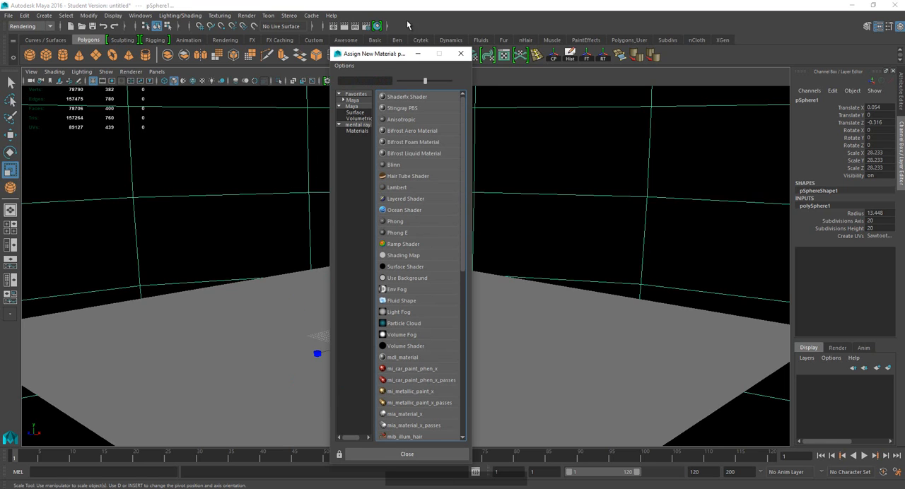
drag(400, 55, 419, 46)
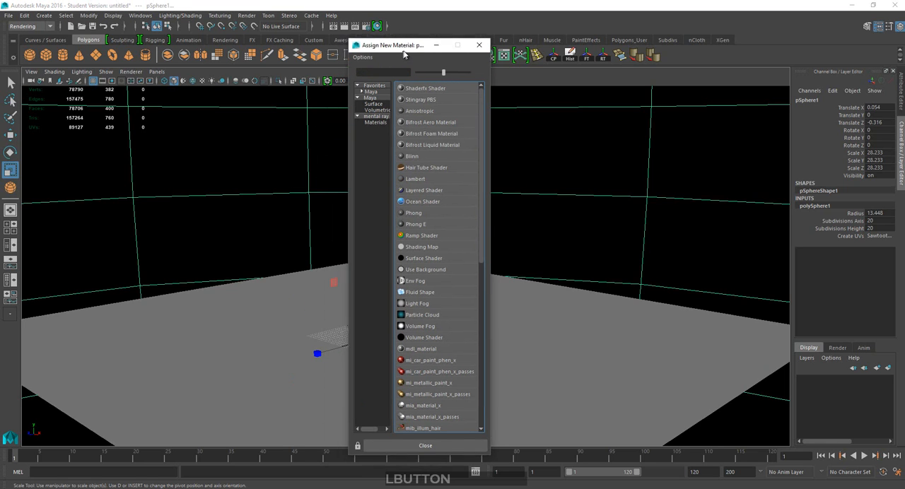
click(418, 259)
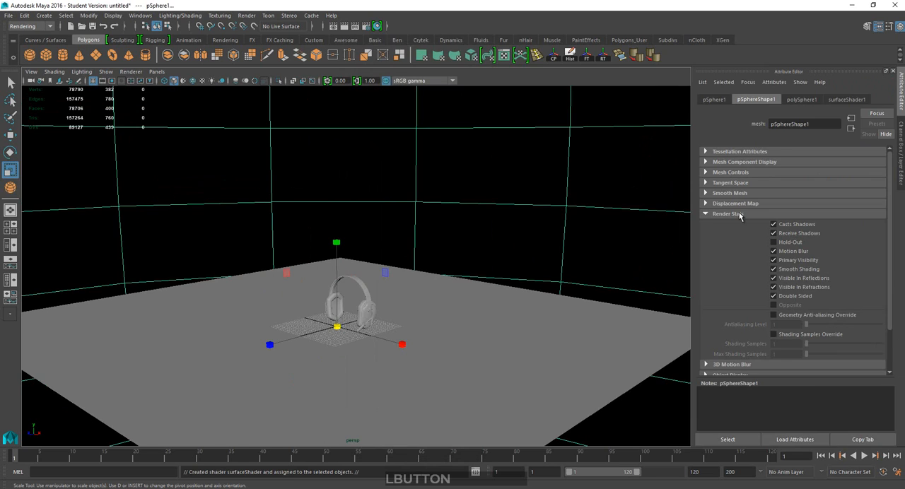
Connect a File texture node to the surface shader's Out Color.
click(833, 100)
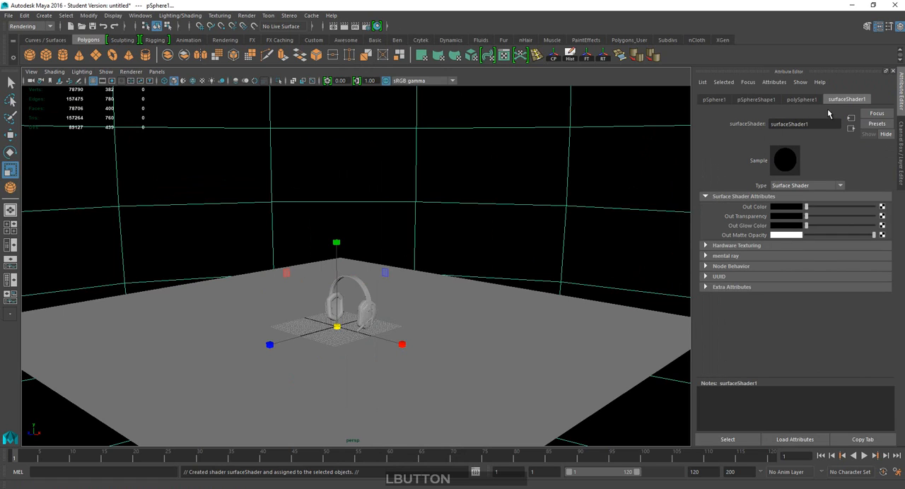
click(882, 207)
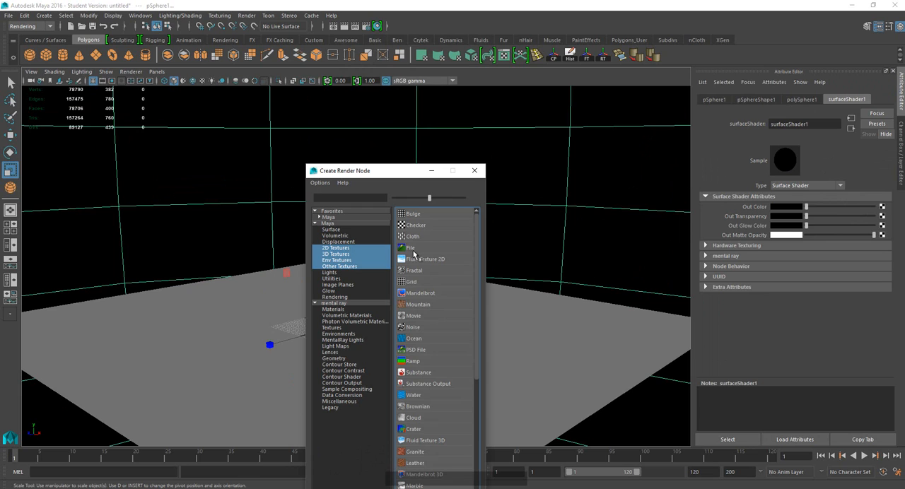
click(416, 248)
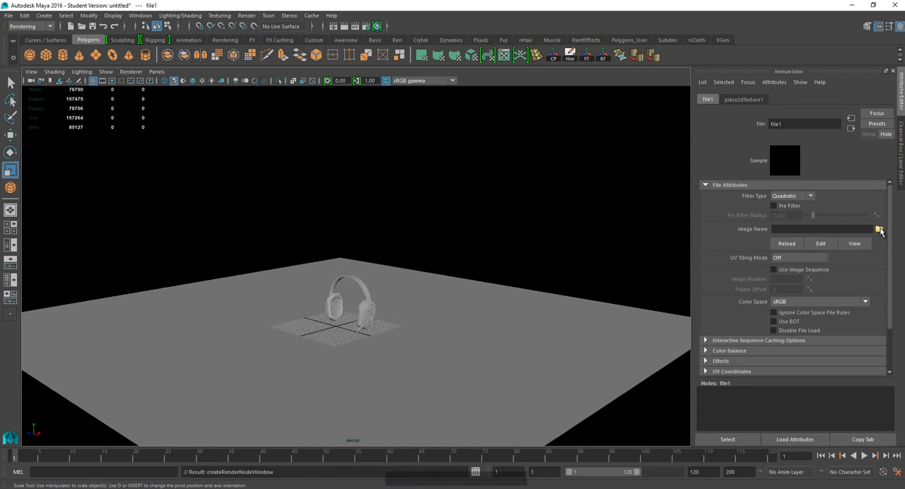
Load Factory_Catwalk_Bg.jpg from the sourceimages folder into the file texture and turn on textured display in the viewport.
click(878, 229)
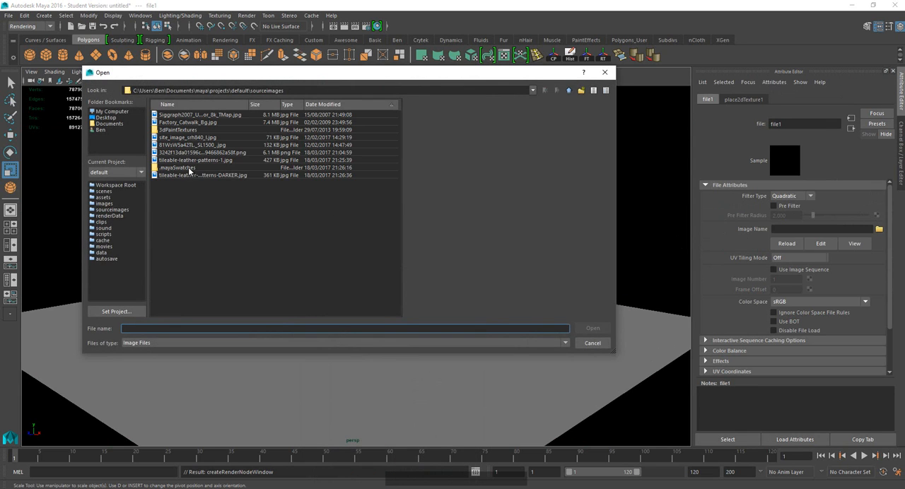
click(189, 154)
key(Up)
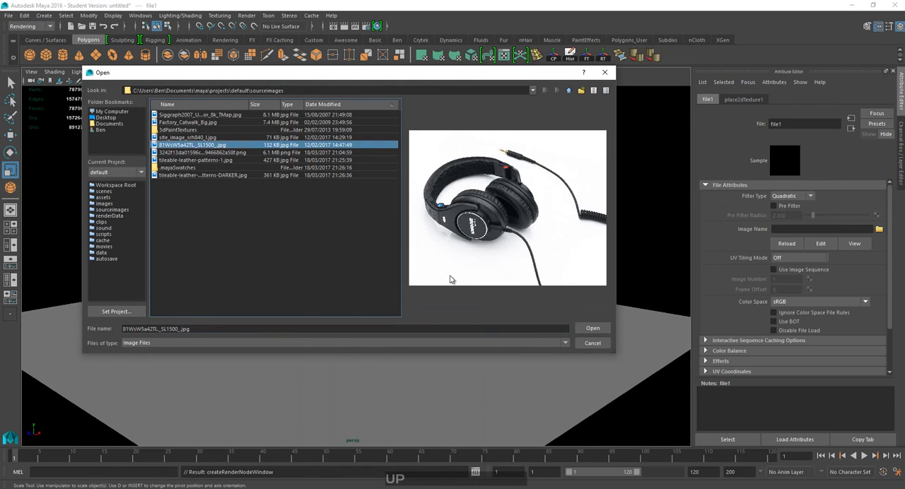
key(Up)
key(Up)
key(Up)
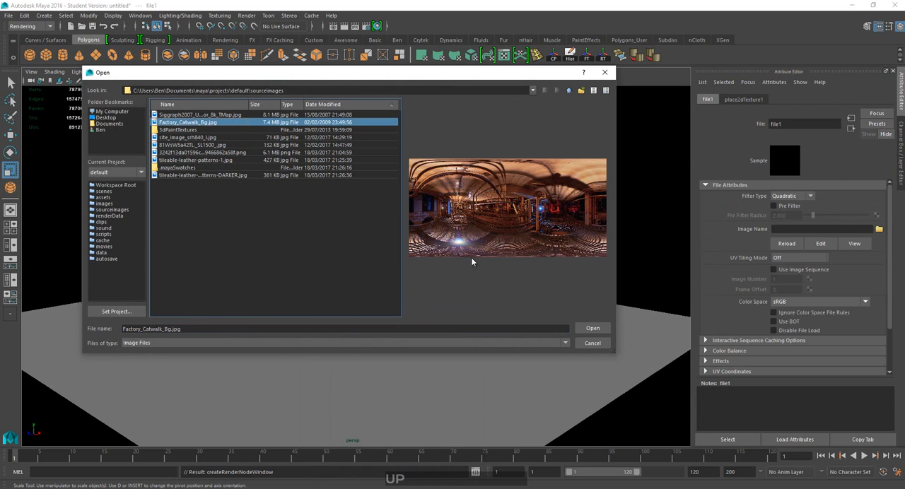
key(Up)
key(Down)
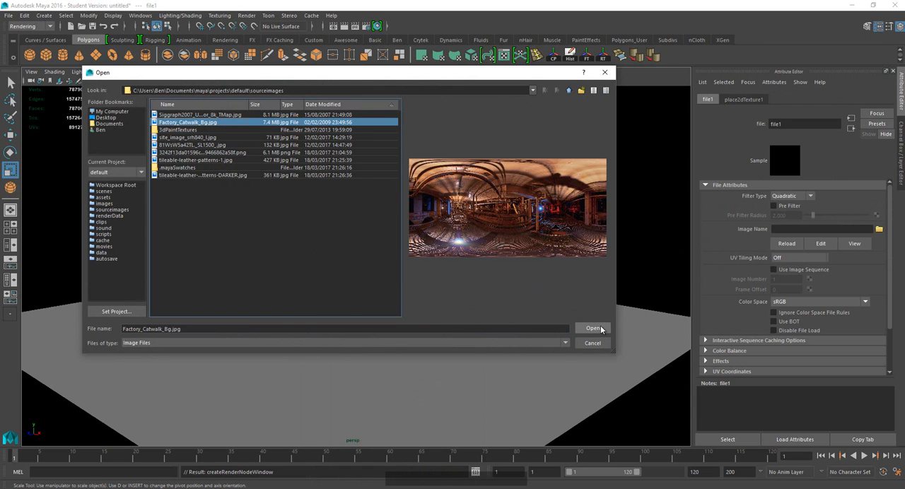
click(592, 329)
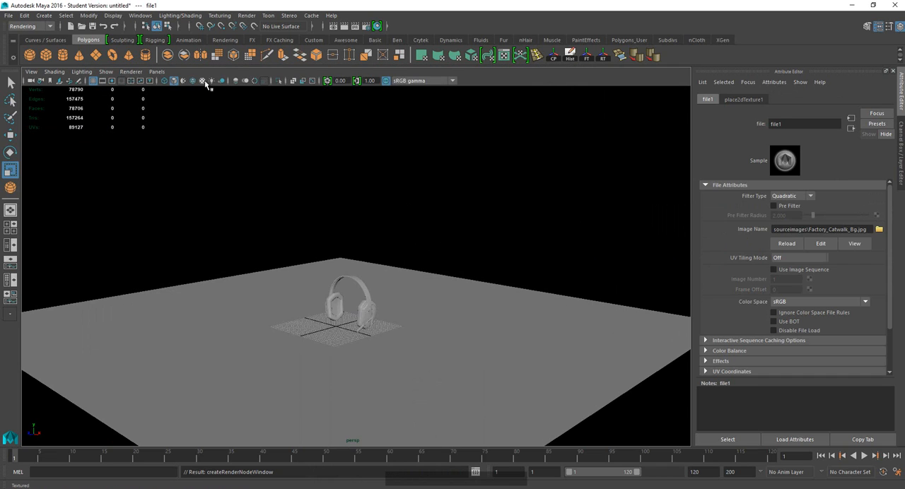
click(204, 81)
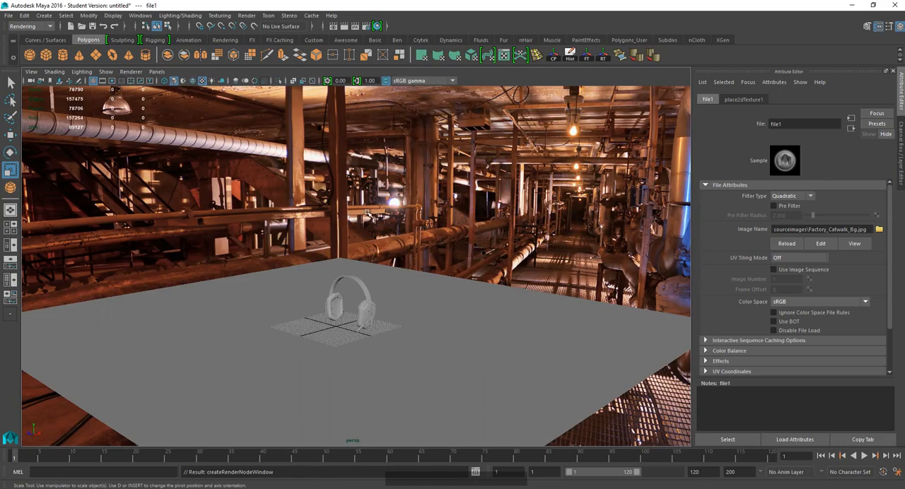
Select the floor plane, start assigning a new material to it and list the mental ray materials.
mouse_move(367, 214)
alt+mouse_down()
mouse_move(317, 200)
mouse_move(527, 202)
mouse_move(544, 218)
mouse_move(335, 221)
mouse_move(279, 192)
mouse_move(356, 227)
alt+mouse_up()
alt+middle_drag(357, 226, 387, 261)
scroll(410, 251, down, 1)
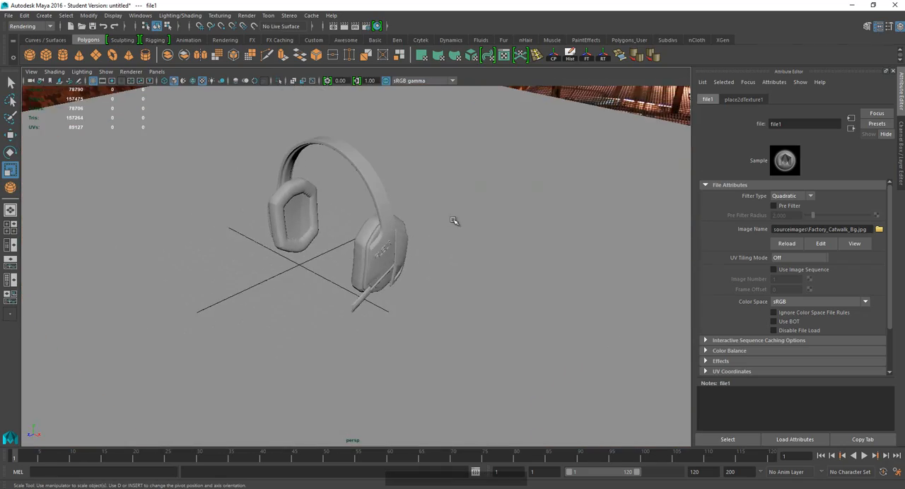
scroll(452, 221, up, 1)
scroll(432, 225, down, 1)
scroll(426, 235, down, 2)
alt+drag(402, 287, 413, 260)
click(414, 203)
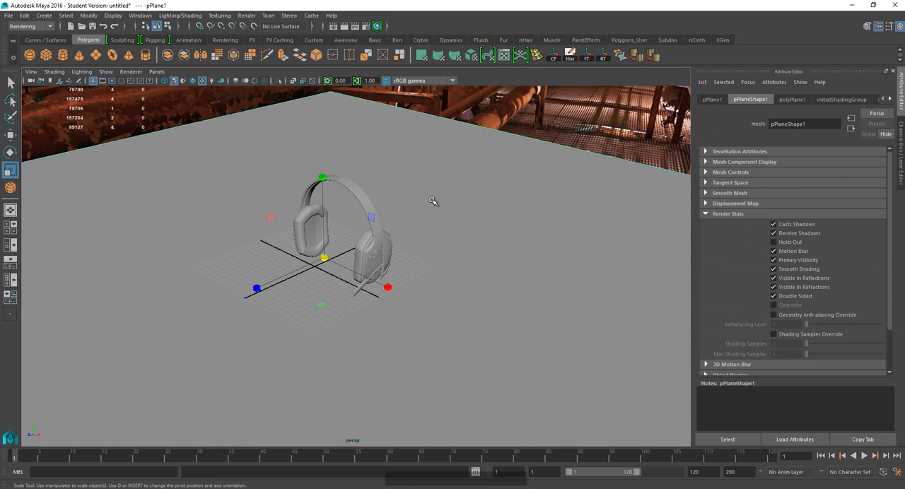
right_click(407, 297)
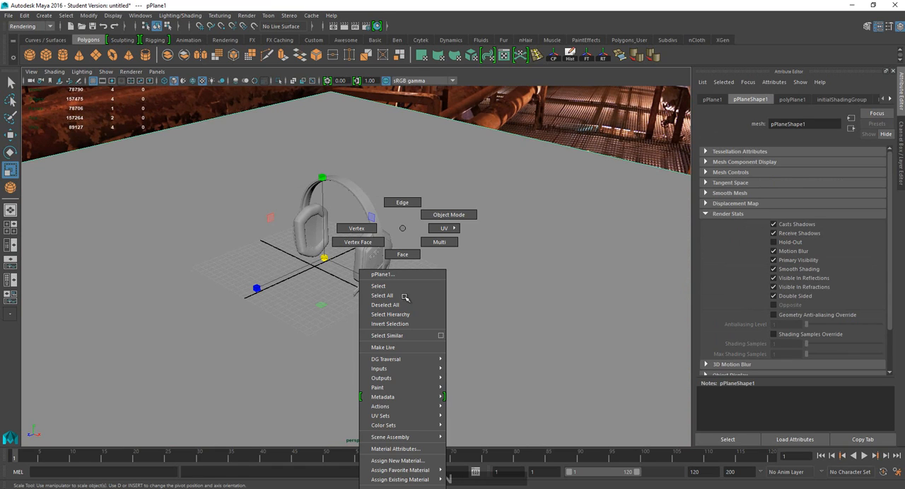
click(397, 460)
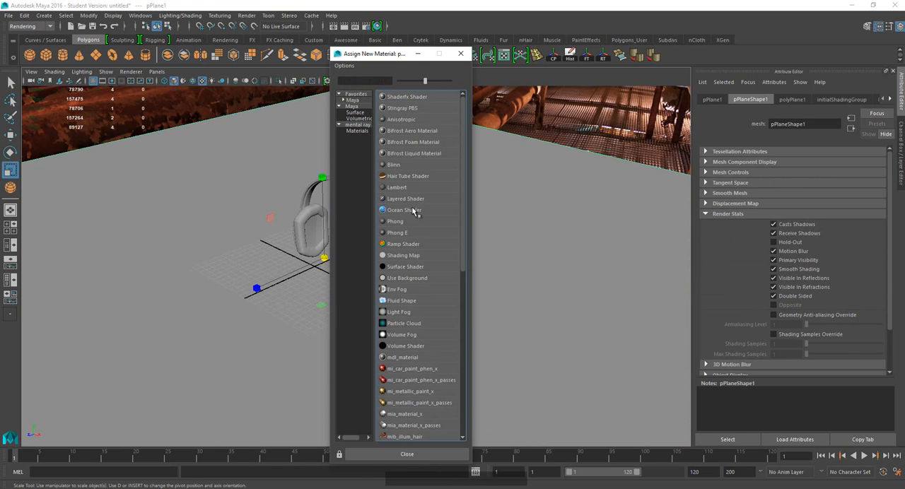
click(357, 131)
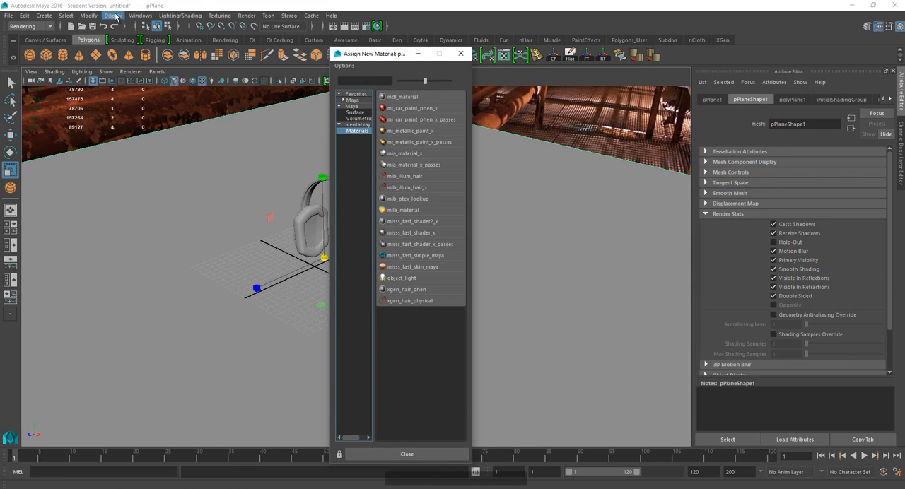
Check the load settings of the mental ray plug-in Mayatomr.mll in the Plug-in Manager.
click(140, 14)
mouse_move(169, 68)
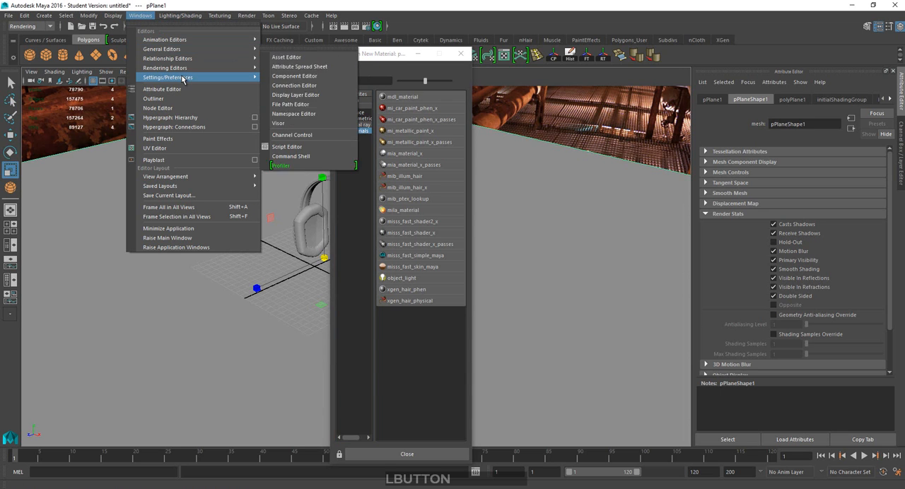
click(294, 167)
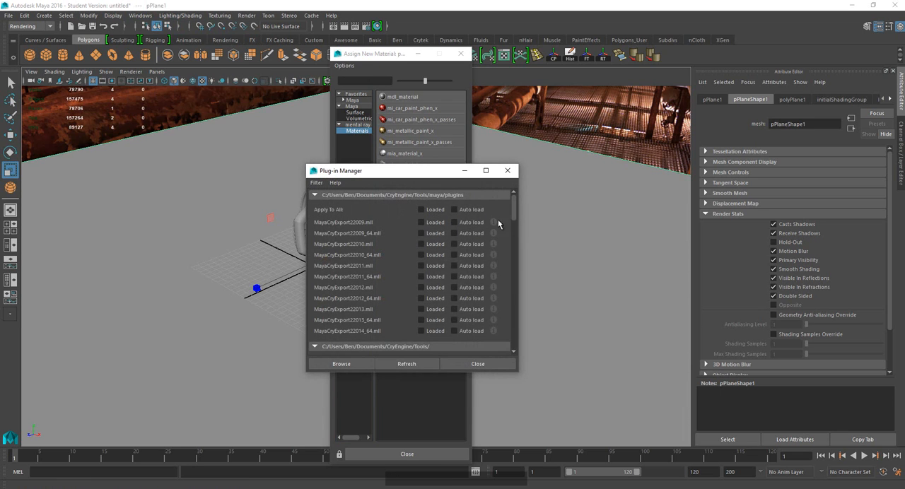
drag(513, 205, 510, 339)
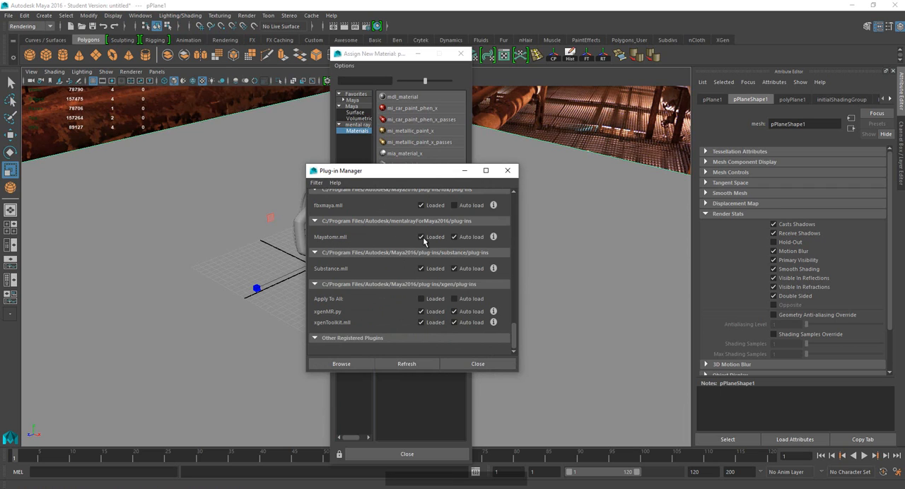
click(477, 363)
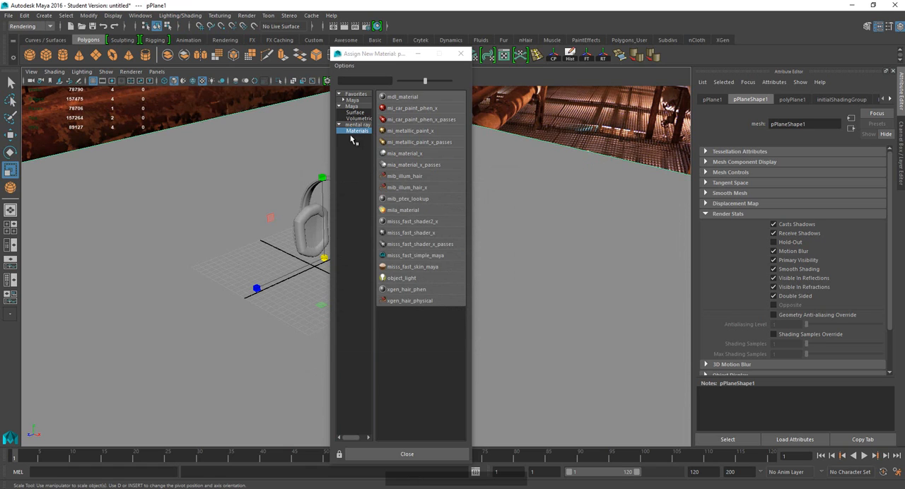
Assign a mia_material_x material to the floor plane and rename it copper_grey.
click(417, 154)
click(777, 99)
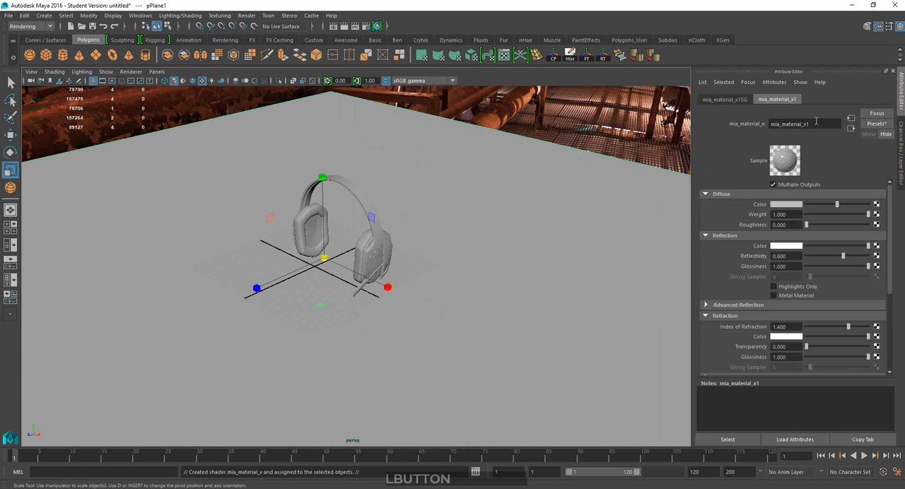
drag(821, 123, 709, 132)
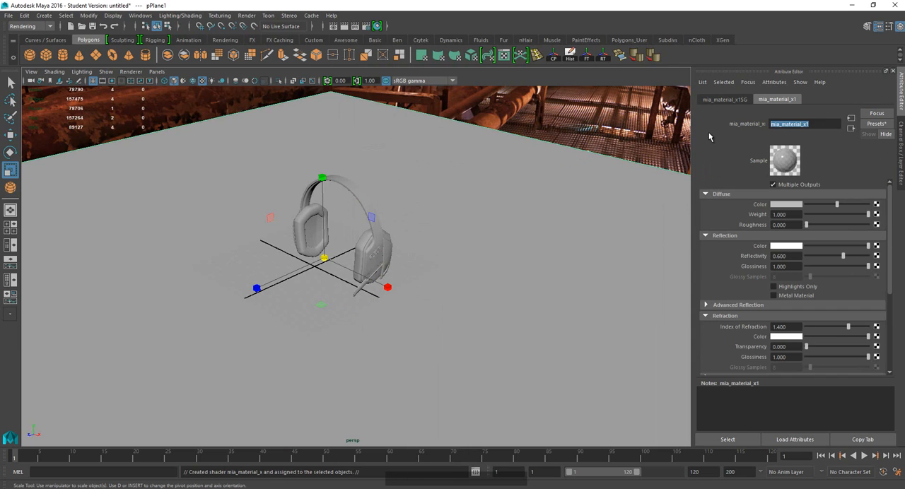
text(copper_)
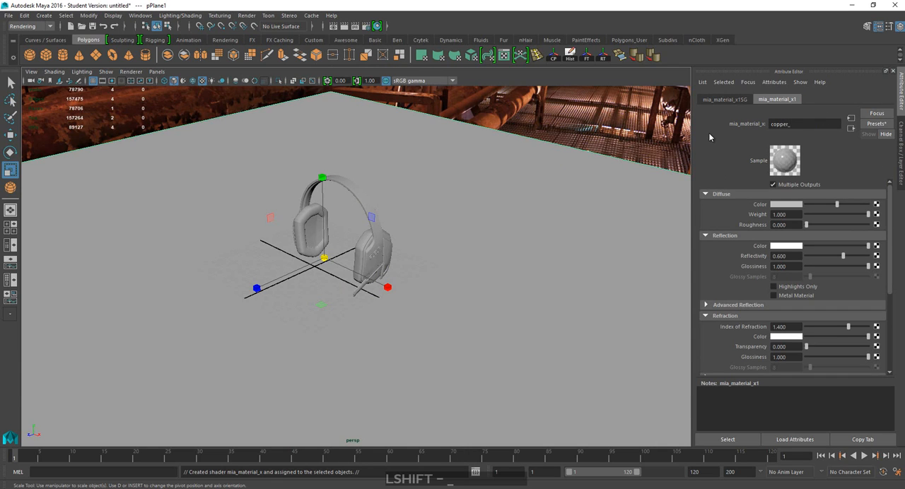
text(grey)
key(KP_Enter)
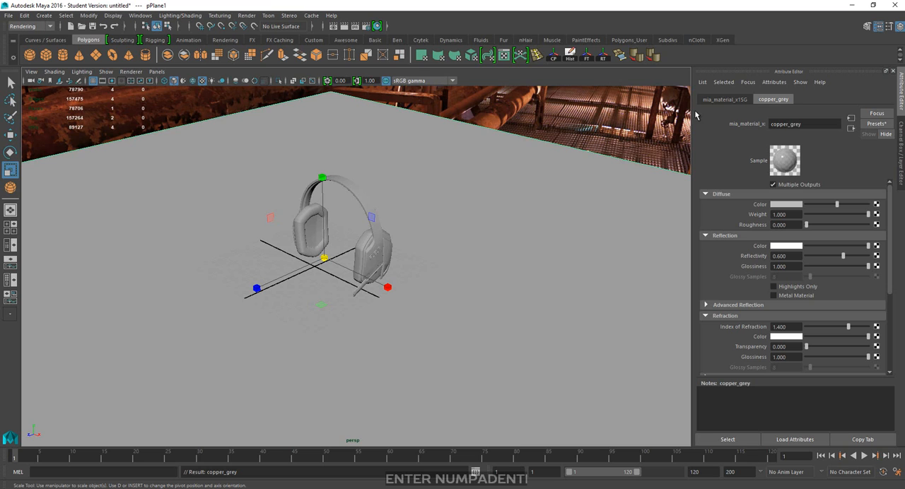
Apply the Copper preset to the copper_grey material.
click(876, 123)
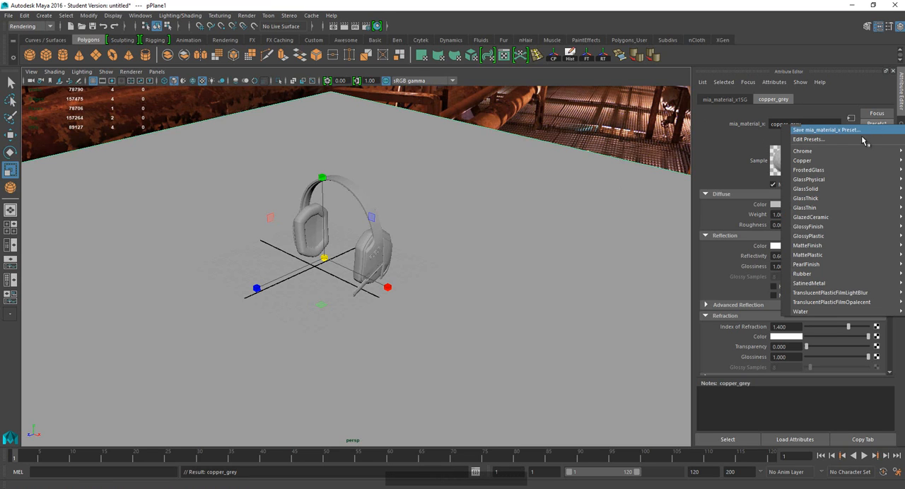
mouse_move(836, 161)
click(753, 161)
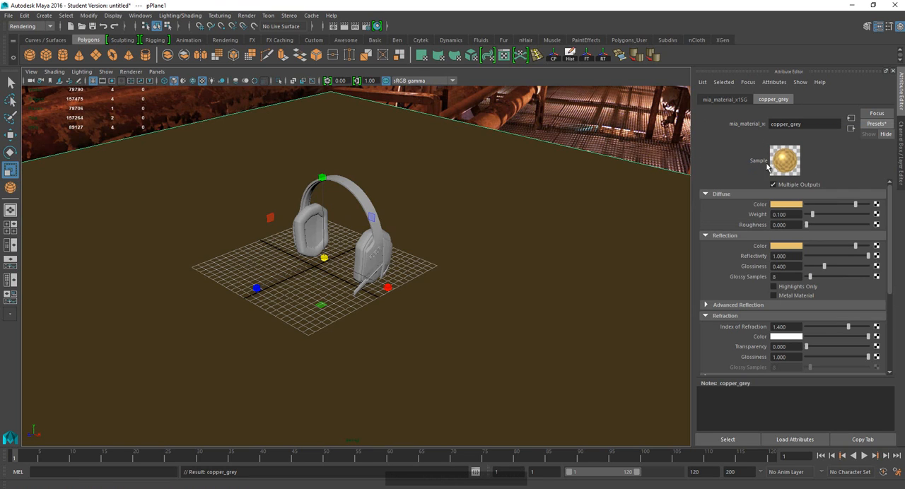
Desaturate the diffuse and reflection colors of copper_grey to a neutral light grey, with saturation 0.
click(780, 204)
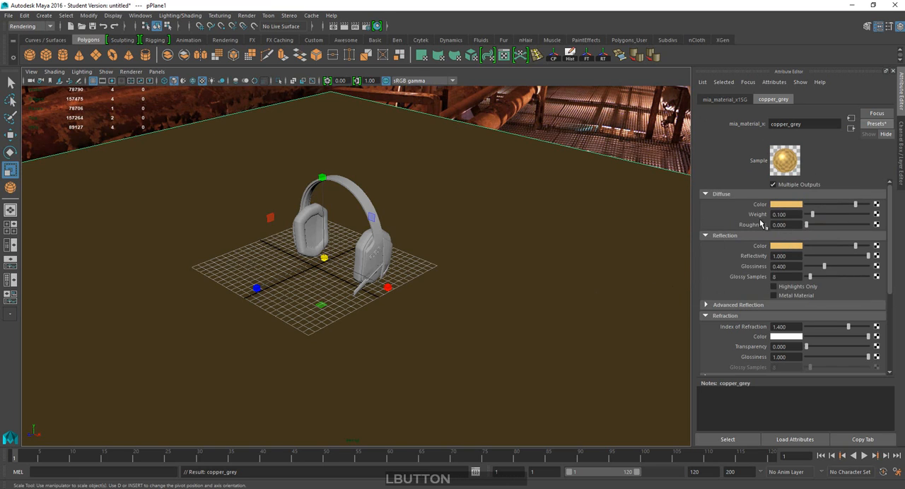
click(780, 205)
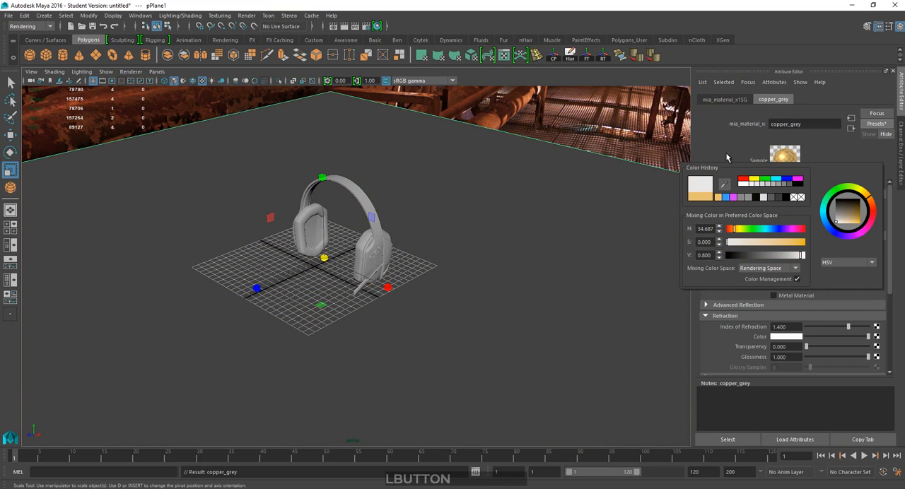
click(780, 248)
drag(703, 301, 667, 308)
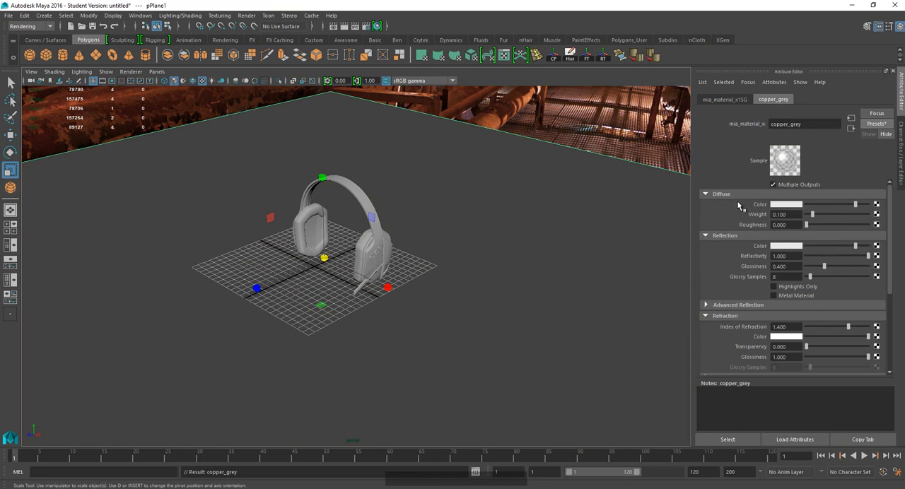
Darken the diffuse color of copper_grey to near black.
click(782, 207)
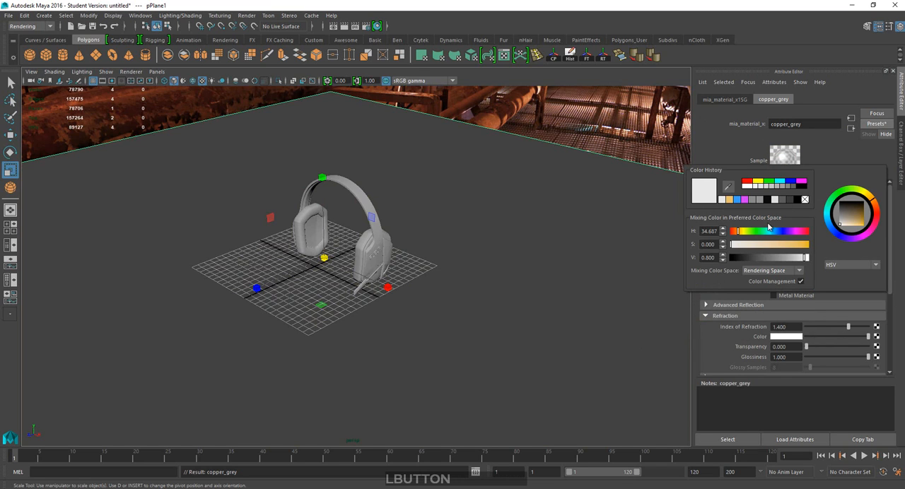
drag(749, 256, 738, 260)
click(716, 157)
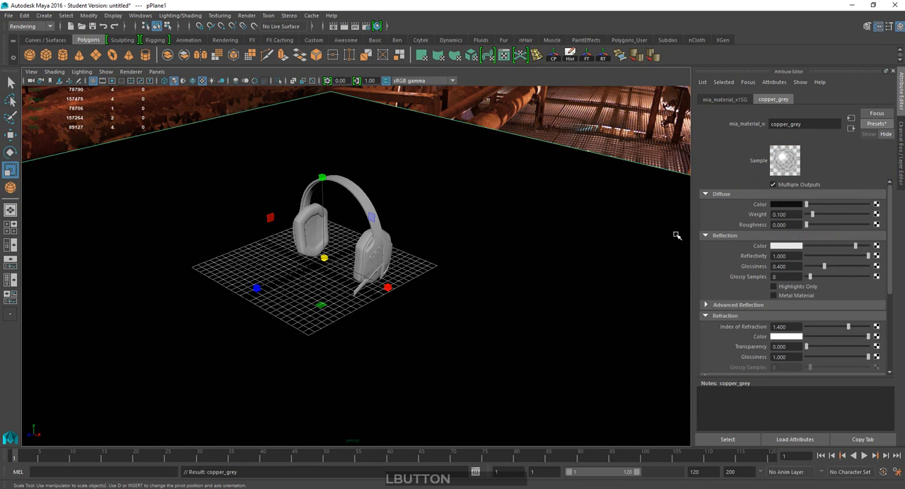
Switch the viewport shading to use all scene lights.
scroll(511, 263, down, 1)
scroll(495, 257, up, 4)
scroll(415, 223, down, 1)
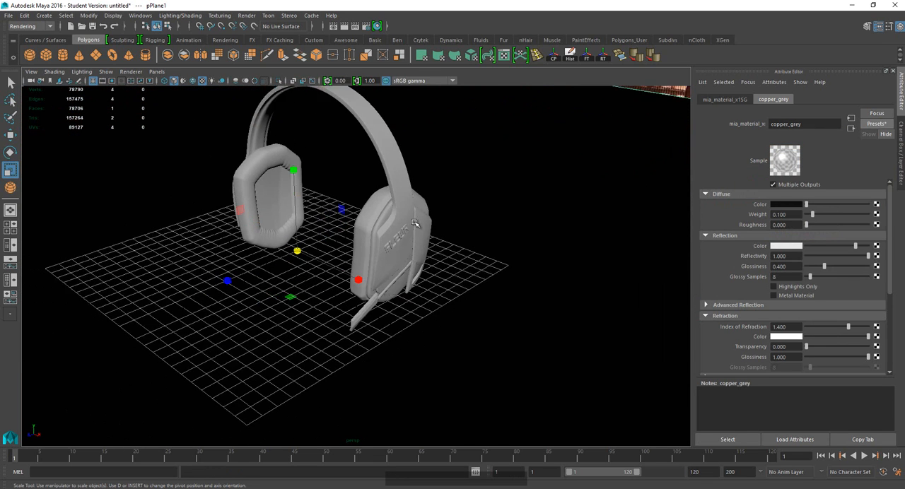
scroll(379, 238, down, 1)
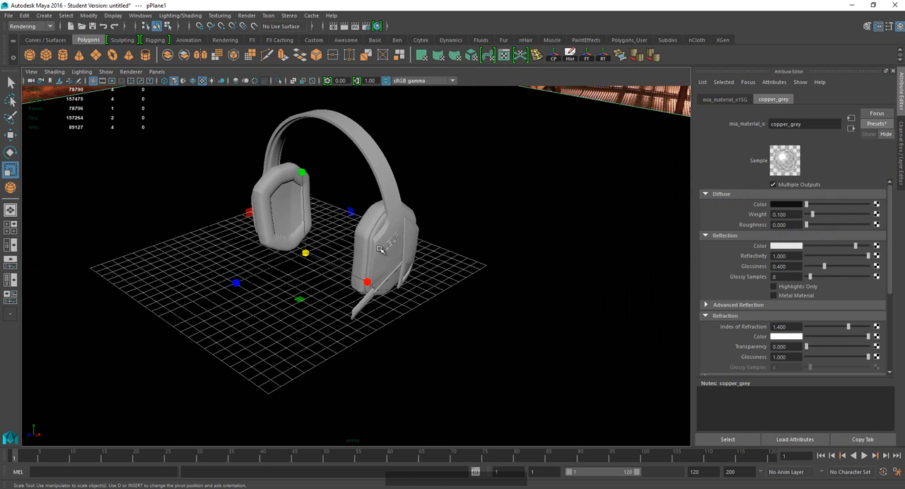
alt+drag(362, 228, 341, 229)
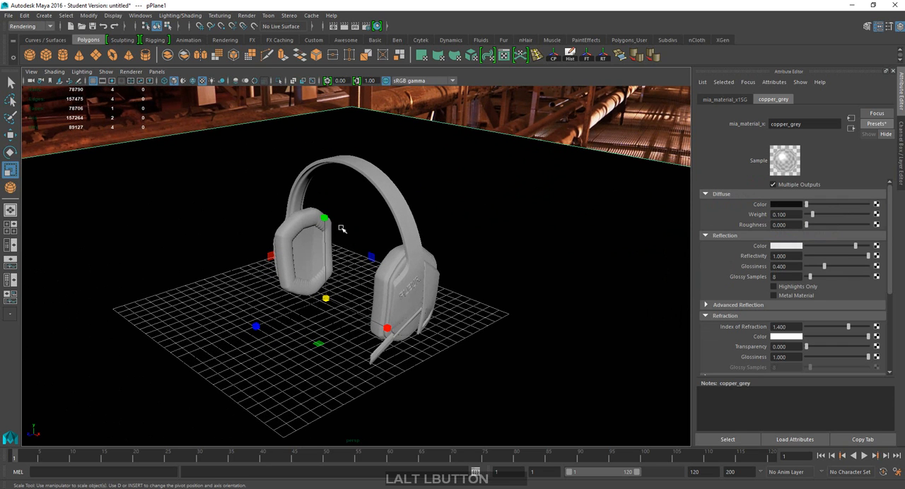
click(212, 81)
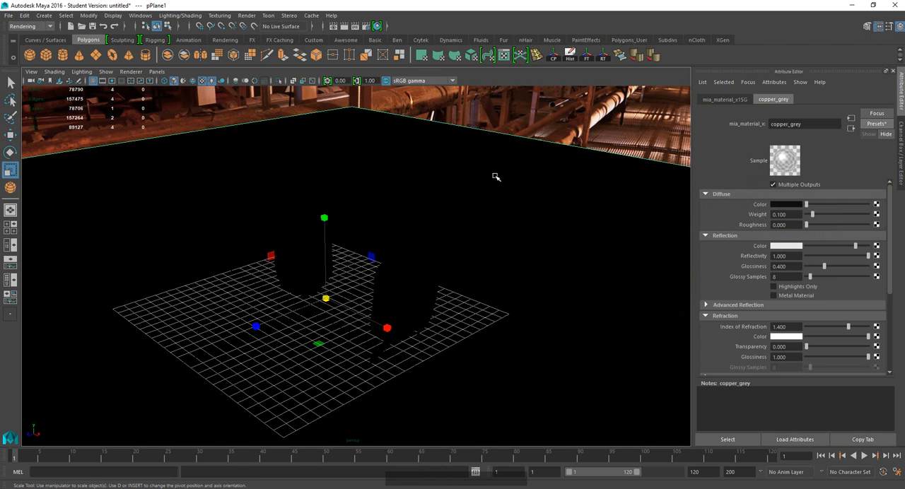
Create an area light and raise it about 2.8 cm straight up from the grid center.
alt+drag(495, 177, 381, 183)
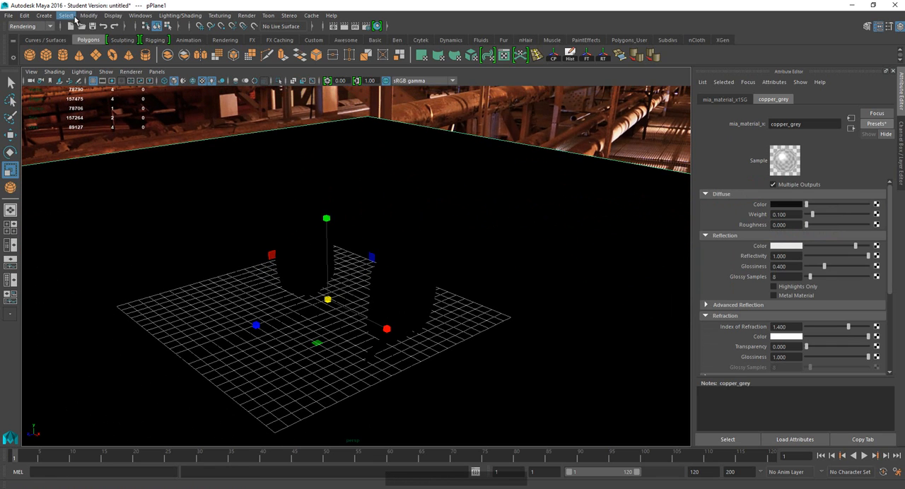
click(45, 17)
mouse_move(99, 68)
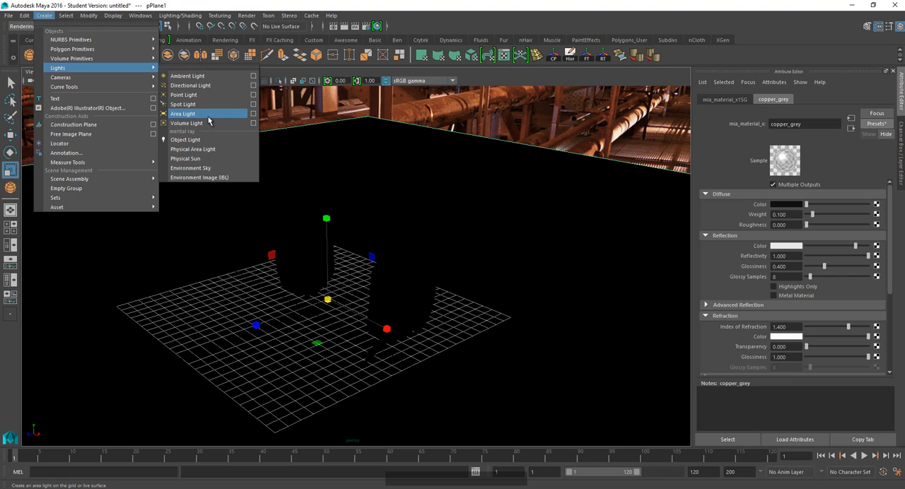
click(182, 114)
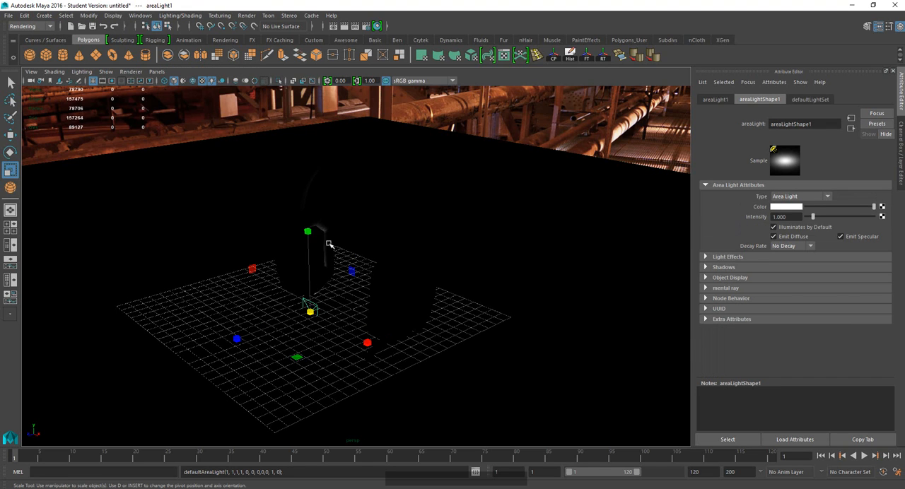
key(w)
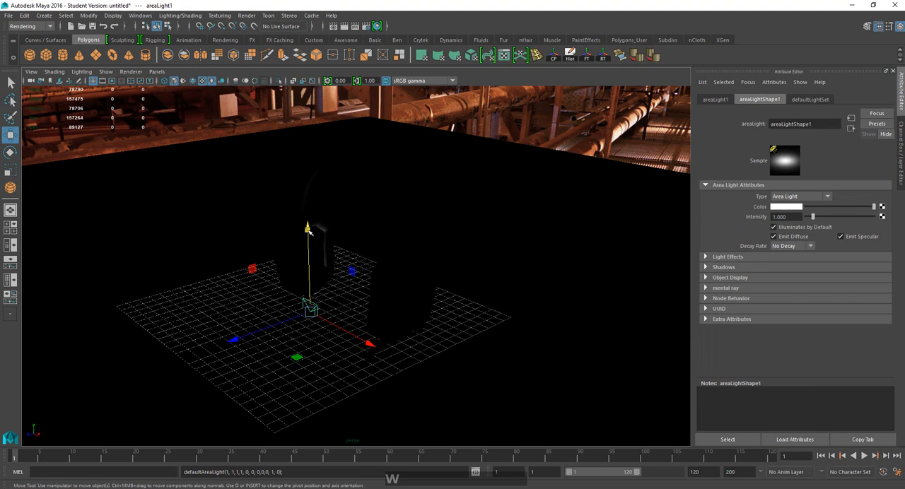
drag(306, 228, 306, 196)
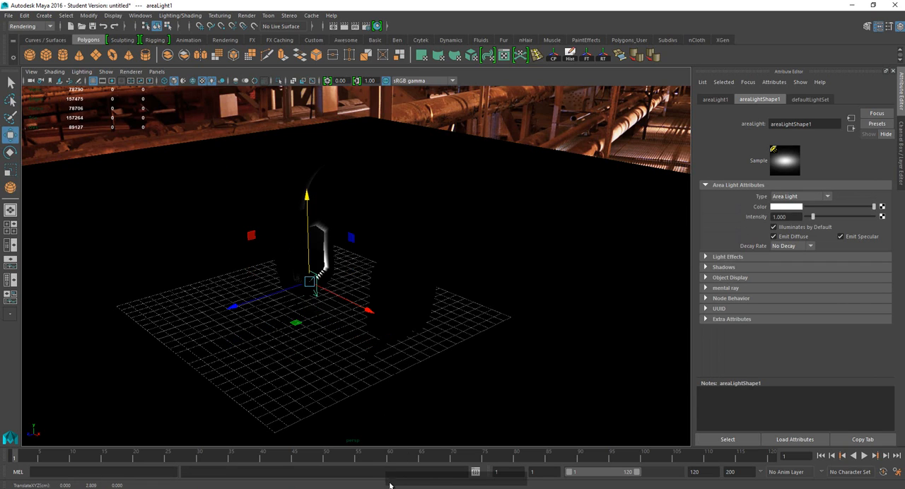
Move the area light out in front of the headphones to about 13.5, 9.8, 11.1 cm.
key(w)
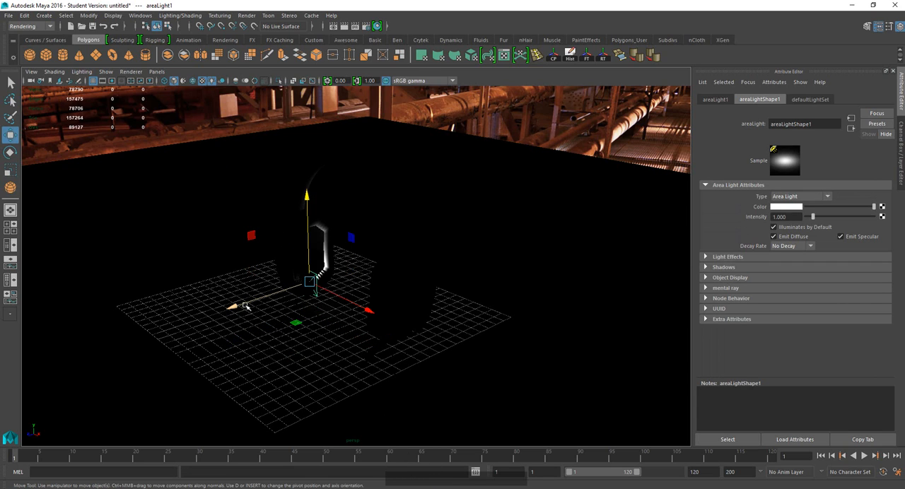
drag(237, 307, 101, 349)
drag(216, 340, 326, 417)
drag(298, 315, 293, 211)
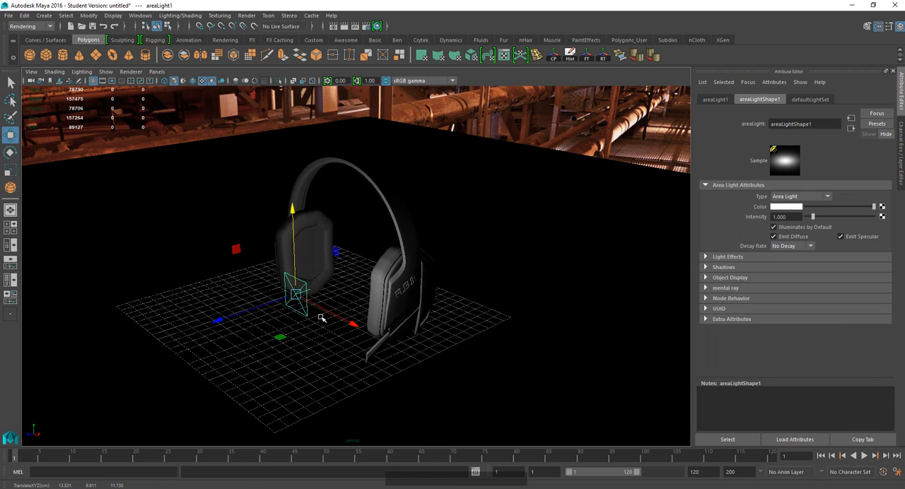
Rotate the area light to face the headphones and fine-tune its position in front of them.
key(e)
drag(312, 332, 277, 363)
key(w)
alt+middle_drag(277, 364, 262, 375)
drag(272, 373, 271, 393)
Frame the headphones in the perspective view and set mental ray as the renderer in the render settings.
drag(325, 385, 384, 329)
alt+middle_drag(383, 329, 370, 296)
scroll(370, 295, up, 1)
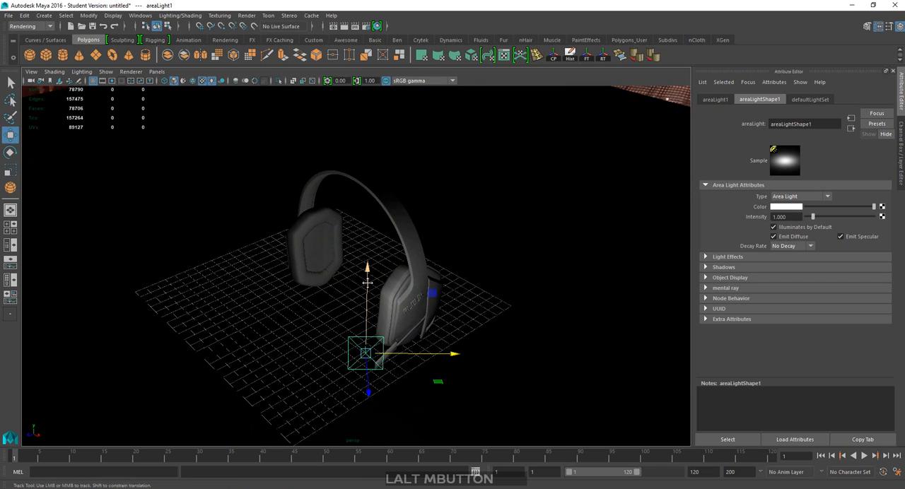
alt+drag(352, 299, 361, 289)
scroll(351, 273, up, 1)
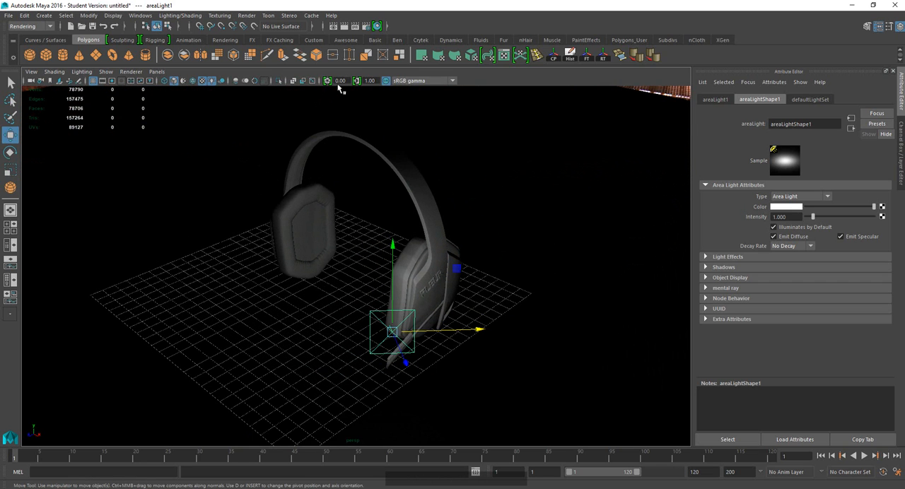
click(366, 28)
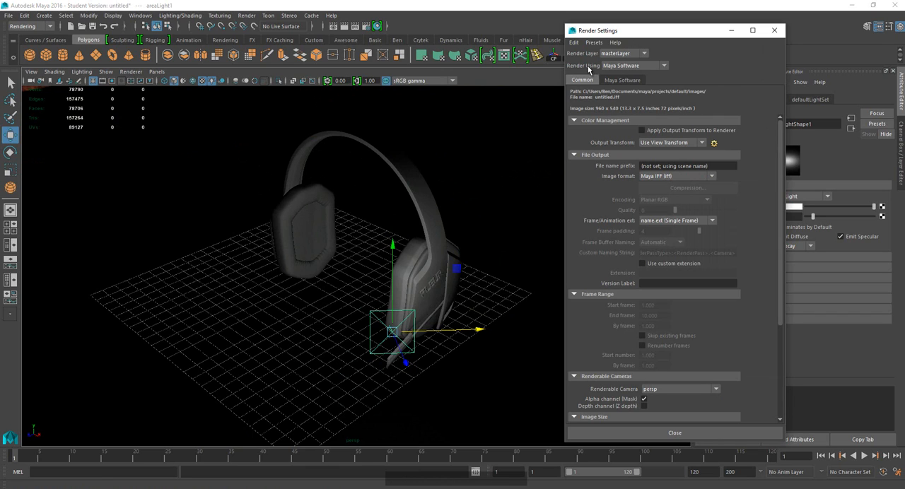
click(622, 66)
click(615, 104)
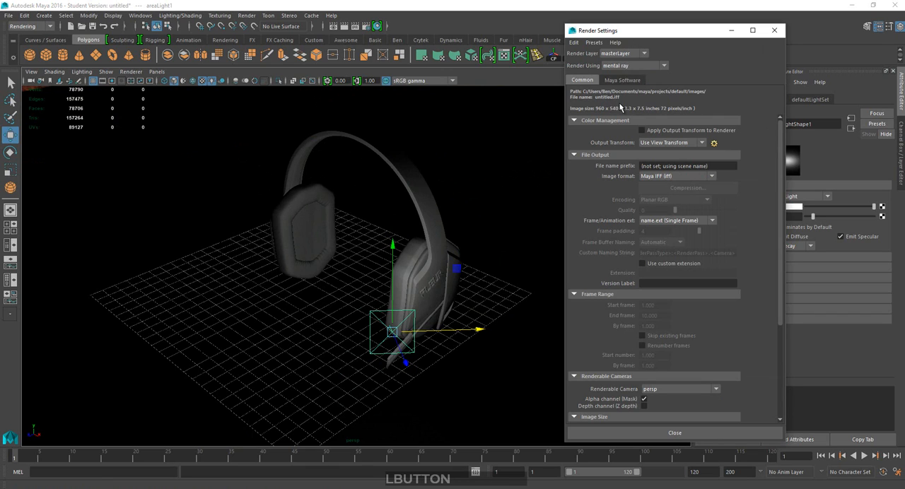
drag(636, 35, 529, 29)
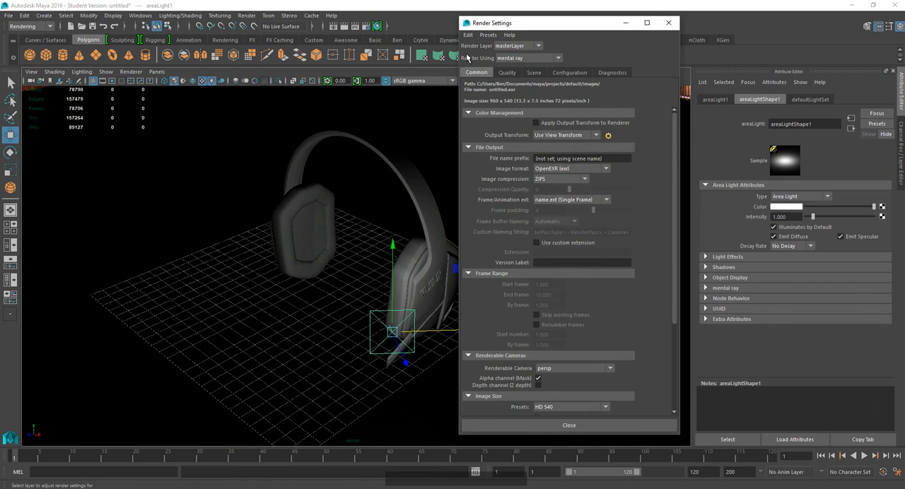
Set the mental ray overall sampling quality to 0.1.
click(507, 73)
click(541, 105)
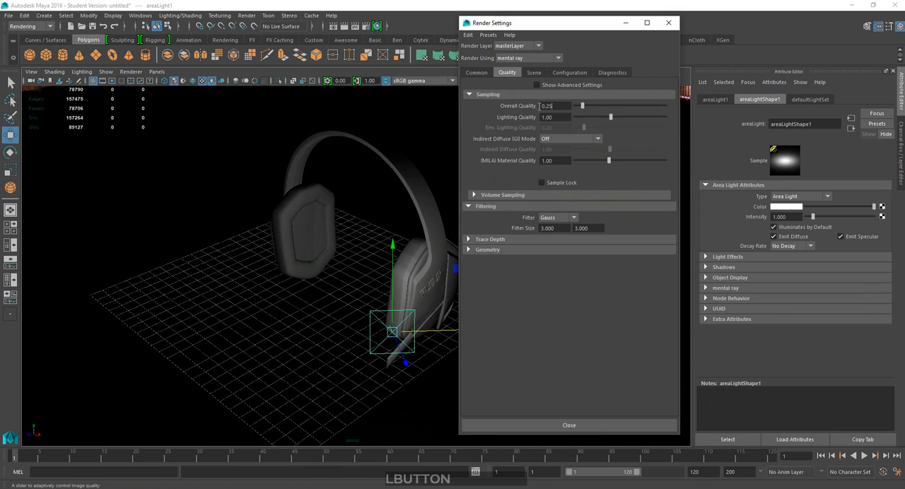
click(552, 105)
text(1)
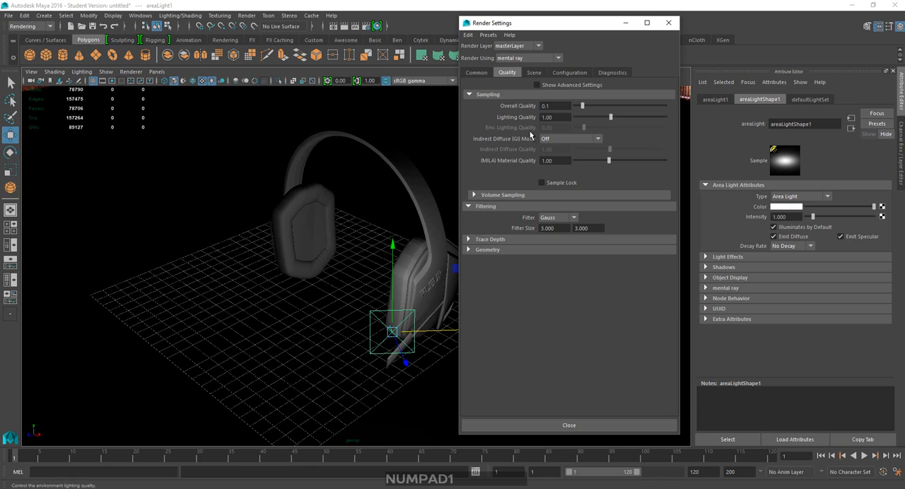
key(KP_Enter)
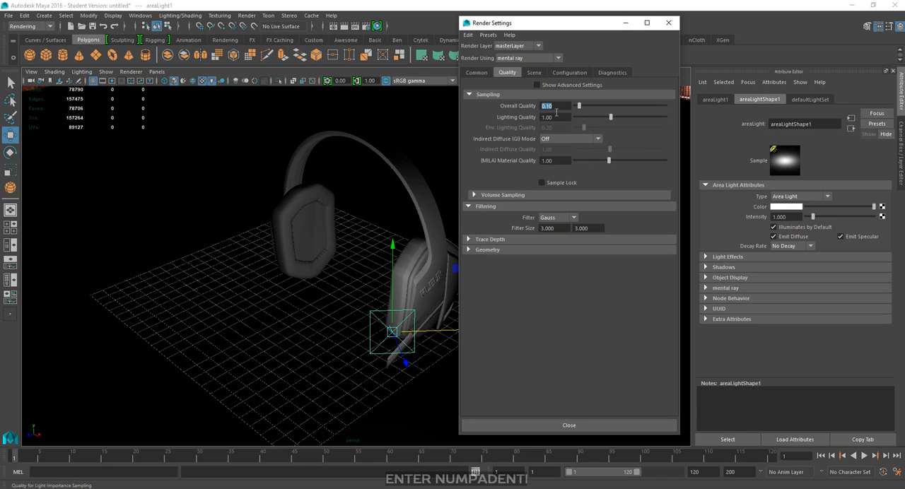
Review the image size presets, keep HD 540, and make a test render of the current frame.
click(475, 72)
scroll(572, 315, down, 5)
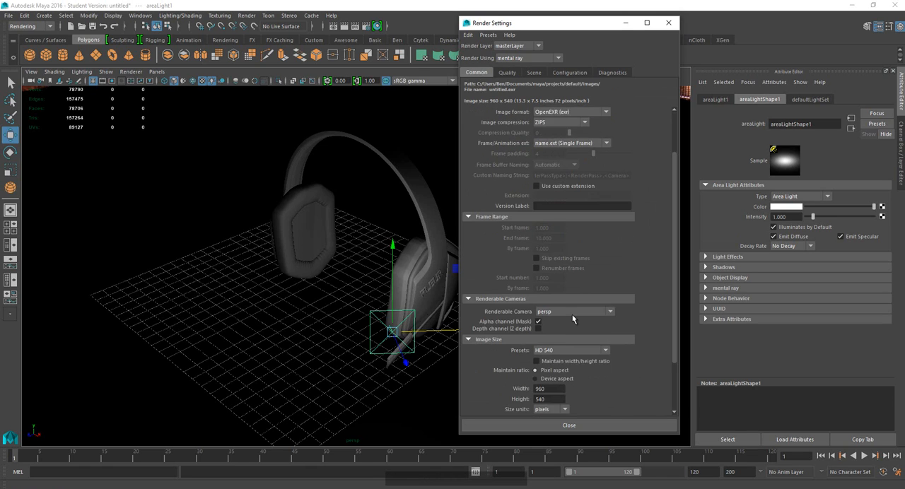
click(564, 321)
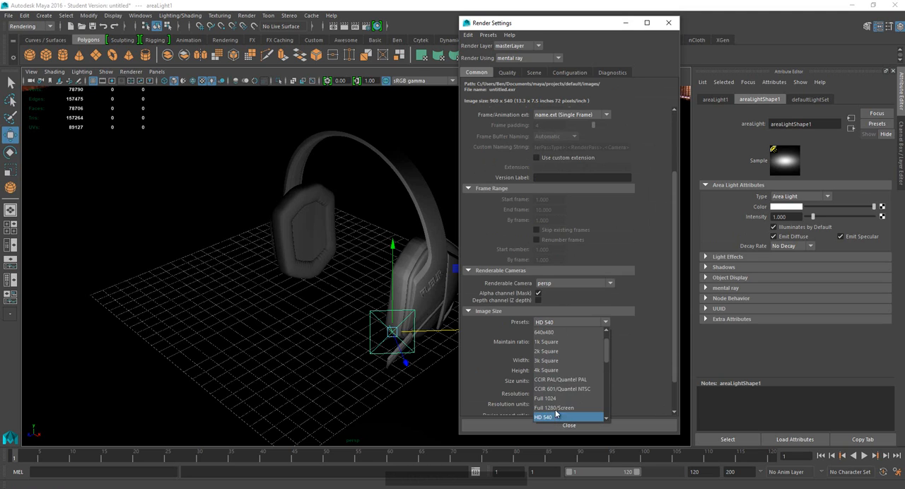
scroll(558, 401, up, 2)
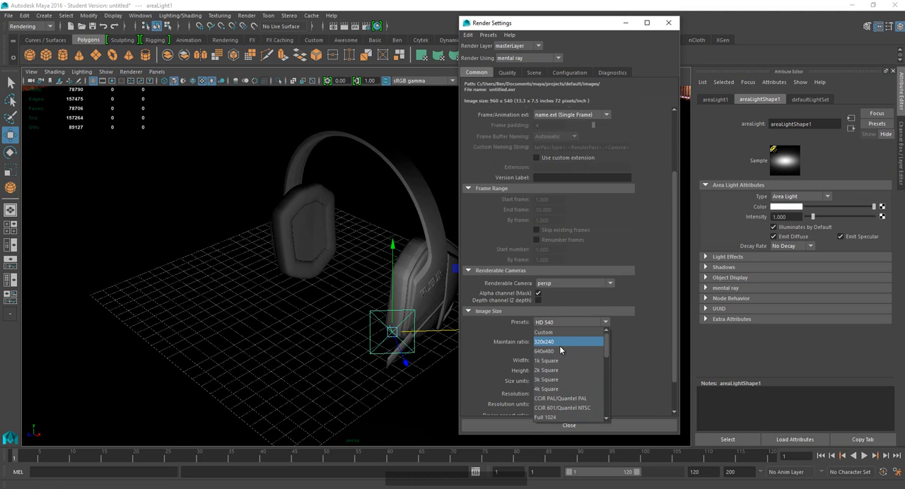
click(643, 328)
click(558, 424)
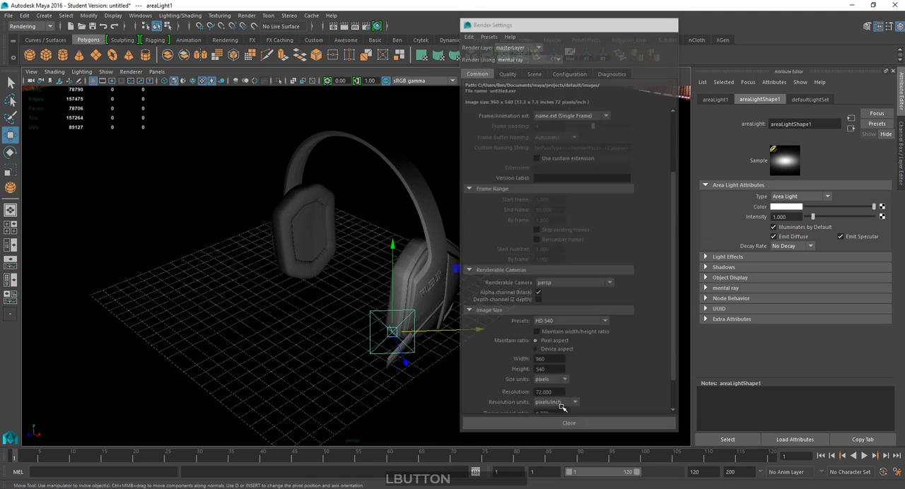
click(344, 29)
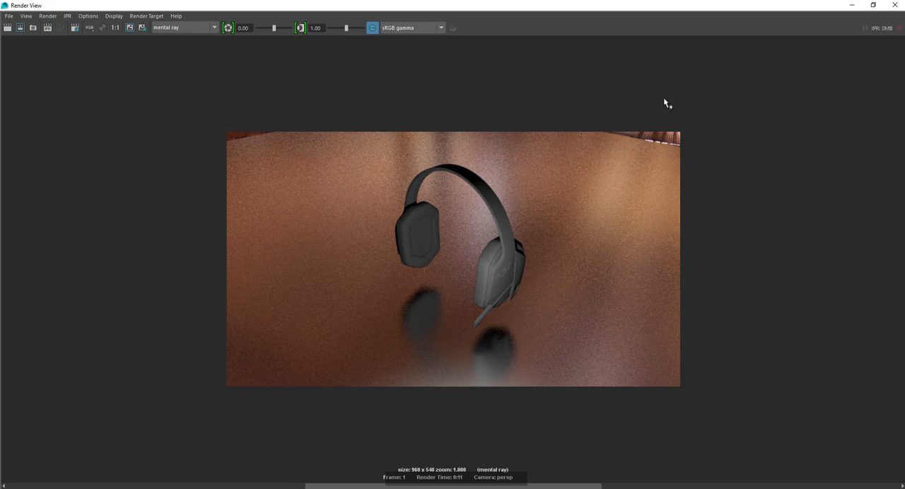
click(895, 9)
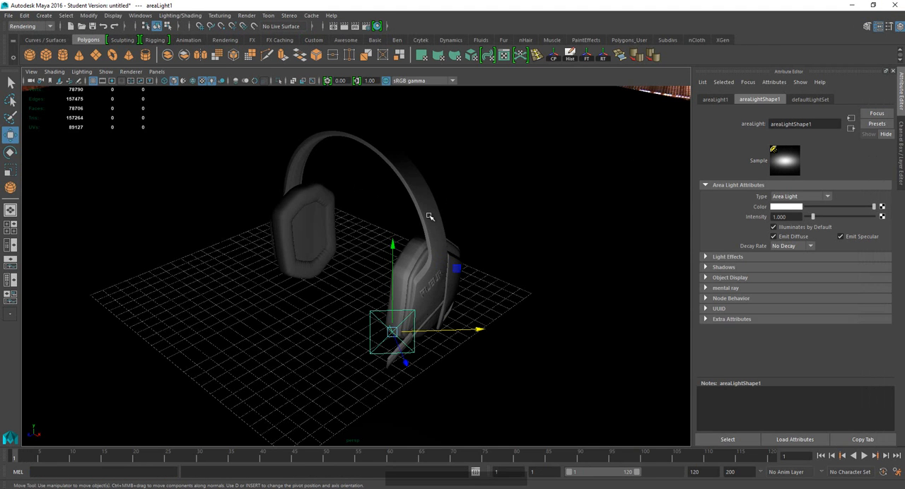
Start an IPR render of the region around the headphones and place a smaller Render View clear of the model.
alt+drag(430, 216, 390, 182)
alt+middle_drag(390, 182, 393, 173)
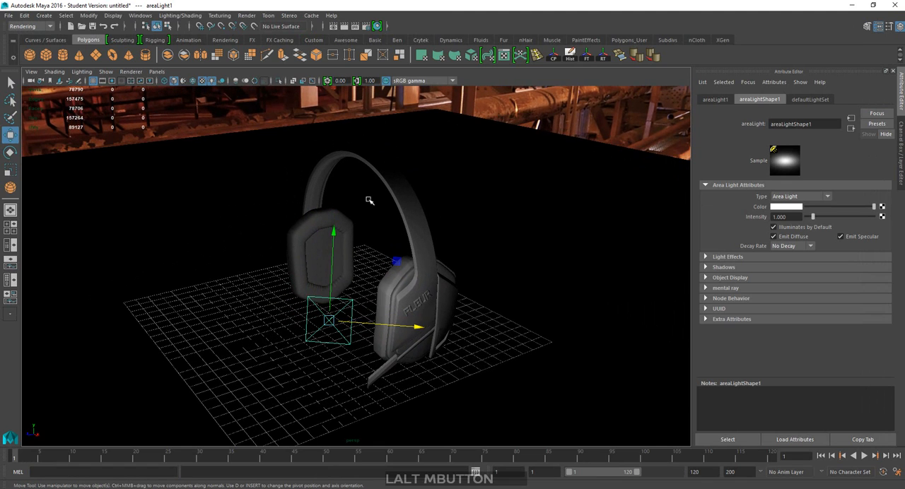
alt+middle_drag(369, 200, 396, 249)
scroll(383, 236, down, 2)
scroll(380, 239, up, 1)
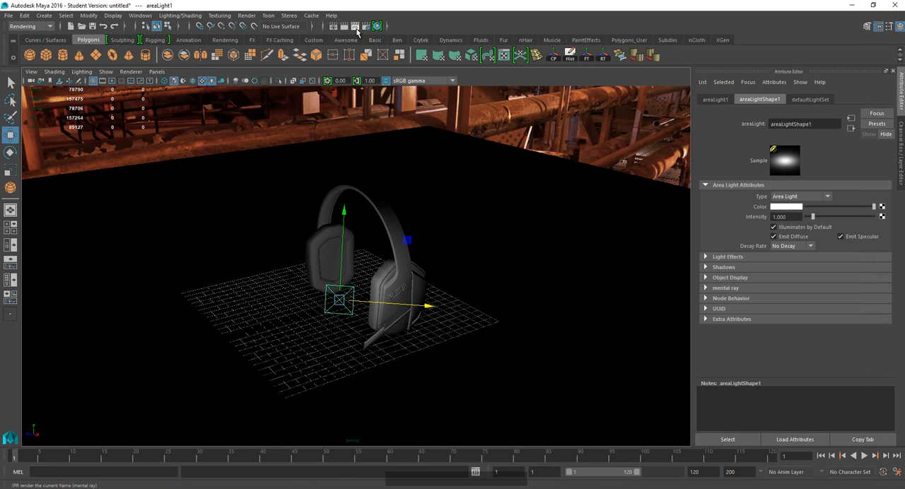
click(356, 27)
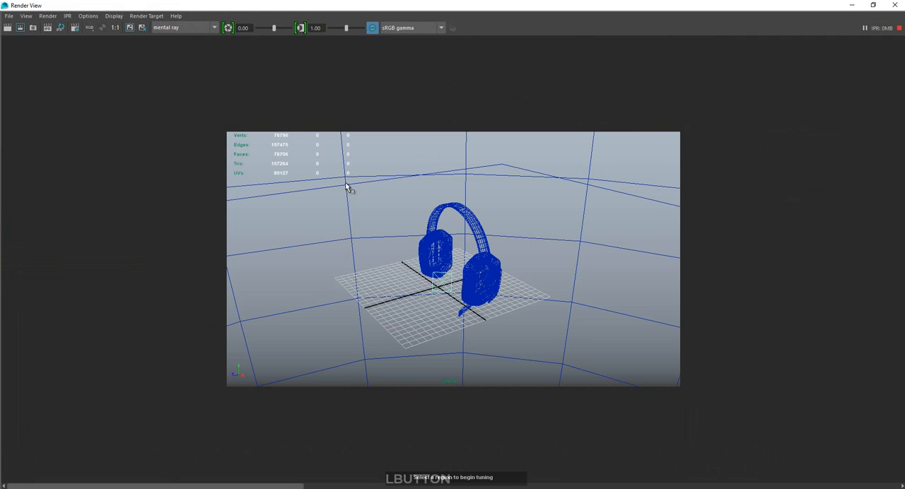
click(873, 4)
drag(196, 196, 412, 379)
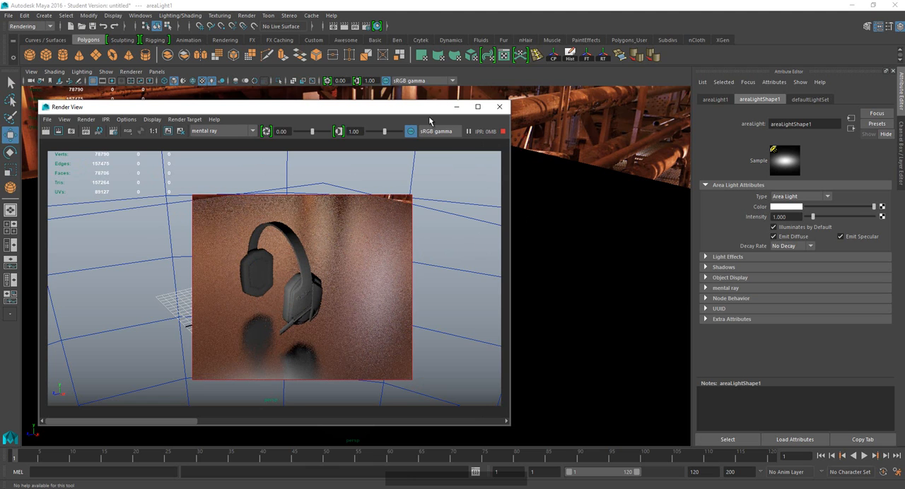
drag(509, 101, 335, 191)
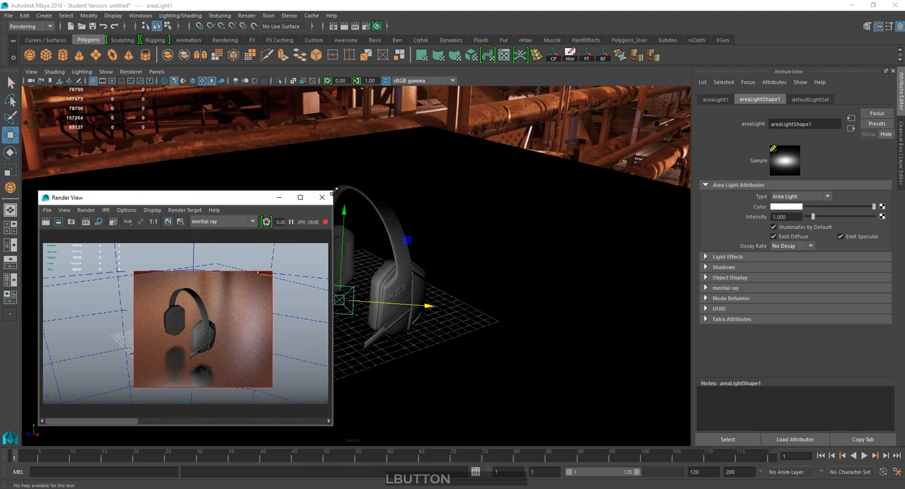
drag(272, 197, 753, 227)
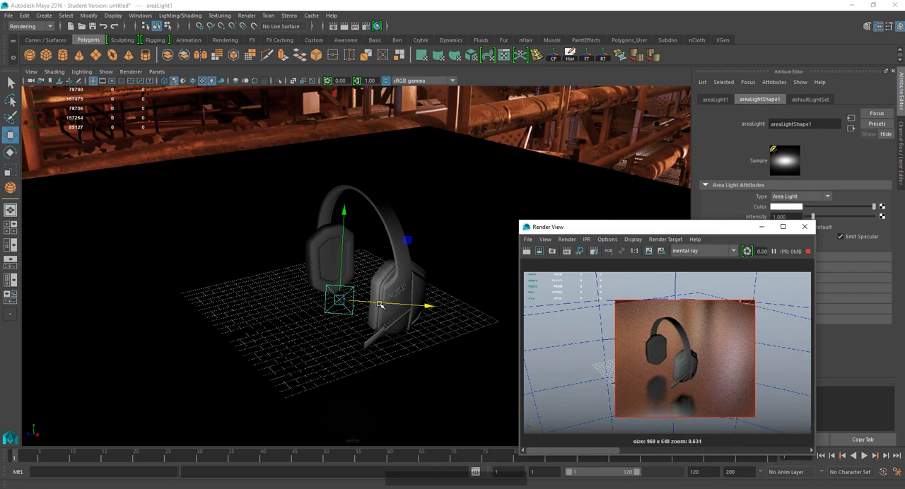
Scale the area light uniformly to about 2.8 and slide it sideways away from the microphone-side earcup.
key(r)
drag(340, 300, 397, 296)
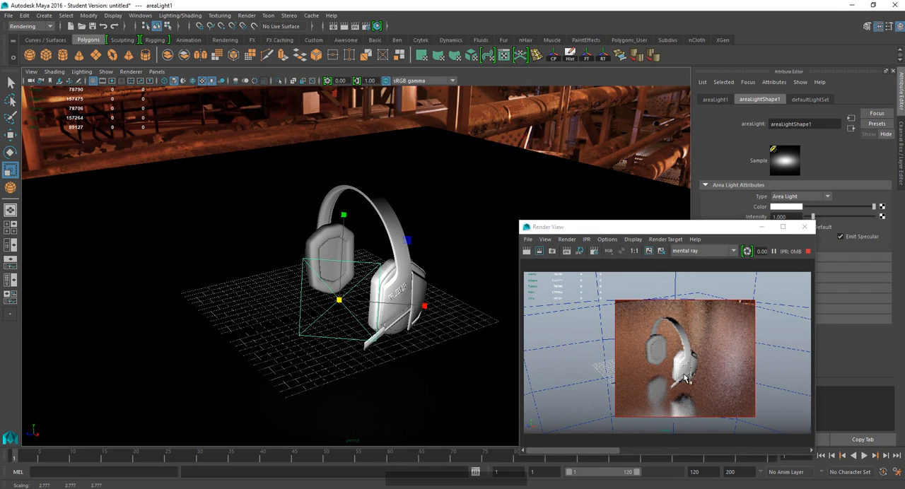
key(w)
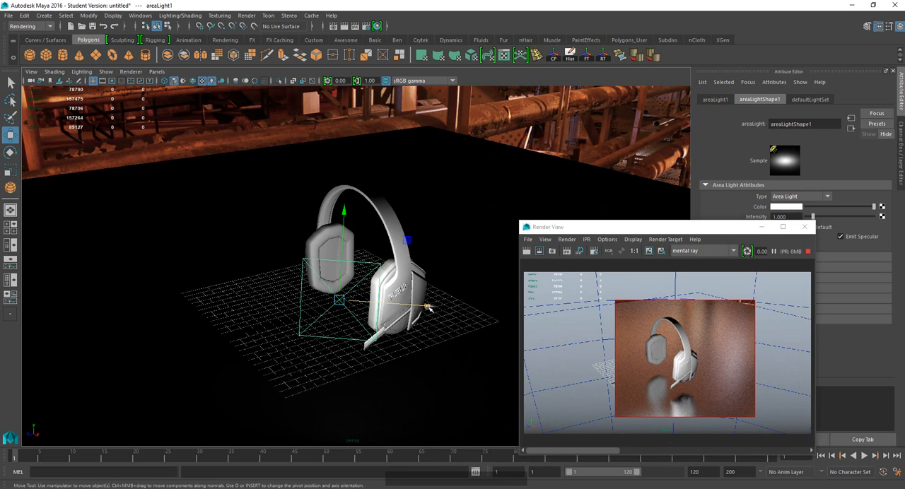
mouse_move(428, 306)
mouse_down()
mouse_move(505, 307)
mouse_move(311, 304)
mouse_up()
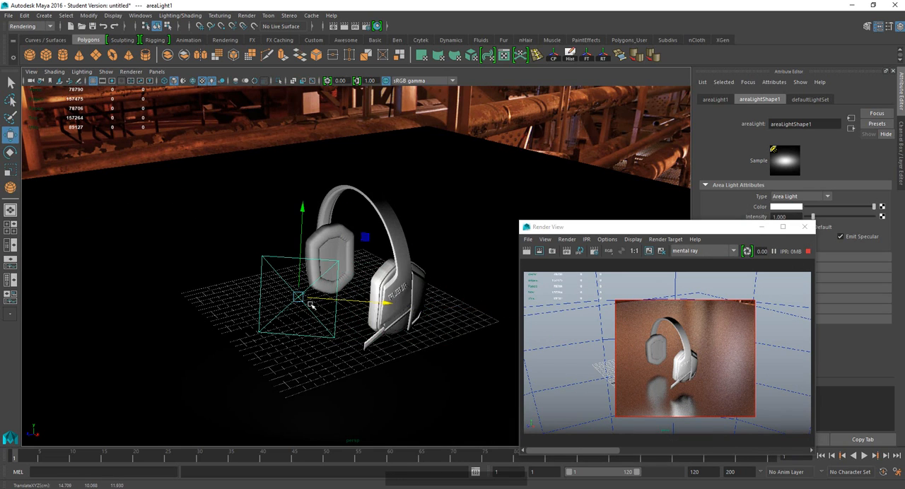
Duplicate the area light, move the copy to the microphone side of the headphones and raise it slightly.
key(ctrl+d)
drag(386, 301, 525, 309)
drag(433, 218, 435, 197)
Restart the IPR render on the region around the headphones and shrink the Render View beside the model.
click(804, 227)
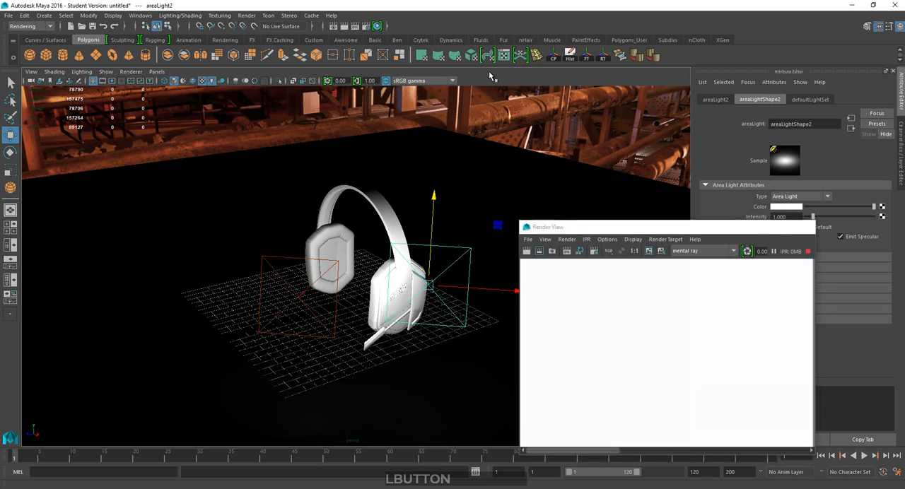
click(356, 27)
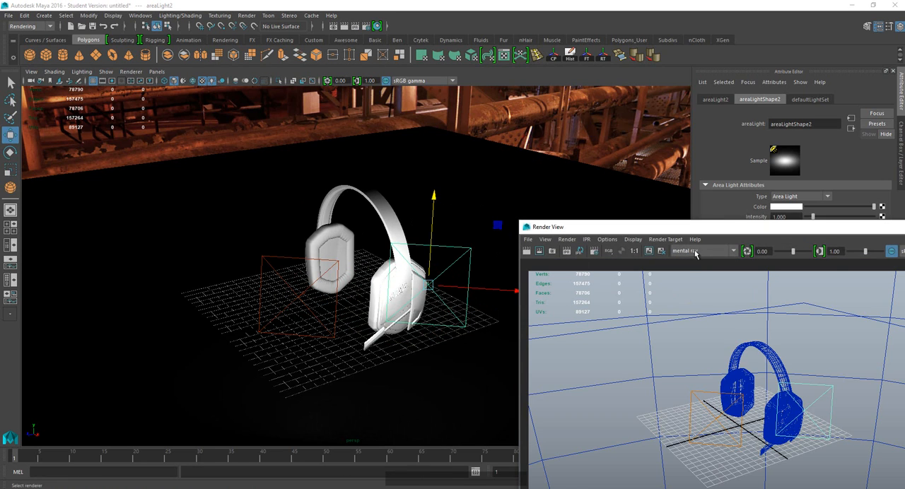
drag(687, 224, 622, 150)
drag(564, 222, 813, 405)
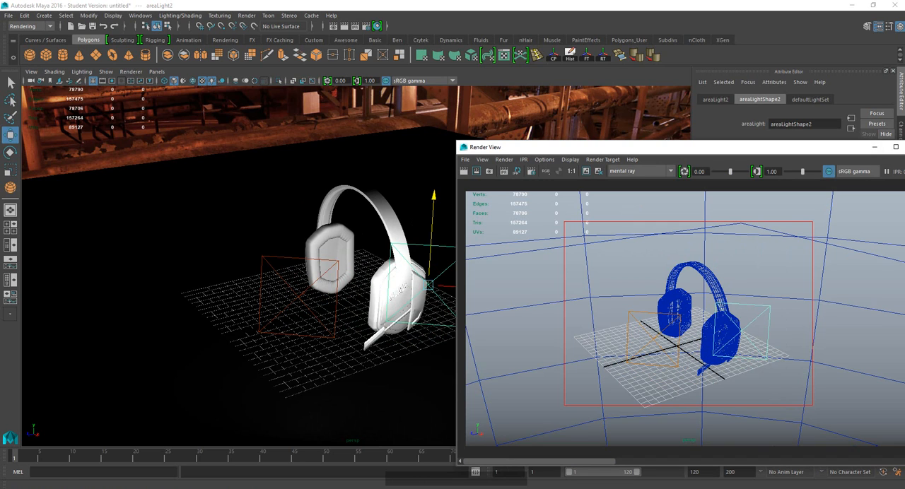
drag(903, 210, 903, 210)
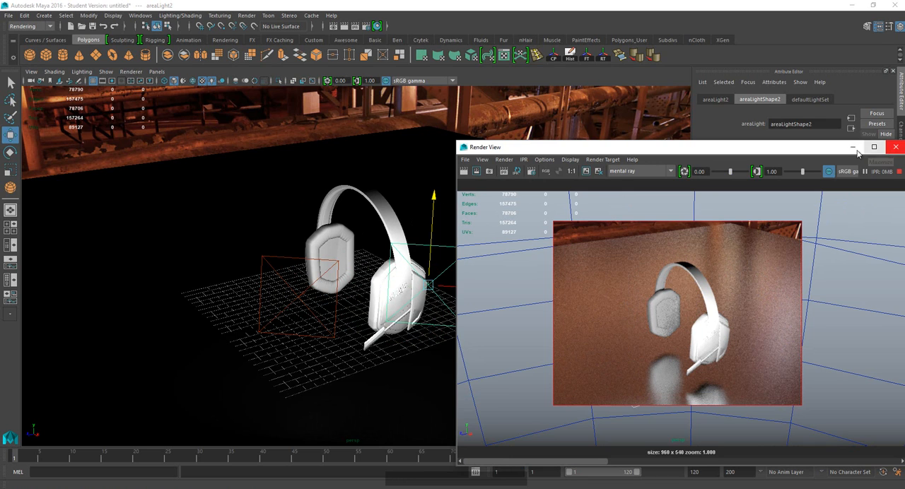
drag(813, 147, 362, 144)
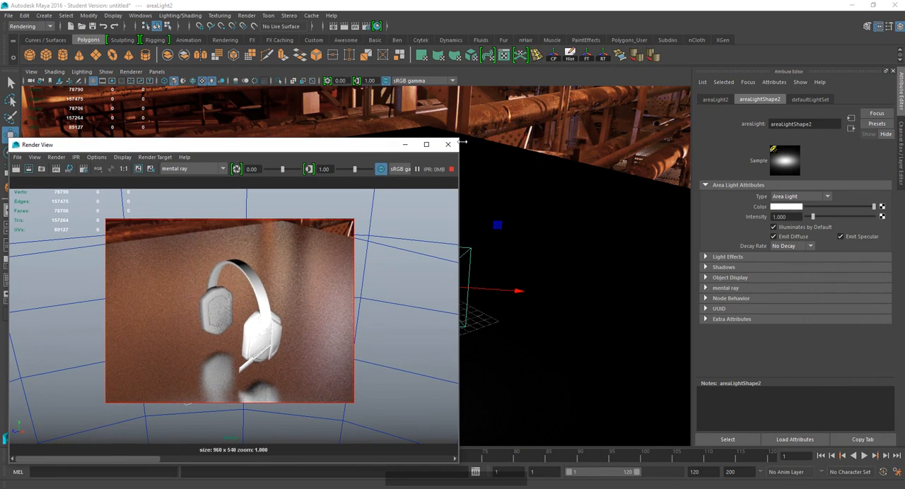
drag(457, 139, 231, 234)
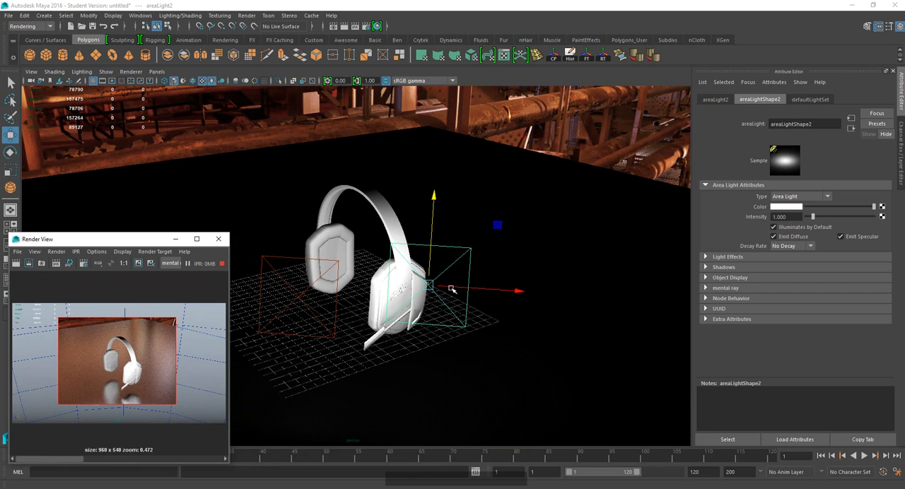
Delete the duplicated area light.
key(Delete)
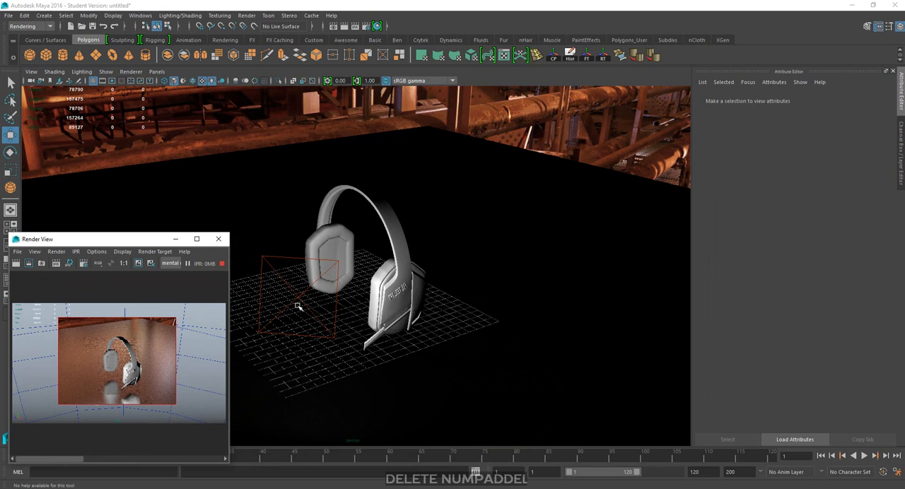
Assign a new mental ray mia_material_x material to both ear cushions of the headphones.
click(398, 262)
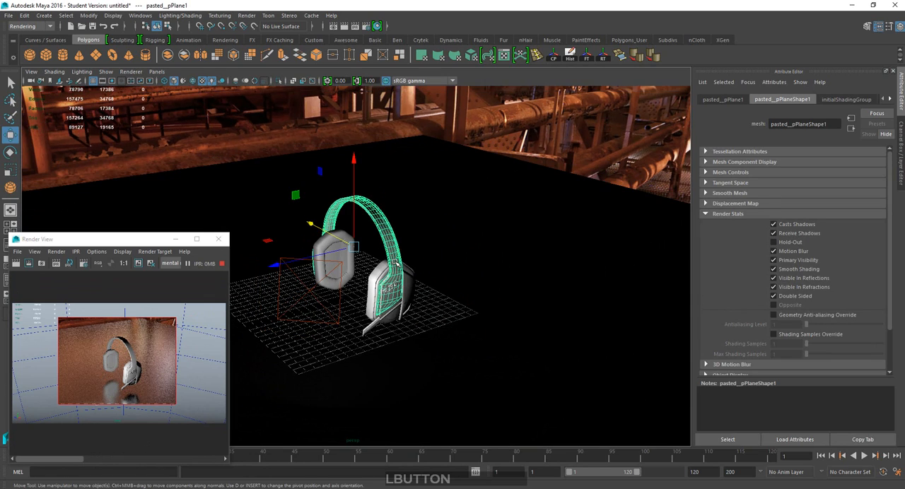
alt+drag(394, 263, 365, 278)
scroll(398, 285, down, 2)
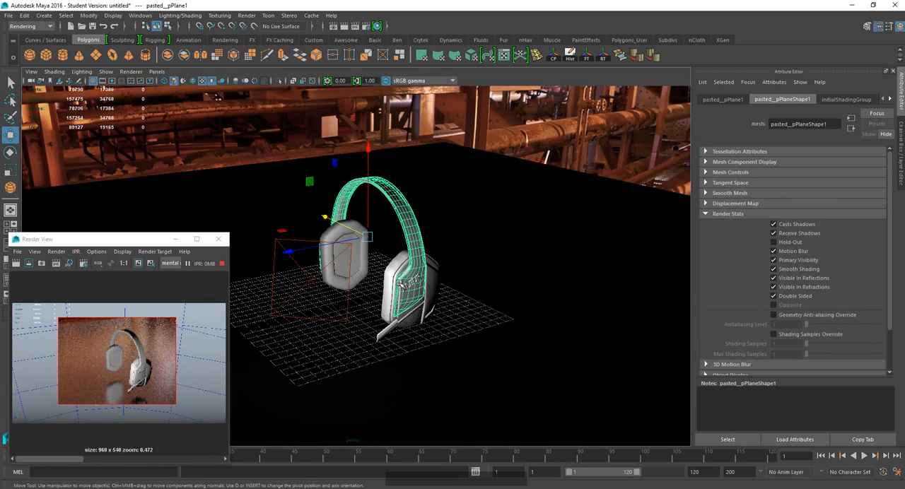
scroll(400, 284, up, 4)
scroll(399, 284, up, 2)
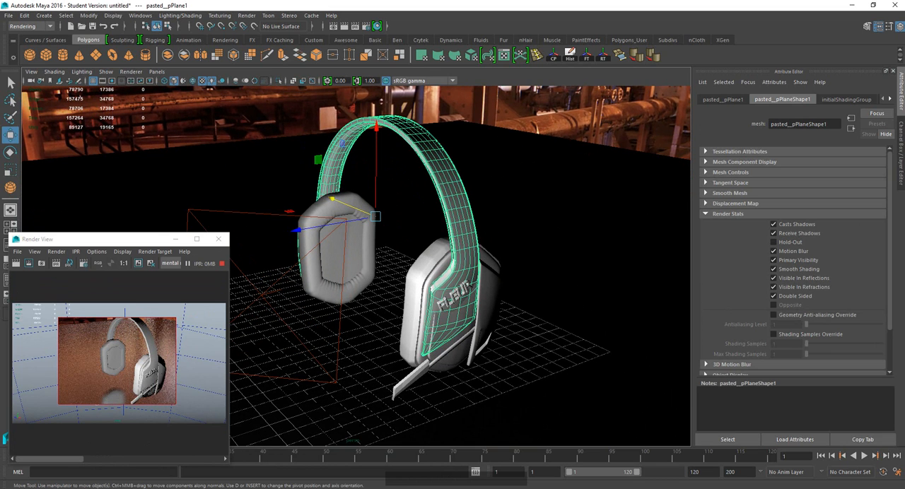
click(374, 245)
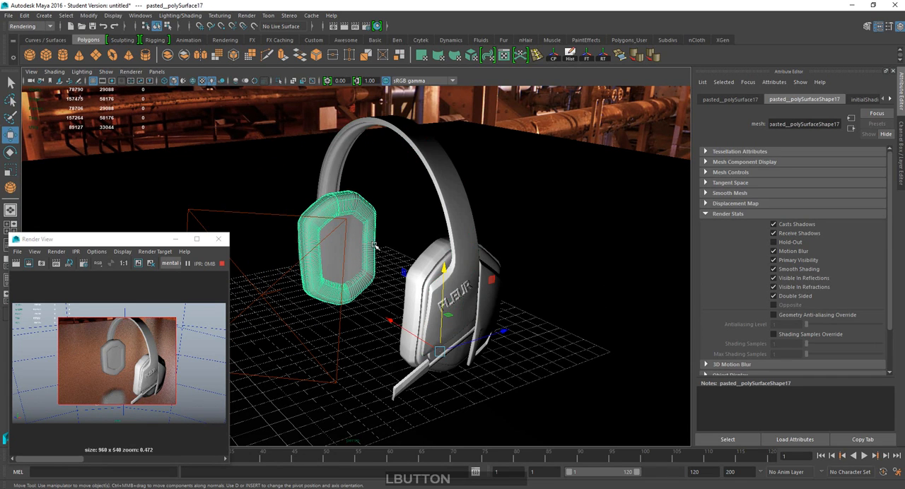
click(424, 275)
click(368, 224)
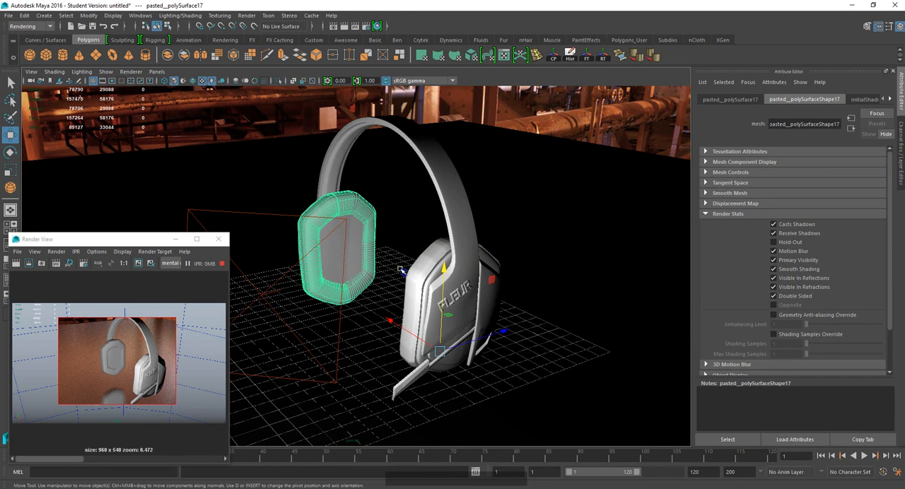
shift+click(421, 267)
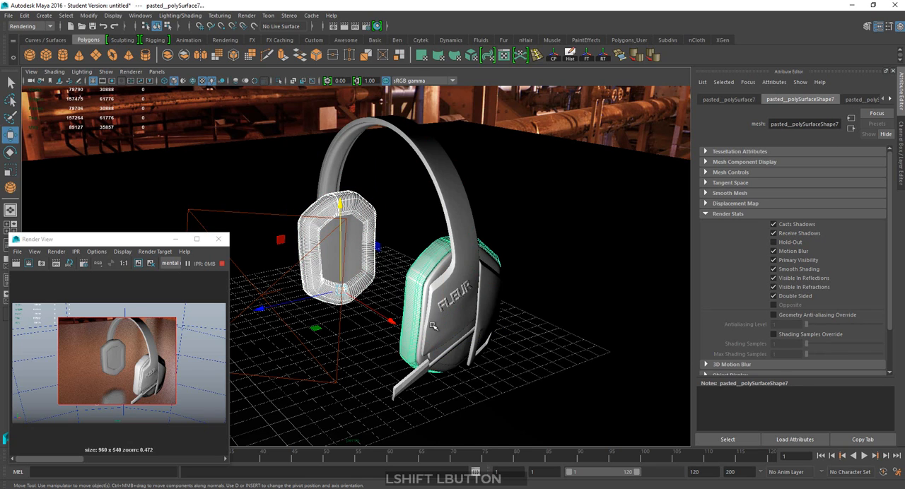
right_click(370, 216)
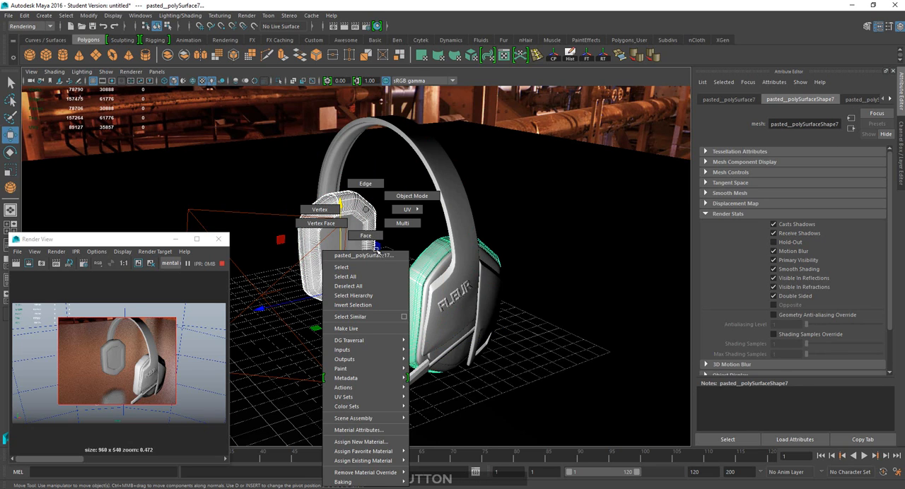
click(354, 442)
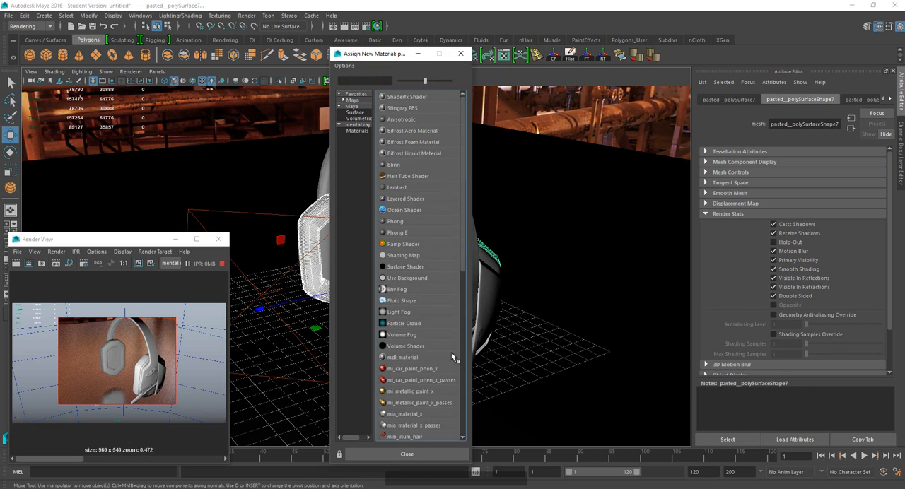
click(357, 132)
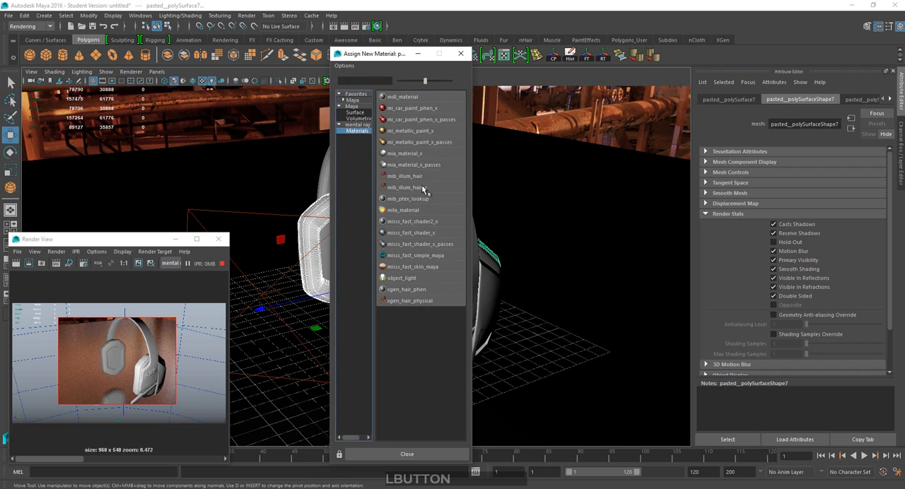
click(405, 153)
Rename the ear cushions' new material as Rubber.
click(890, 100)
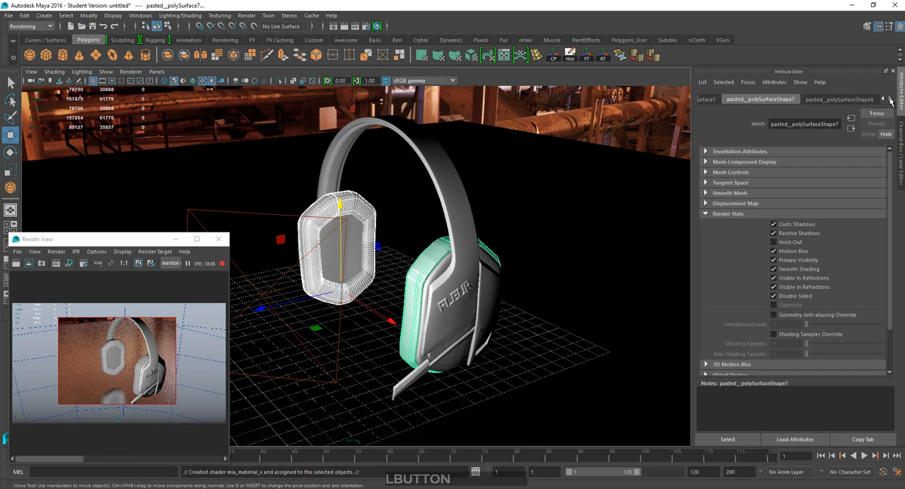
click(890, 99)
click(858, 100)
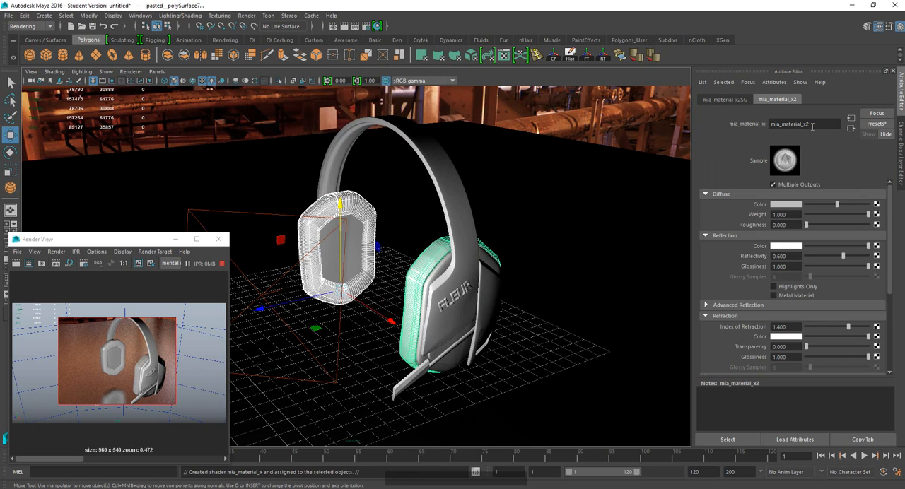
double_click(815, 127)
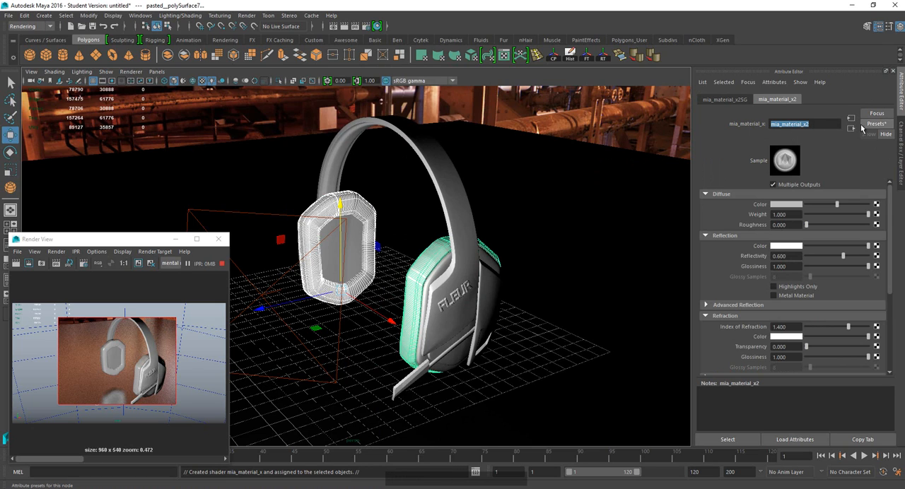
text(Rubbe)
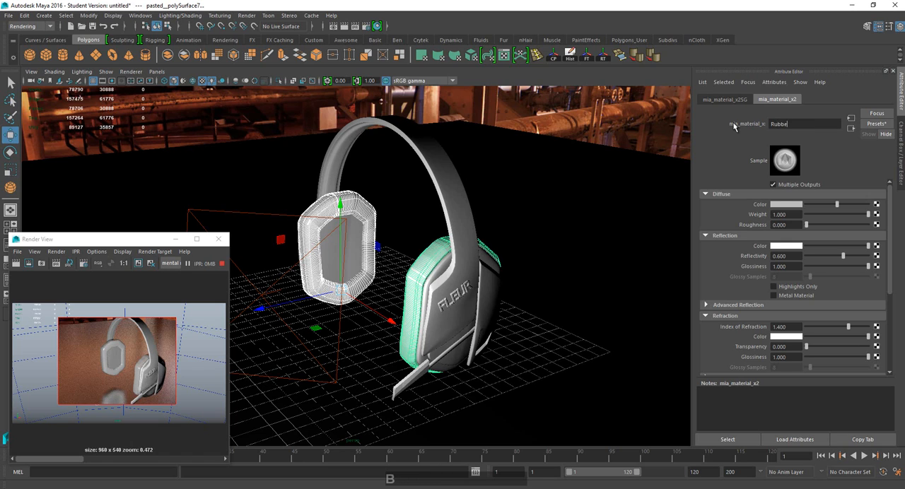
text(r)
key(KP_Enter)
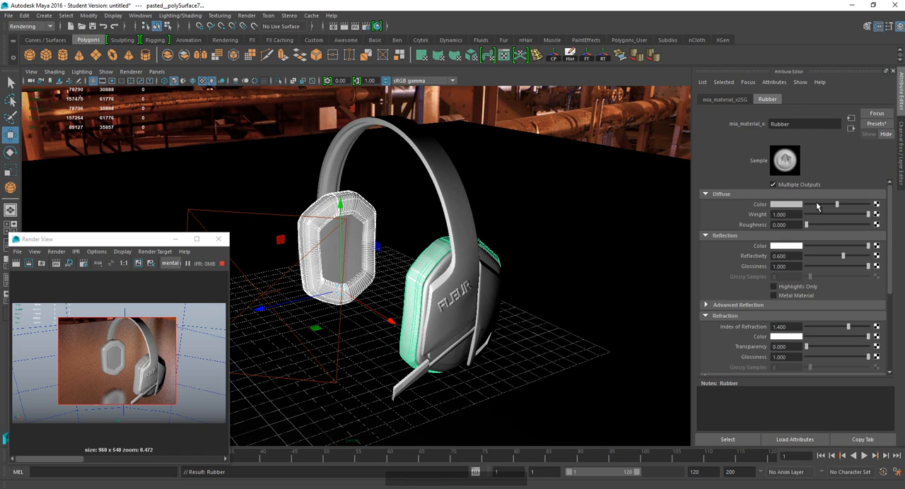
Darken the Rubber material's diffuse color to dark grey and its reflection color to mid grey.
mouse_move(811, 205)
mouse_down()
mouse_move(797, 206)
mouse_move(808, 205)
mouse_up()
drag(829, 247, 828, 246)
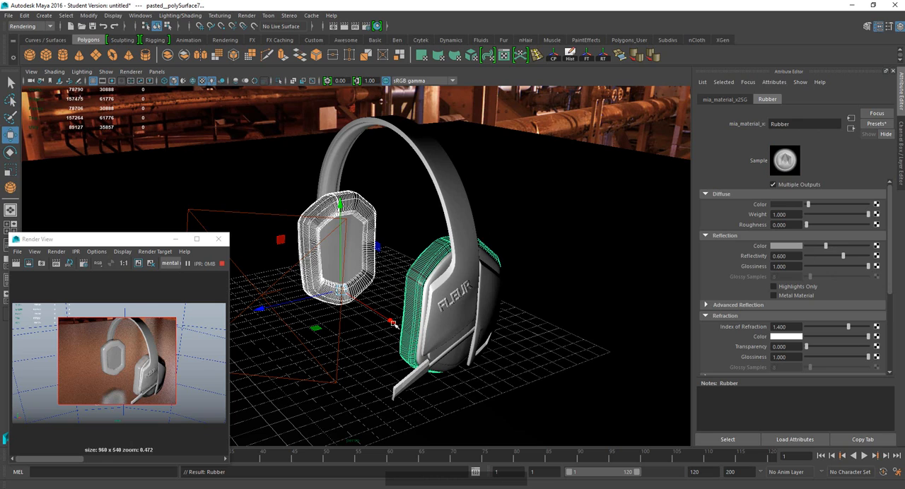
drag(807, 206, 810, 206)
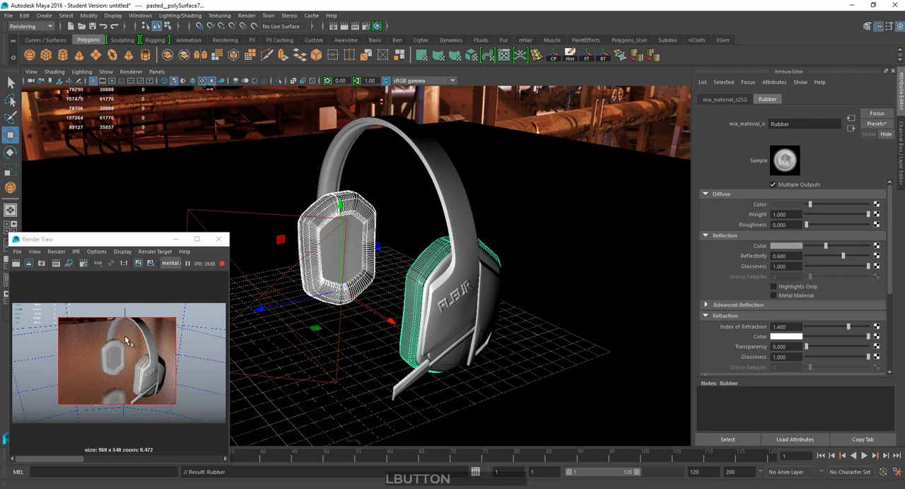
Restart the IPR render on the region around the headphones and shrink the Render View beside the model.
click(218, 238)
click(356, 26)
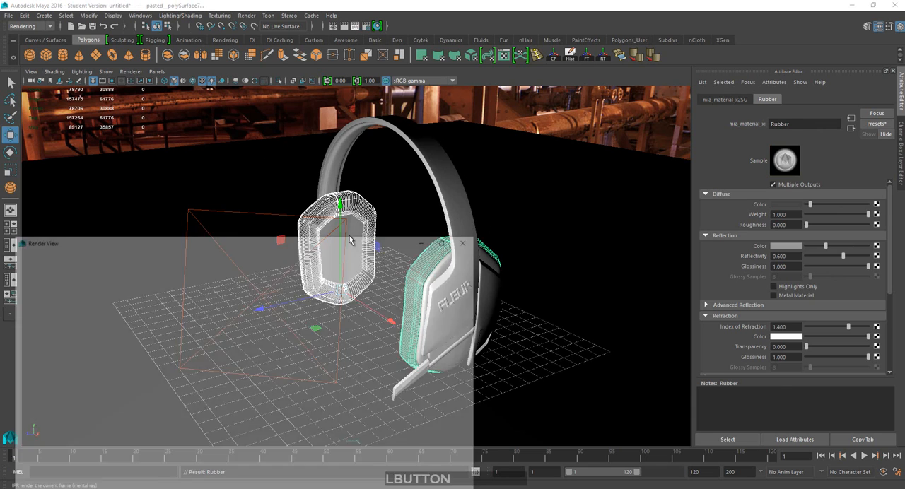
drag(484, 229, 272, 278)
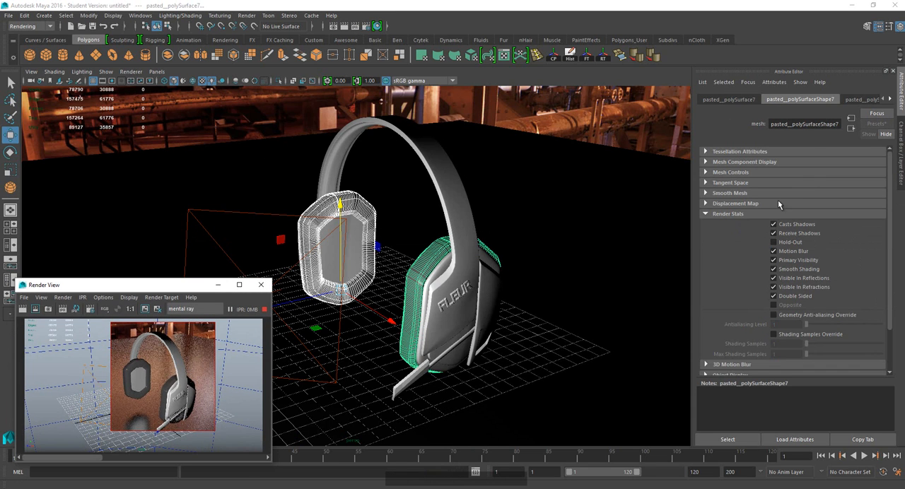
Darken the Rubber material's reflection color to dark grey and its diffuse color to near black.
click(888, 99)
click(888, 99)
click(887, 99)
click(888, 99)
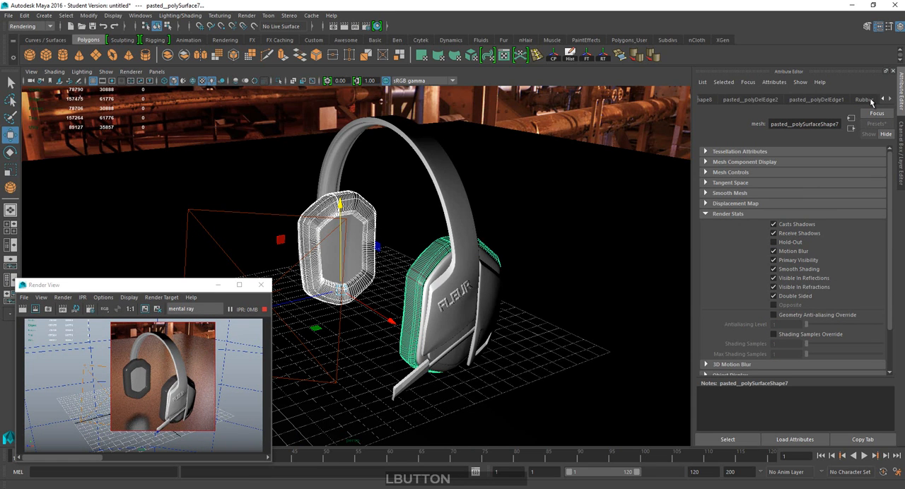
click(870, 99)
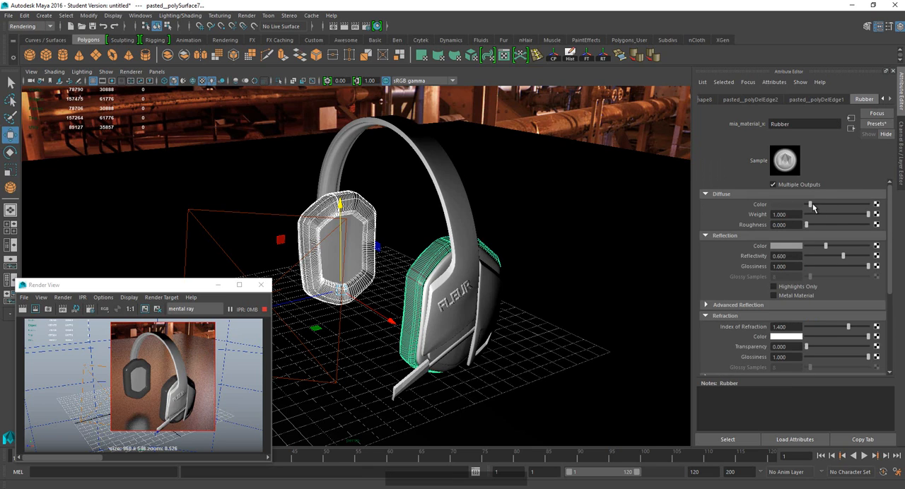
drag(825, 245, 814, 246)
drag(810, 205, 804, 207)
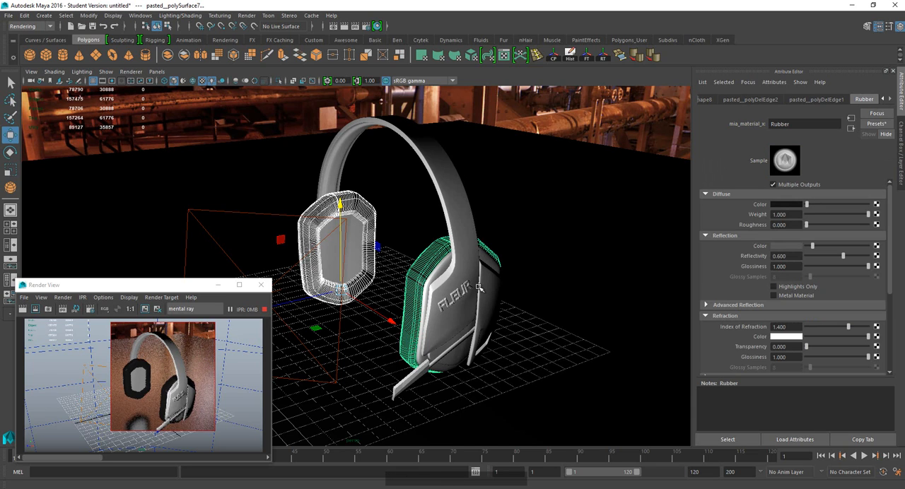
Assign a new mental ray mia_material_x material to the headband, the microphone tip and the microphone-side earcup's outer shell.
click(460, 251)
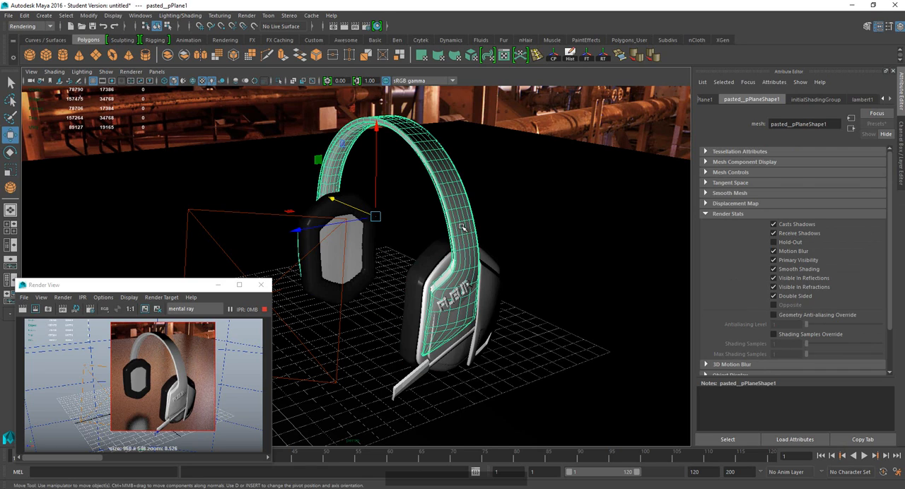
key(shift)
shift+click(415, 380)
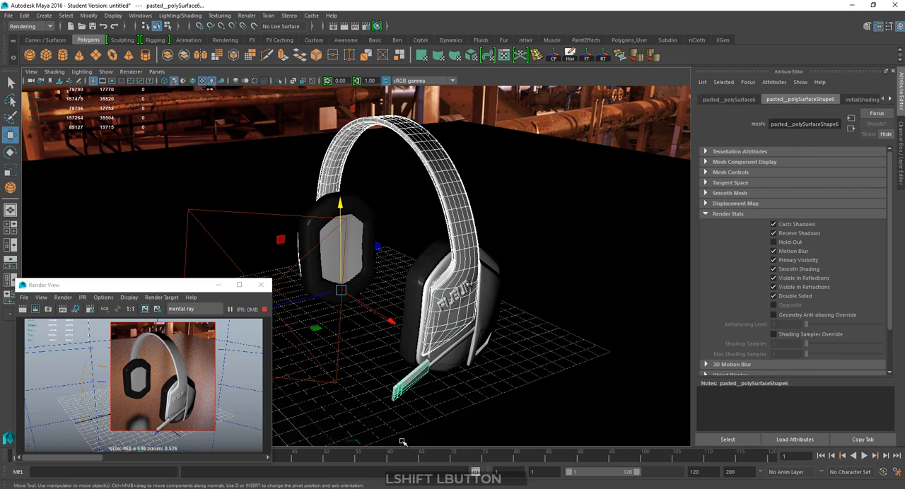
shift+click(454, 364)
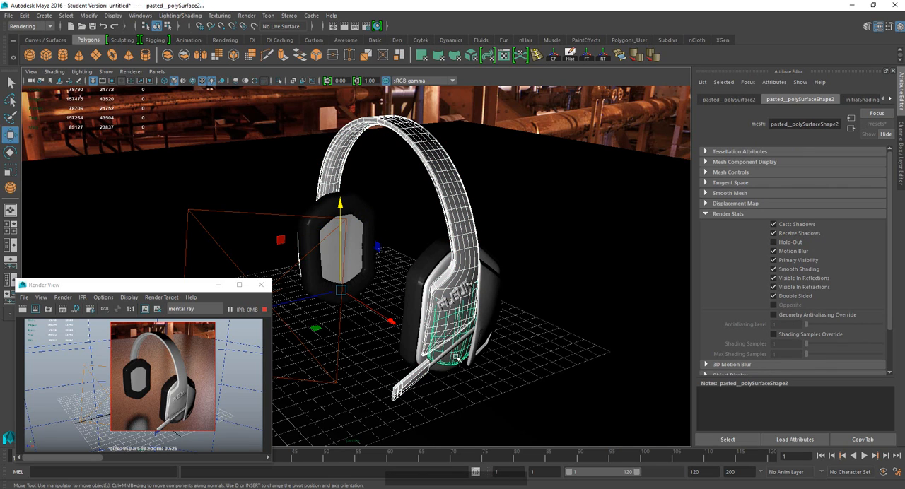
right_click(457, 358)
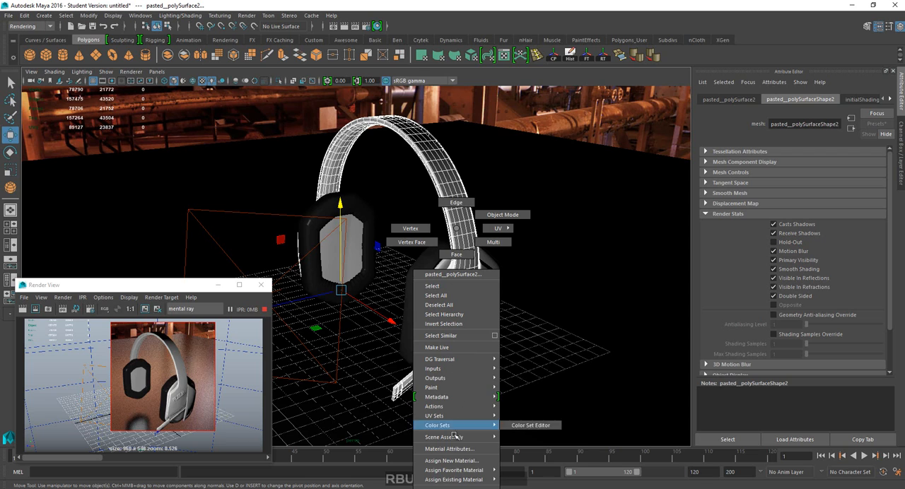
click(452, 460)
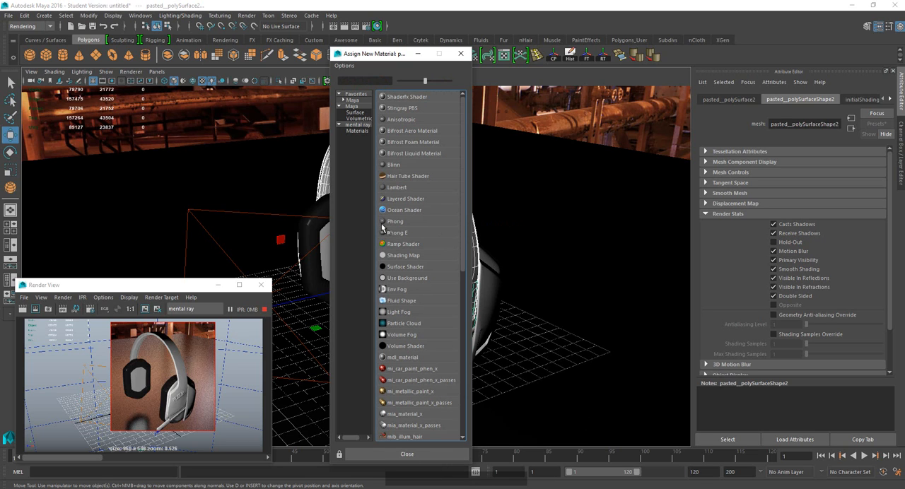
click(357, 131)
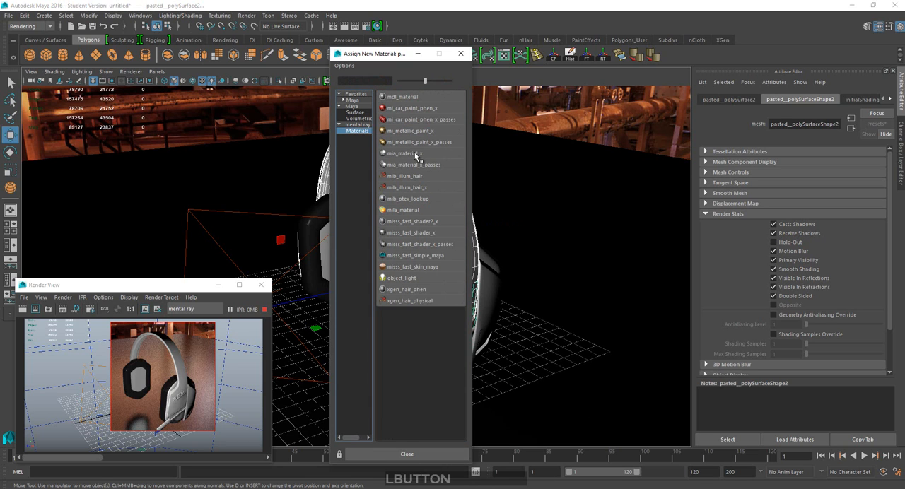
click(414, 153)
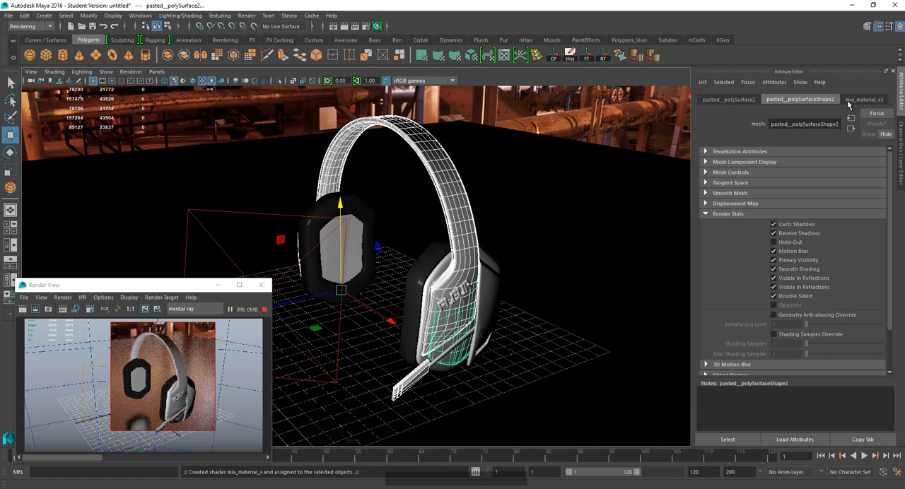
Rename the new headband and microphone material as Glossy_Plastic.
click(870, 104)
click(786, 124)
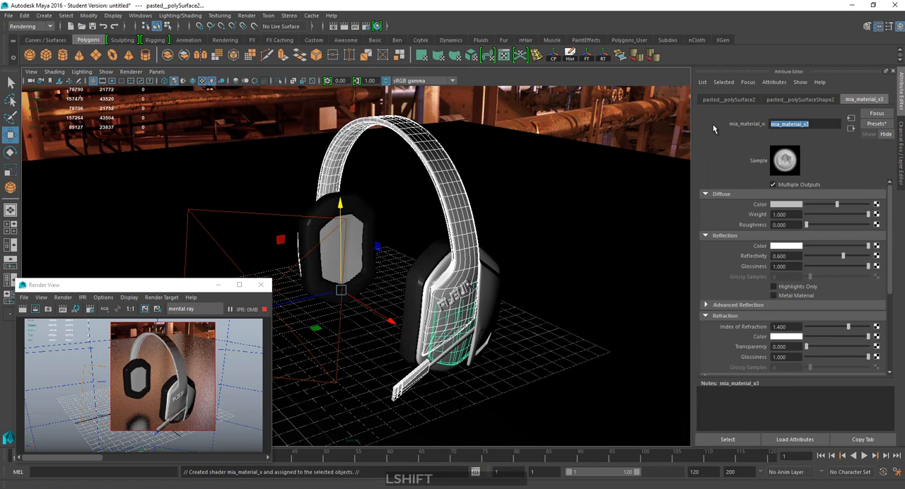
text(GlossyPlast)
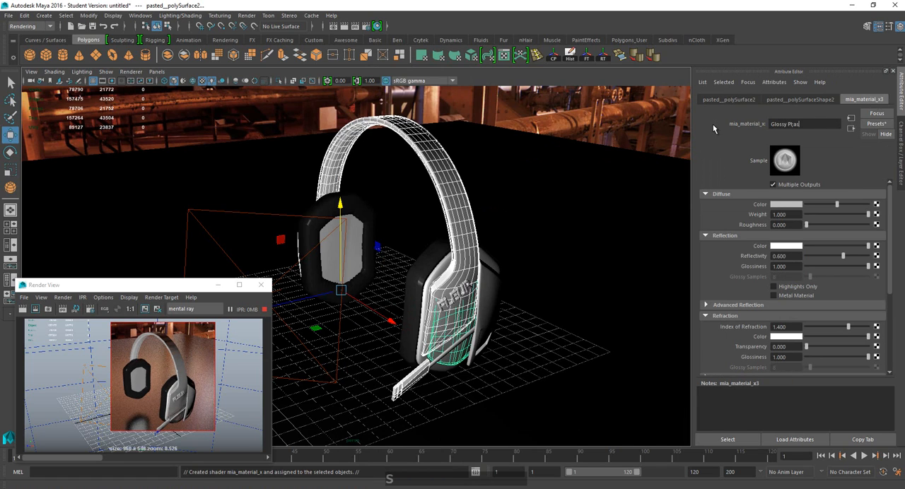
key(BackSpace)
key(BackSpace)
key(BackSpace)
Replace the Glossy_Plastic material's settings with the GlossyPlastic preset.
click(877, 124)
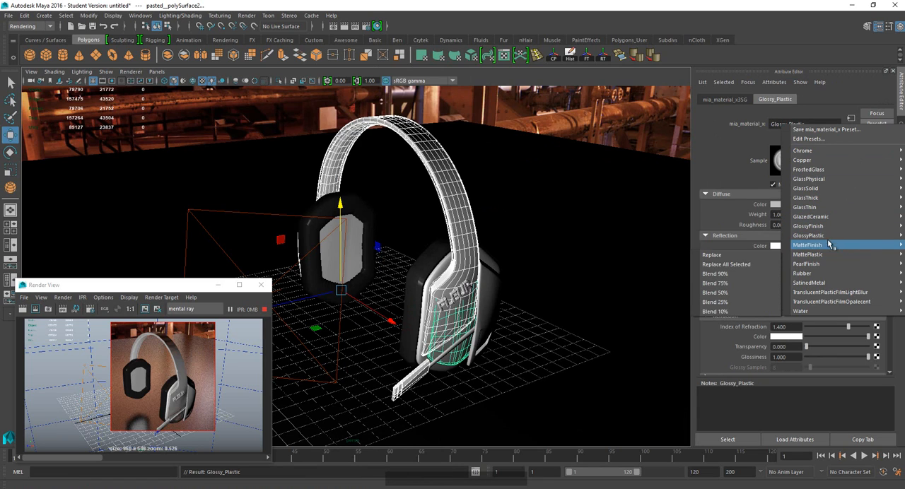
mouse_move(806, 239)
click(714, 236)
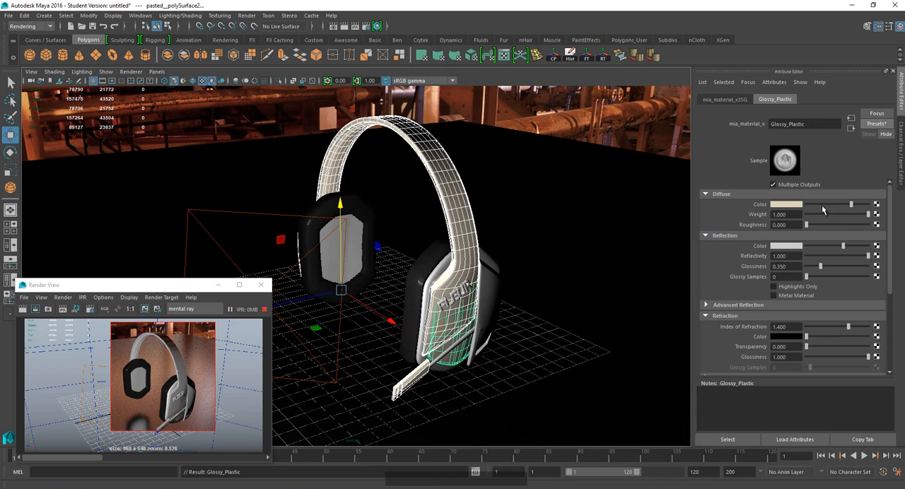
Set the Glossy_Plastic material's diffuse color to black, darken its reflection color to mid grey, and close the Render View.
drag(821, 206, 804, 206)
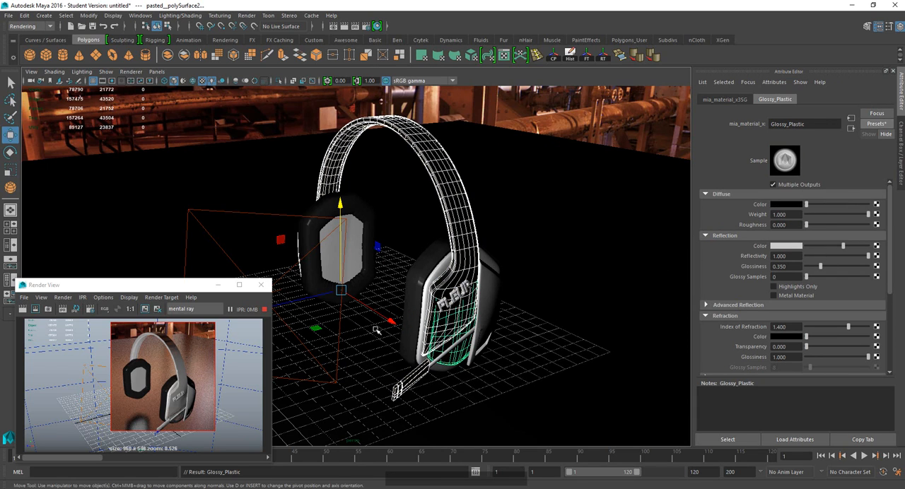
drag(812, 248, 801, 251)
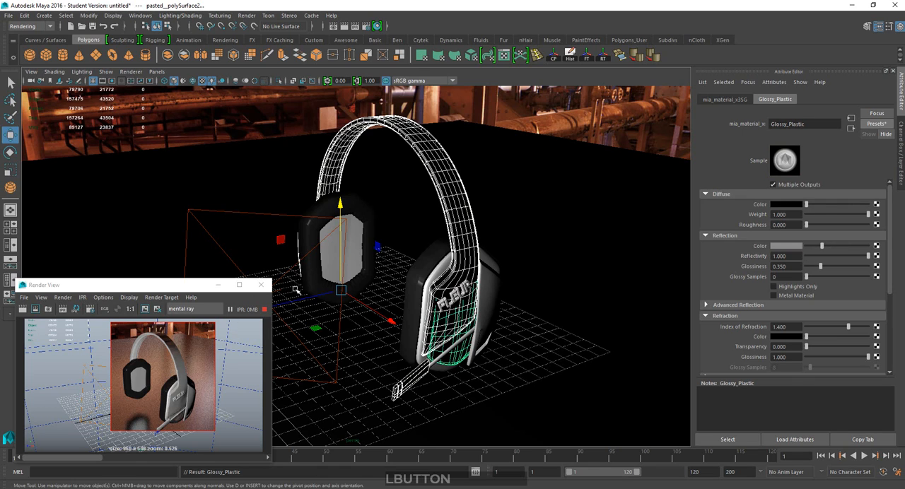
click(260, 285)
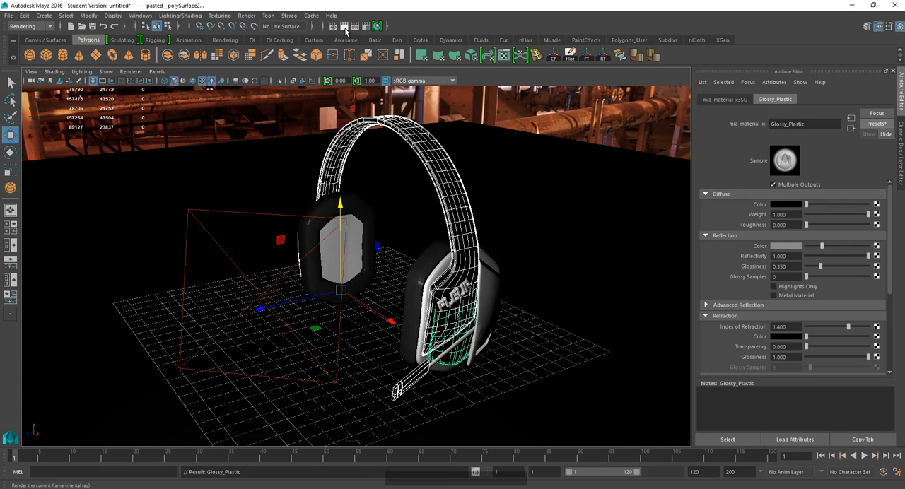
Render the current frame again to preview the black Glossy_Plastic parts, and show that material's attributes.
click(346, 27)
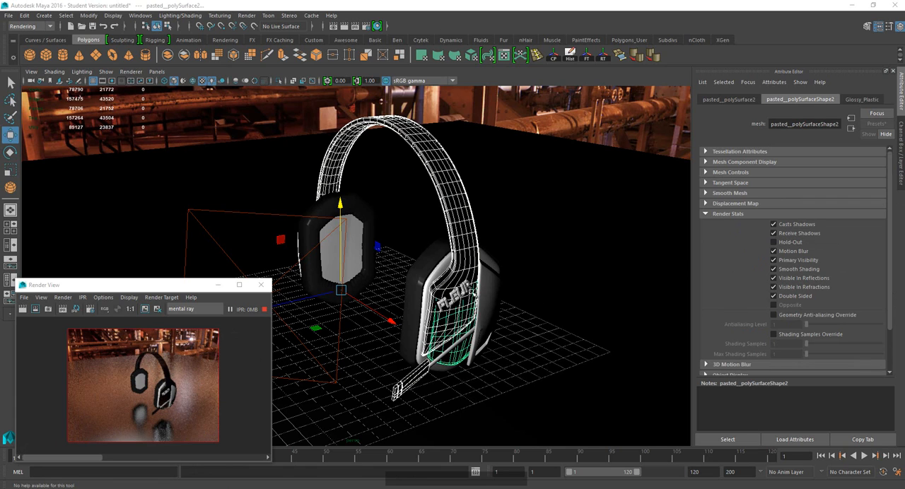
click(865, 99)
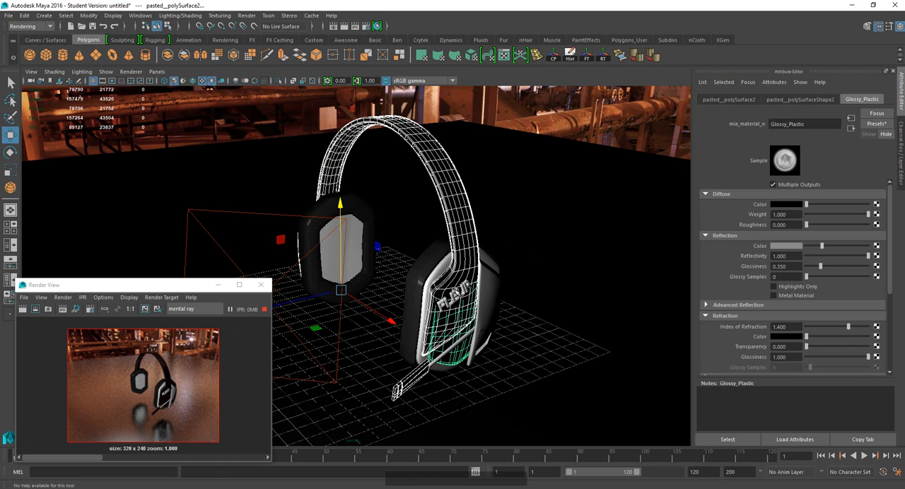
Assign a new mental ray mia_material_x material to the earcup's side pieces and trim, the FLEUR lettering and the diagonal strip.
click(490, 291)
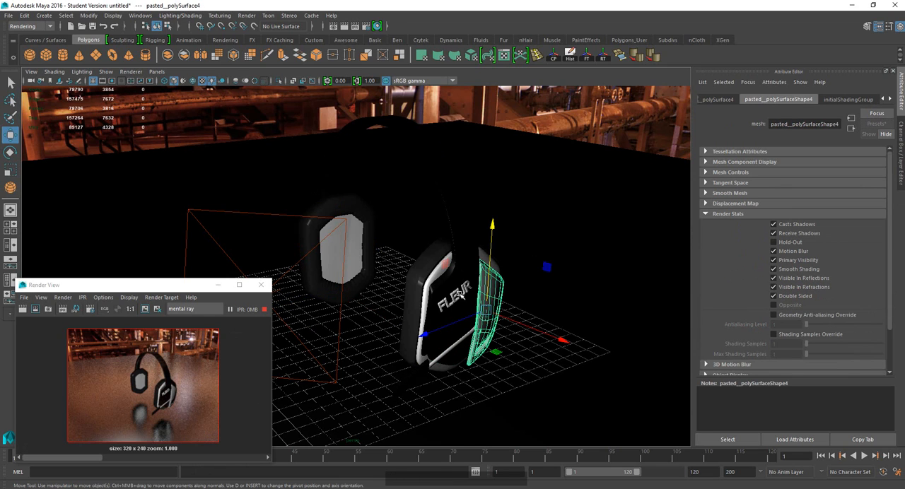
shift+click(495, 268)
shift+click(498, 264)
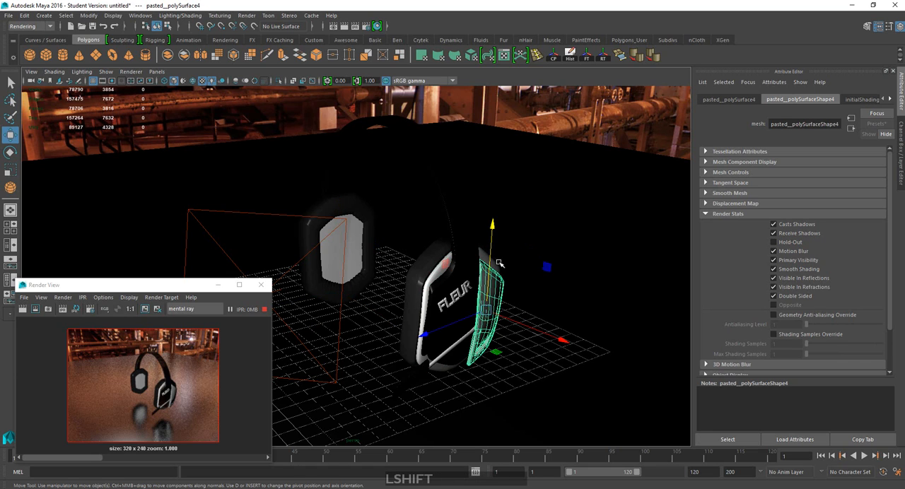
shift+click(495, 268)
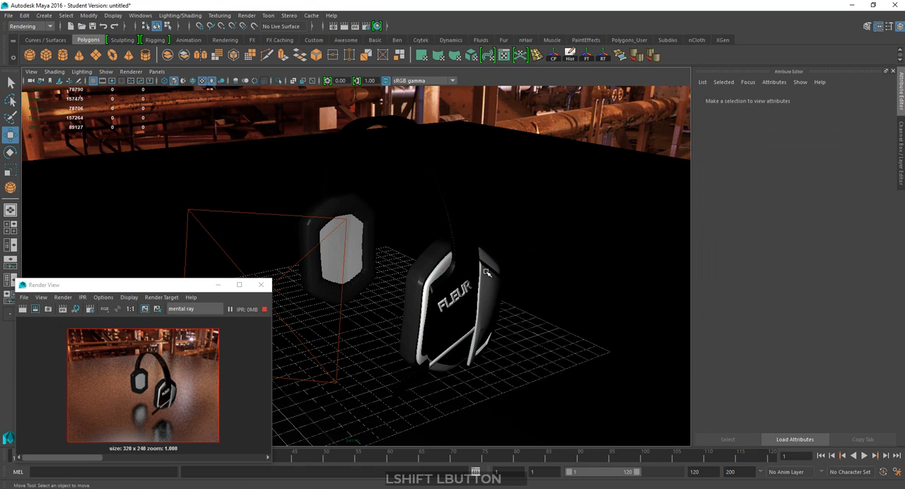
shift+click(486, 271)
shift+click(427, 281)
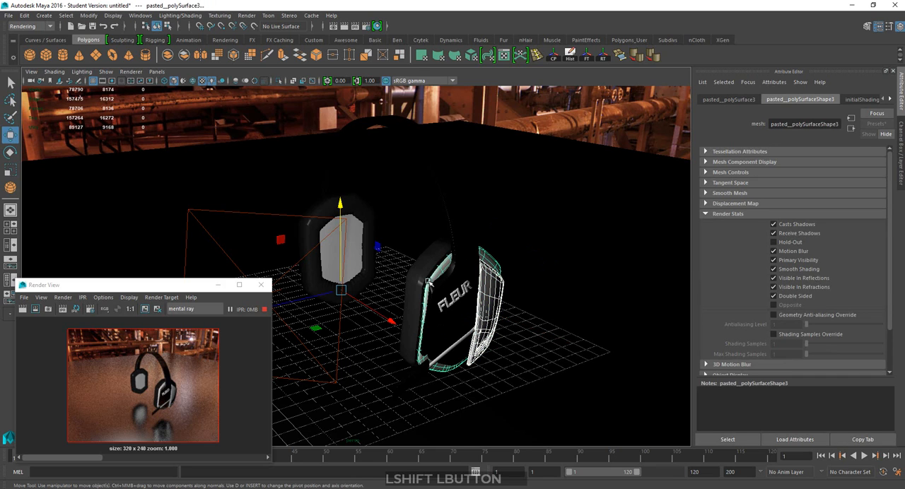
shift+click(456, 303)
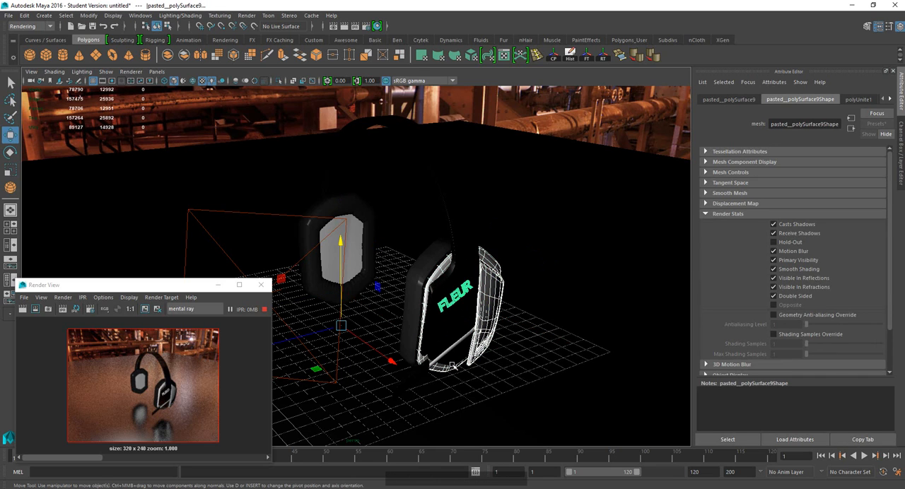
shift+click(450, 354)
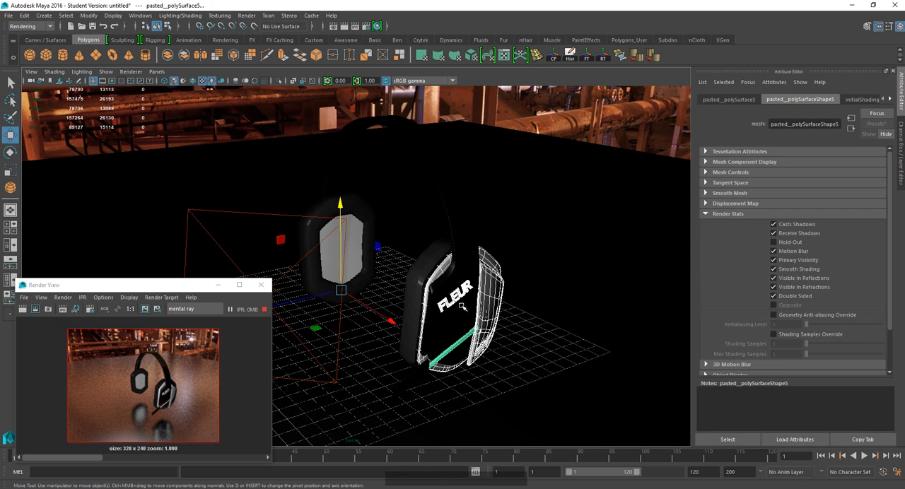
right_drag(493, 284, 495, 466)
click(371, 131)
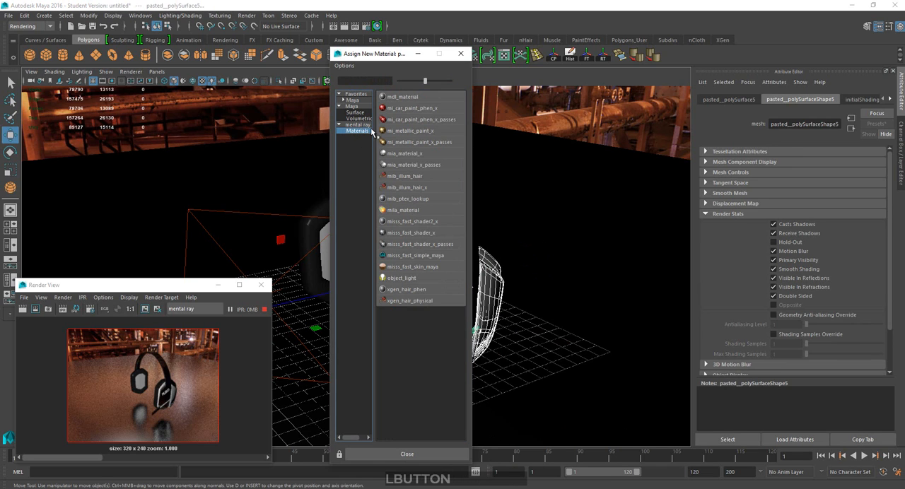
click(417, 155)
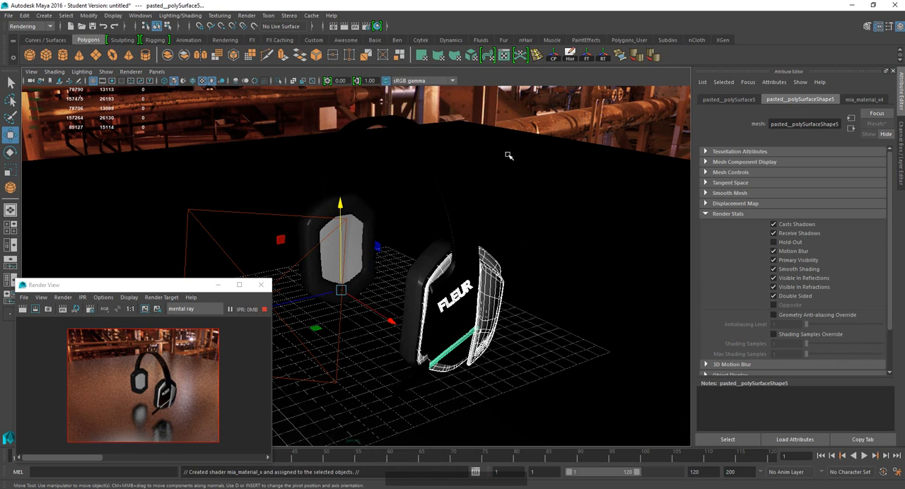
Rename the new trim and lettering material as Copper_light.
drag(814, 124, 673, 131)
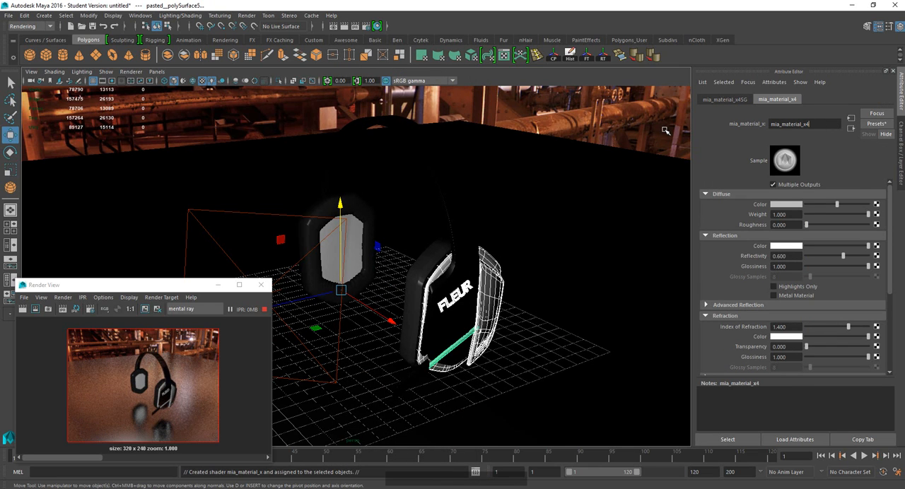
key(BackSpace)
key(BackSpace)
text(Copper_light)
key(KP_Enter)
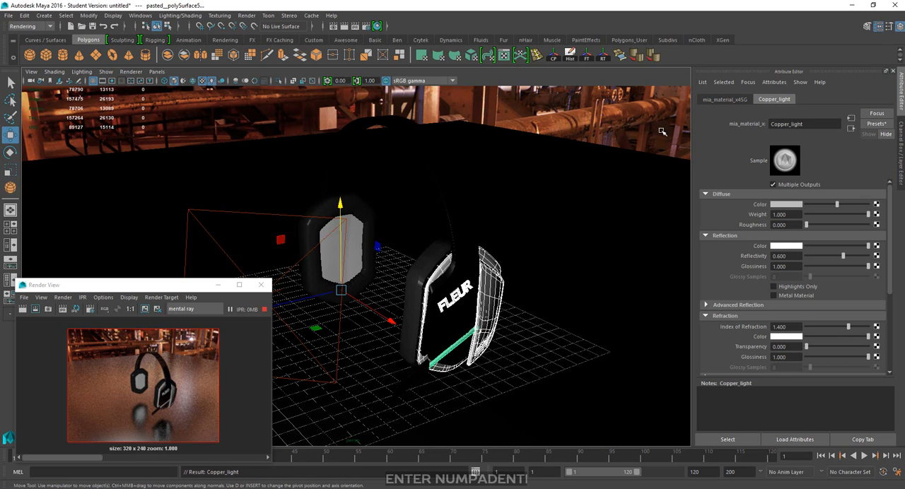
Replace the Copper_light material's settings with the Copper preset and restart the IPR render.
click(875, 124)
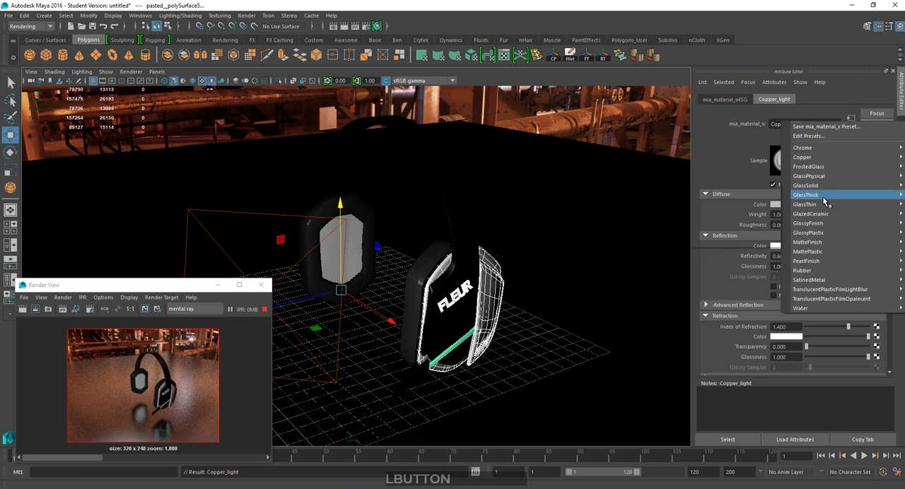
click(738, 161)
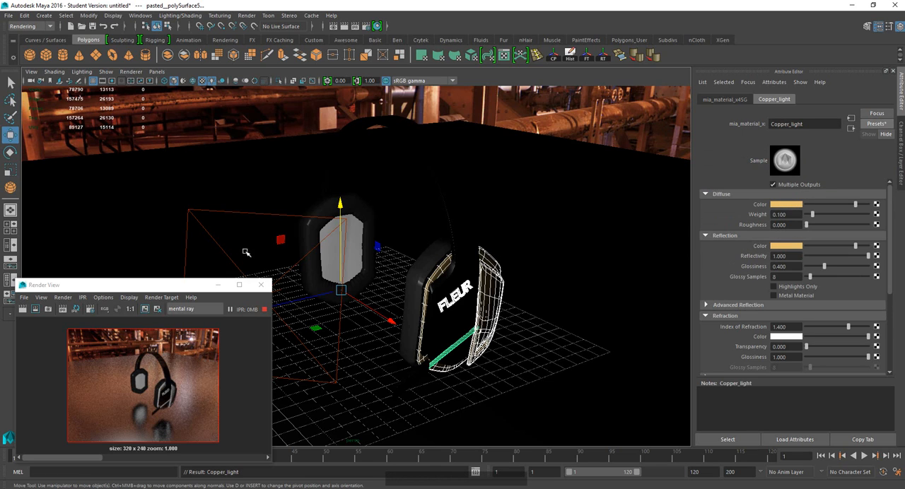
click(261, 285)
click(355, 26)
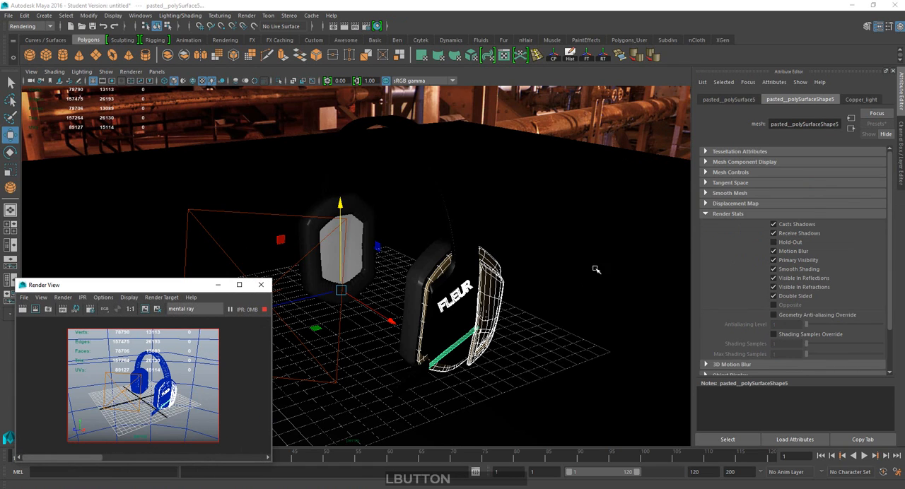
Change the Copper_light material's diffuse and reflection colors from orange to near-white.
click(855, 101)
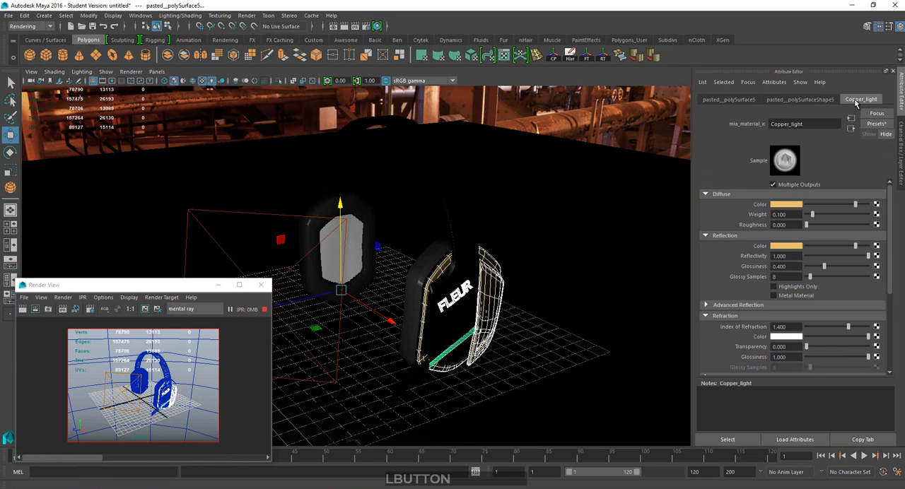
click(791, 205)
click(740, 244)
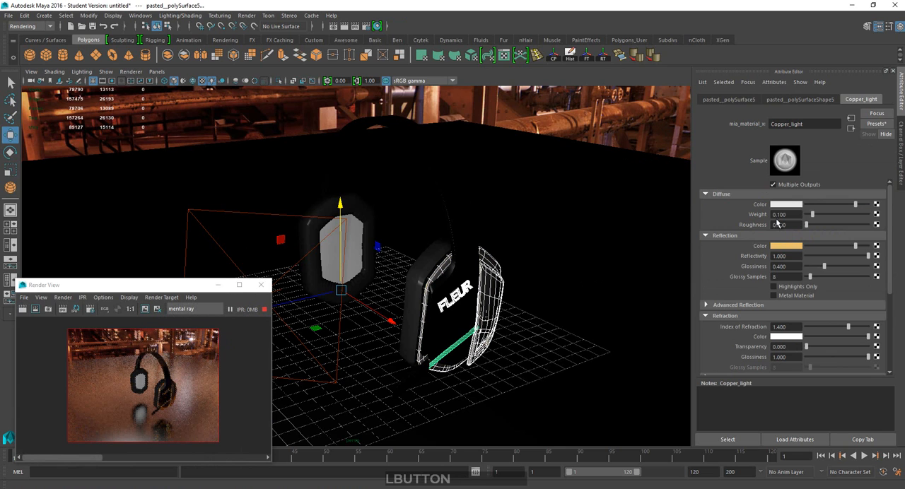
click(786, 246)
click(742, 304)
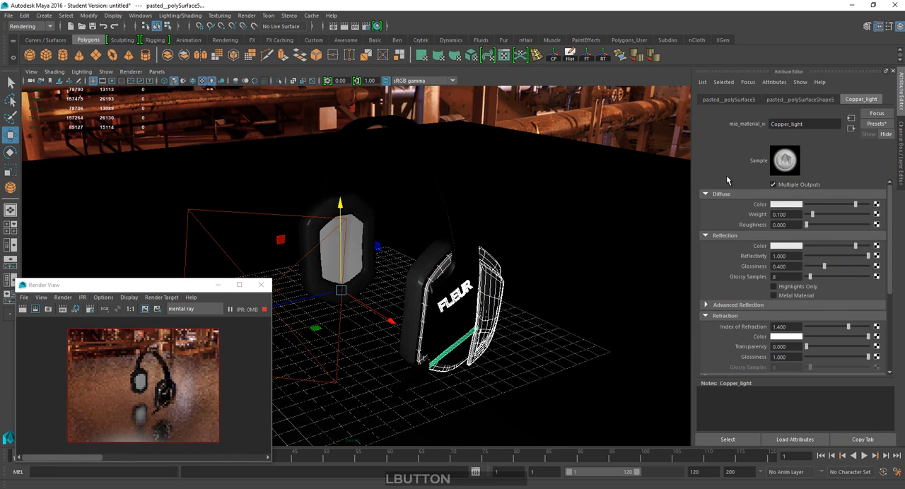
Set the Copper_light material's diffuse color to black, previewing it on the FLEUR lettering up close.
scroll(403, 345, down, 2)
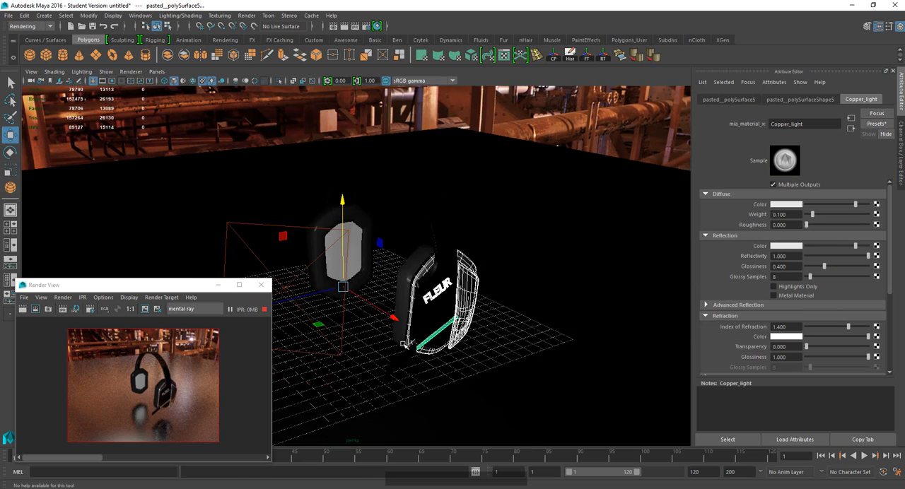
scroll(405, 343, up, 3)
scroll(474, 313, up, 2)
alt+middle_drag(474, 313, 411, 301)
scroll(411, 301, up, 3)
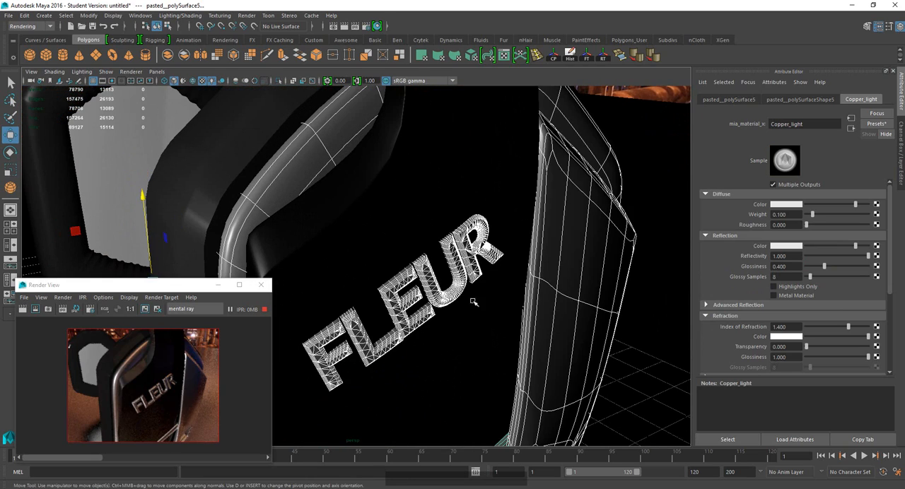
scroll(530, 310, up, 2)
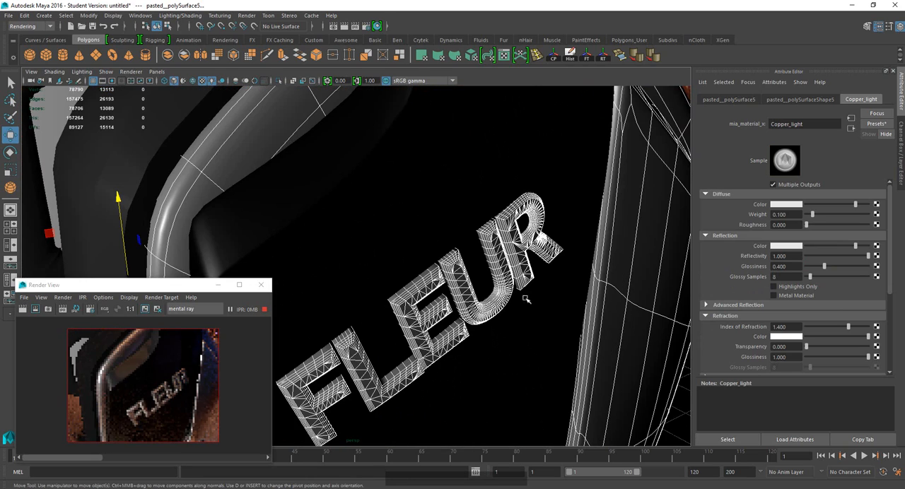
alt+middle_drag(560, 271, 495, 286)
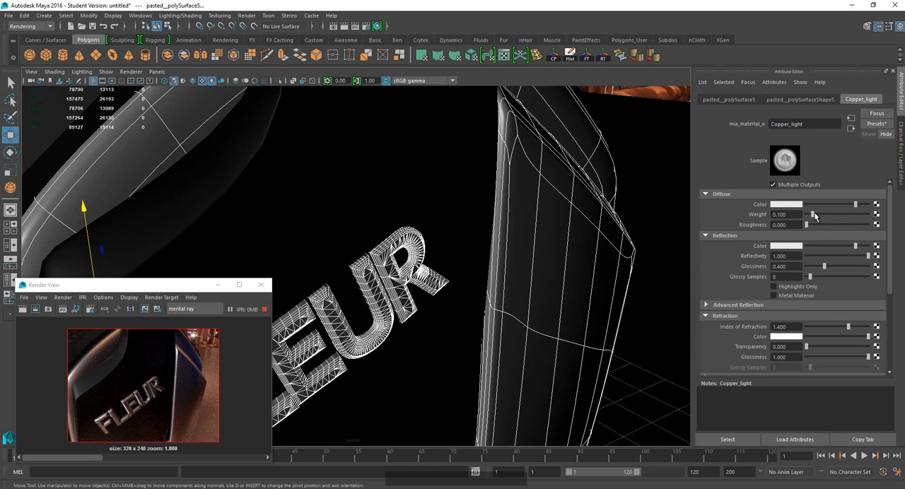
drag(827, 205, 806, 206)
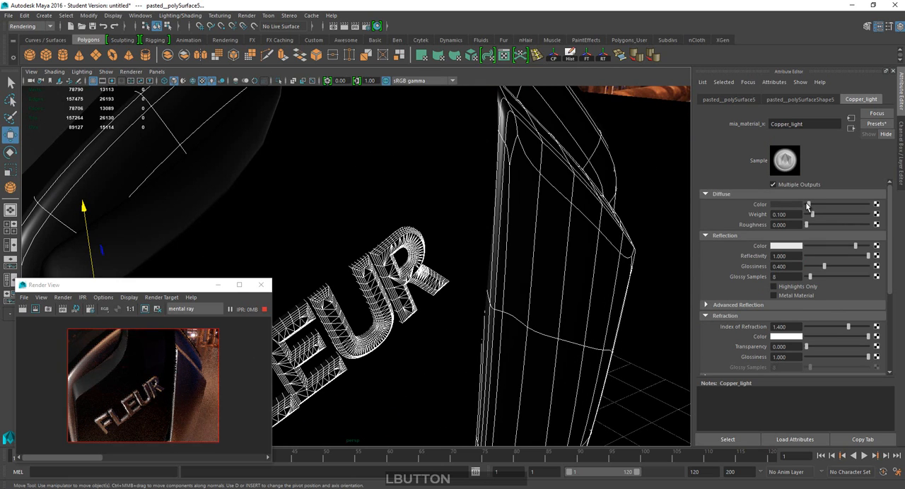
Darken the Copper_light material's reflection color to light grey and set its diffuse weight to 0.070.
click(841, 248)
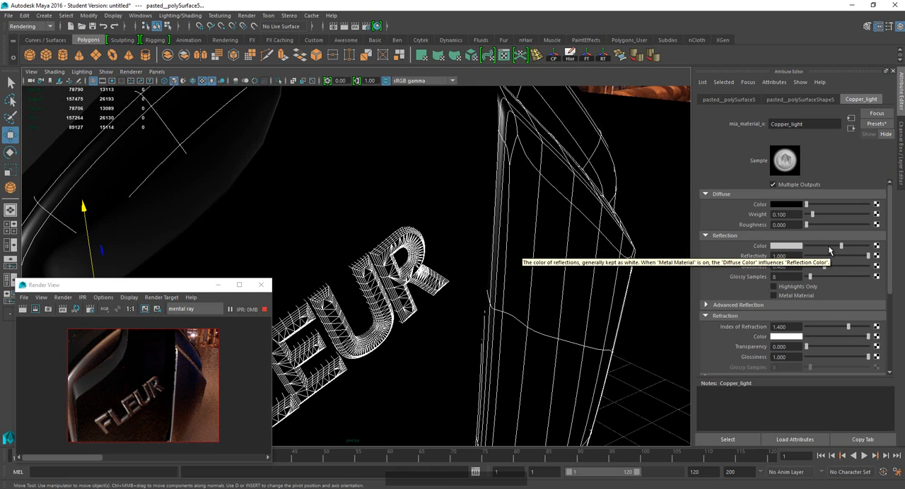
click(805, 204)
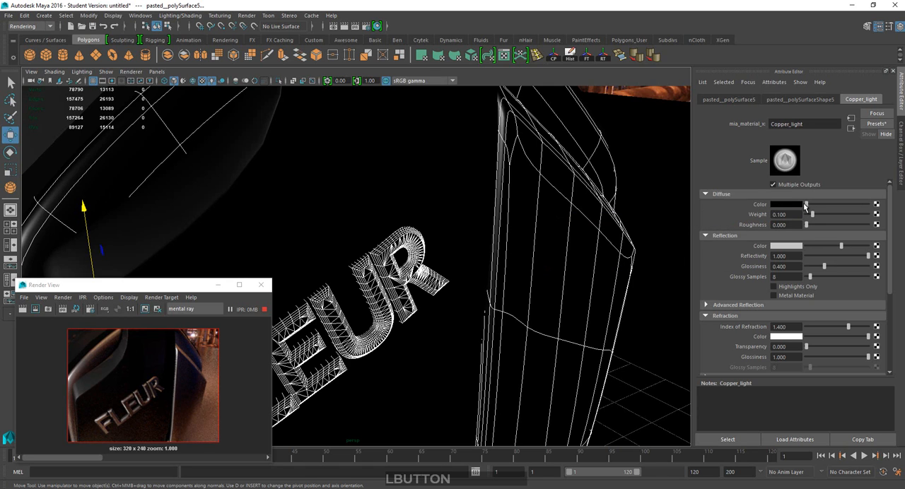
drag(811, 216, 810, 216)
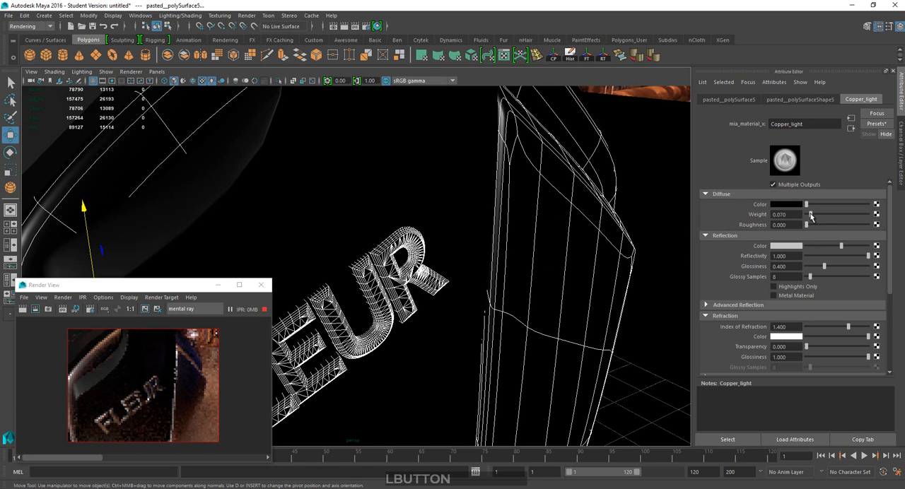
Assign a new mental ray mia_material_x material to the inner speaker panels of both earcups.
scroll(524, 254, up, 5)
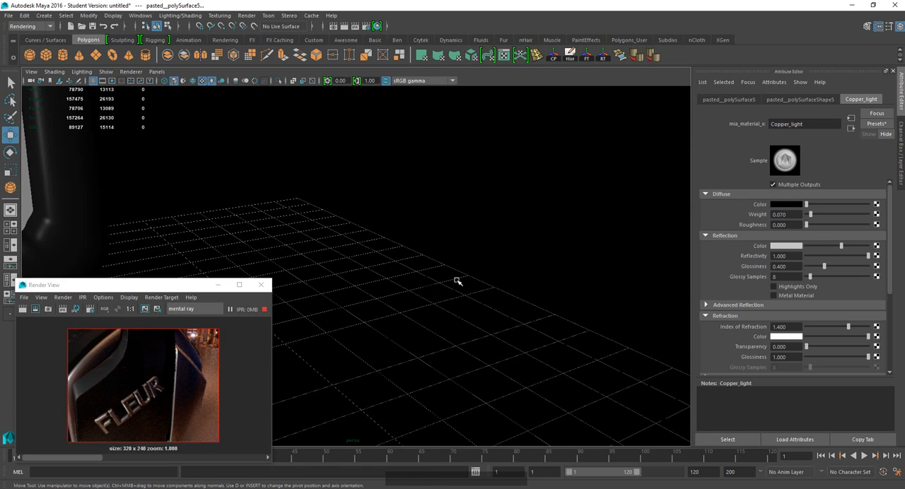
scroll(453, 283, down, 5)
scroll(439, 286, down, 8)
alt+middle_drag(439, 286, 396, 273)
alt+drag(395, 273, 401, 281)
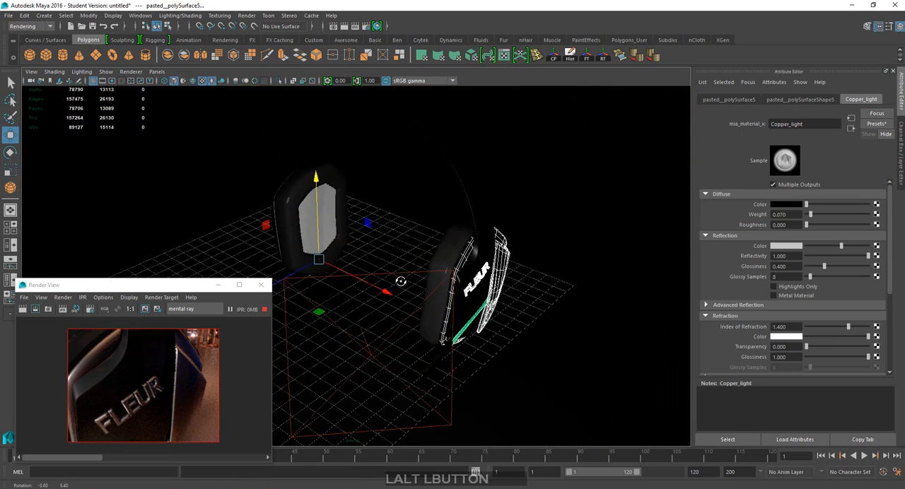
alt+drag(370, 249, 375, 240)
scroll(374, 236, up, 3)
alt+middle_drag(374, 235, 381, 256)
click(343, 222)
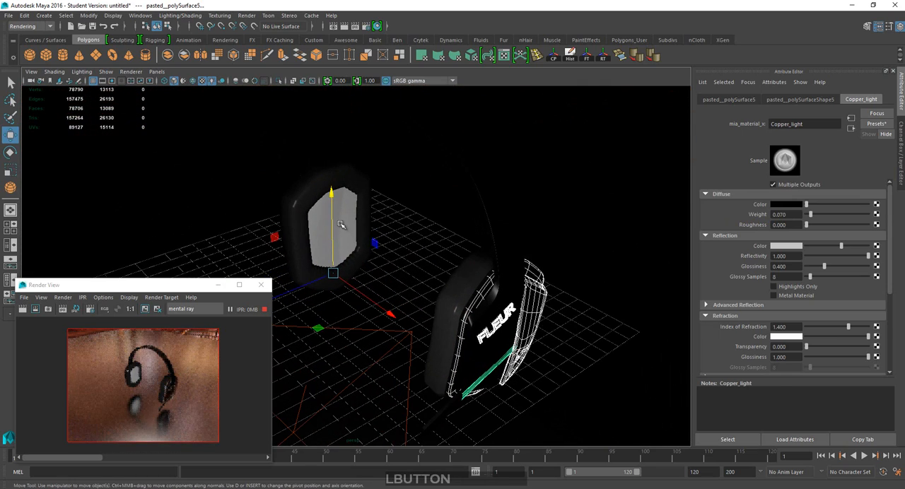
alt+drag(375, 243, 352, 241)
shift+click(460, 236)
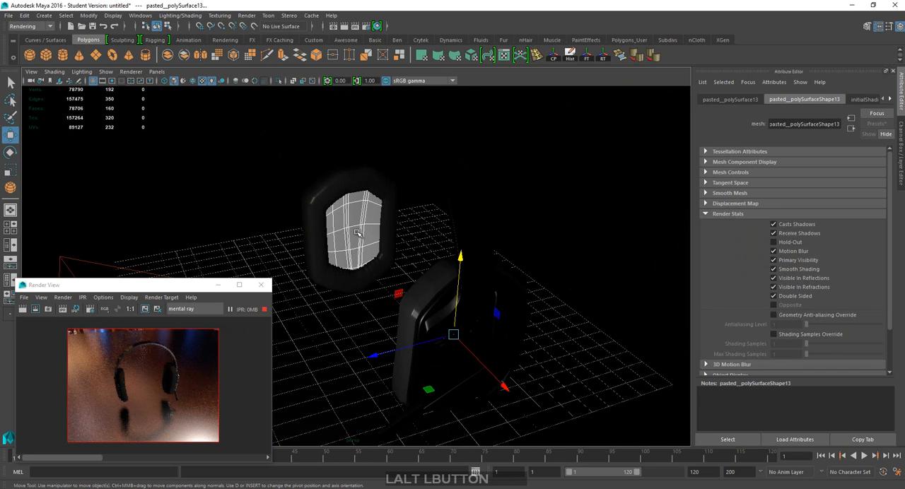
right_drag(358, 233, 363, 463)
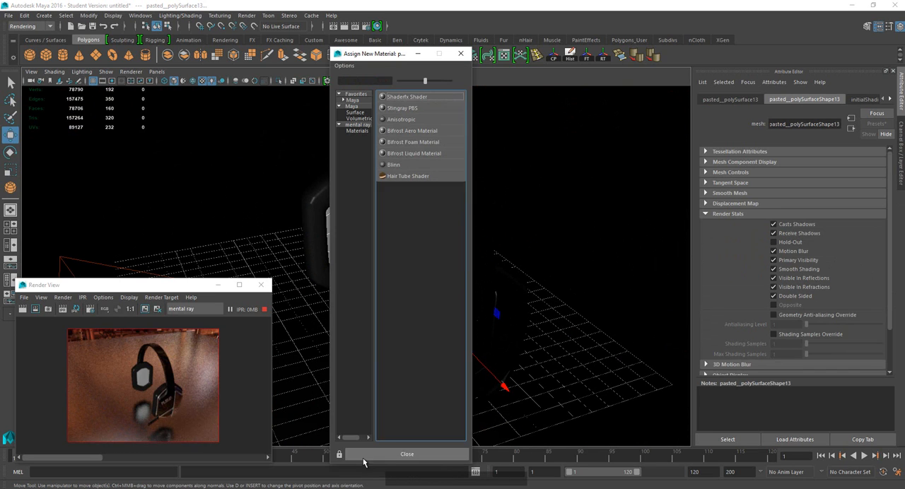
click(357, 131)
click(415, 153)
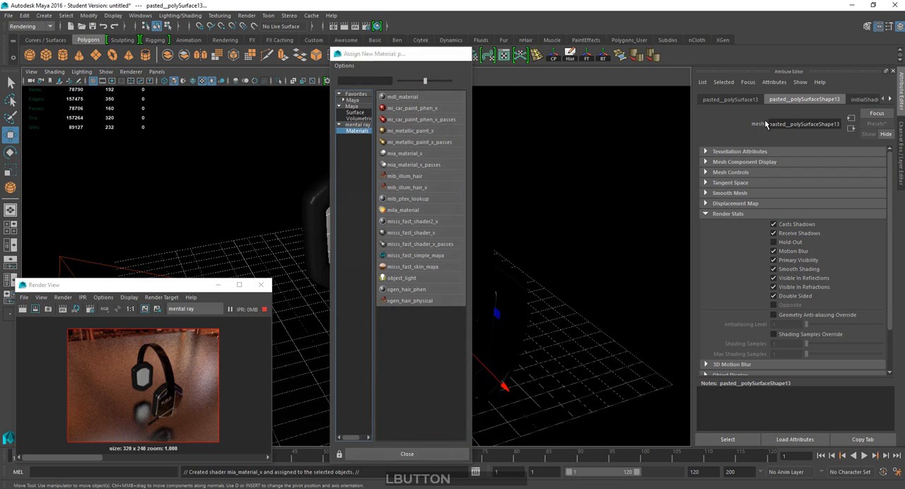
Rename the new inner panel material as Fabric.
click(865, 99)
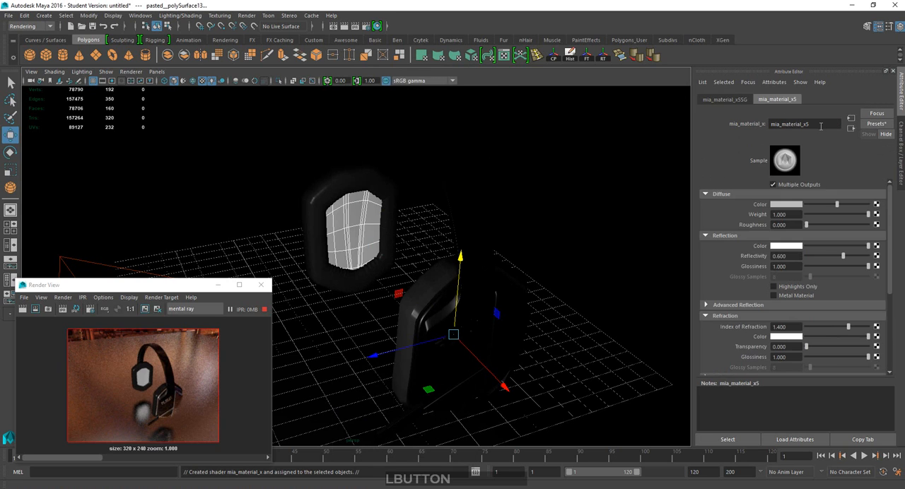
text(Fabr)
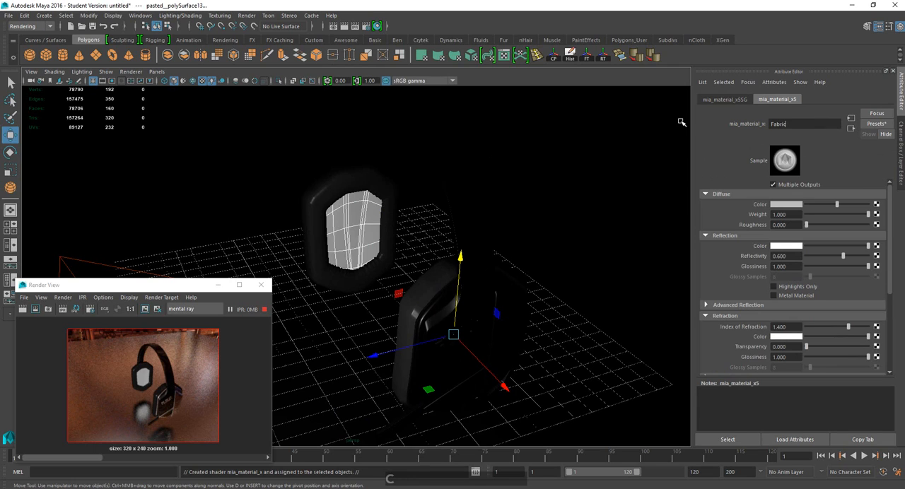
text(ic)
key(KP_Enter)
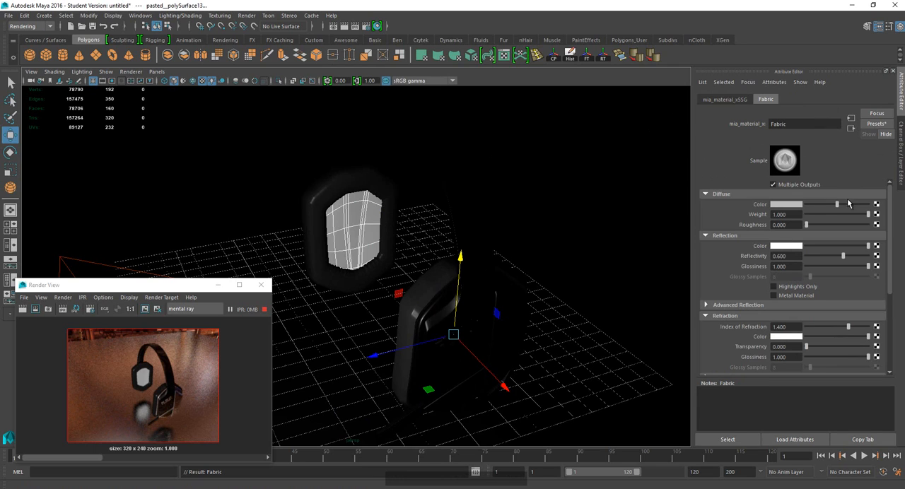
Replace the Fabric material's settings with the MatteFinish preset.
click(877, 124)
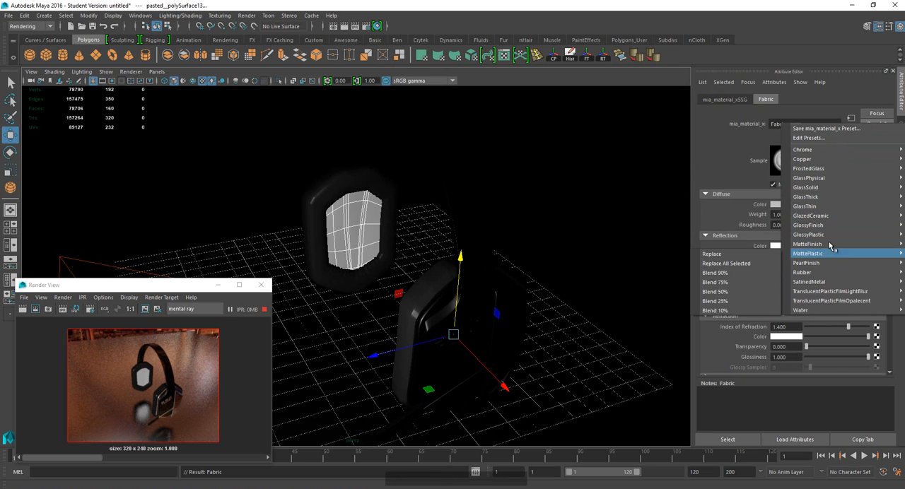
mouse_move(829, 244)
click(711, 245)
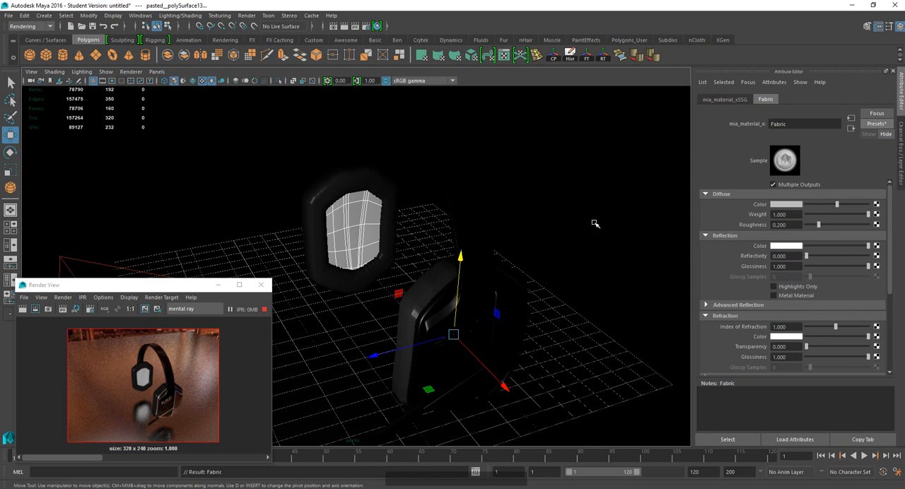
alt+drag(636, 214, 668, 201)
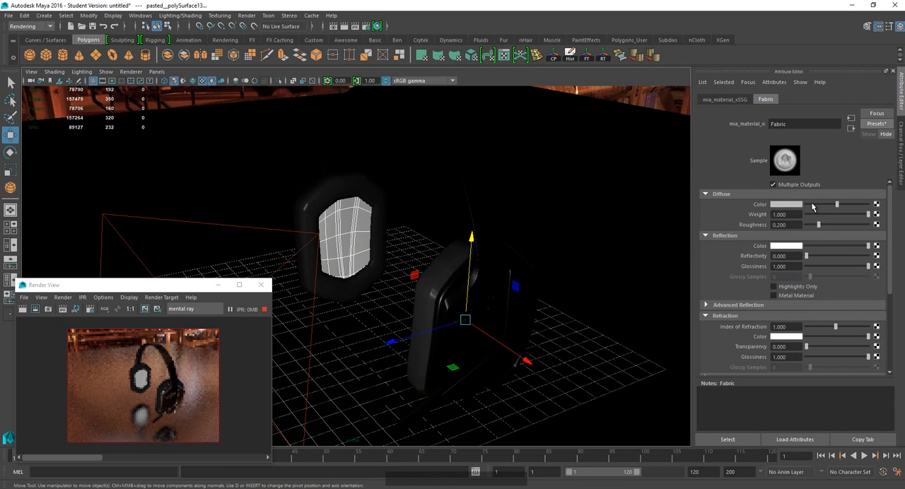
Darken the Fabric material's diffuse color to near black and its reflection color to light grey.
drag(814, 205, 804, 206)
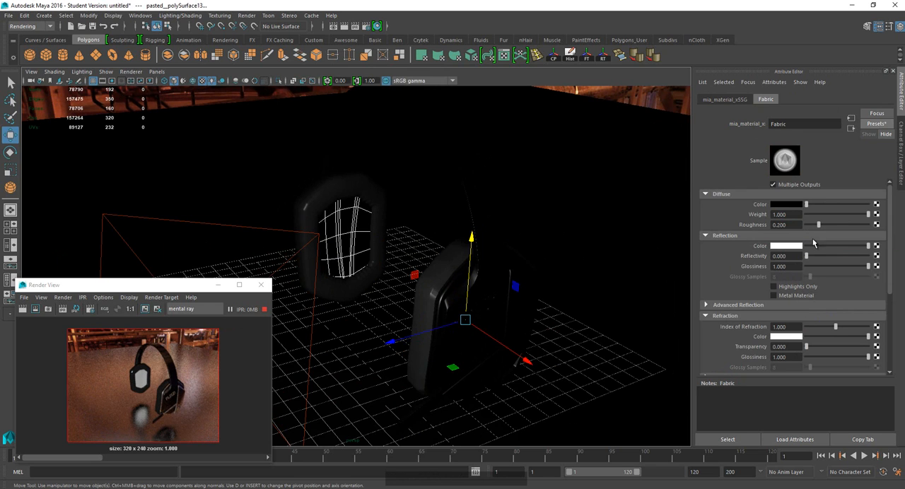
click(843, 245)
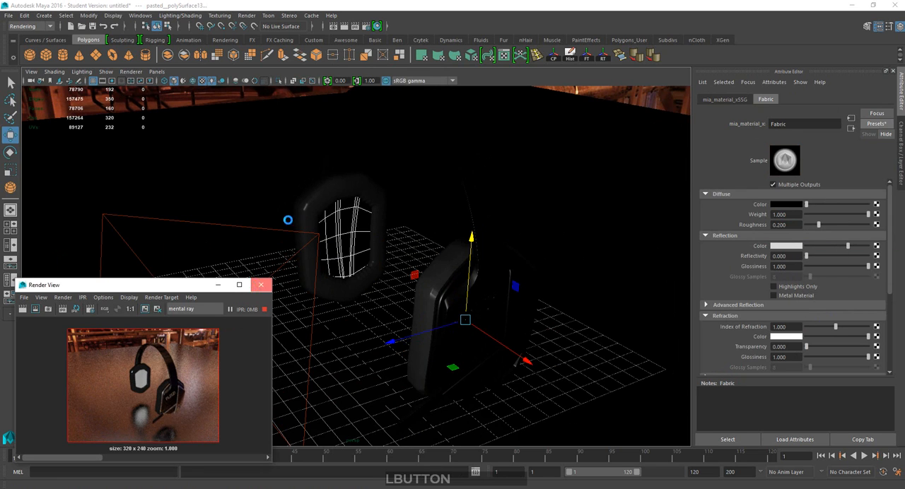
click(261, 284)
click(362, 29)
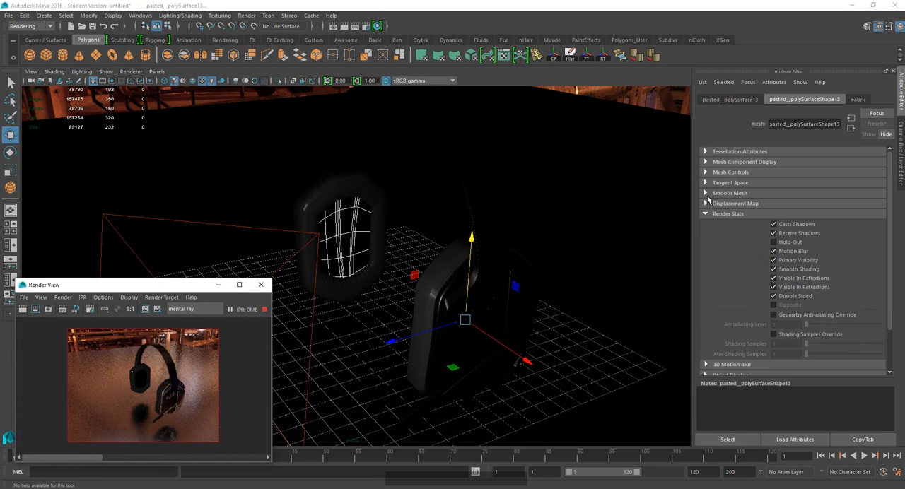
click(857, 99)
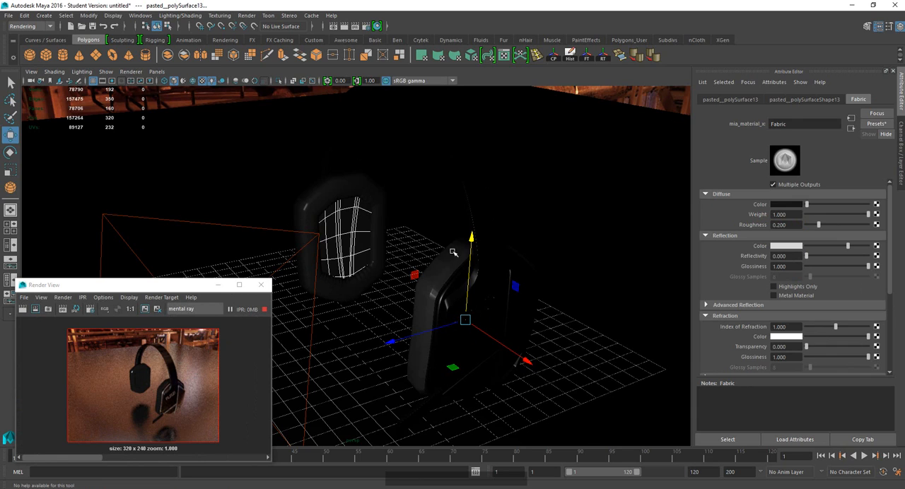
Compare the IPR preview with the finished headphones composite in Photoshop and return to Maya.
alt+drag(429, 284, 439, 289)
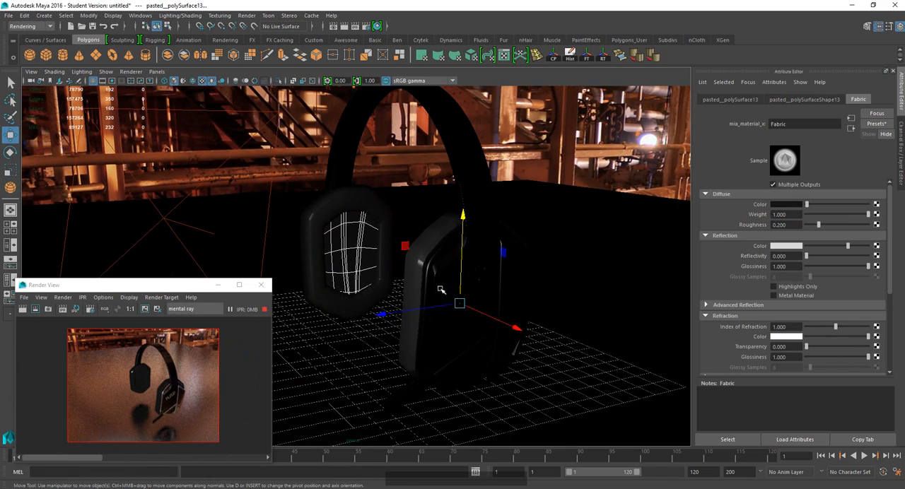
alt+middle_drag(452, 282, 427, 317)
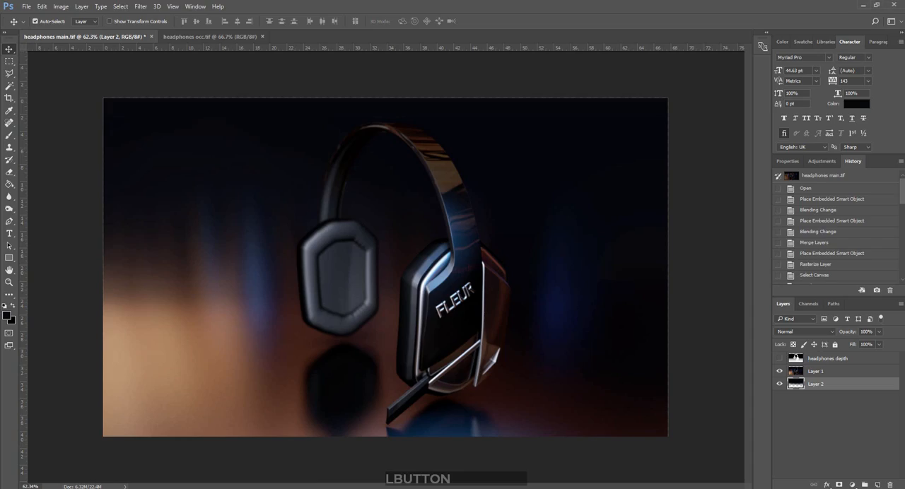
click(863, 6)
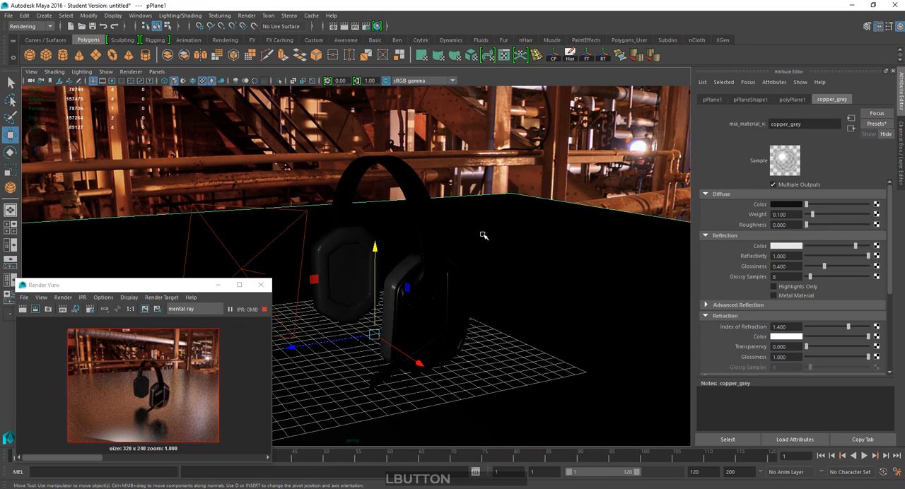
Rotate the environment sphere behind the headphones to about 43.4 degrees around its vertical axis.
click(456, 160)
alt+drag(405, 179, 403, 216)
key(e)
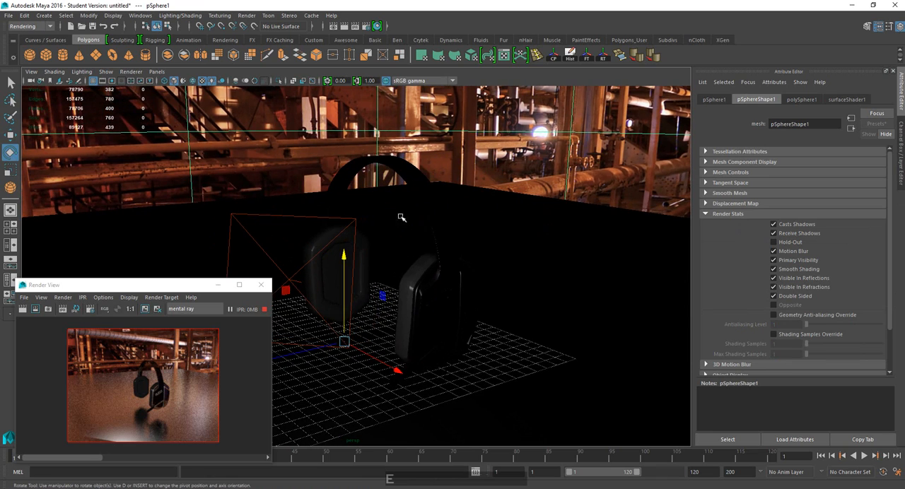
click(472, 173)
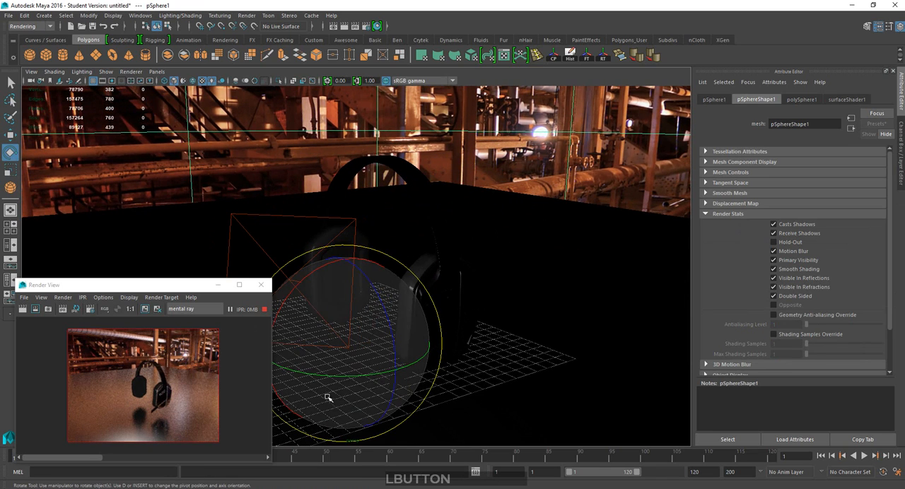
drag(354, 377, 466, 376)
drag(403, 373, 410, 374)
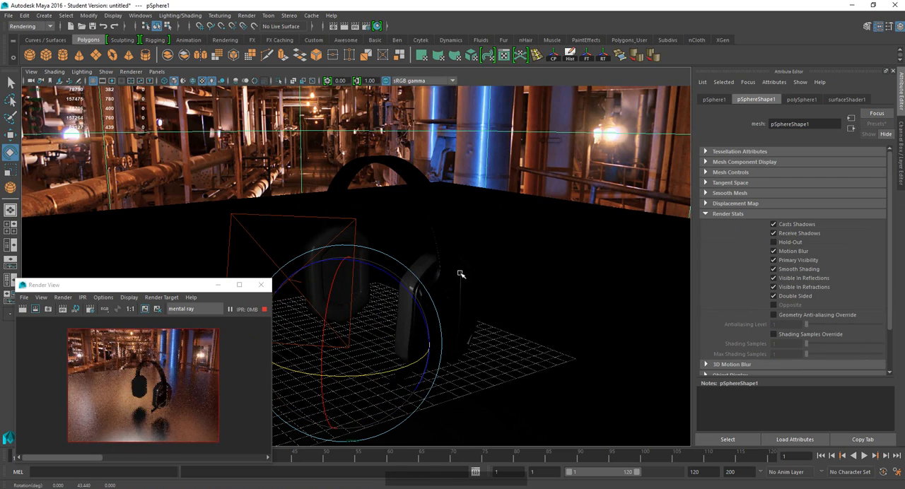
Enlarge the ground plane uniformly and stretch it horizontally to extend the floor farther behind the headphones.
alt+drag(468, 276, 584, 269)
click(509, 304)
key(r)
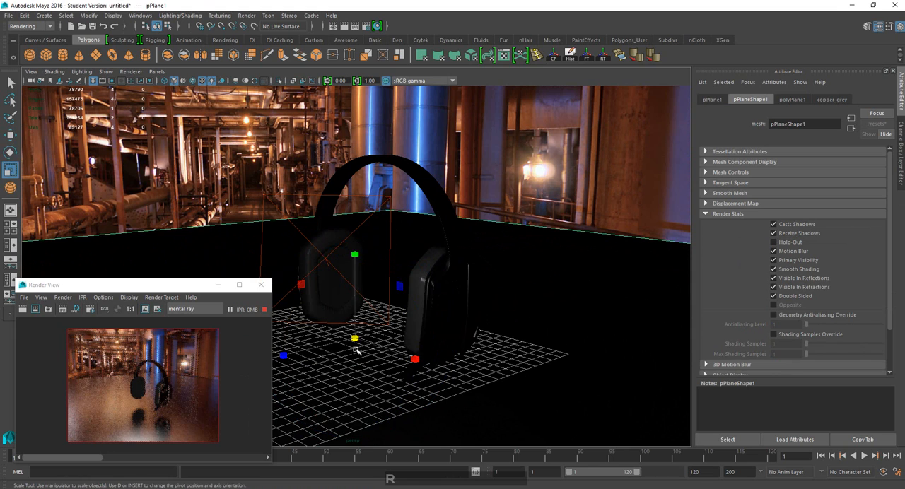
drag(355, 339, 884, 166)
drag(355, 338, 718, 230)
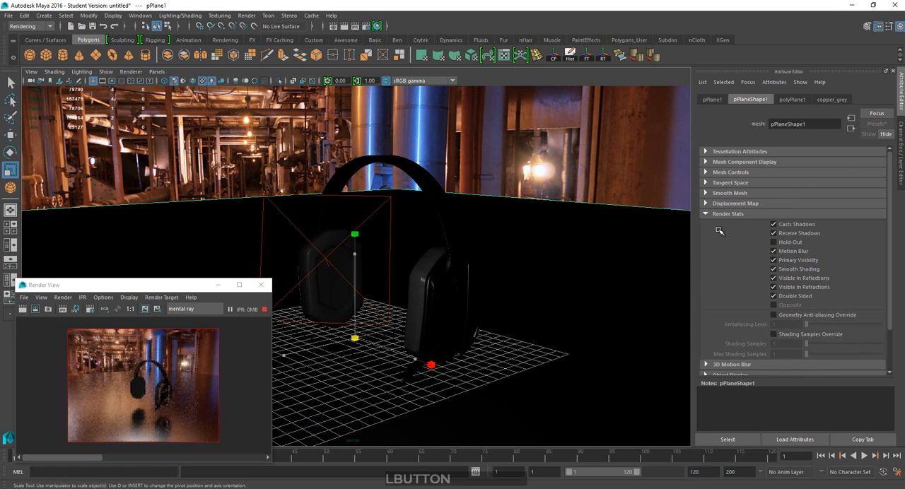
drag(355, 338, 504, 298)
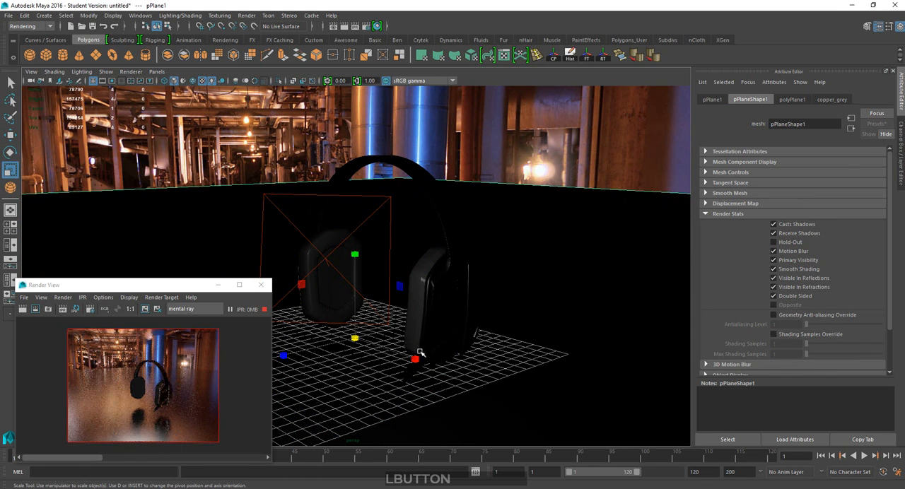
drag(417, 359, 479, 379)
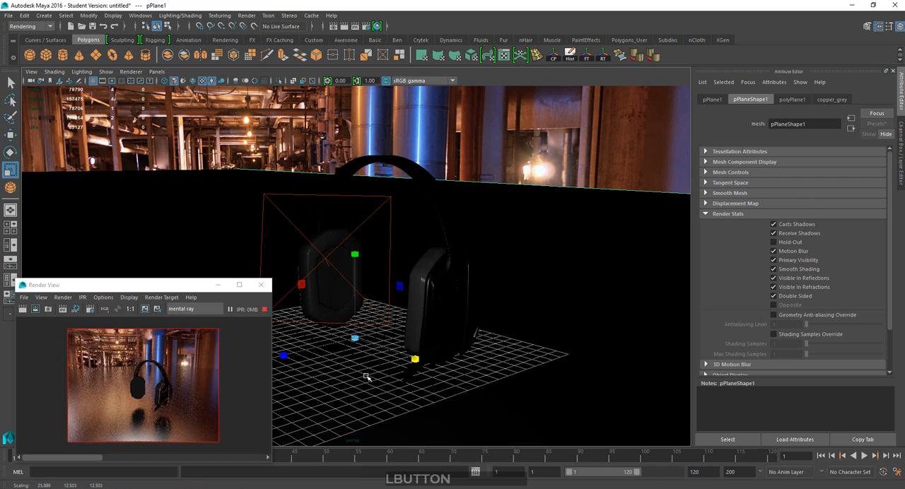
Turn off Primary Visibility in the environment sphere's render stats.
click(472, 152)
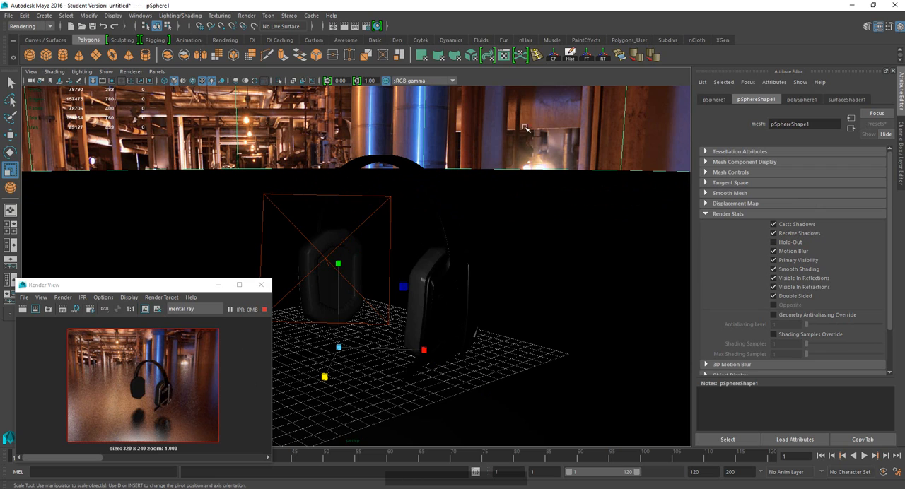
click(379, 111)
click(723, 101)
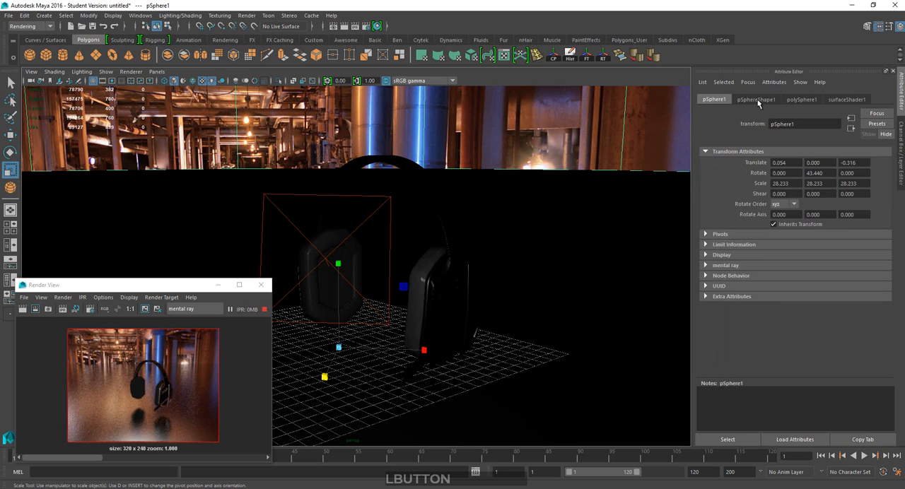
click(758, 99)
click(705, 216)
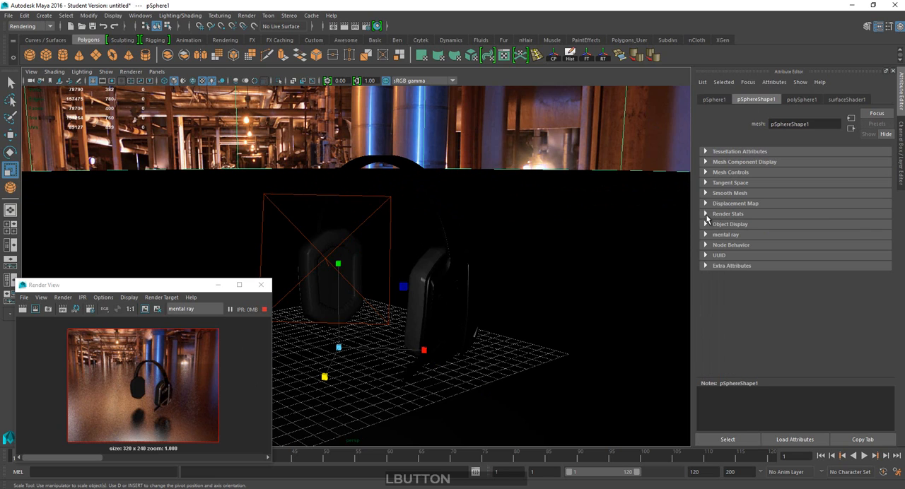
click(706, 215)
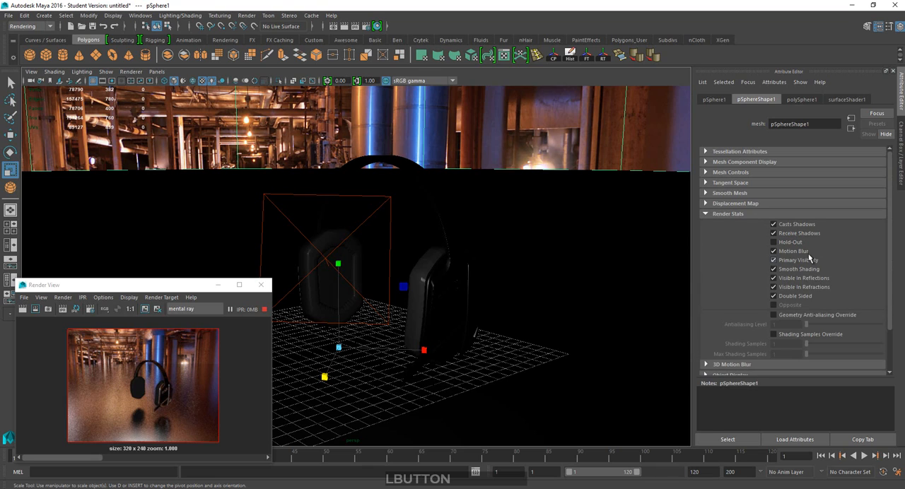
click(799, 261)
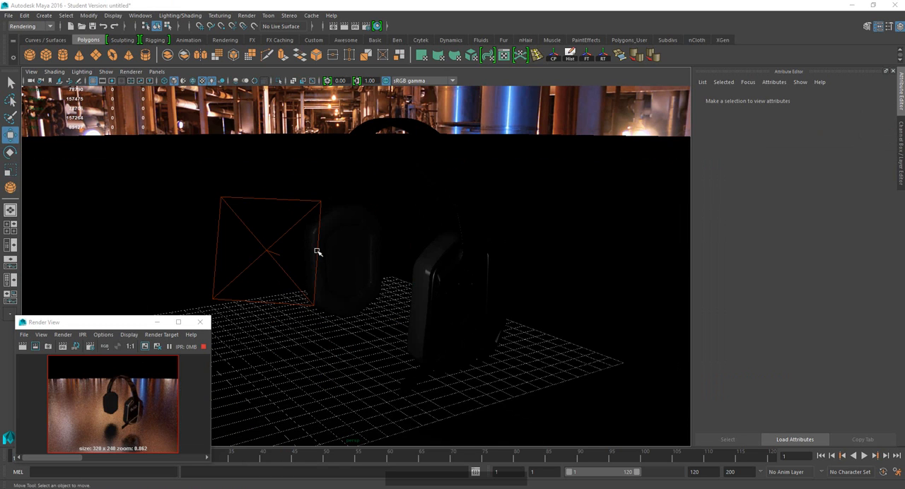
Duplicate the area light and move the copy sideways to the earcup with the FLEUR lettering.
click(317, 252)
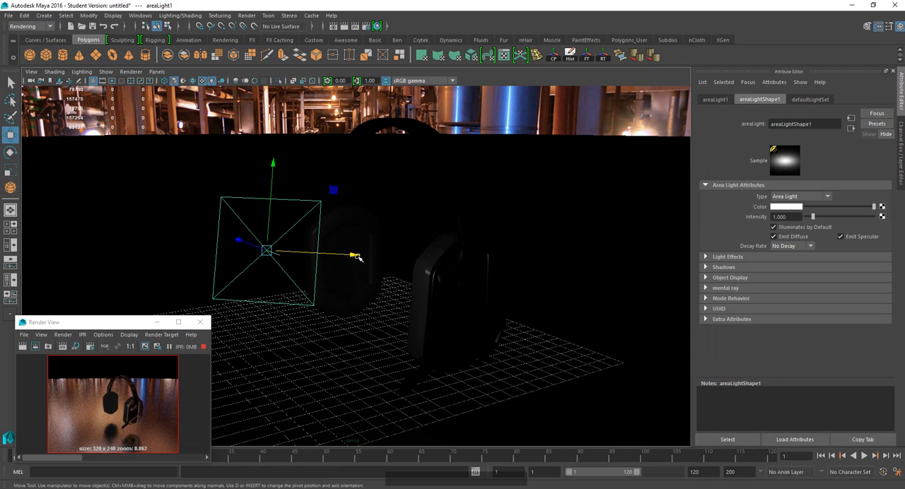
key(ctrl)
key(ctrl+d)
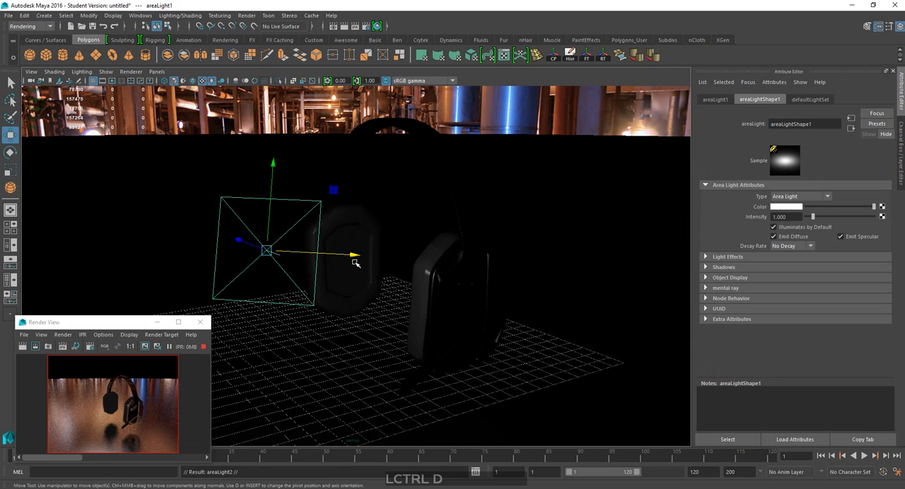
drag(355, 258, 565, 263)
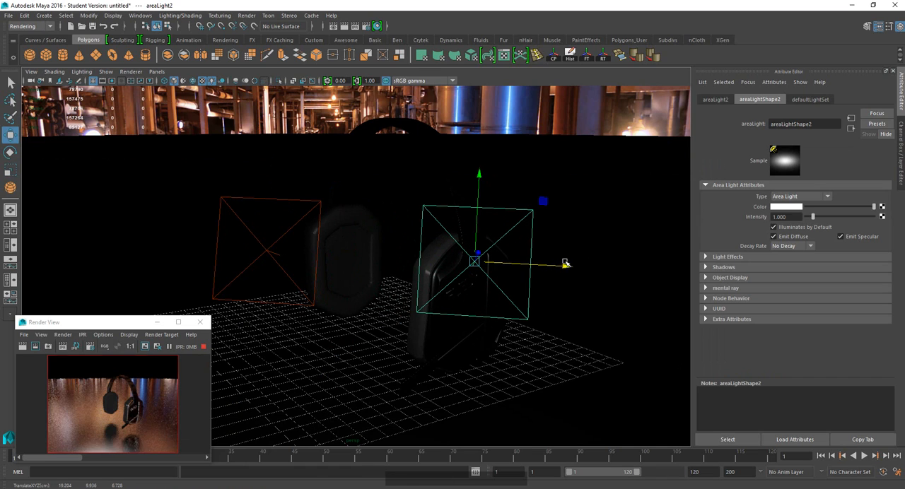
Give the copied area light a blue color with 0.801 saturation and an intensity of 3.050.
click(780, 206)
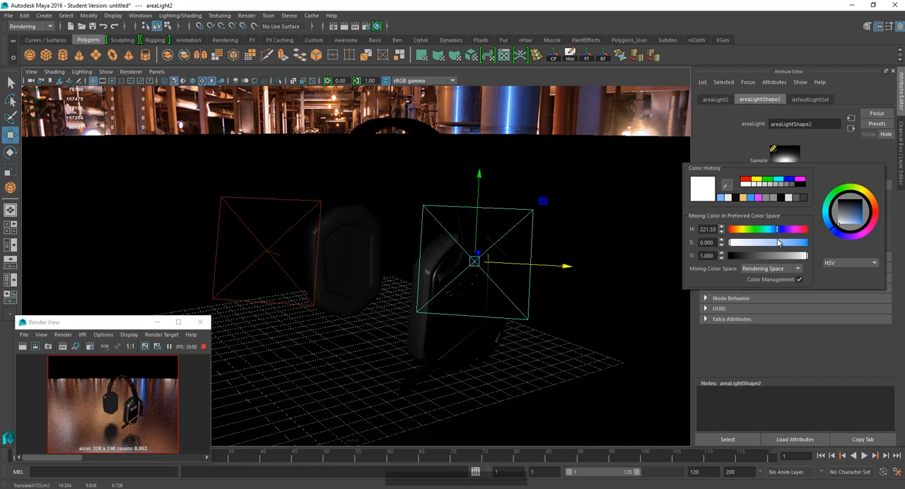
drag(778, 243, 790, 245)
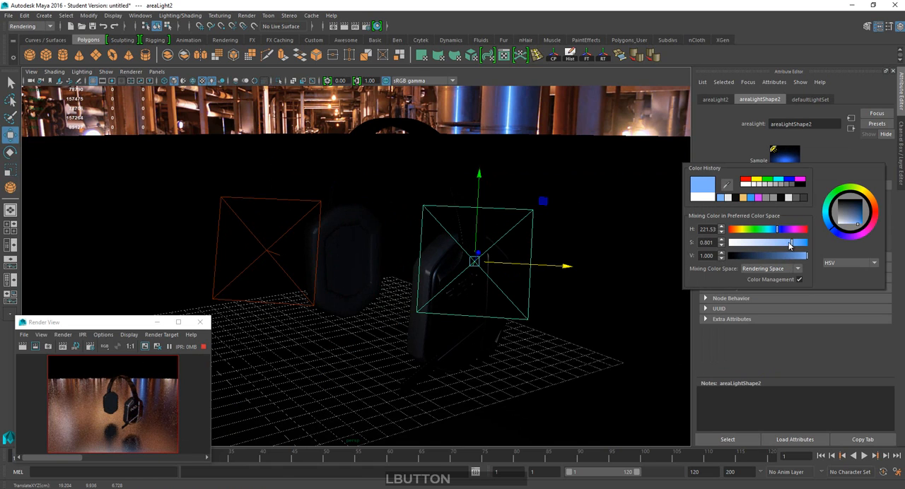
click(807, 309)
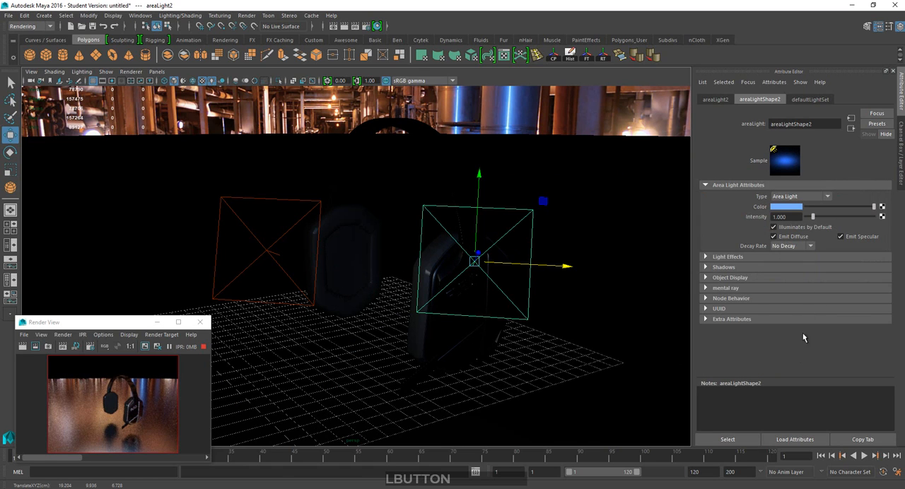
drag(813, 219, 820, 217)
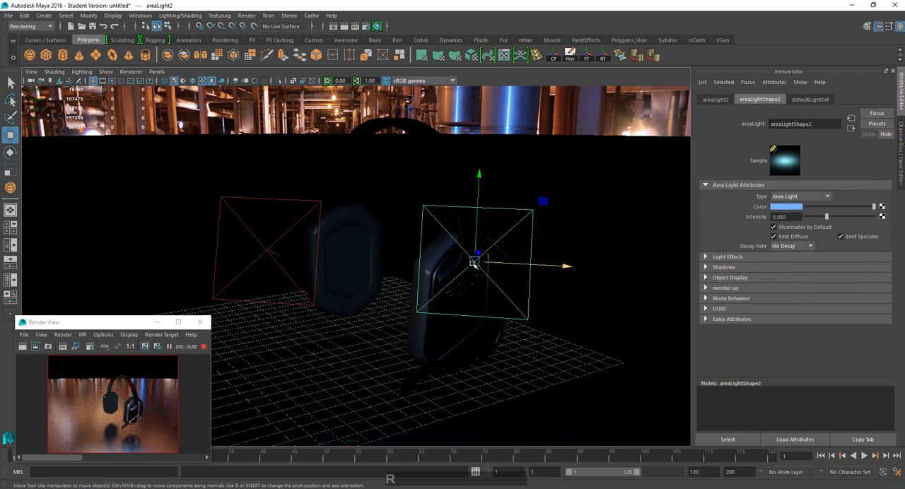
Scale down the blue area light, tilt it about its horizontal axis and lower it beside the earcup.
key(r)
drag(474, 263, 430, 271)
key(e)
drag(480, 230, 473, 271)
key(w)
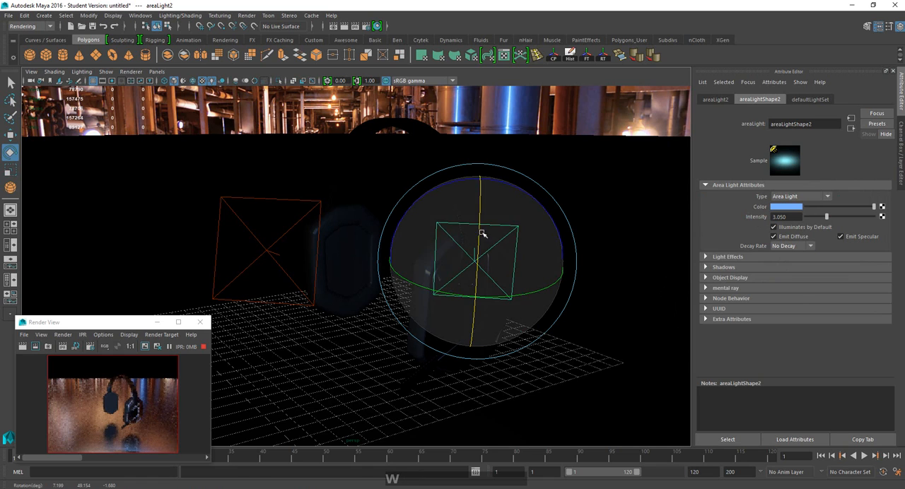
drag(479, 234, 461, 289)
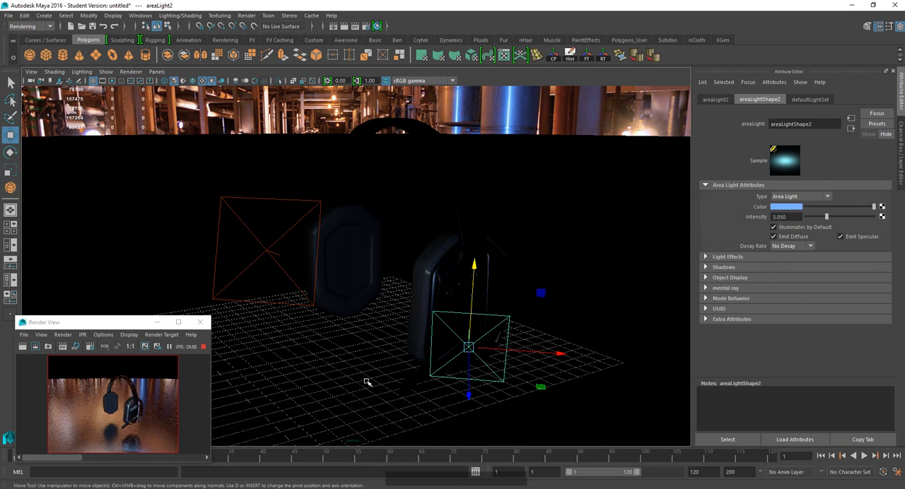
Examine the blue light's effect on the earcups and floor reflections from several angles in the IPR preview.
alt+middle_drag(366, 382, 366, 297)
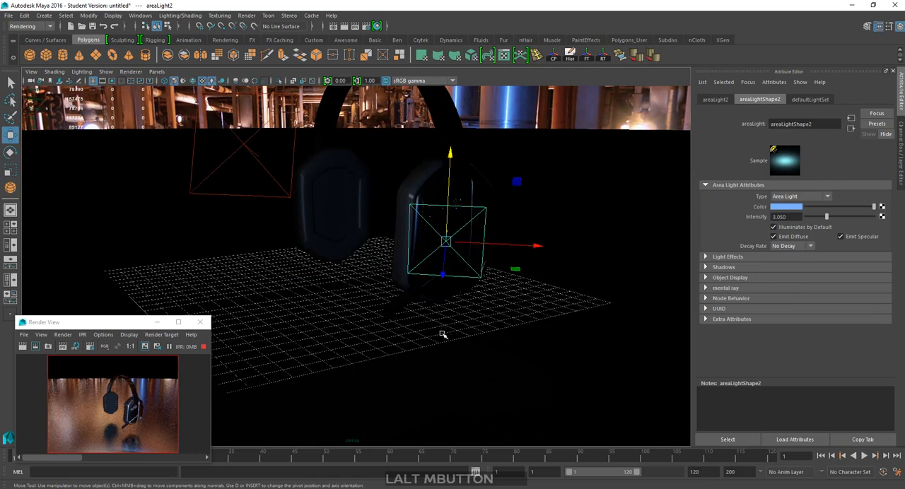
scroll(440, 339, down, 3)
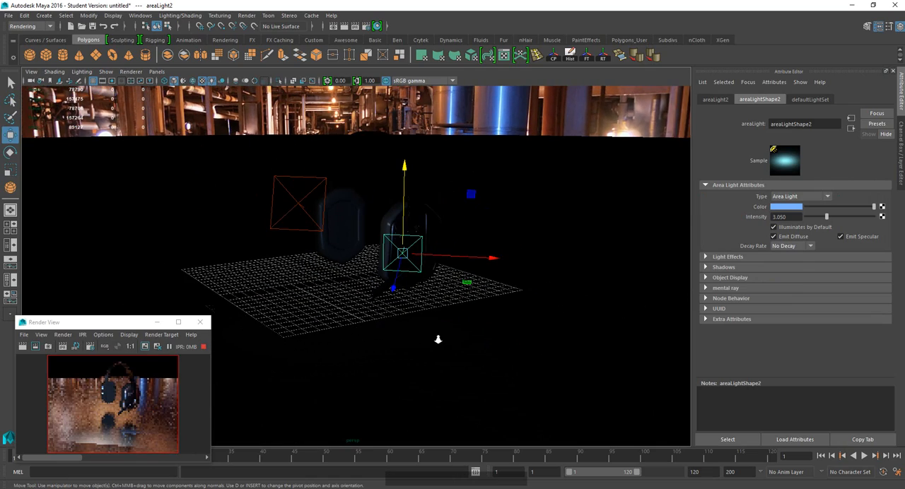
scroll(439, 340, up, 7)
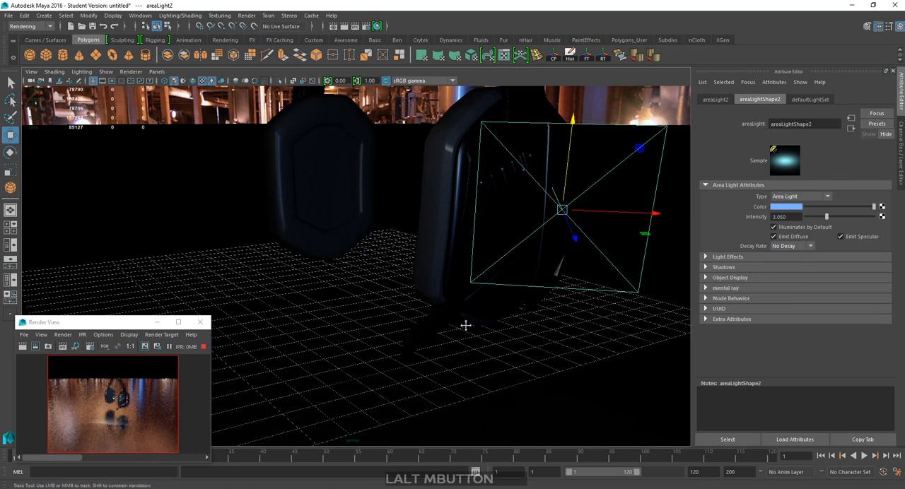
alt+middle_drag(465, 325, 265, 376)
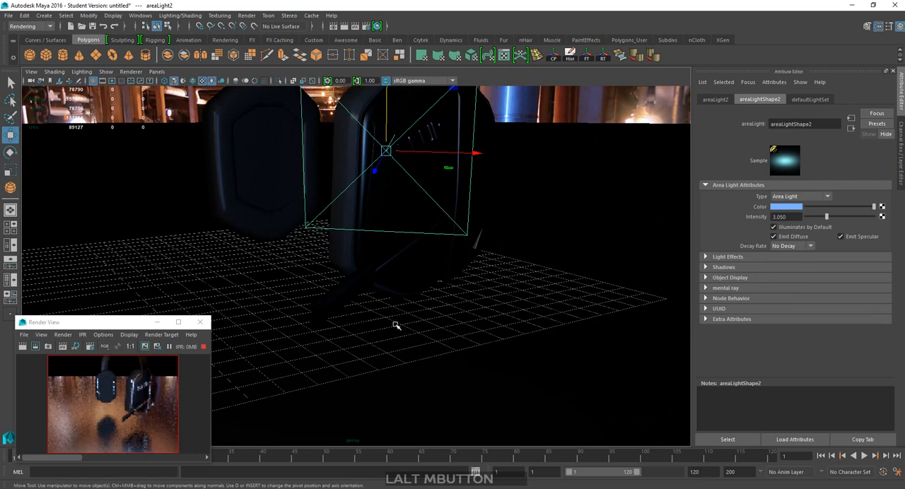
alt+middle_drag(416, 329, 396, 287)
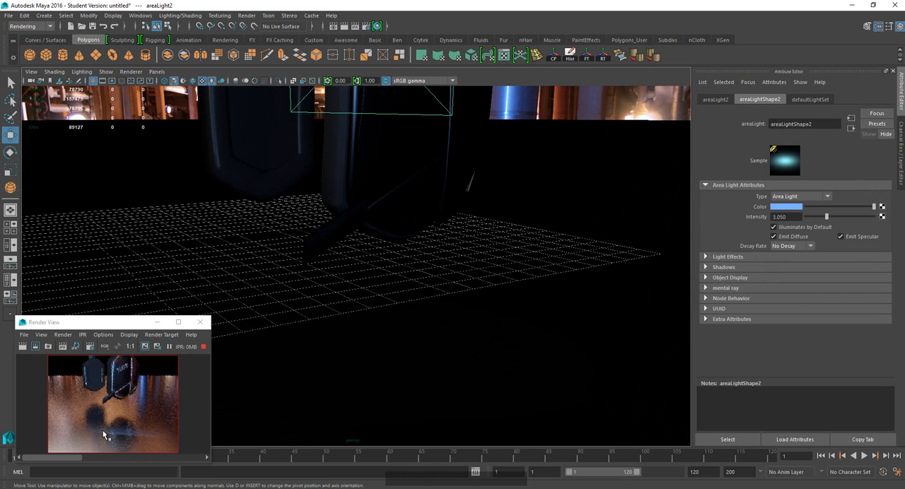
alt+middle_drag(254, 395, 409, 244)
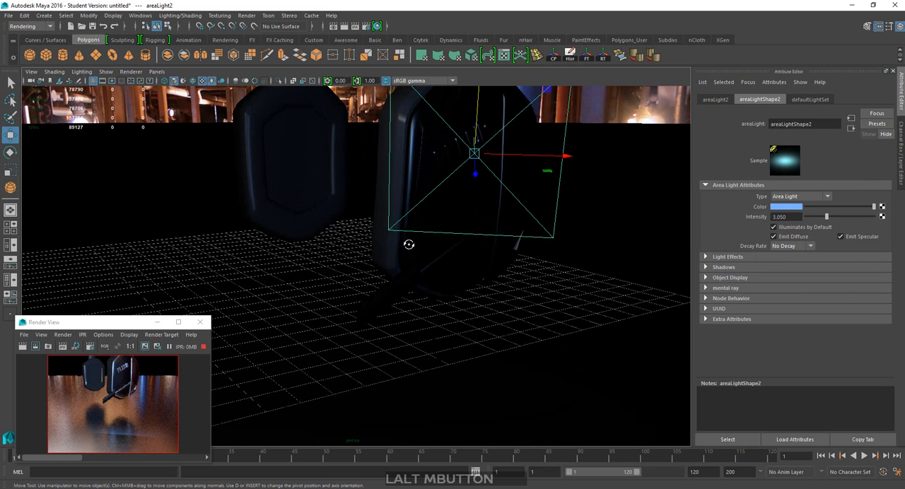
Tilt the blue area light further about its horizontal axis beside the earcup with the FLEUR lettering.
alt+drag(408, 244, 570, 246)
key(e)
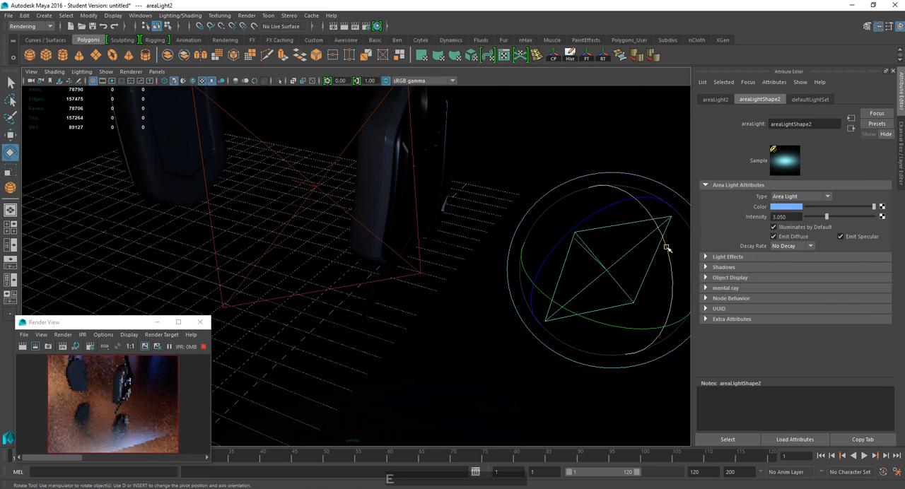
drag(665, 248, 647, 295)
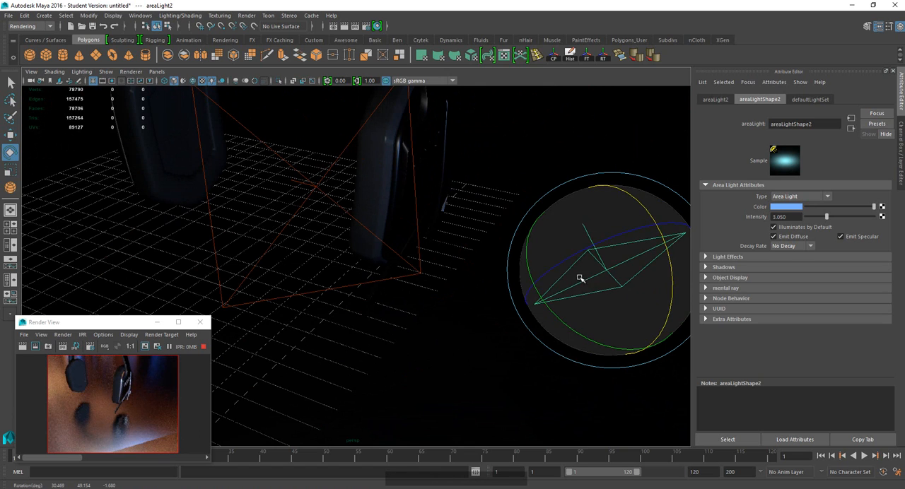
alt+middle_drag(357, 348, 441, 276)
key(w)
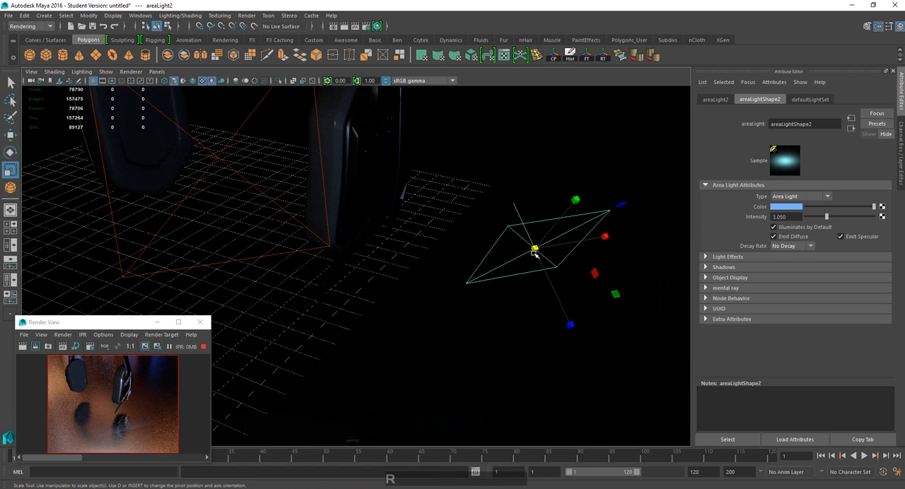
Examine the tilted light's effect from several angles in the IPR preview and compare it with the finished headphones image in Photoshop.
drag(546, 268, 413, 282)
mouse_move(413, 282)
alt+middle_down()
mouse_move(424, 250)
mouse_move(408, 282)
alt+middle_up()
alt+drag(408, 283, 303, 233)
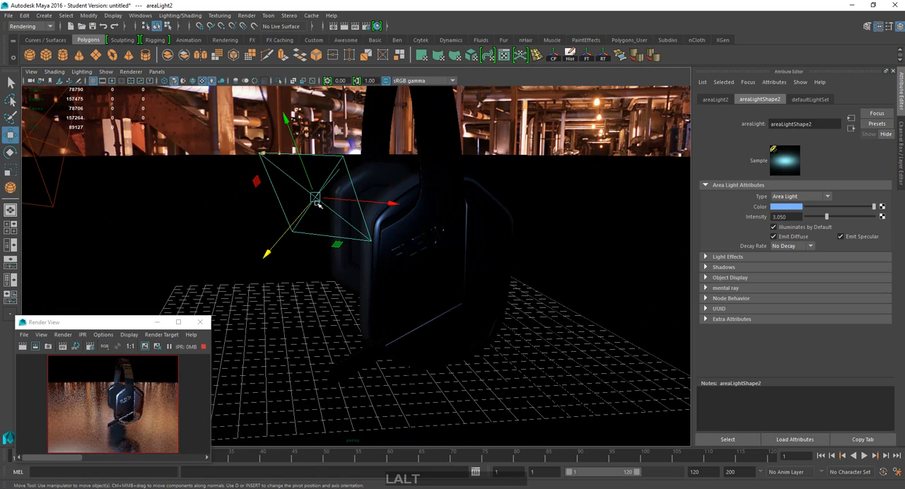
alt+drag(316, 202, 345, 242)
key(r)
alt+middle_drag(346, 241, 362, 316)
scroll(348, 279, up, 3)
scroll(348, 279, down, 4)
scroll(362, 288, up, 2)
scroll(362, 312, up, 1)
scroll(363, 310, down, 2)
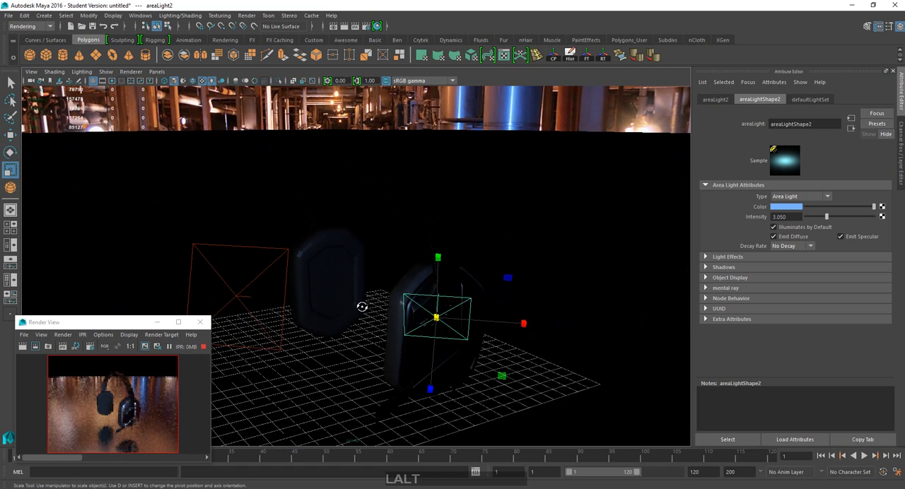
alt+drag(362, 308, 365, 308)
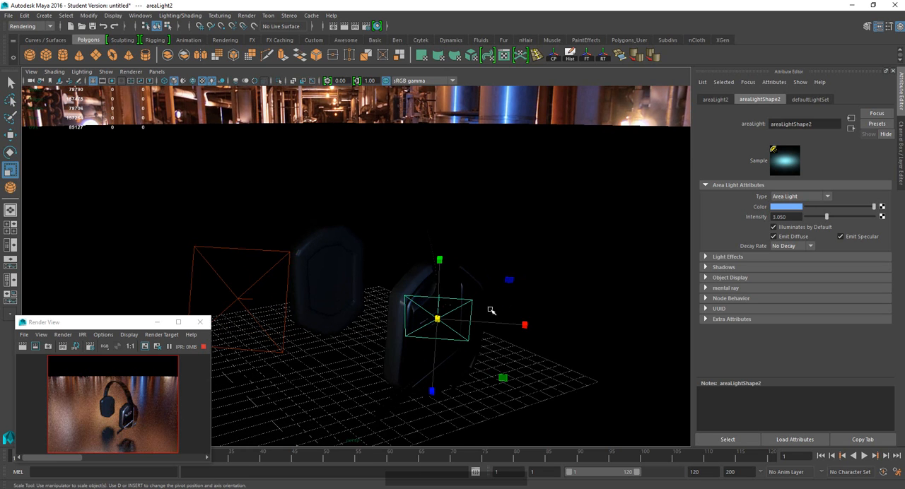
alt+middle_drag(459, 332, 465, 314)
alt+drag(389, 288, 394, 285)
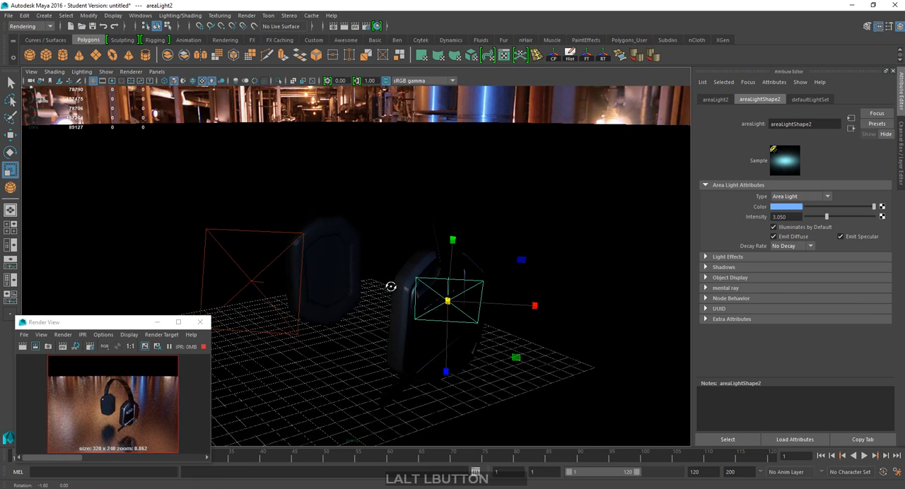
alt+middle_drag(394, 284, 426, 337)
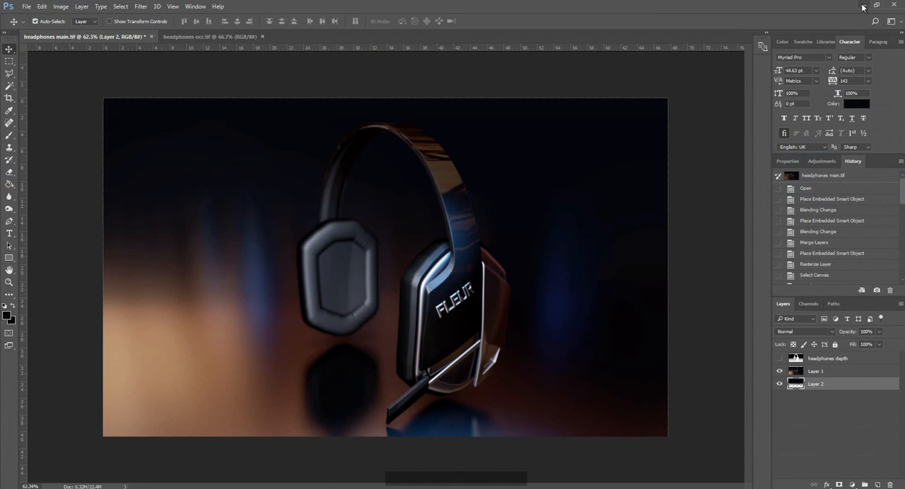
click(862, 5)
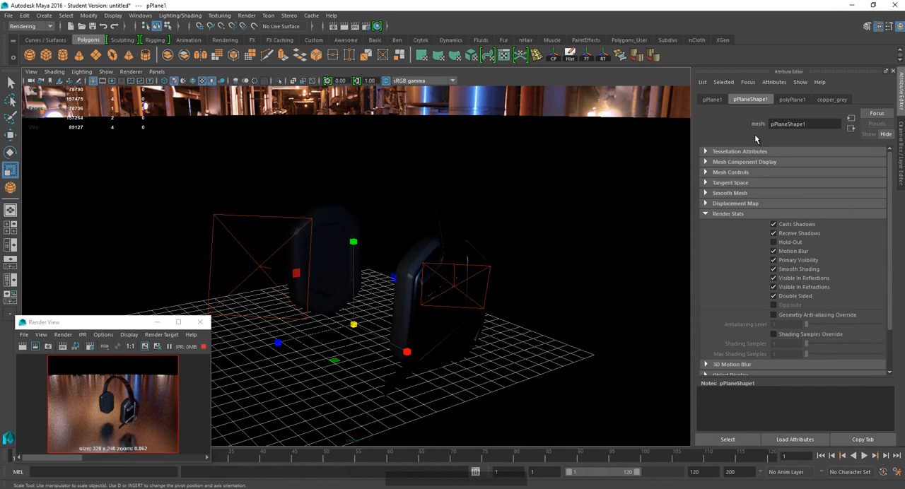
Darken the reflection color of the floor plane's copper_grey material to a dark grey.
click(823, 100)
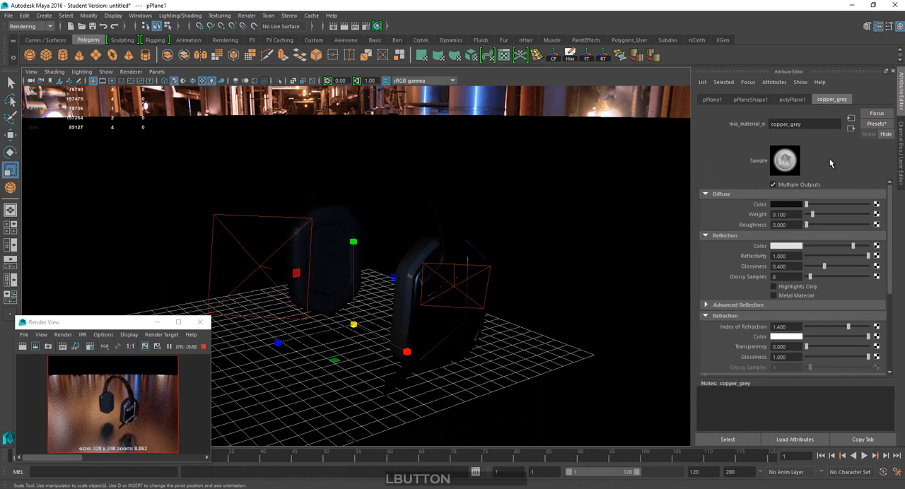
click(830, 247)
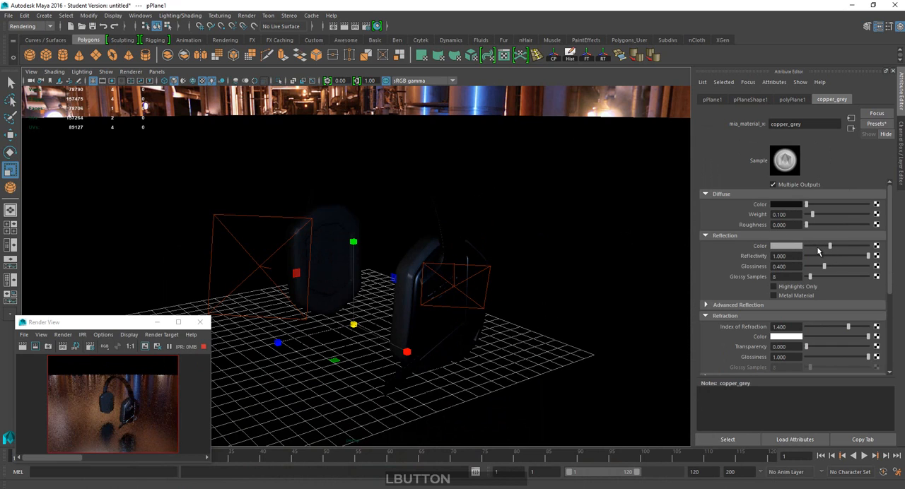
click(816, 248)
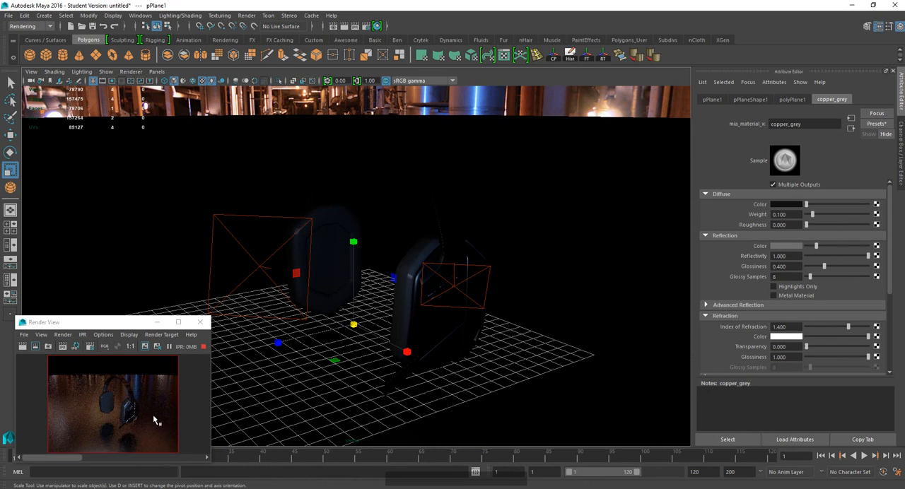
click(810, 246)
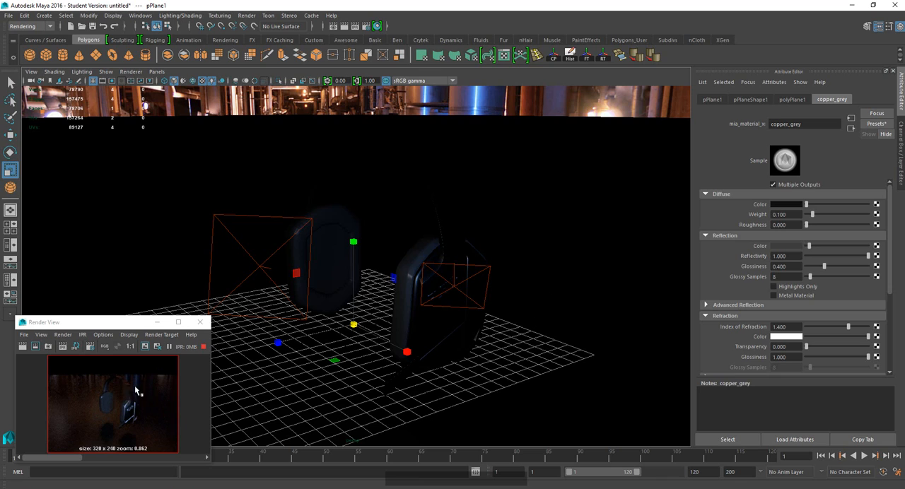
drag(809, 247, 816, 247)
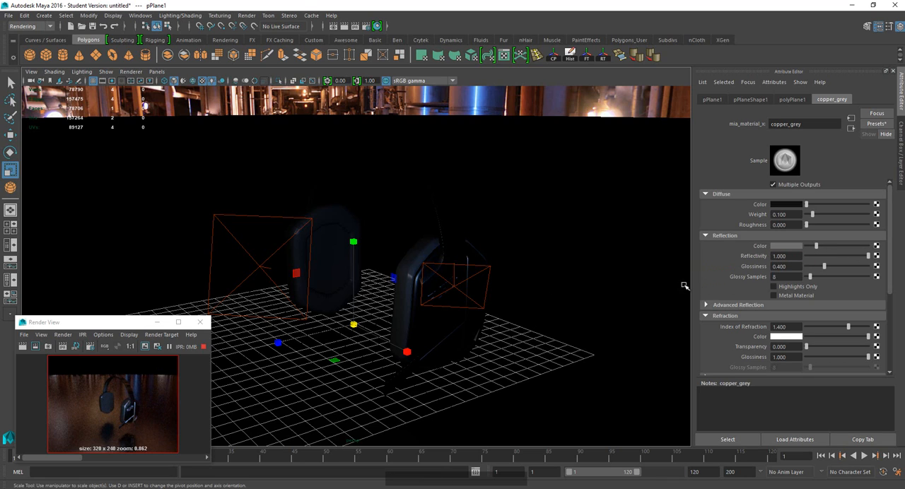
click(814, 246)
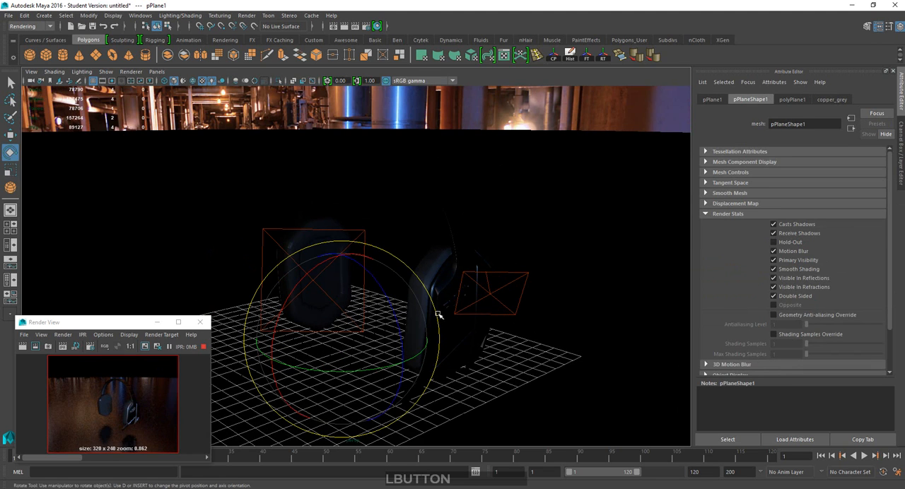
Examine the headphones and the darkened floor reflections from low and raised angles in the IPR preview.
key(w)
drag(342, 251, 346, 207)
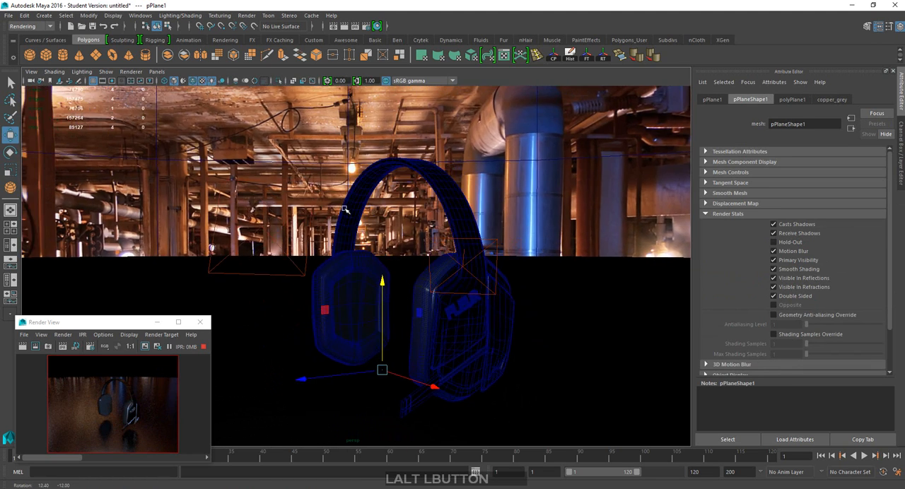
mouse_move(386, 284)
mouse_down()
mouse_move(387, 260)
mouse_move(390, 275)
mouse_up()
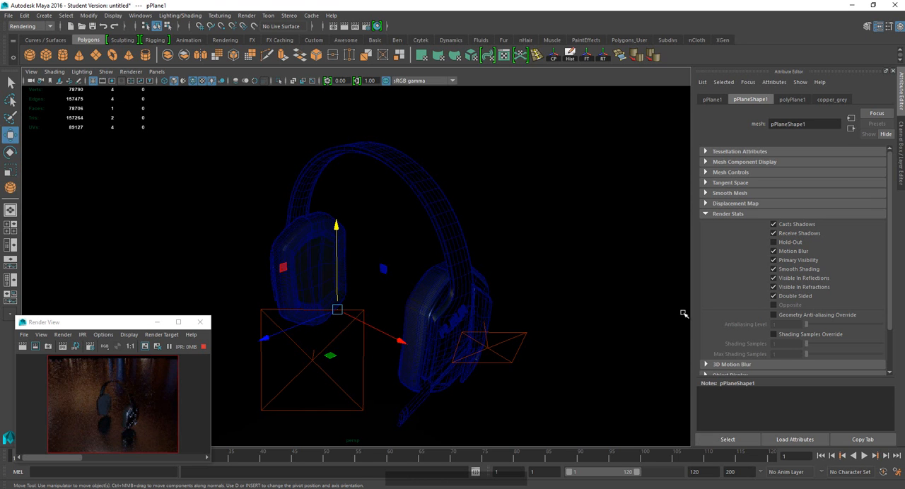
scroll(496, 274, up, 1)
scroll(495, 272, down, 2)
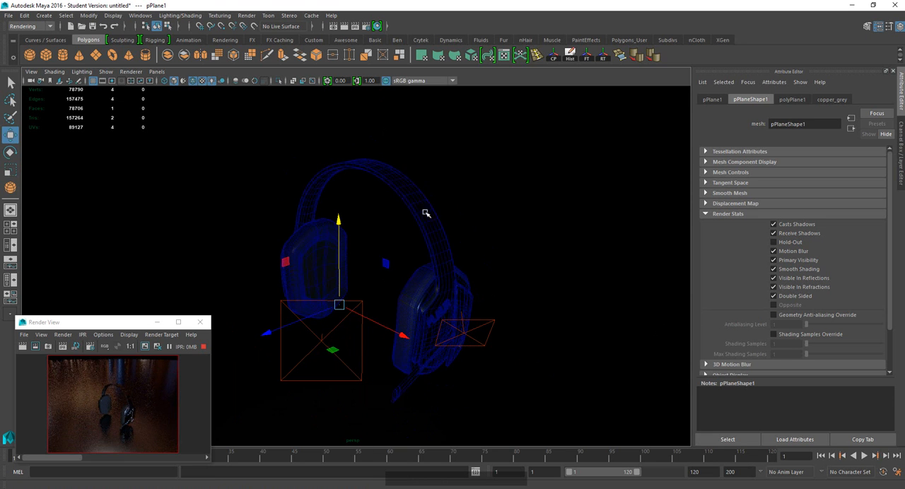
alt+middle_drag(443, 210, 451, 200)
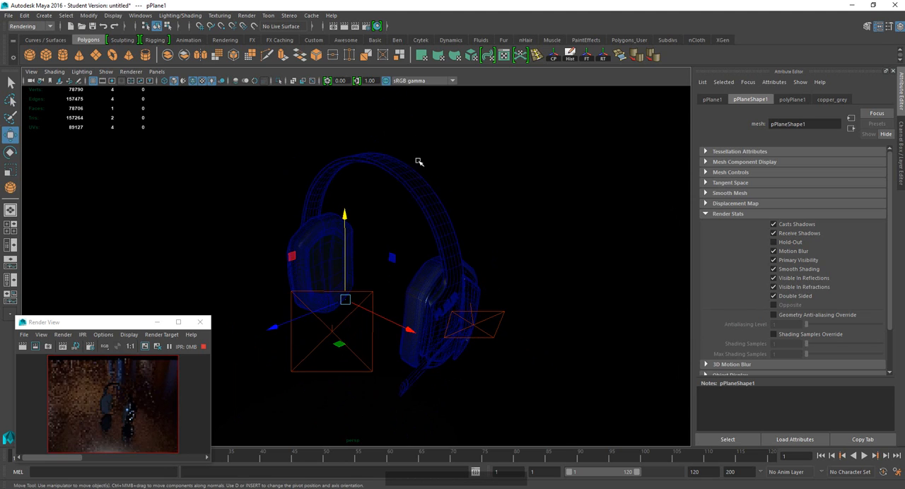
scroll(412, 152, up, 1)
scroll(398, 129, down, 1)
scroll(381, 103, up, 1)
Set the render image size to 3840 pixels wide and 2160 pixels high.
click(367, 26)
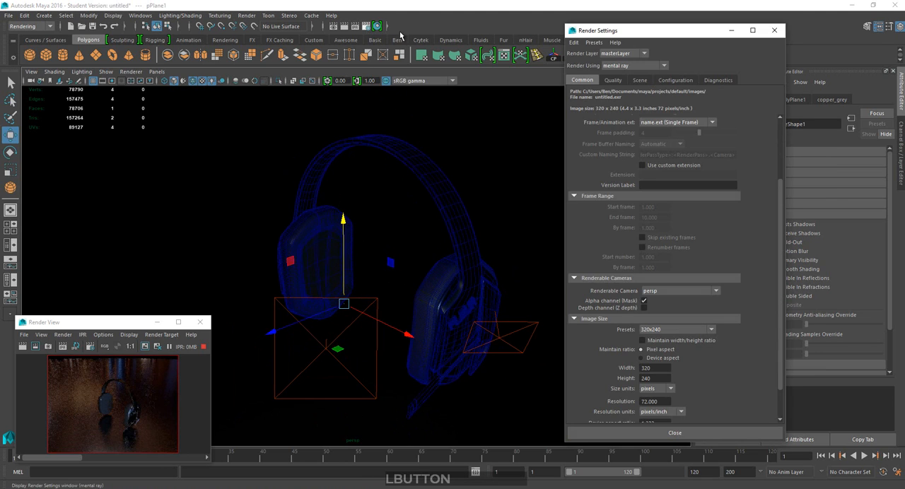
drag(652, 28, 565, 26)
scroll(559, 287, up, 3)
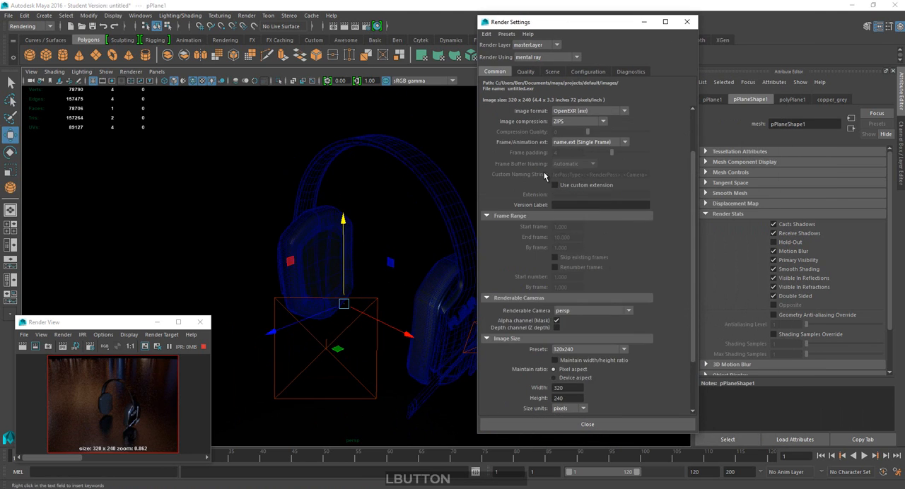
scroll(507, 349, down, 1)
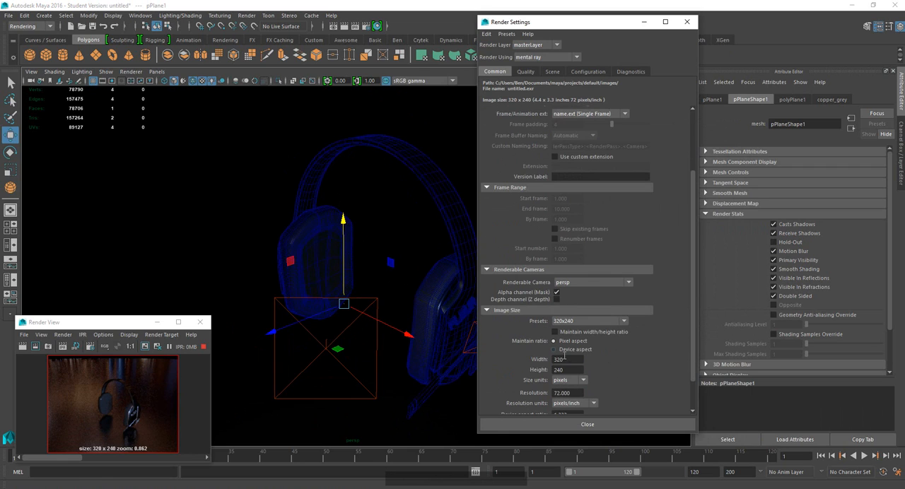
double_click(571, 359)
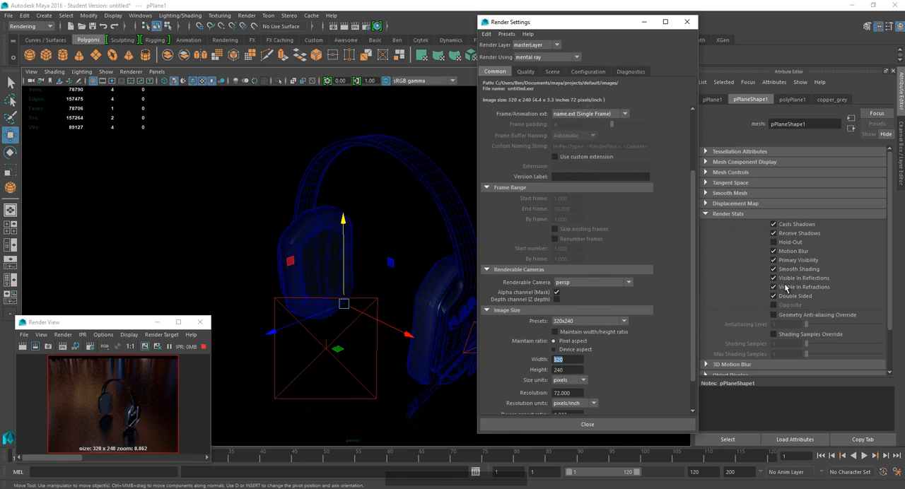
text(38)
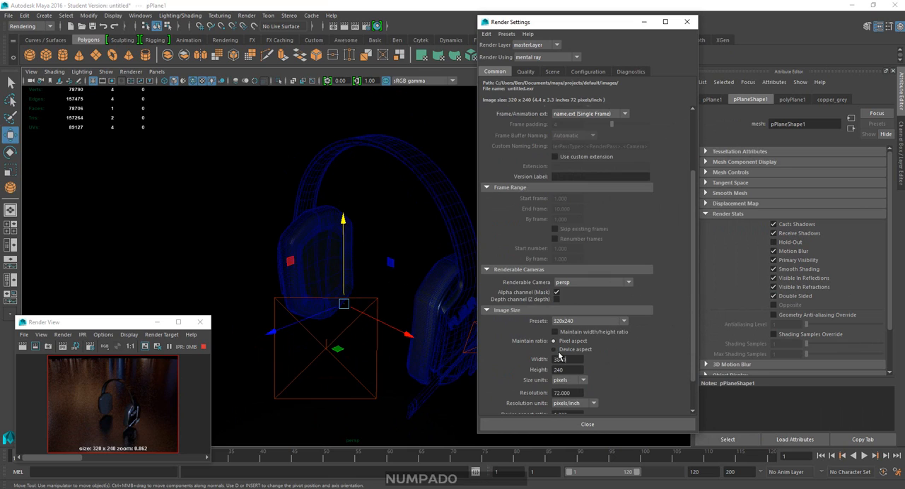
text(40)
click(574, 370)
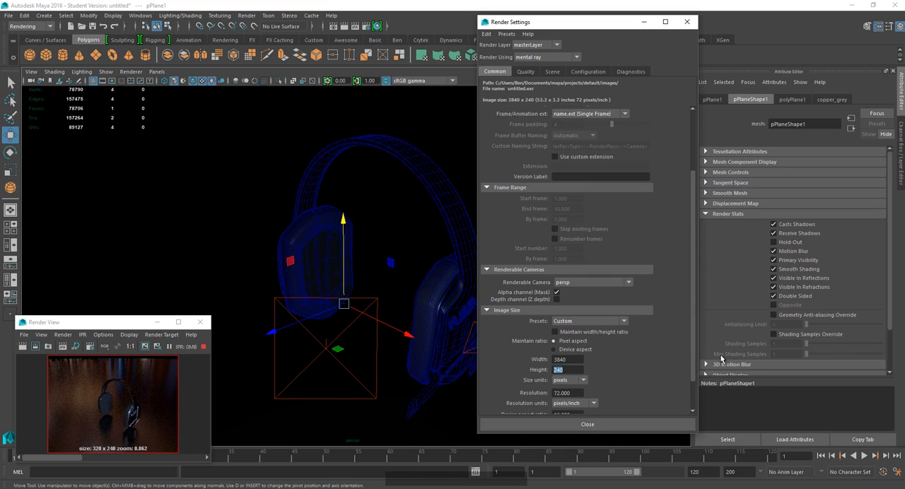
text(2160)
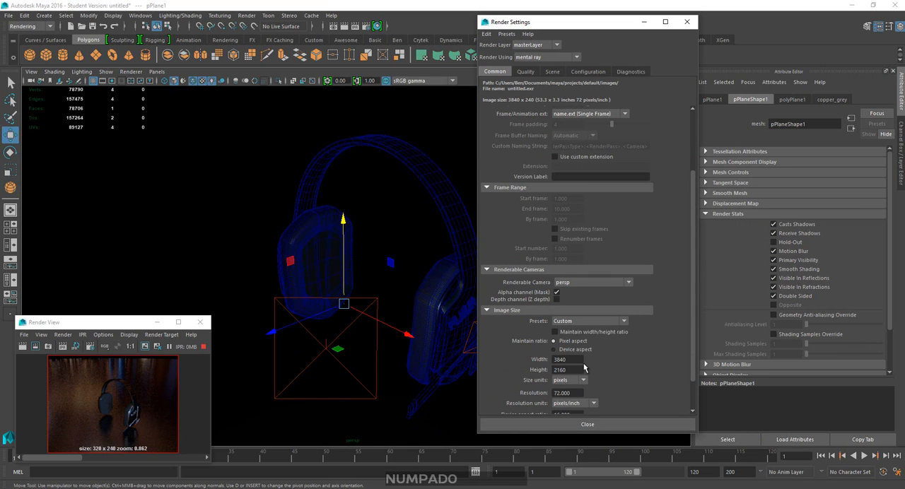
click(615, 356)
scroll(636, 325, up, 3)
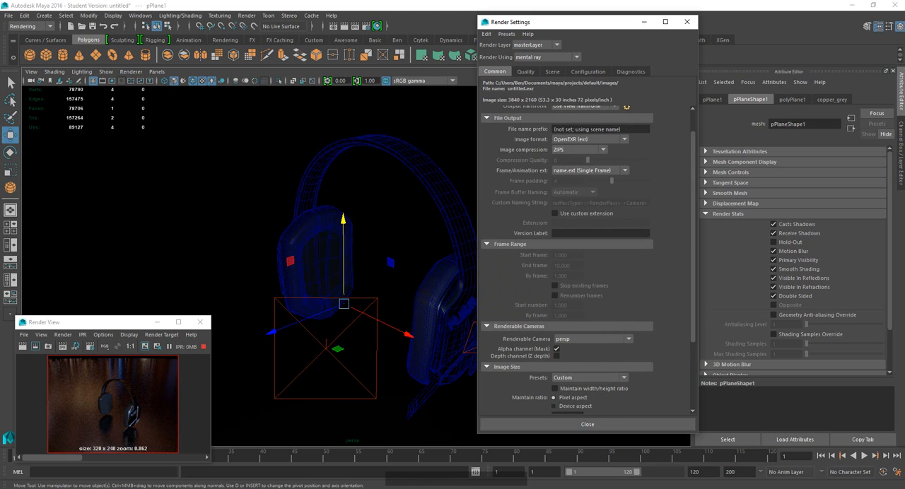
Set the overall sampling quality to 2.00, and close the Render View and Render Settings.
click(525, 72)
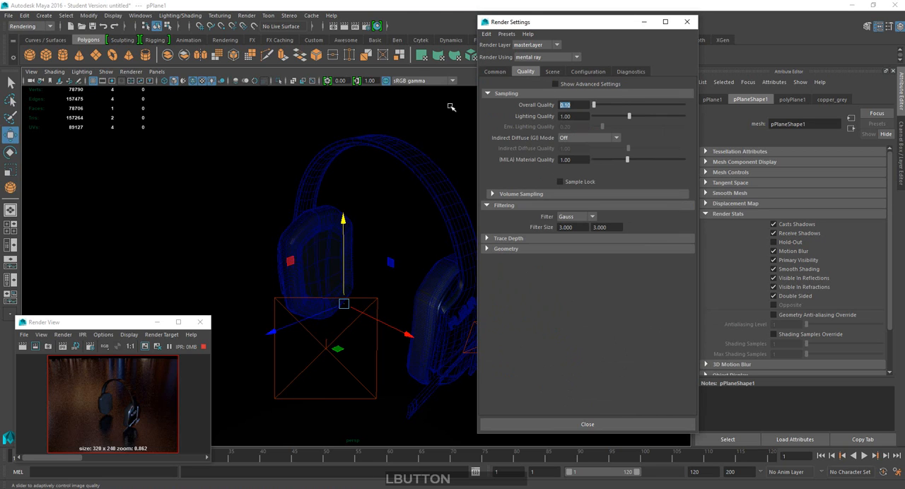
text(2)
key(KP_Enter)
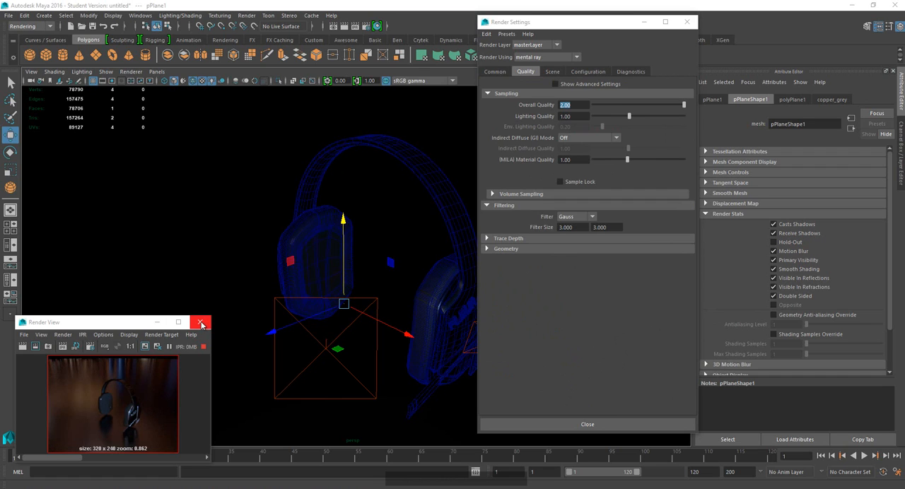
click(202, 323)
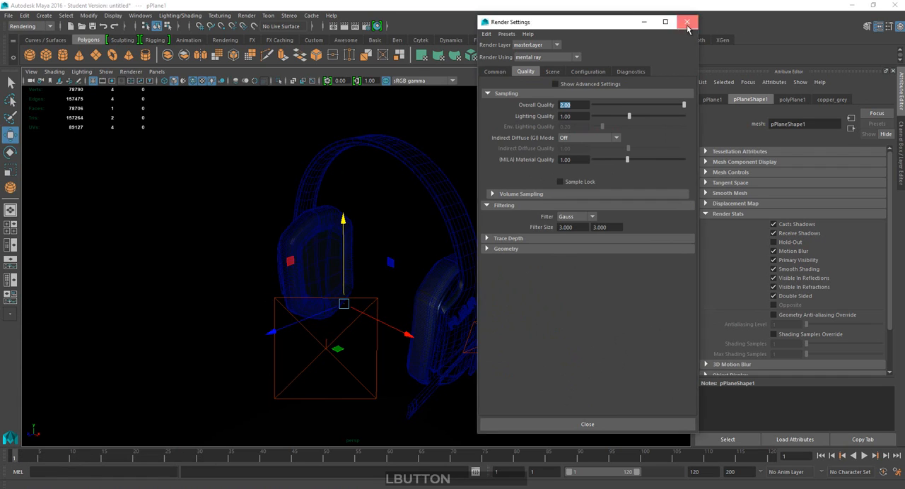
click(686, 21)
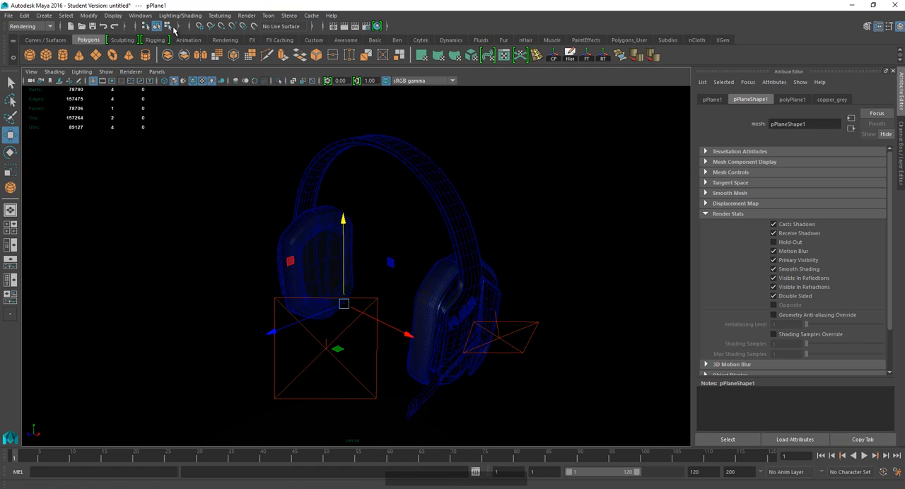
Create a basic camera and look through it in the viewport.
click(44, 15)
mouse_move(78, 88)
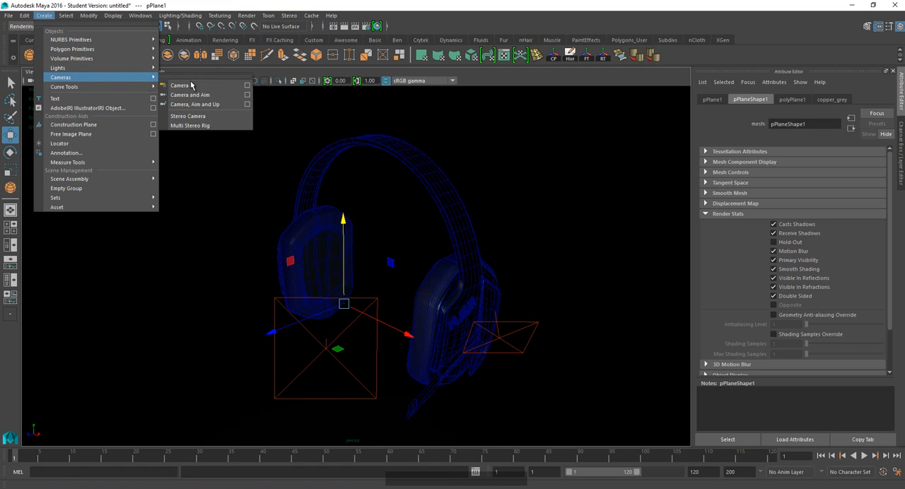
click(185, 85)
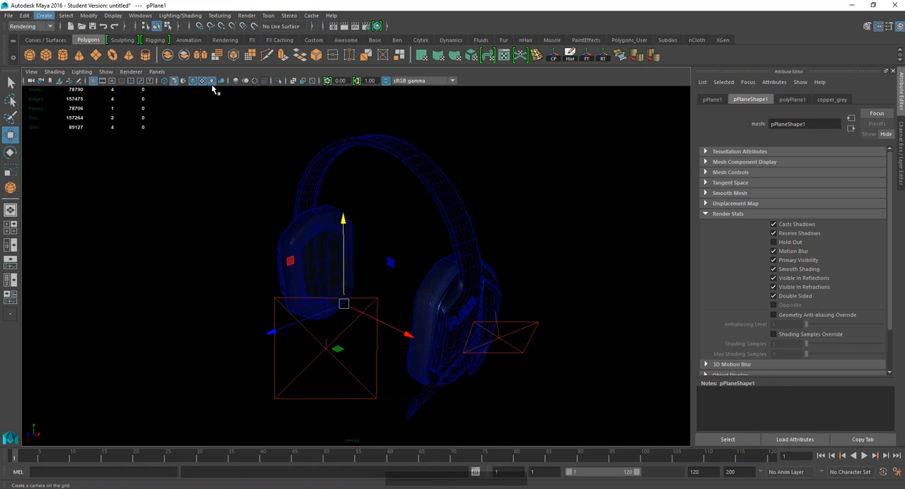
click(156, 72)
mouse_move(183, 81)
click(265, 83)
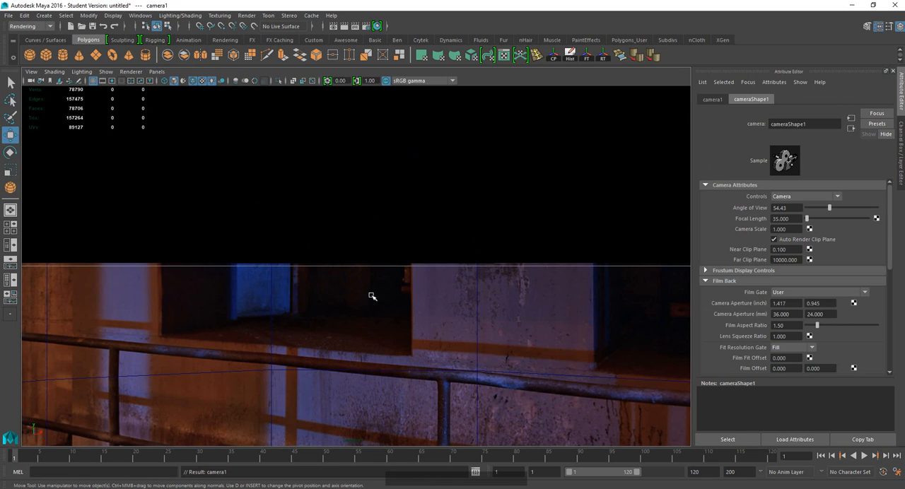
click(381, 238)
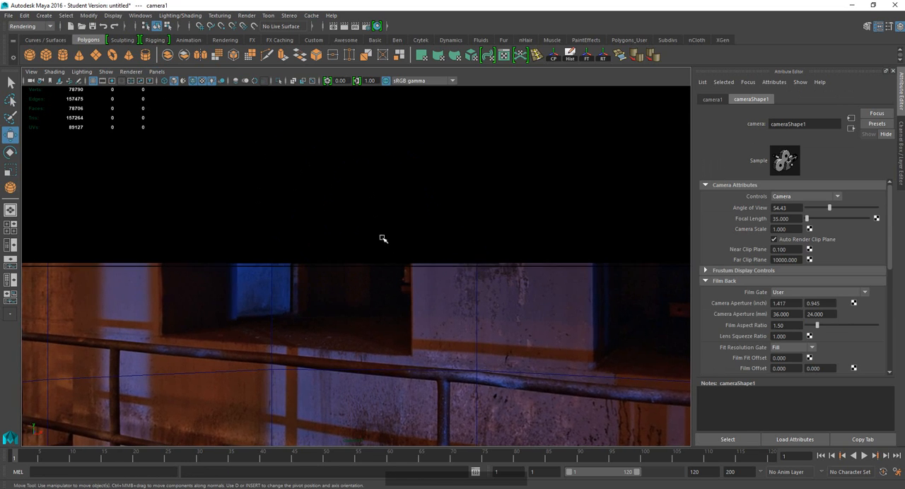
Frame the headphones in the camera view from a slightly raised three-quarter angle.
alt+middle_drag(383, 238, 396, 272)
mouse_move(333, 264)
alt+mouse_down()
mouse_move(369, 250)
mouse_move(295, 259)
mouse_move(324, 275)
alt+mouse_up()
alt+middle_drag(324, 275, 327, 247)
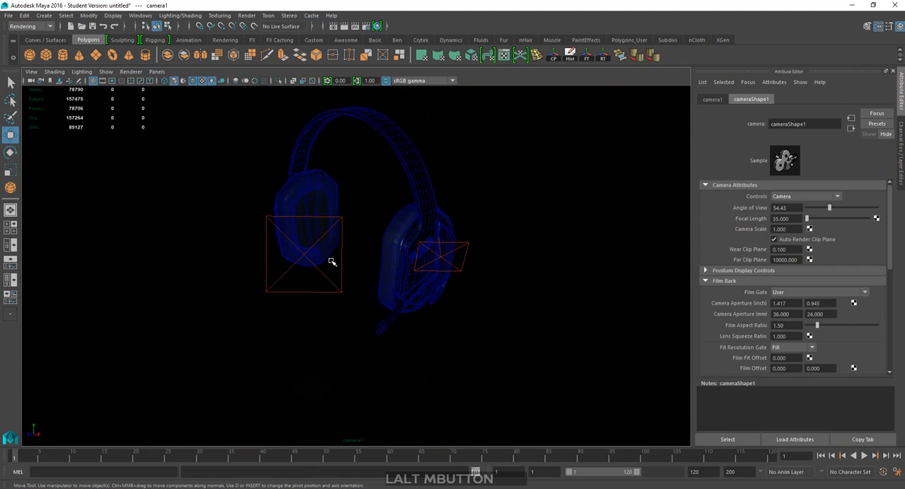
scroll(330, 274, down, 5)
scroll(329, 273, up, 8)
scroll(329, 274, down, 2)
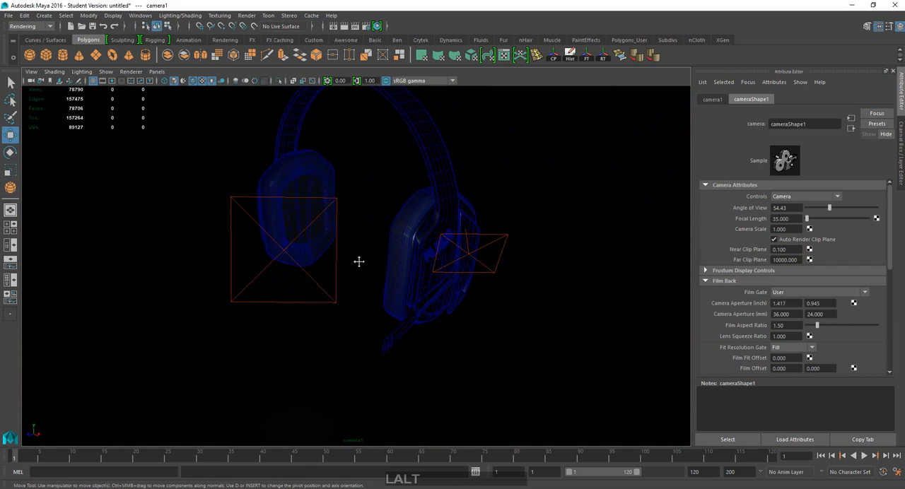
alt+drag(358, 262, 405, 329)
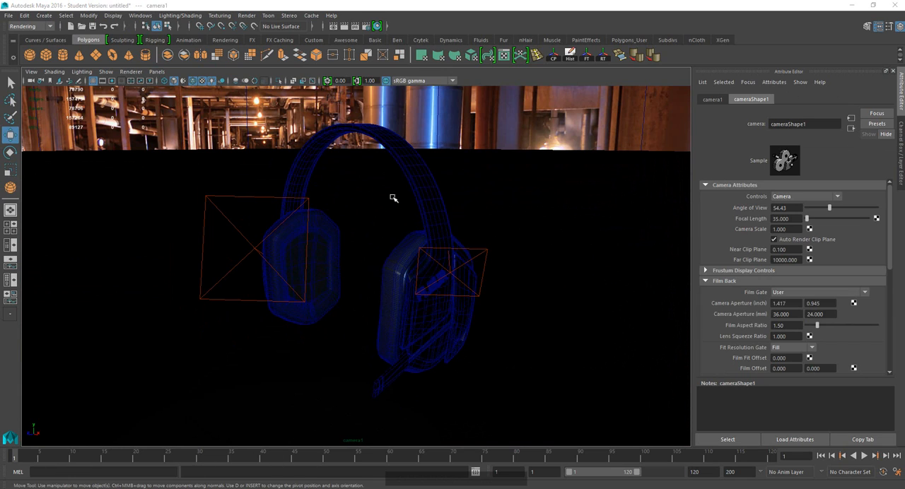
Turn on the resolution gate and adjust the camera distance so the whole headphones fit inside the 3840 x 2160 frame.
click(113, 82)
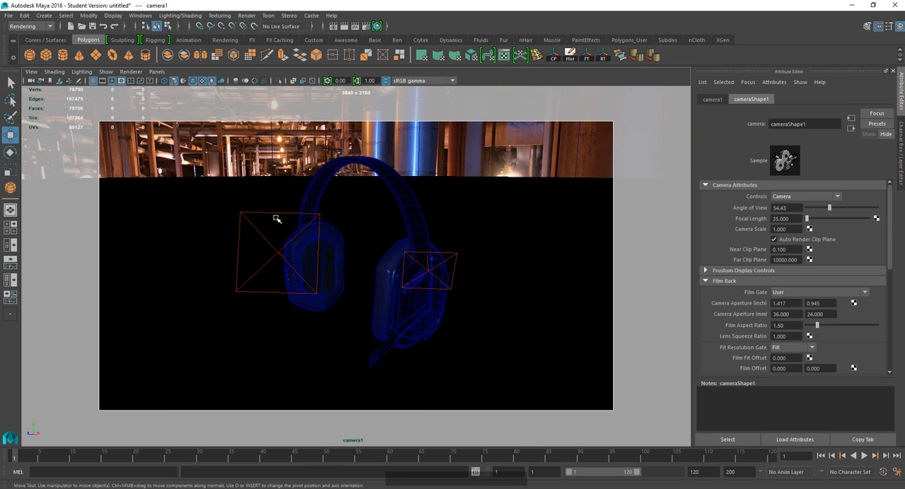
scroll(292, 232, up, 2)
alt+middle_drag(307, 224, 305, 222)
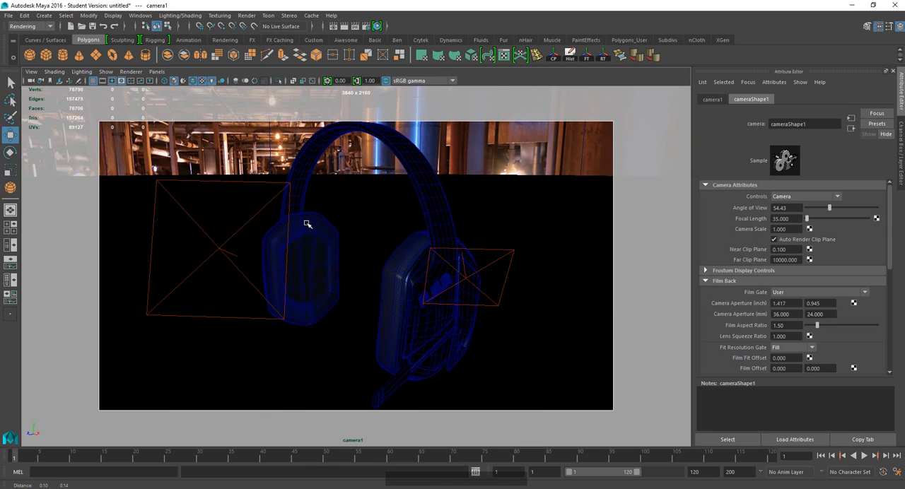
scroll(378, 287, down, 3)
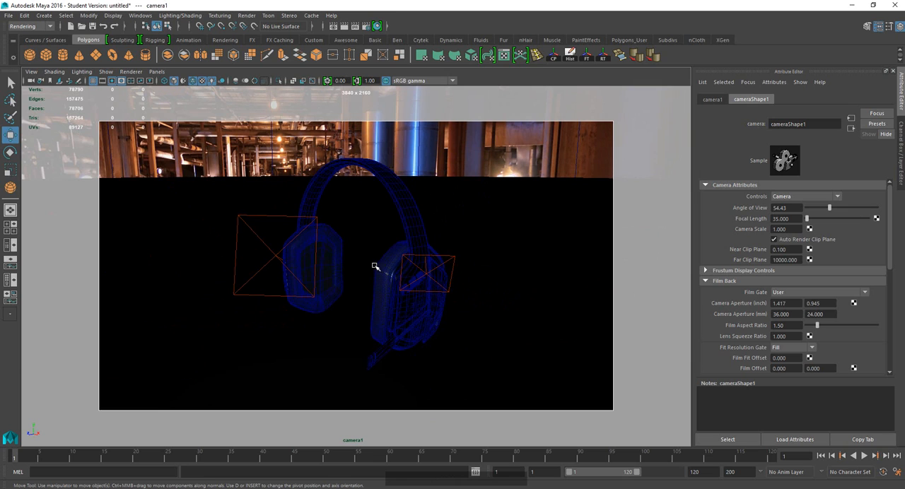
scroll(373, 238, up, 2)
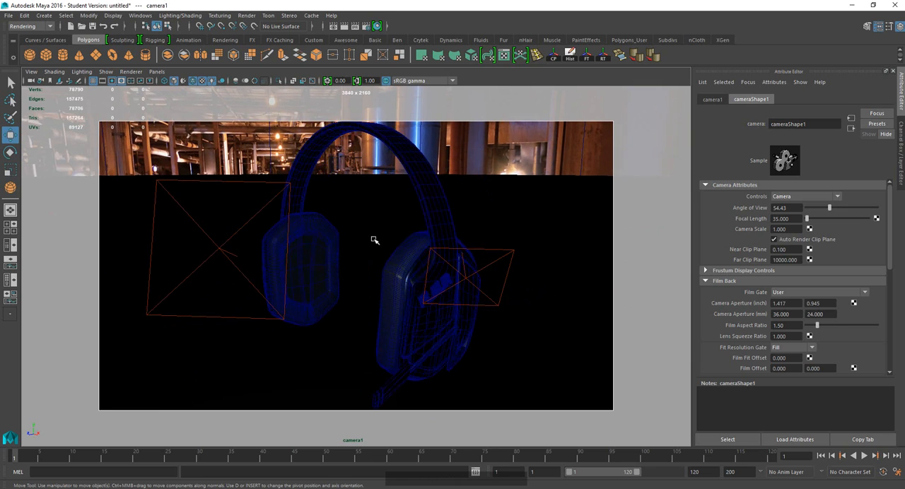
scroll(376, 240, down, 2)
scroll(379, 238, up, 2)
scroll(380, 234, down, 2)
scroll(381, 236, up, 2)
scroll(381, 236, down, 2)
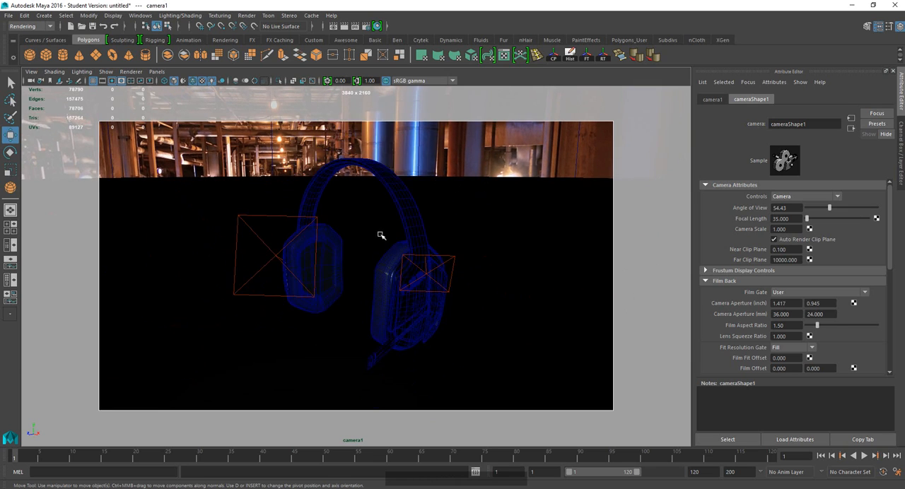
scroll(383, 237, up, 2)
mouse_move(387, 242)
alt+right_down()
mouse_move(396, 252)
mouse_move(384, 228)
mouse_move(386, 248)
mouse_move(376, 244)
alt+right_up()
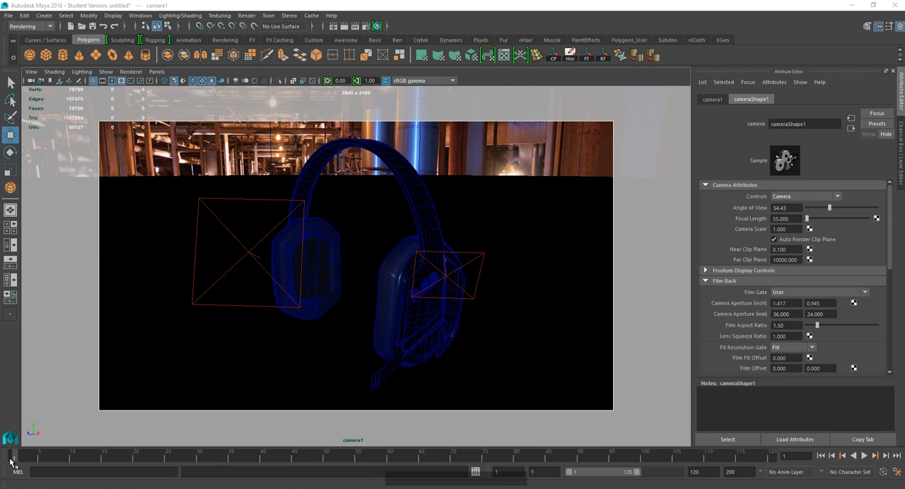
Select the render camera and set a keyframe at frame 1 to store its position.
mouse_move(18, 461)
mouse_down()
mouse_move(53, 460)
mouse_move(2, 454)
mouse_up()
key(s)
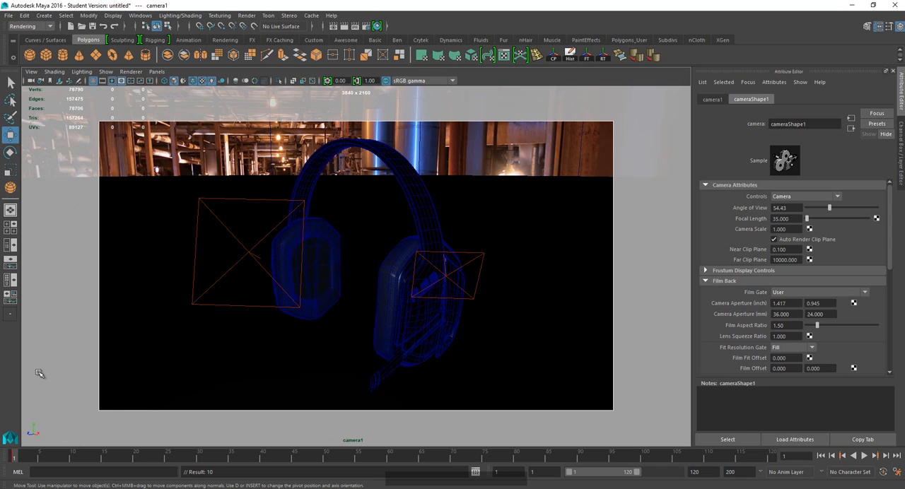
click(32, 83)
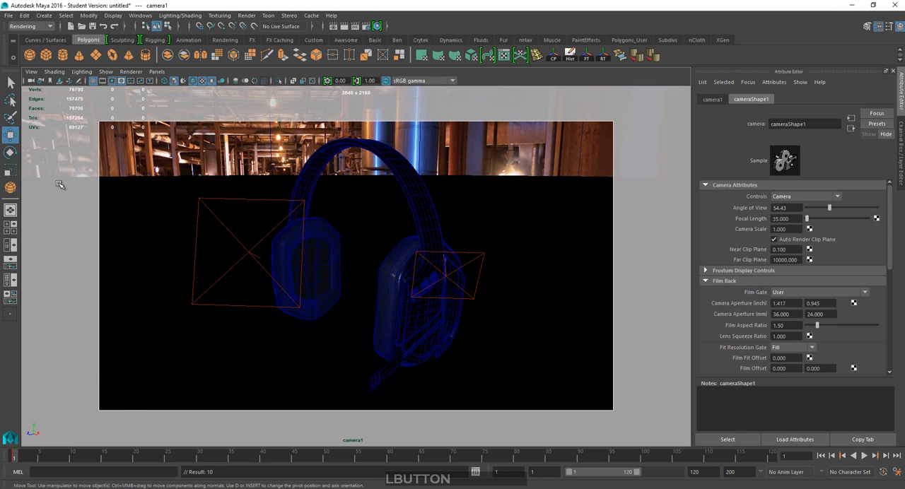
click(14, 461)
Test the camera keyframe by orbiting away from the framed view and moving the timeline to frame 50.
click(392, 323)
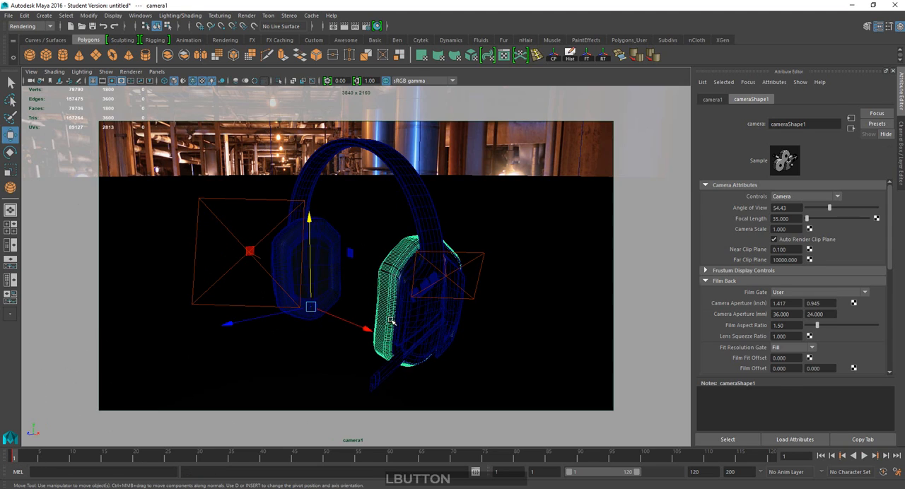
click(31, 82)
alt+drag(318, 305, 240, 244)
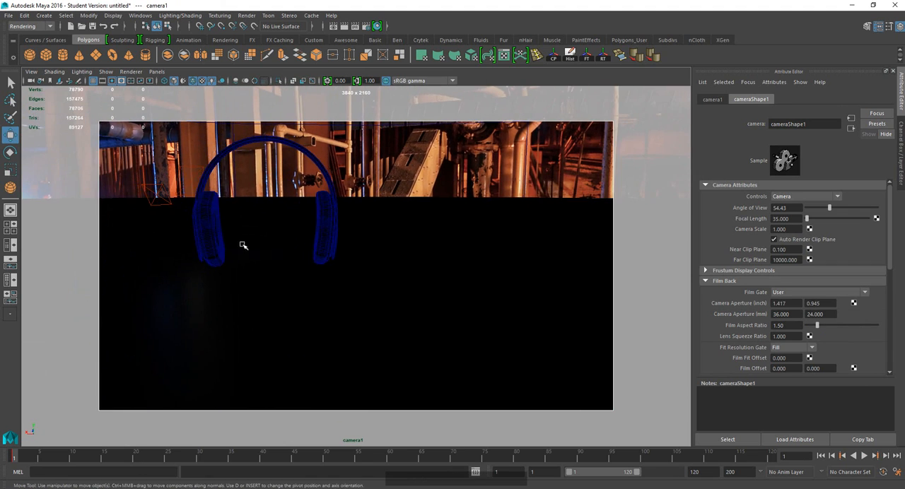
alt+middle_drag(240, 245, 297, 272)
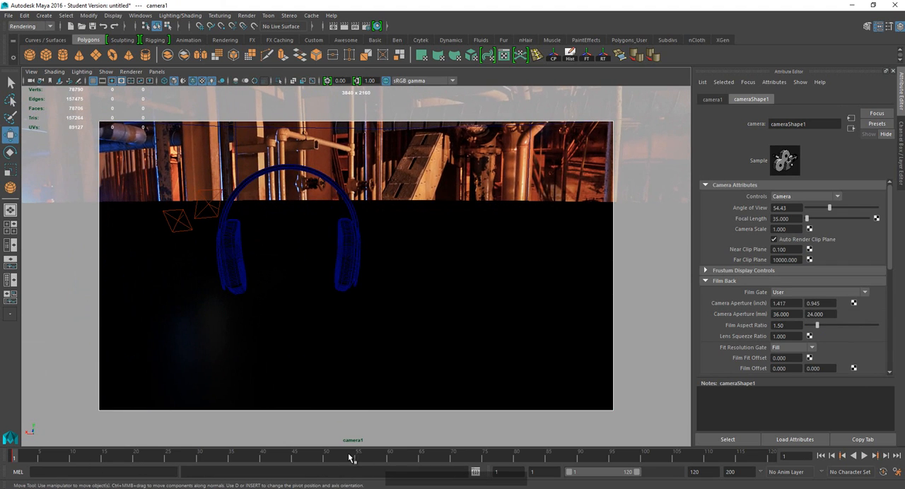
drag(341, 457, 330, 456)
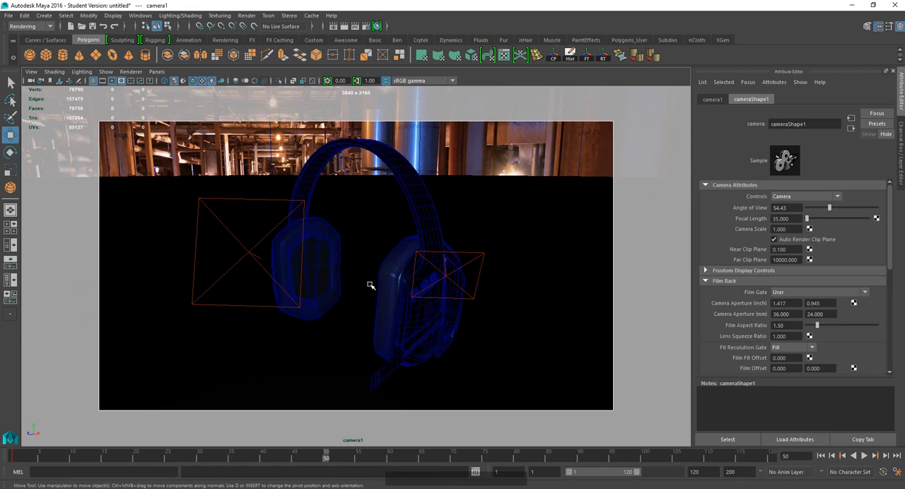
Add the environment sphere to a new display layer.
click(483, 277)
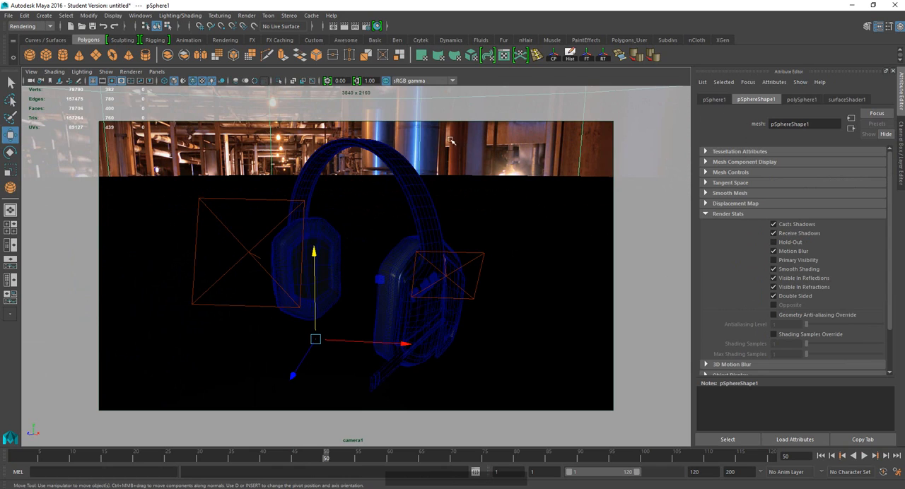
click(416, 140)
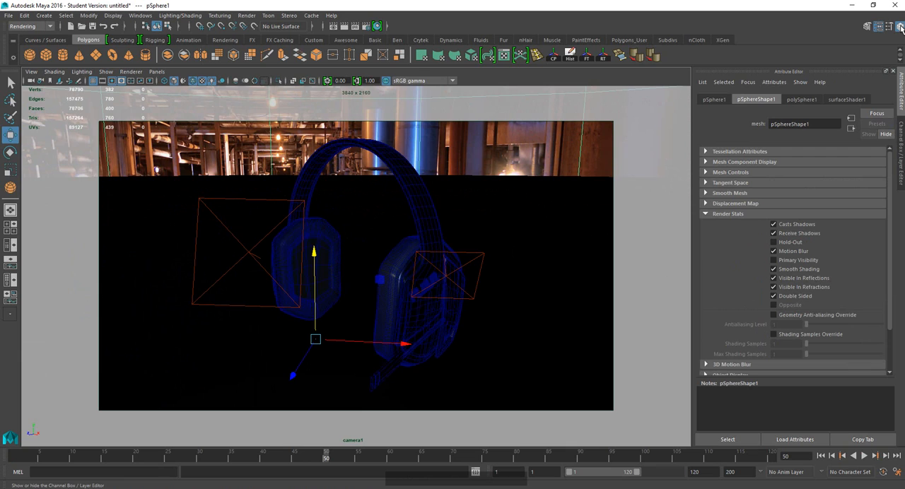
click(901, 127)
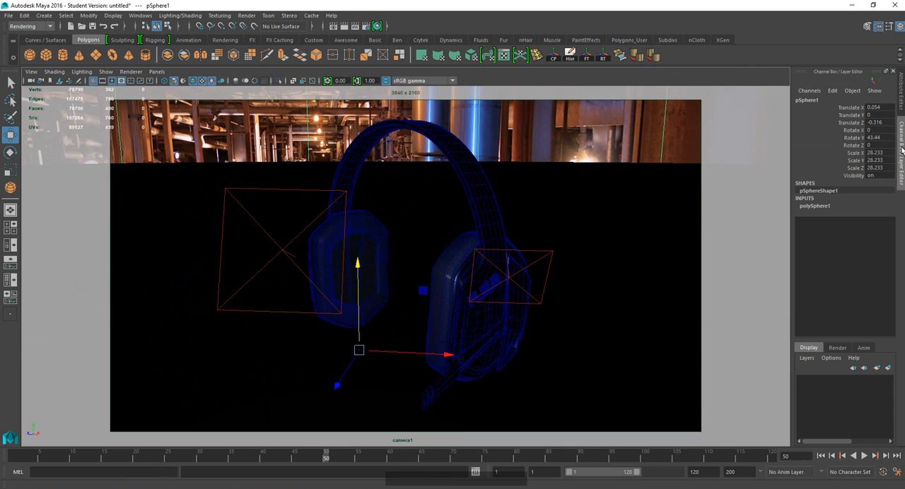
click(653, 137)
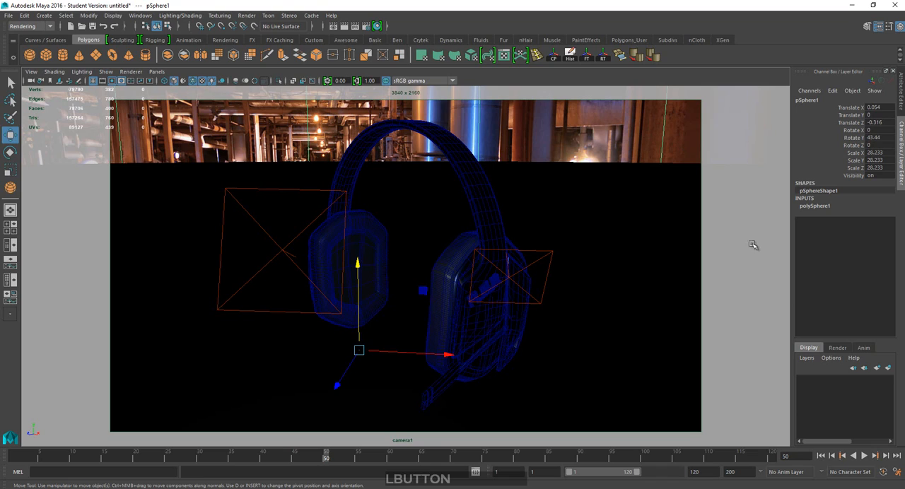
click(888, 371)
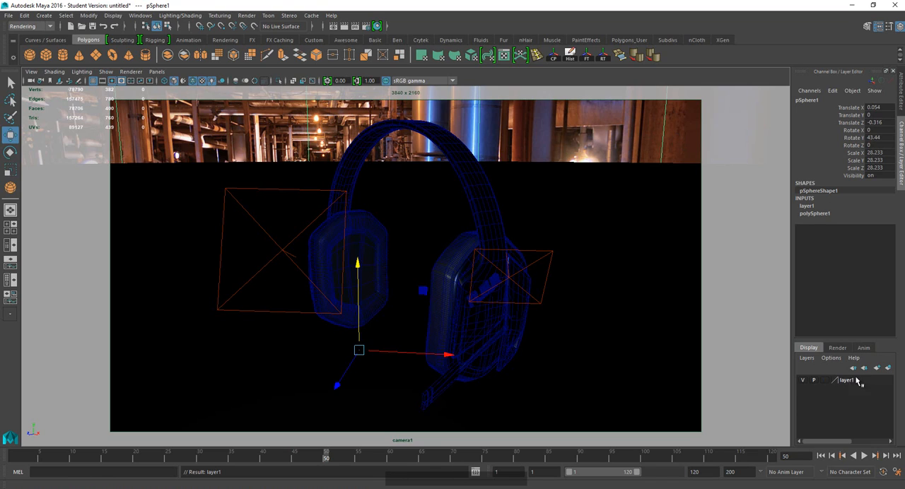
Toggle the visibility of the environment sphere's display layer and leave it hidden.
click(803, 383)
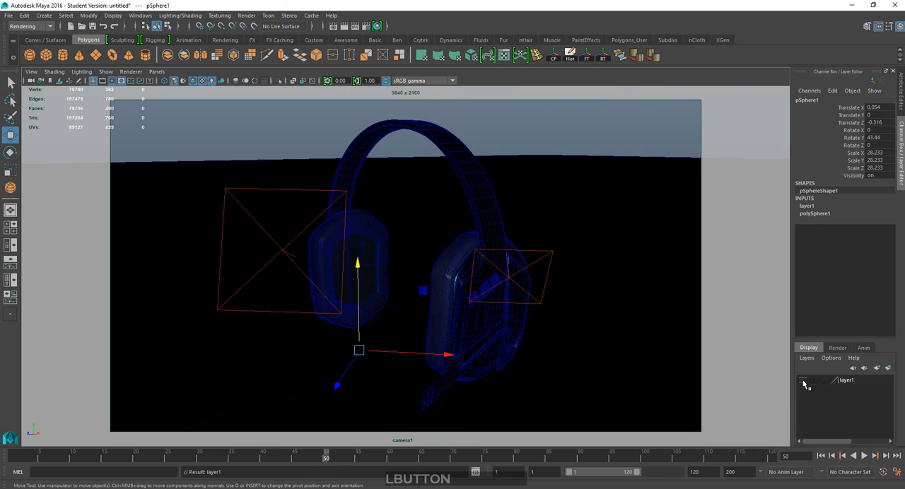
click(803, 382)
click(801, 381)
click(801, 381)
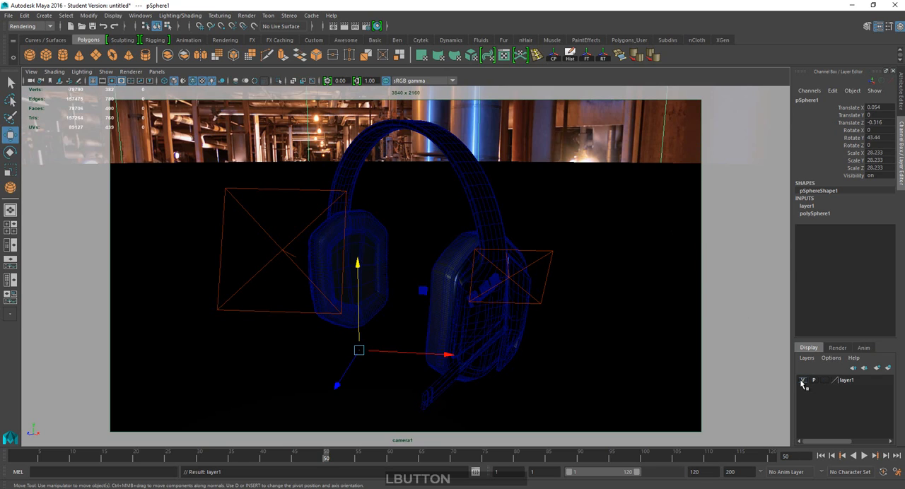
click(802, 382)
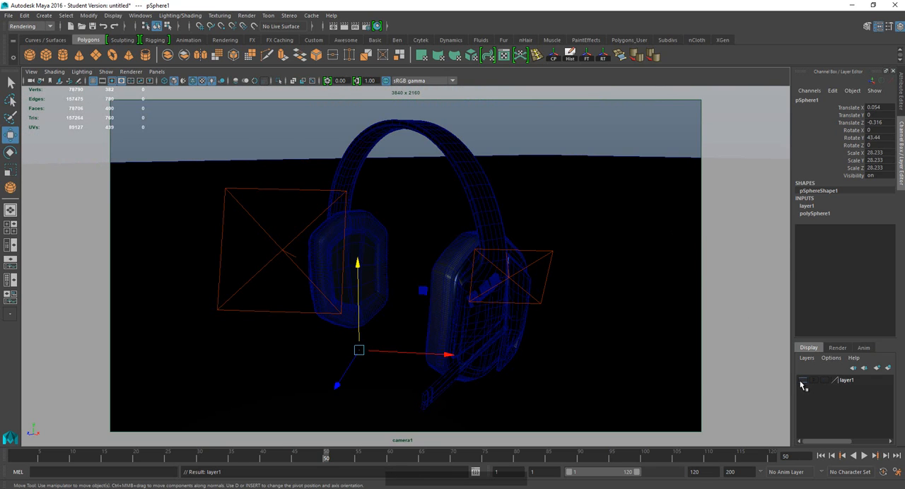
click(802, 382)
click(804, 384)
Scale the floor plane up uniformly to about 26.67 x 12.88 x 35.29, and deselect it.
click(552, 193)
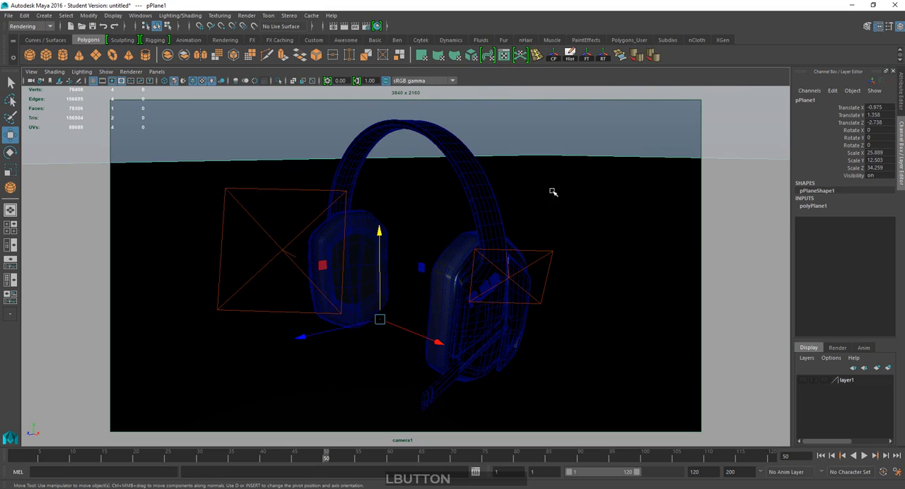
key(r)
click(380, 319)
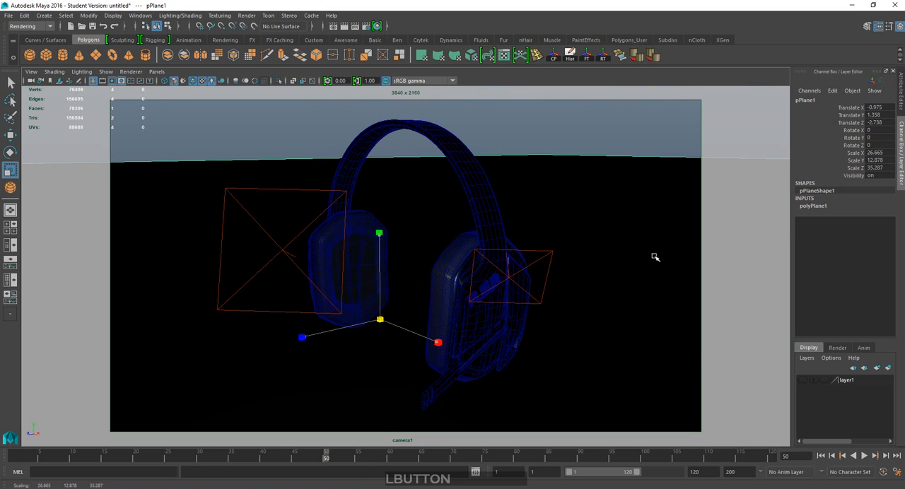
click(514, 136)
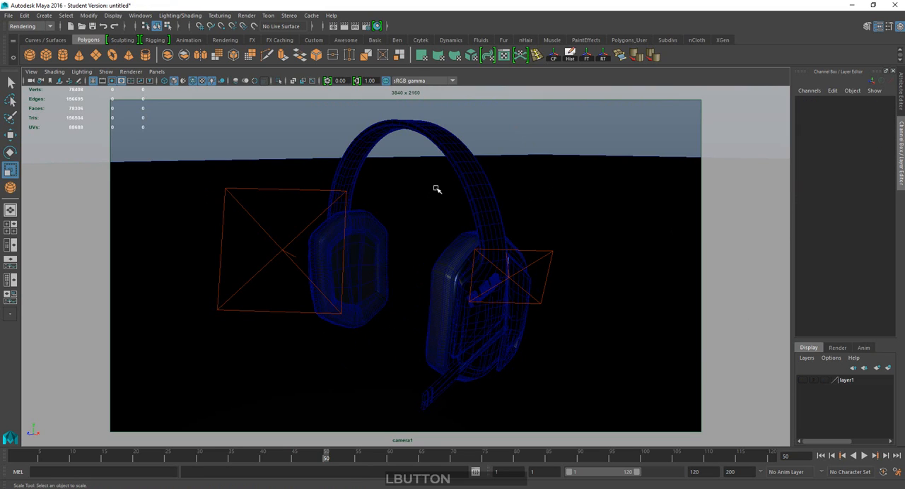
Select all objects in the master render layer and create a new render layer from them.
click(837, 347)
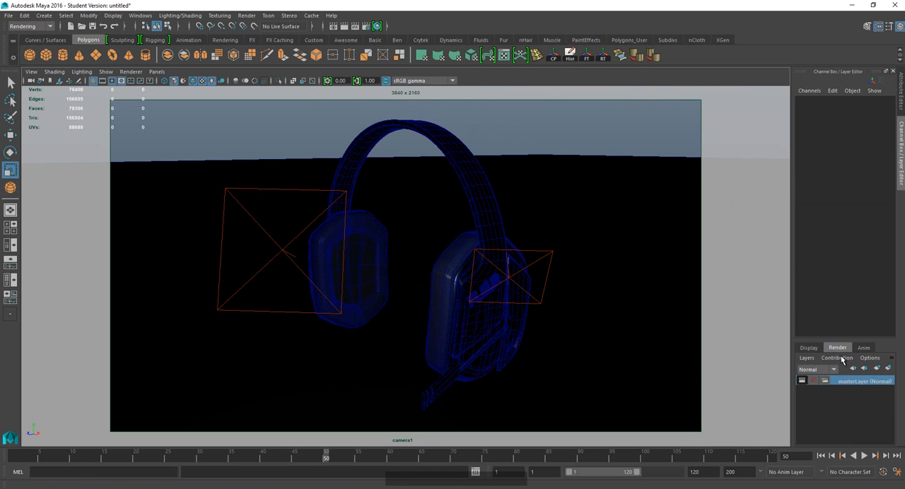
right_click(851, 382)
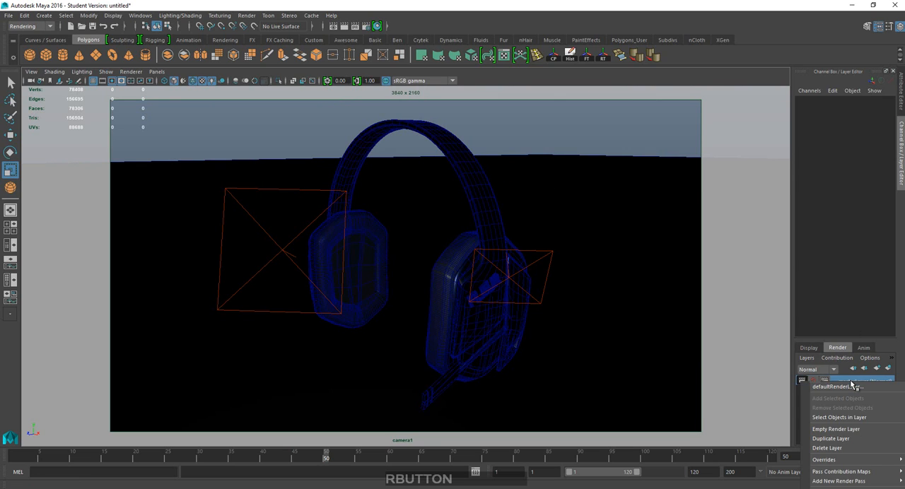
click(842, 417)
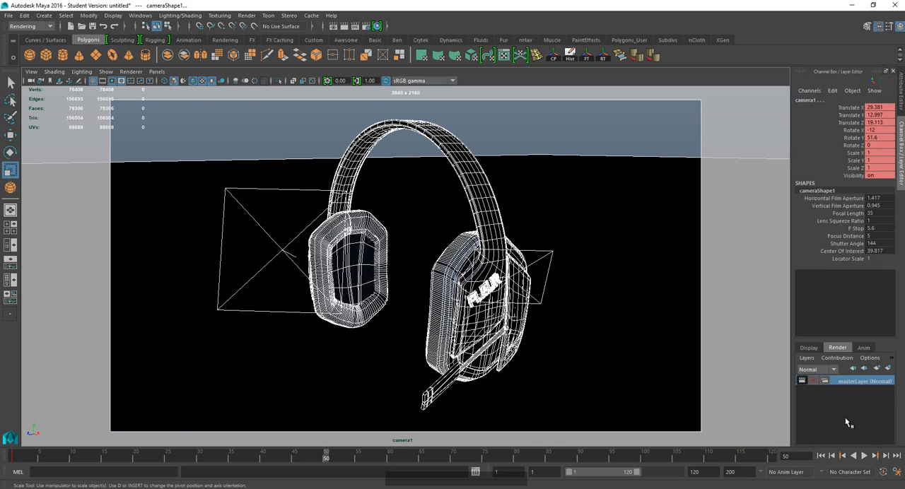
click(889, 369)
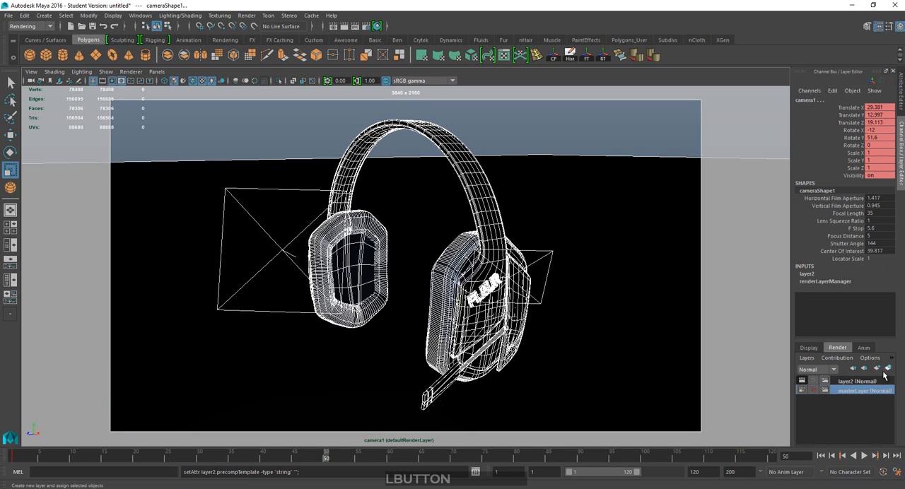
Make the new render layer active and rename it OCC.
click(847, 381)
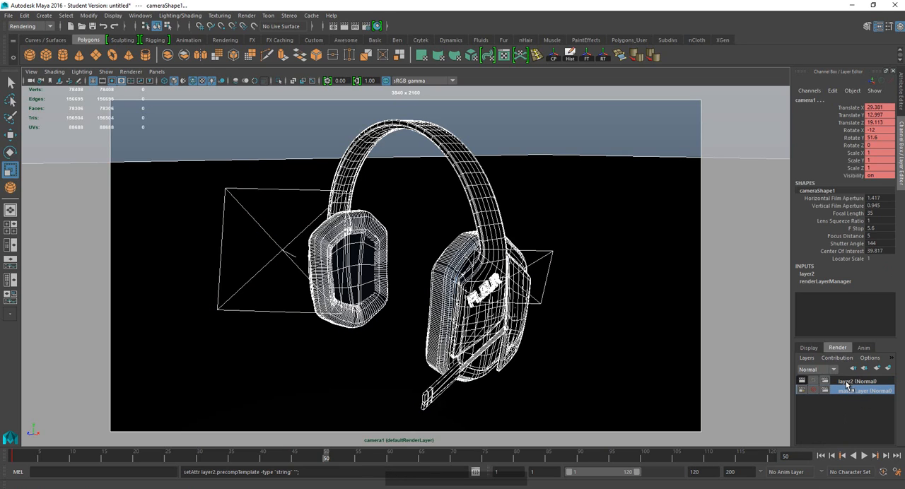
click(846, 382)
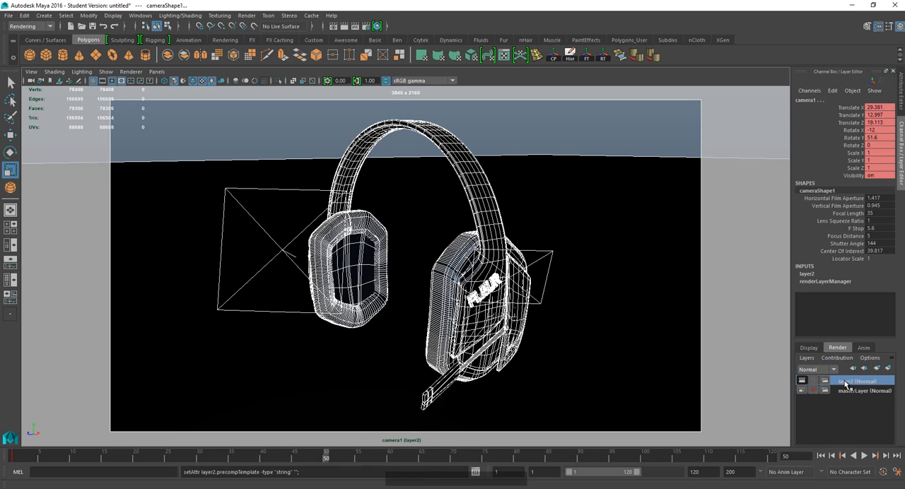
double_click(845, 383)
text(o)
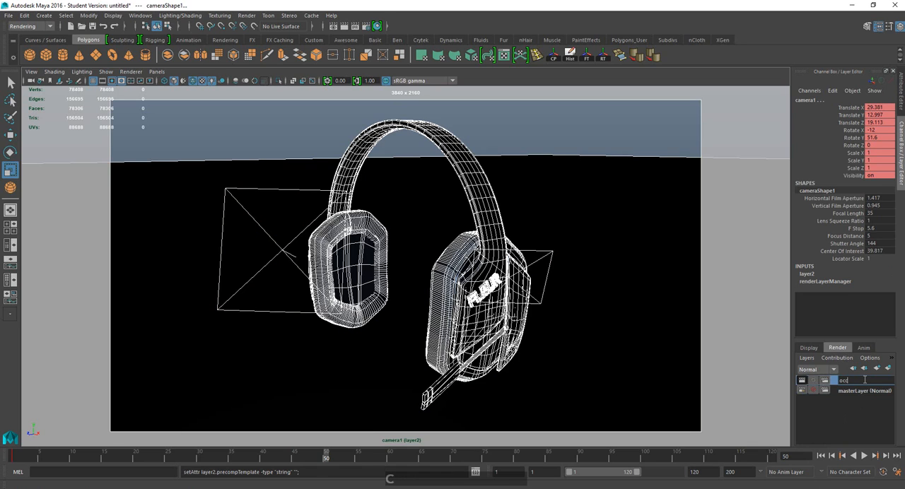
text(cc)
key(BackSpace)
key(BackSpace)
key(BackSpace)
text(AO)
key(BackSpace)
key(BackSpace)
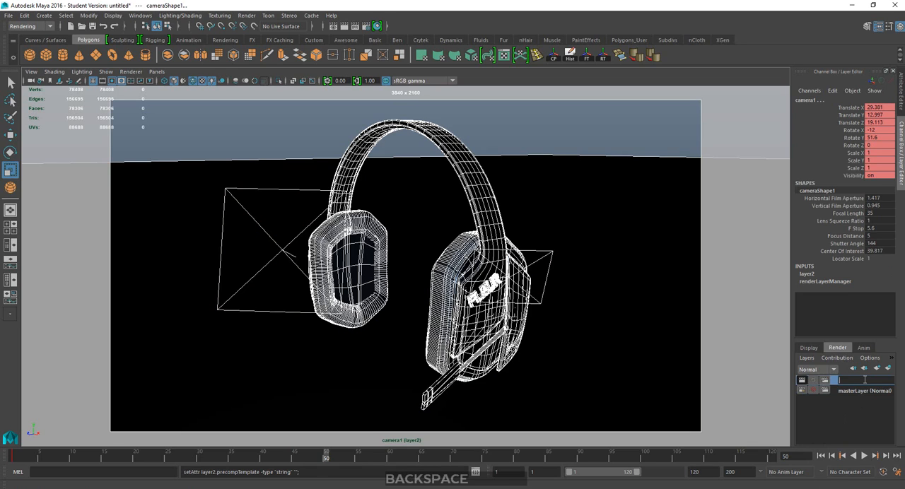
text(OCC)
key(Return)
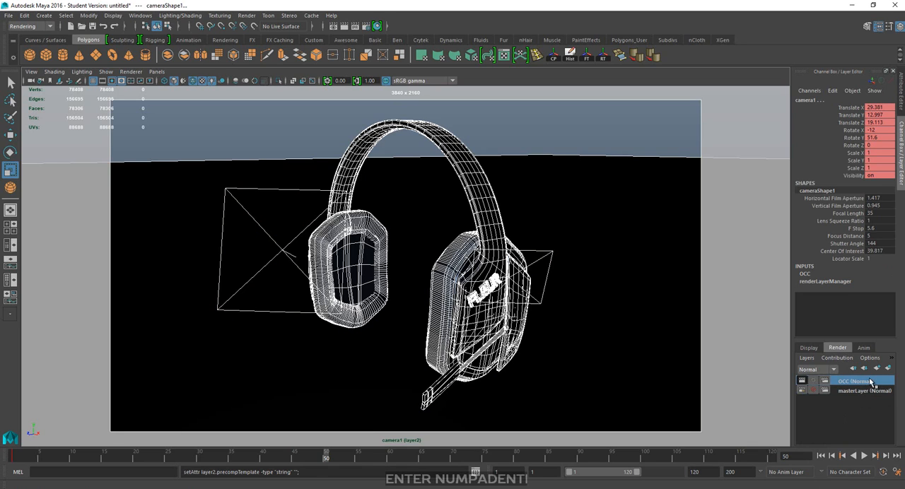
Open the attributes of the OCC render layer and apply the Occlusion preset to it.
right_click(840, 385)
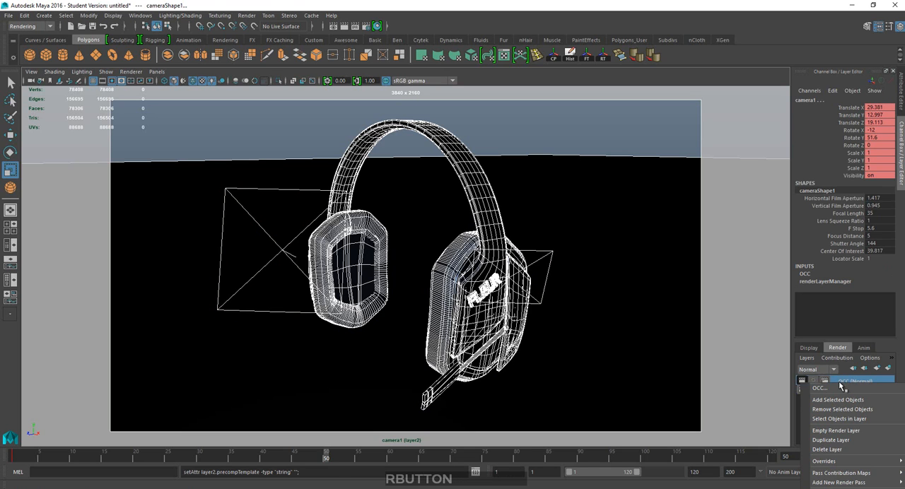
click(841, 482)
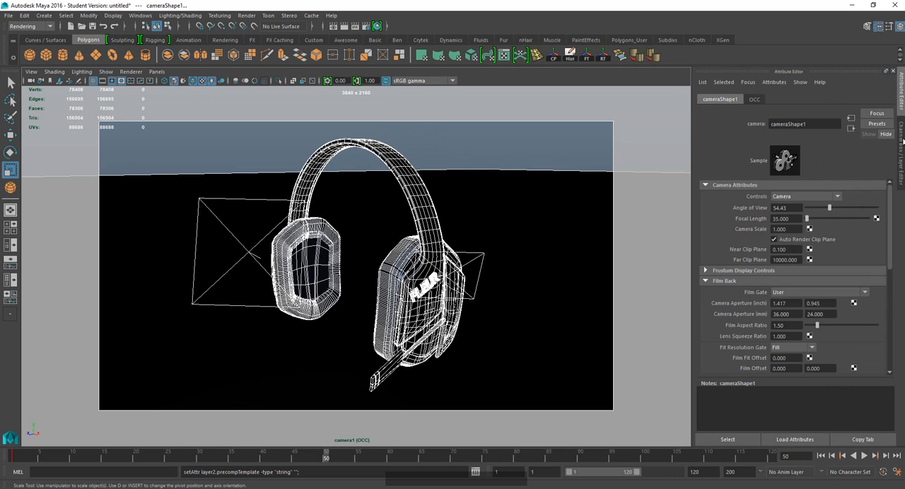
click(901, 133)
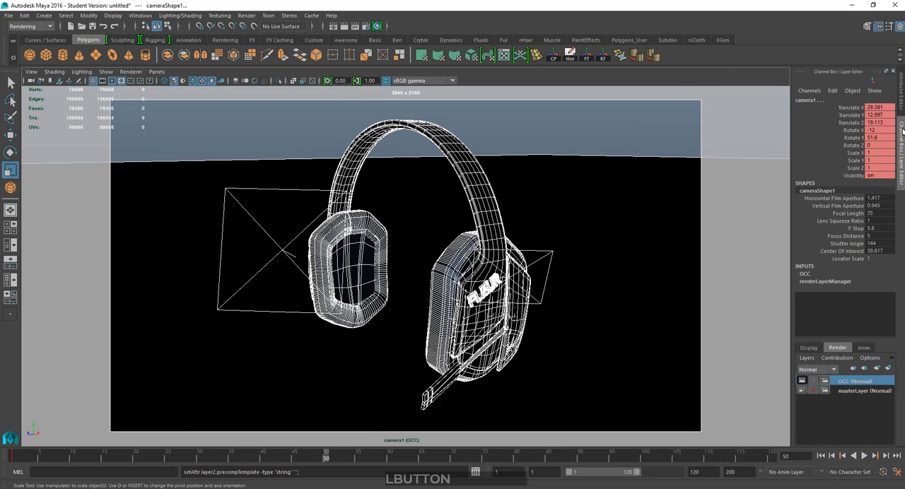
right_click(841, 383)
click(823, 385)
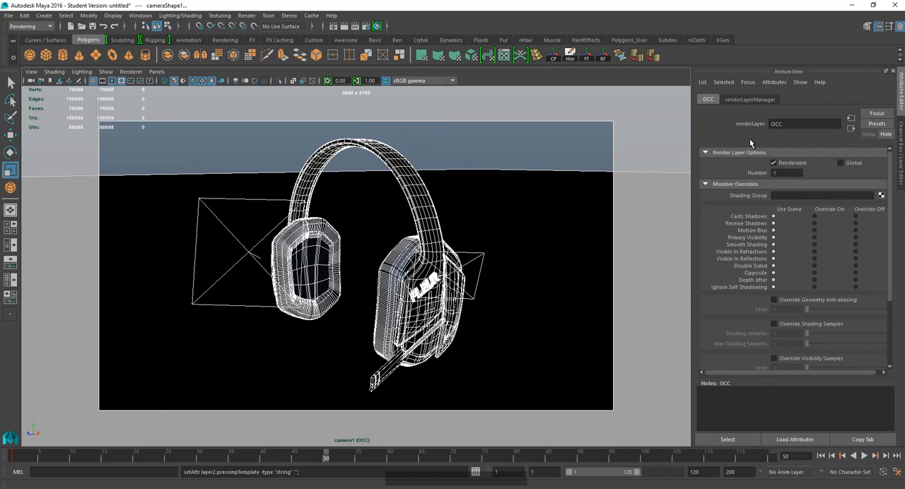
click(876, 124)
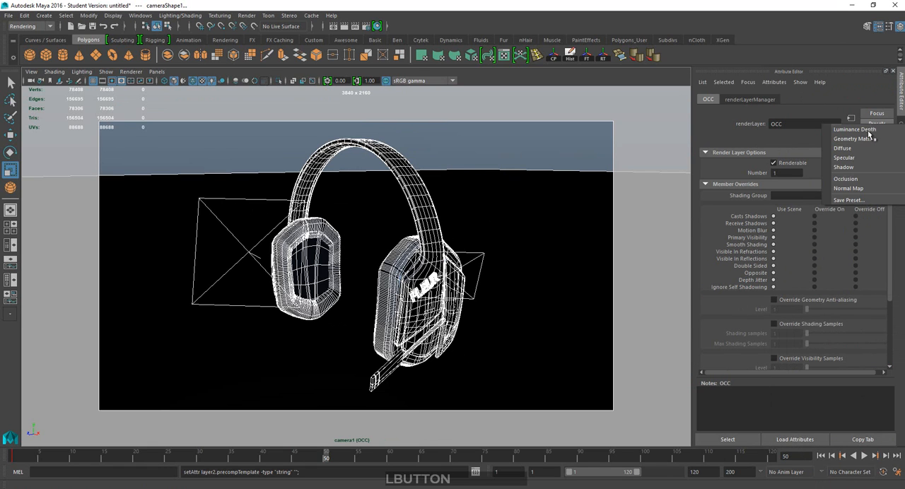
click(854, 179)
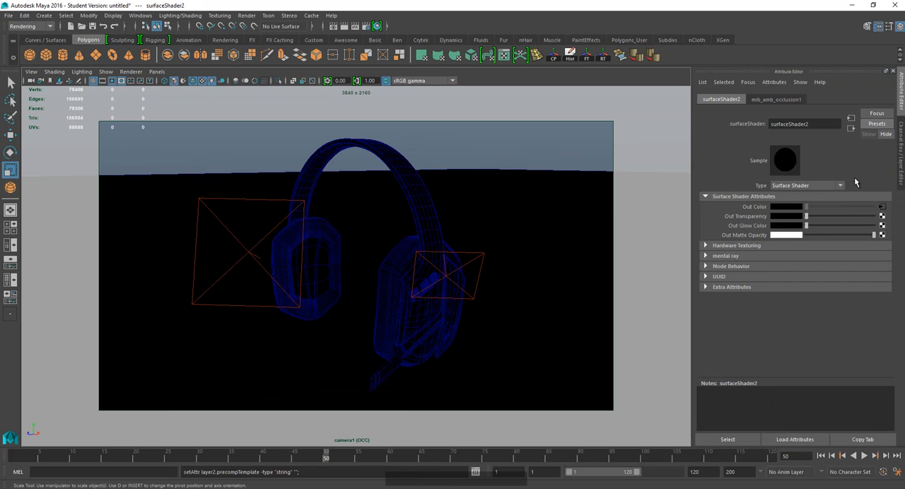
Open the ambient occlusion node feeding the surface shader's Out Color and set Max Distance to 1 and Samples to 64.
click(881, 207)
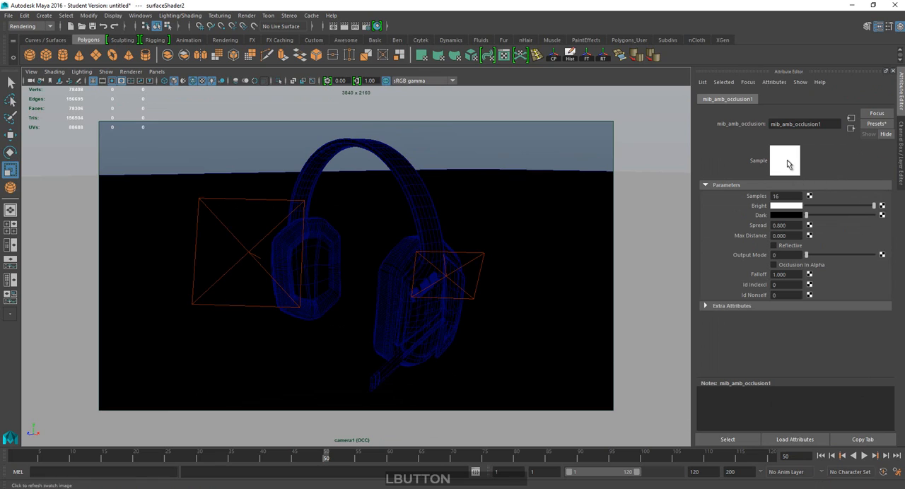
click(793, 236)
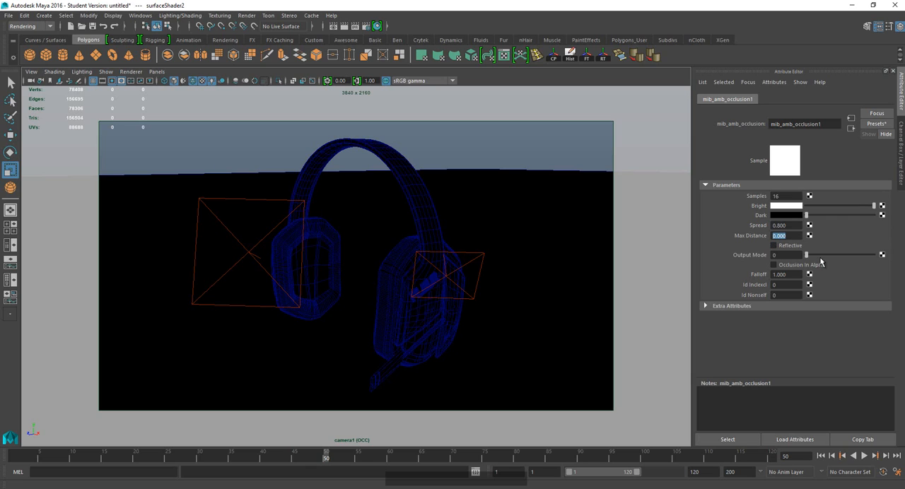
text(1)
click(828, 239)
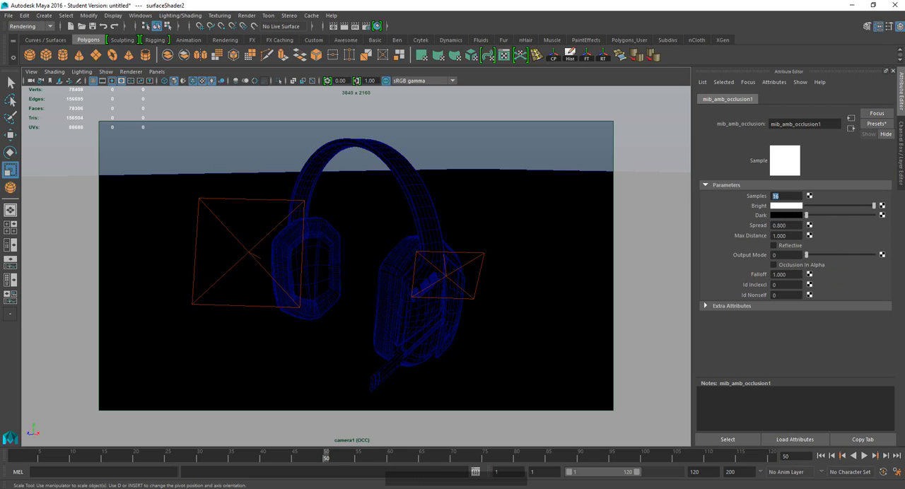
text(64)
click(838, 233)
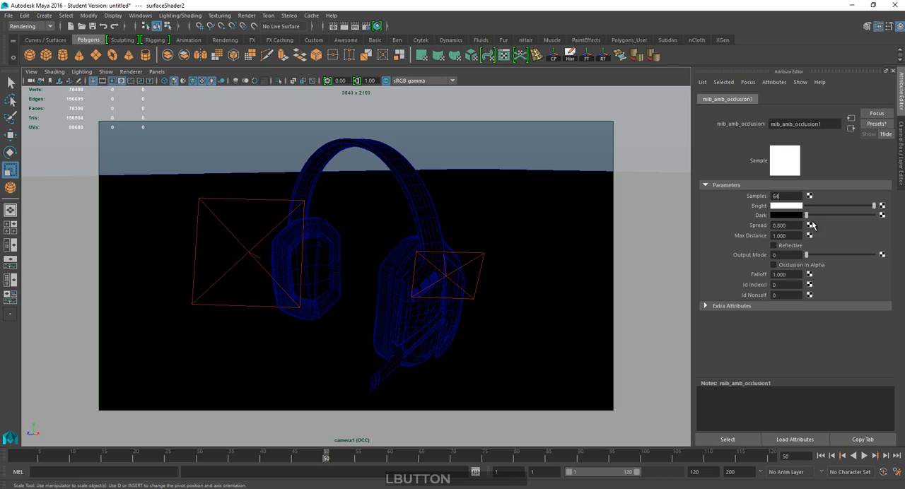
click(790, 235)
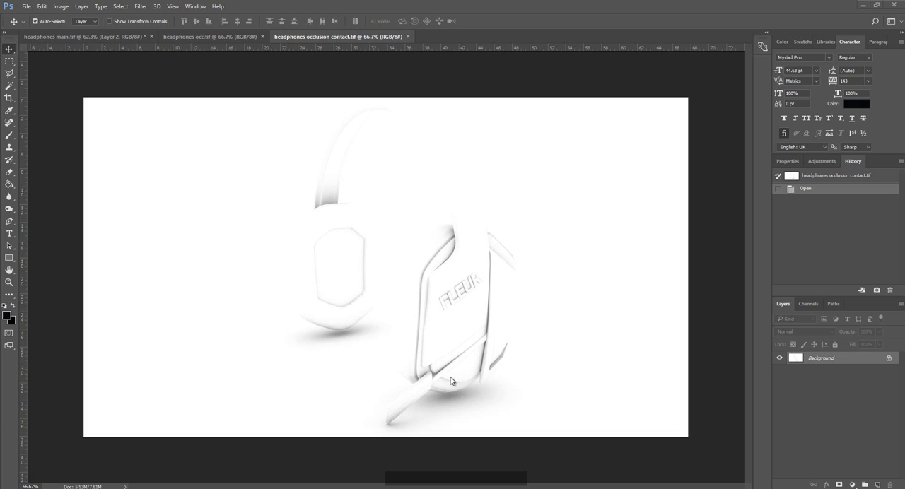
In Photoshop, examine the contact shadows around the ear cups in the headphones occlusion contact.tif render.
click(448, 367)
alt+scroll(444, 369, down, 2)
alt+scroll(442, 368, up, 4)
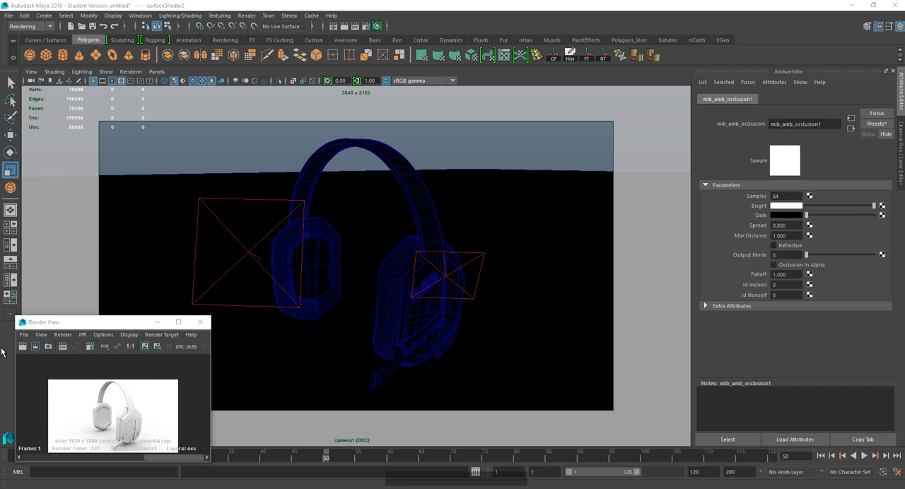
click(24, 334)
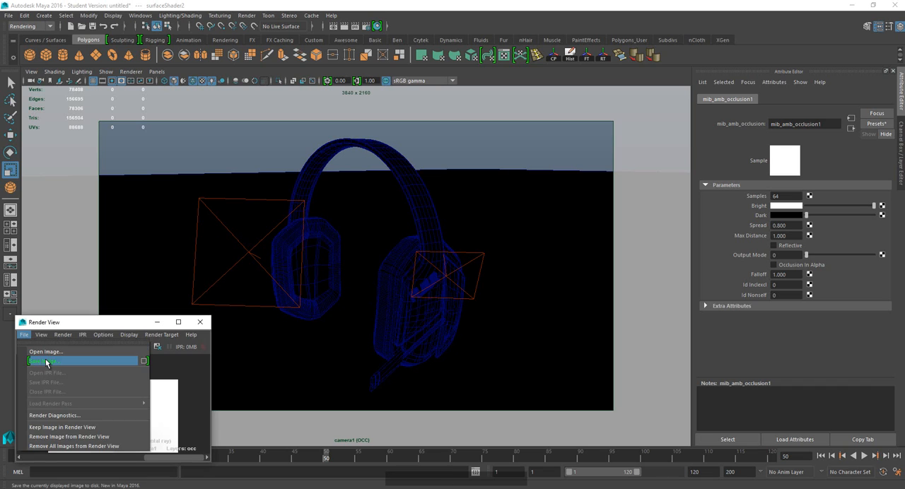
click(46, 361)
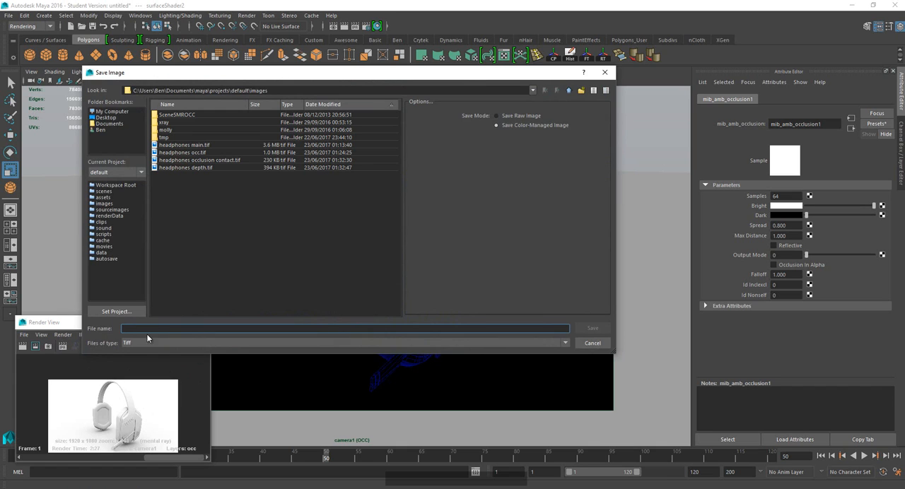
click(592, 343)
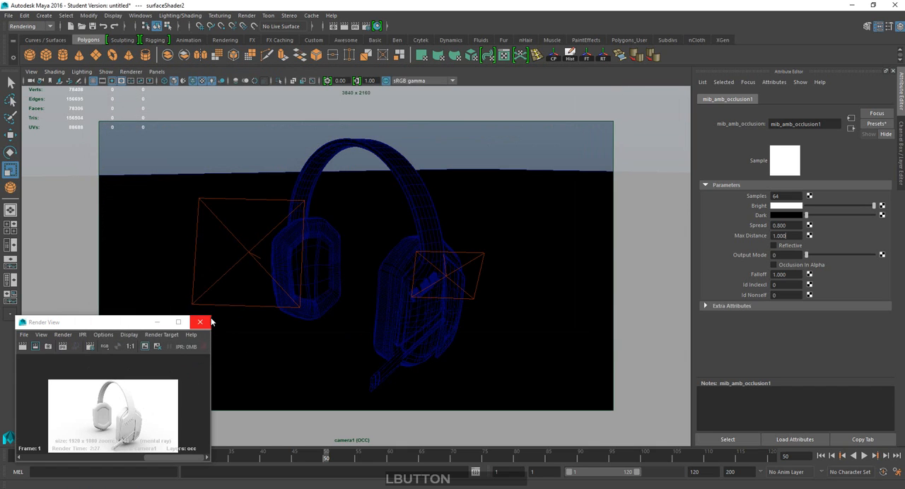
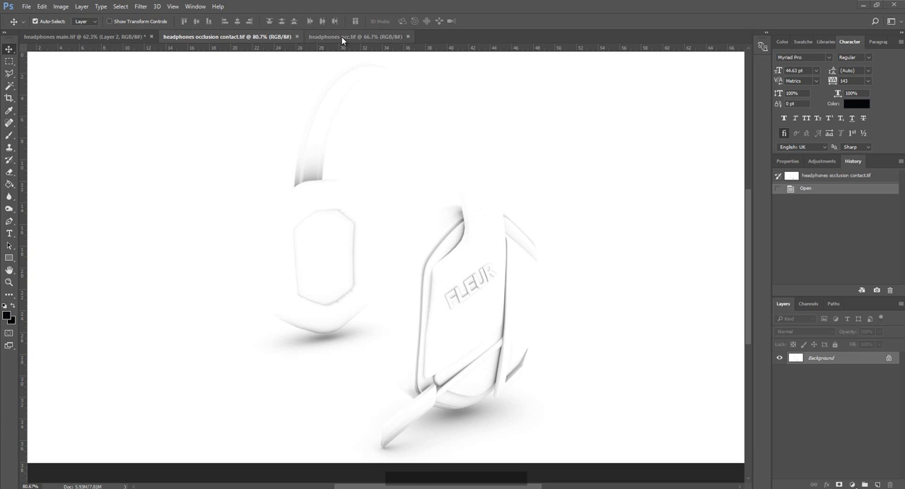
Examine the full occlusion shading in the headphones occ.tif render, and switch back to the Maya scene.
click(363, 36)
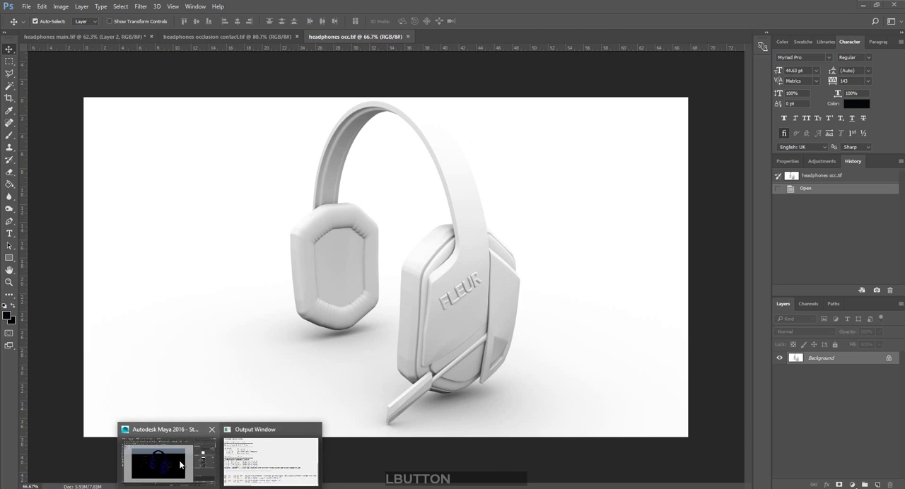
click(185, 463)
click(793, 235)
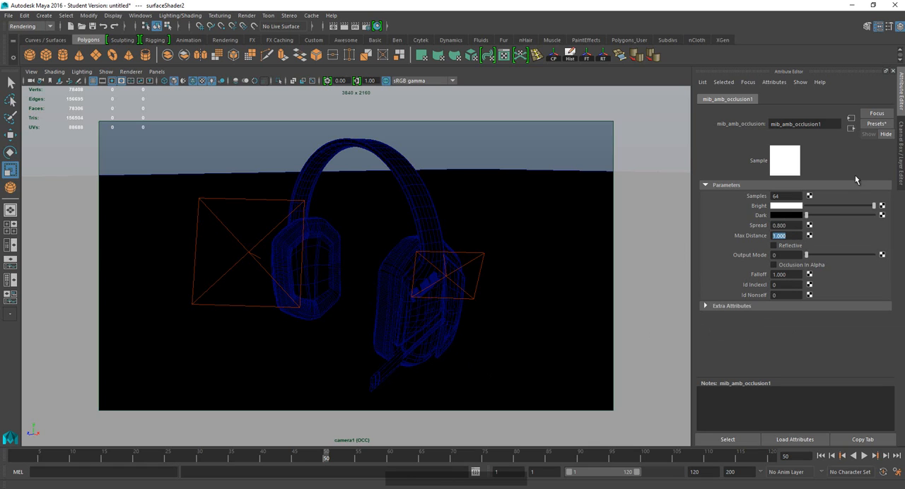
Reopen the OCC render layer's attributes, go through its surface shader to the ambient occlusion node, and set Max Distance to 100.
click(901, 152)
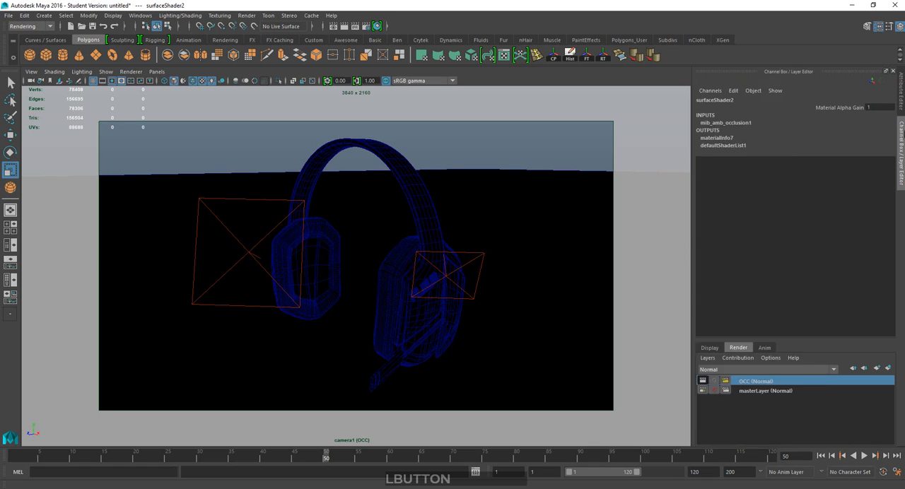
right_click(850, 382)
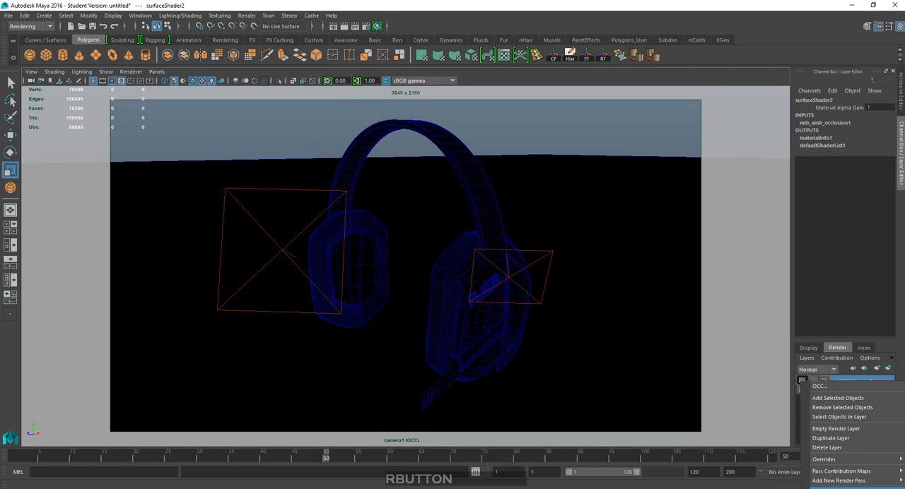
click(819, 386)
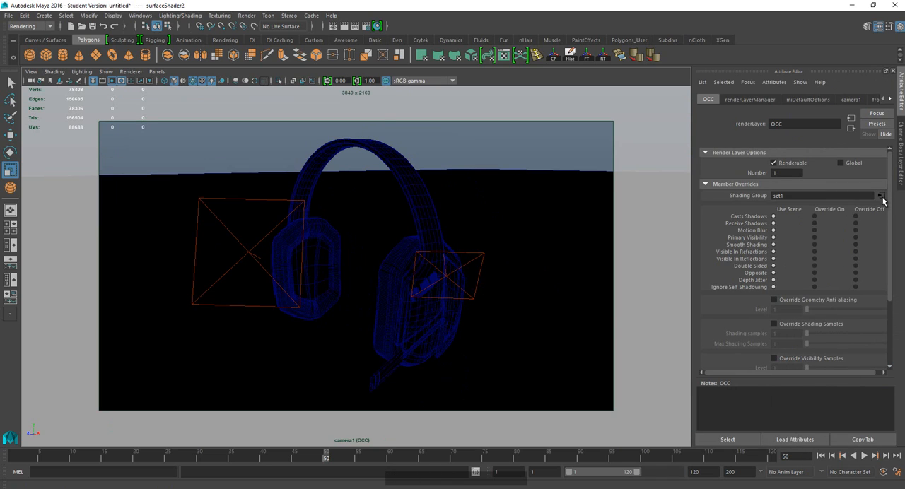
click(880, 195)
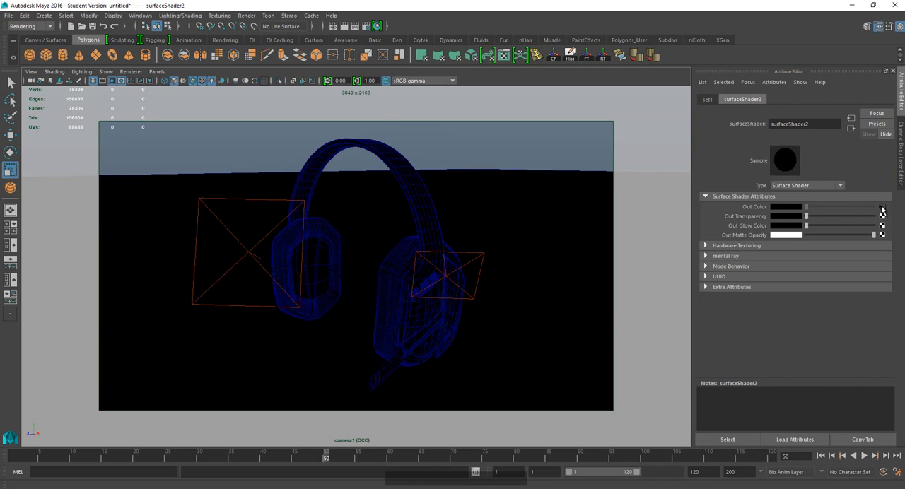
click(881, 207)
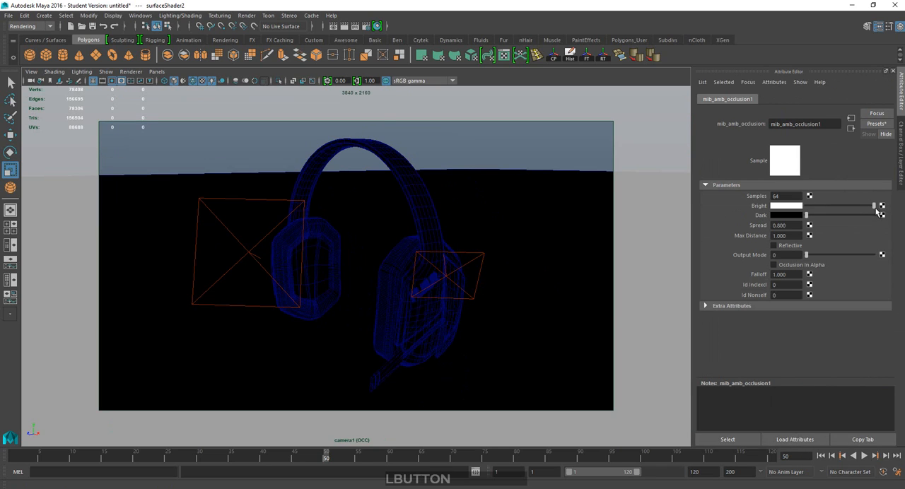
click(791, 236)
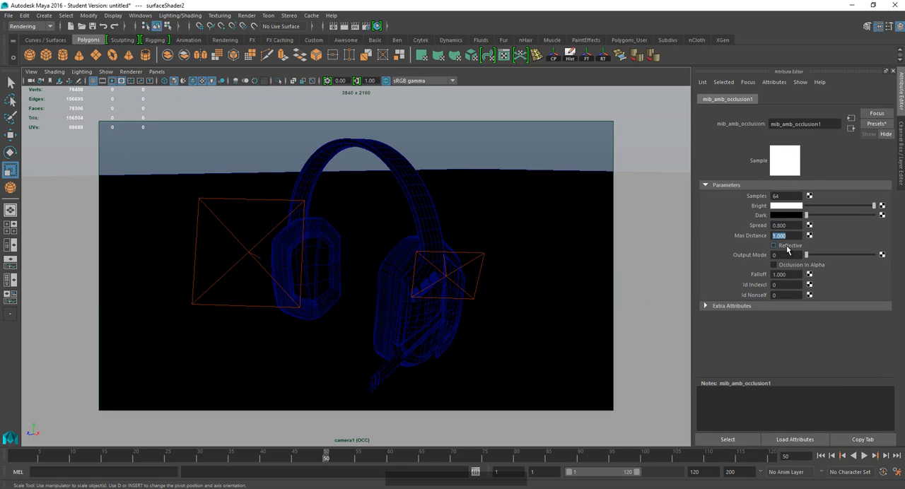
text(100)
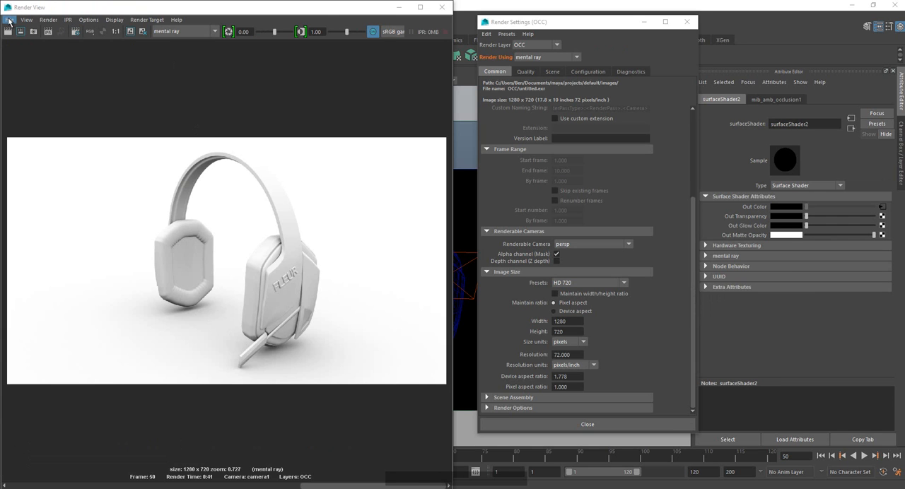
click(9, 21)
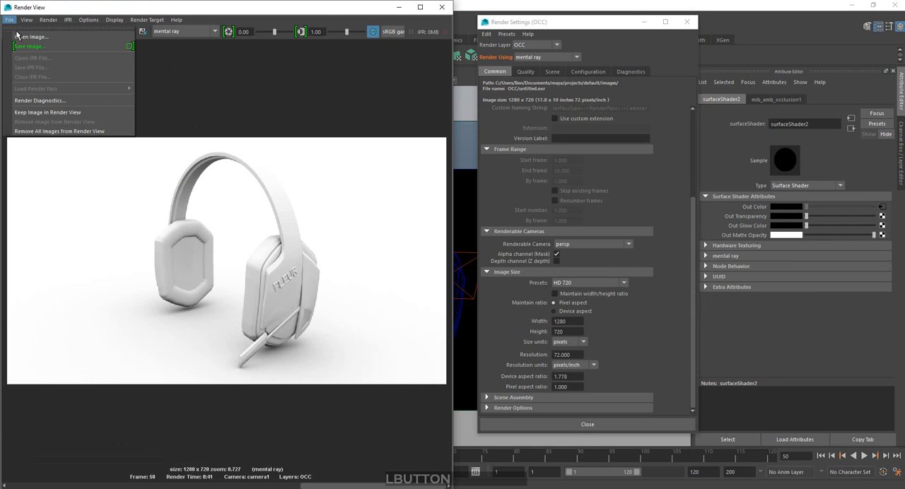
click(41, 47)
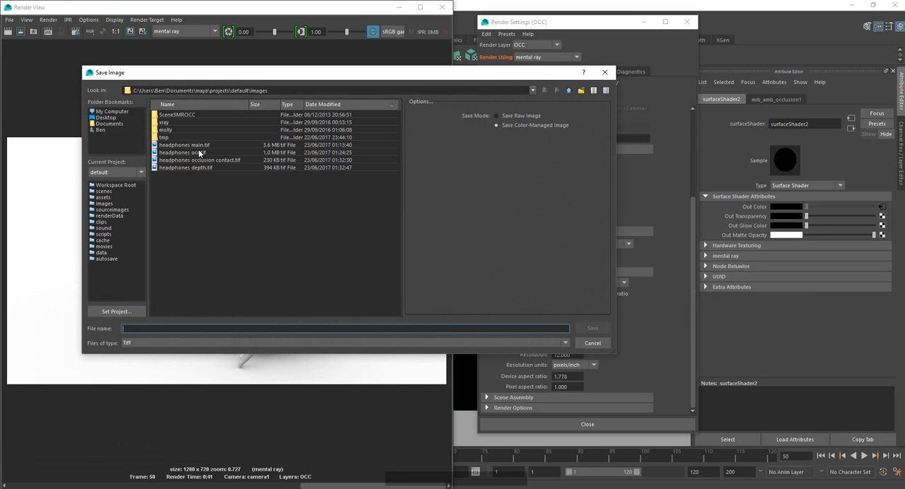
click(592, 343)
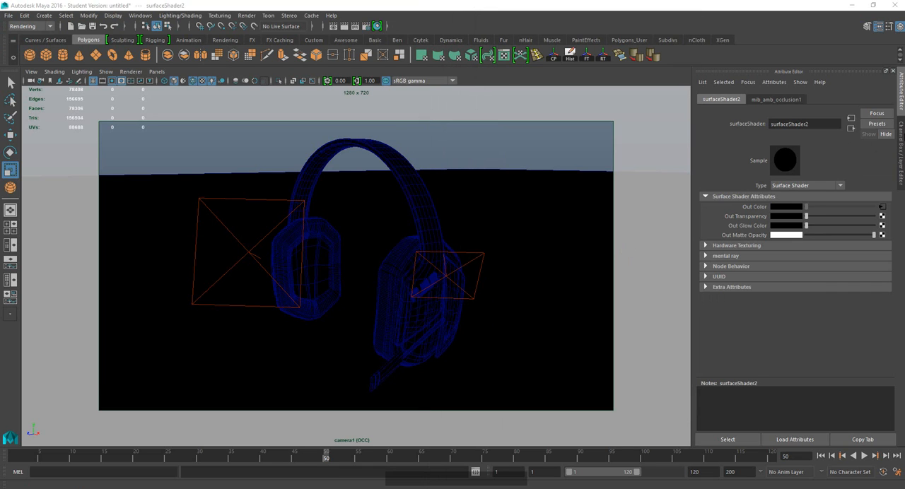
Create a new render layer from all objects in masterLayer and rename it Depth.
click(901, 140)
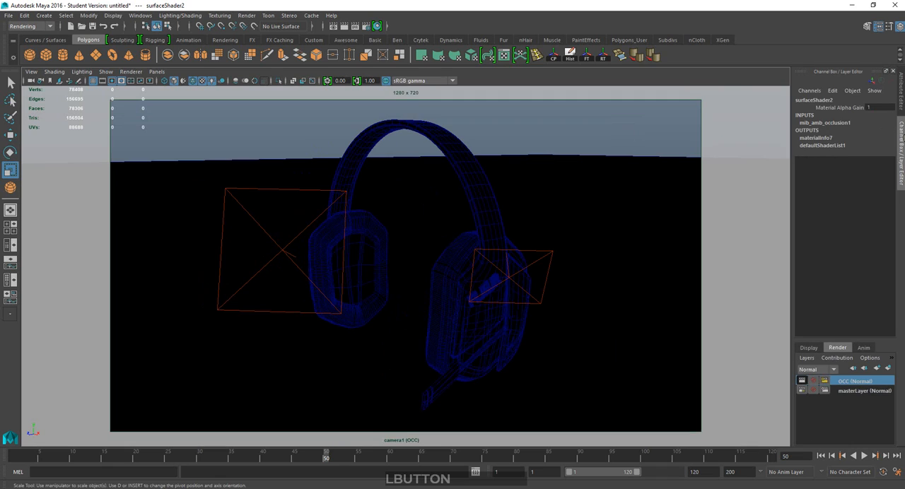
click(847, 390)
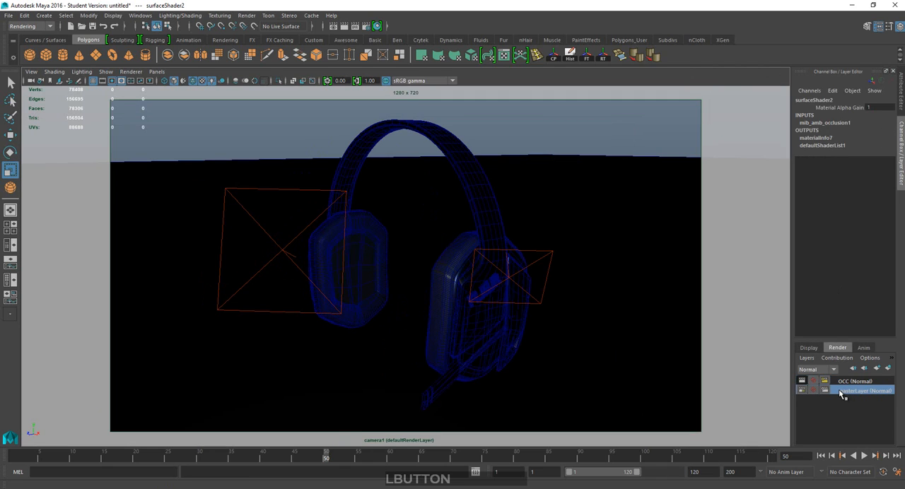
right_click(842, 389)
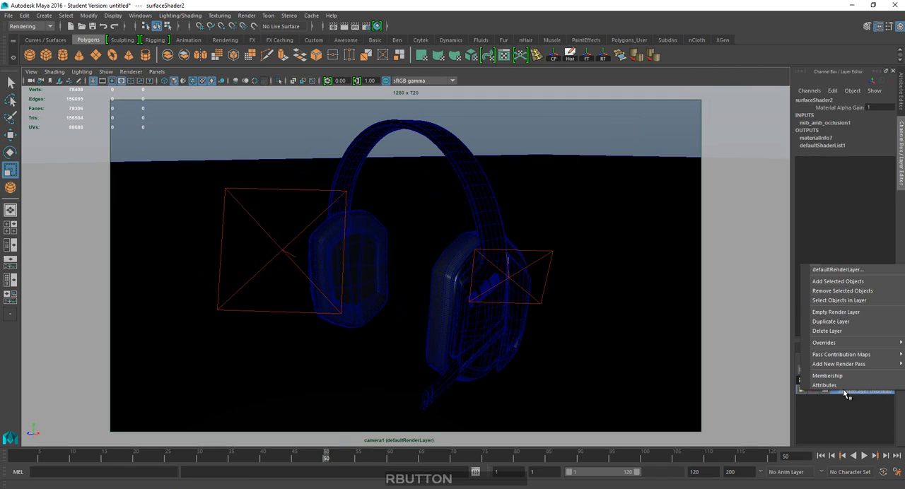
click(839, 299)
click(890, 370)
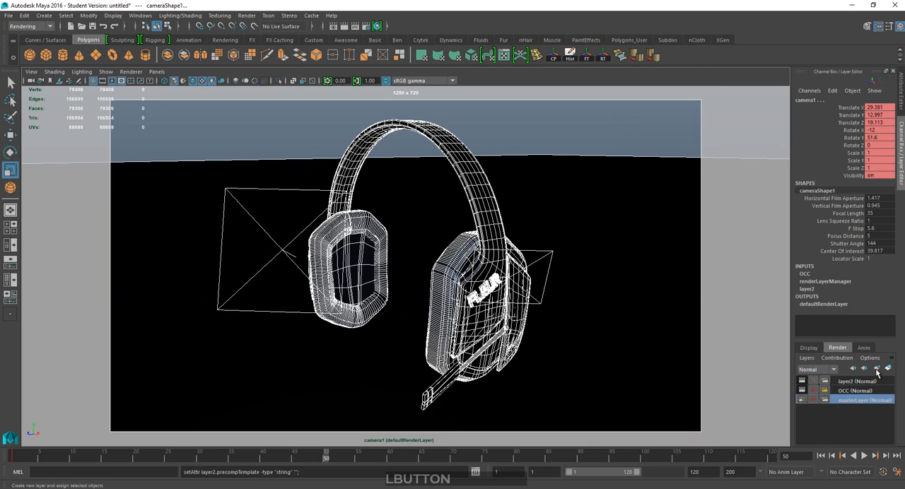
double_click(873, 380)
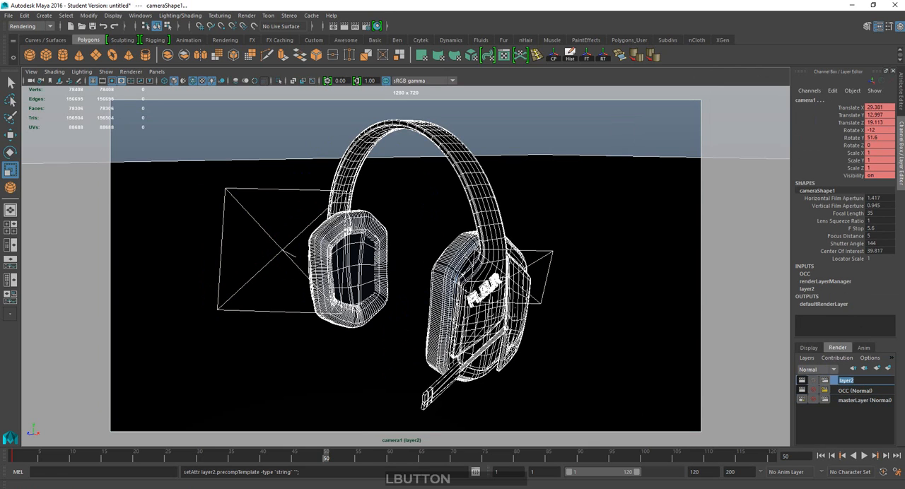
text(Depth)
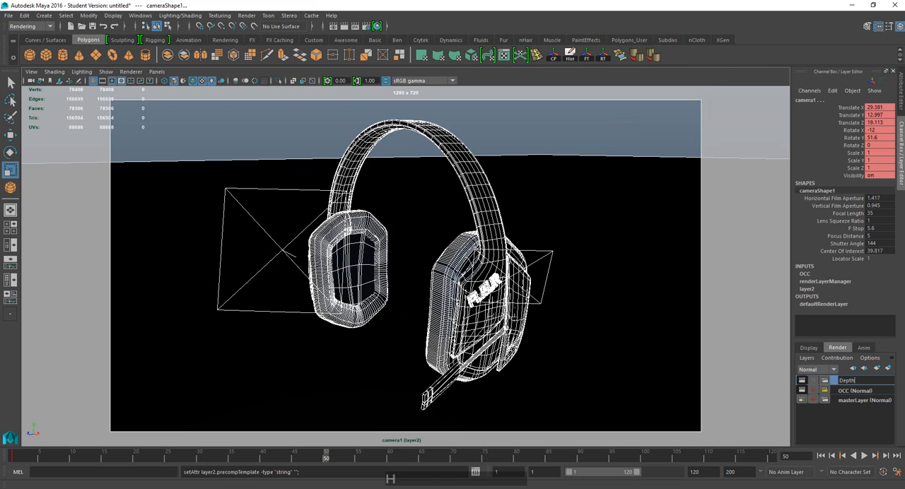
key(KP_Enter)
Apply the Luminance Depth preset to the Depth render layer and toggle textured viewport display off and on to check the shading.
right_click(857, 381)
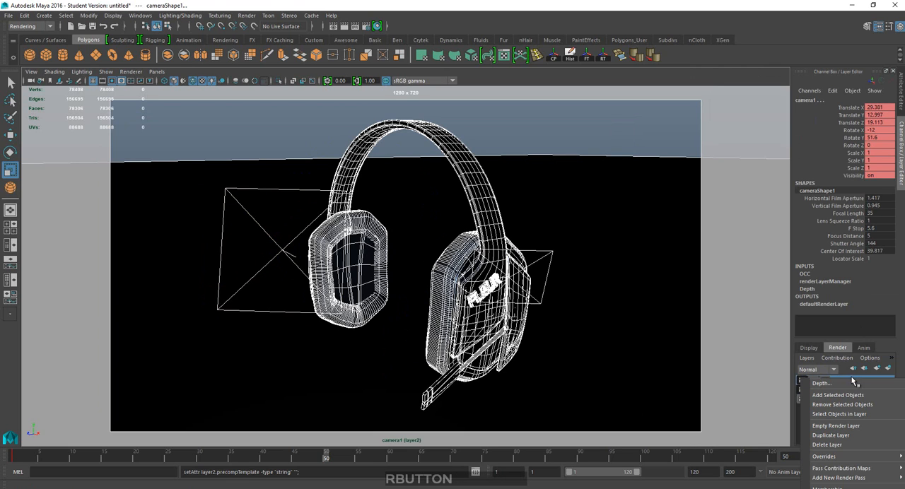
click(842, 488)
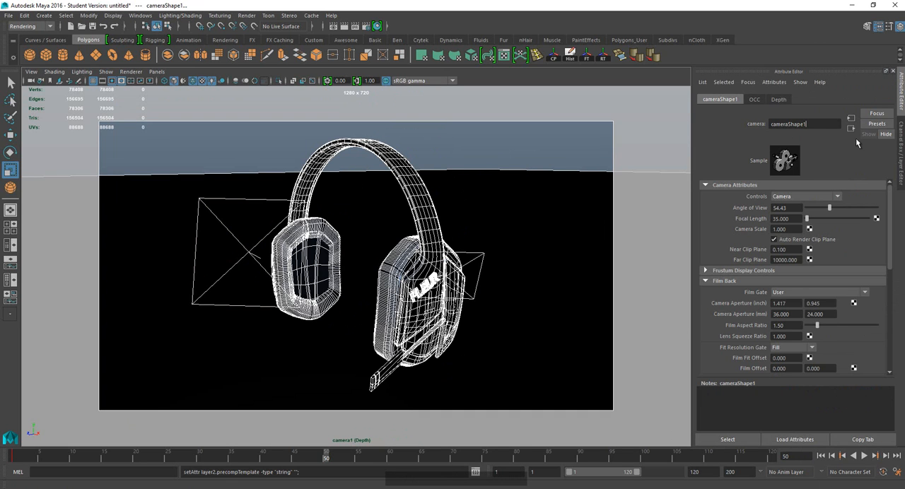
click(778, 100)
click(900, 142)
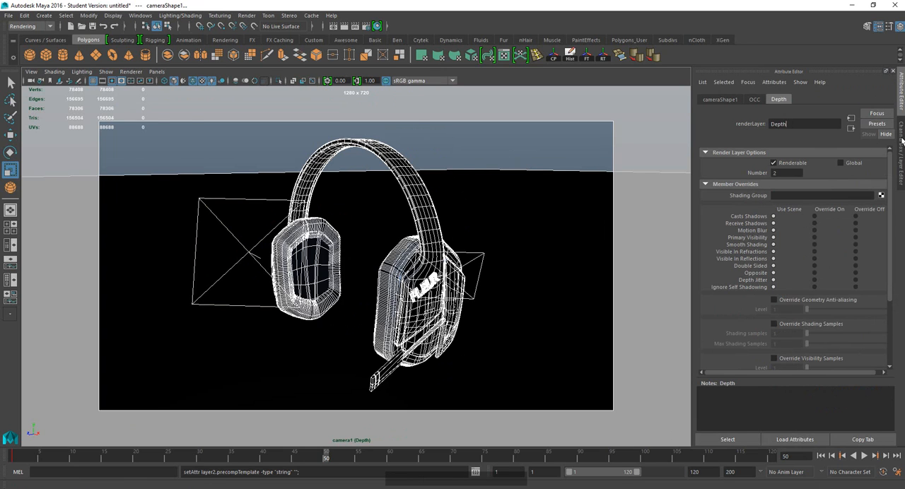
right_click(847, 390)
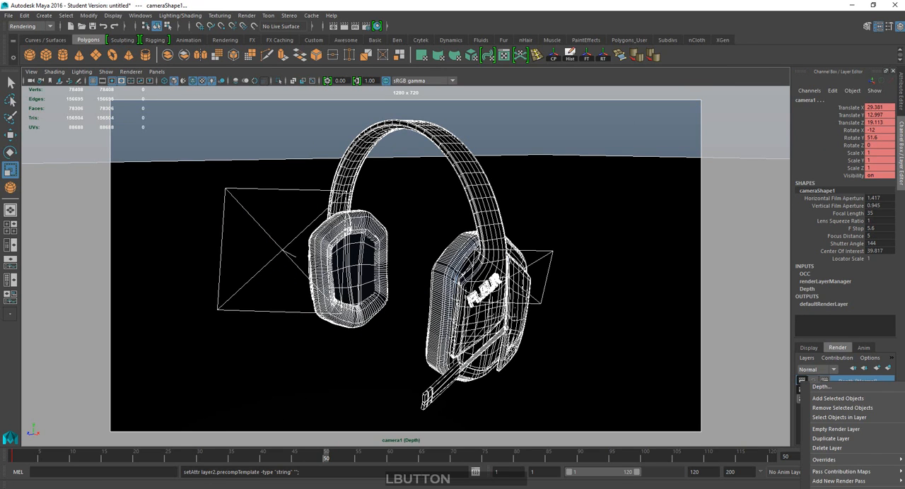
click(851, 472)
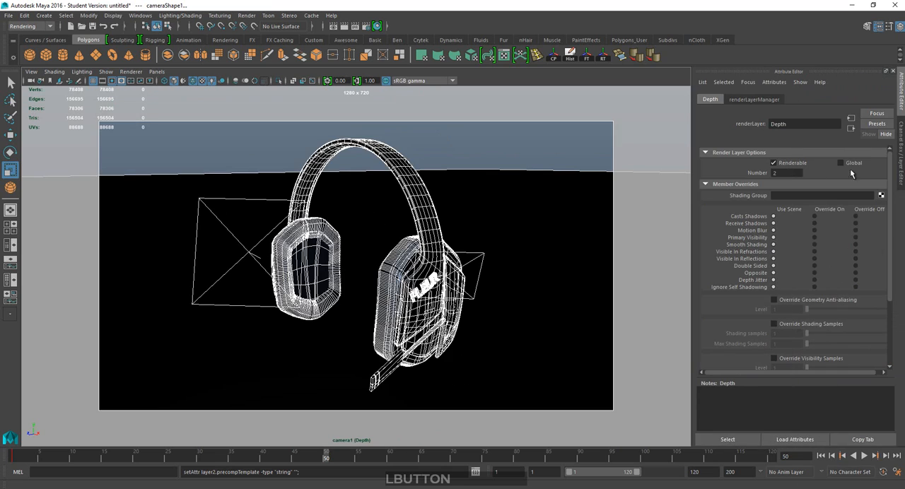
click(876, 123)
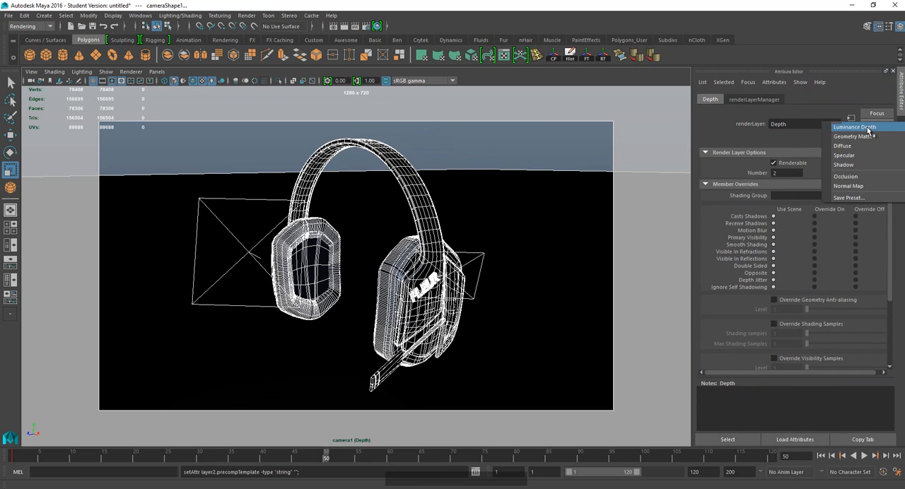
click(866, 128)
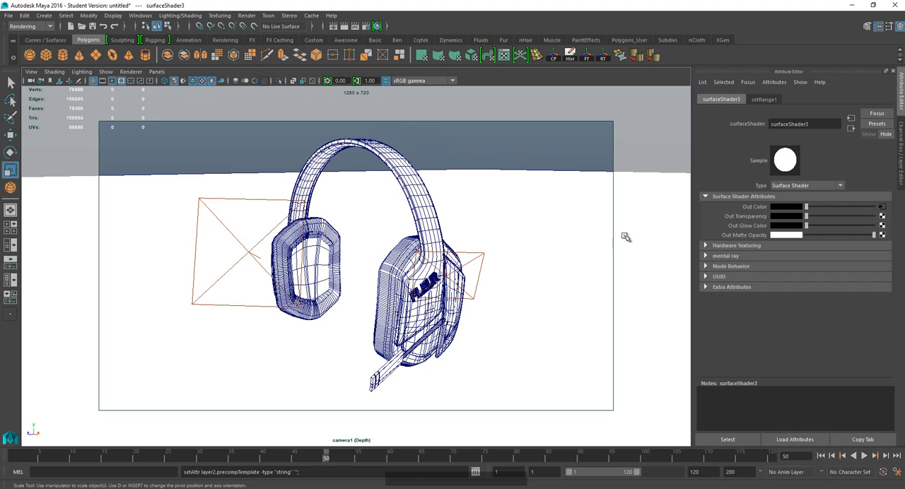
click(202, 81)
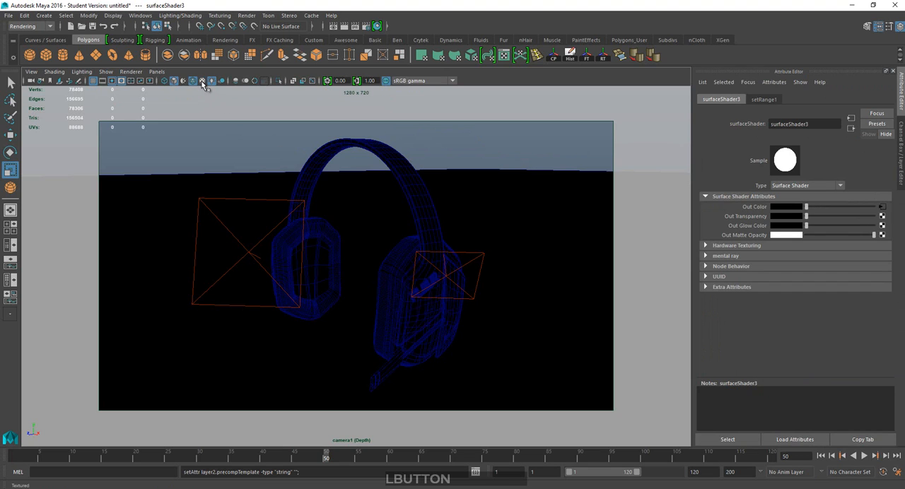
click(201, 82)
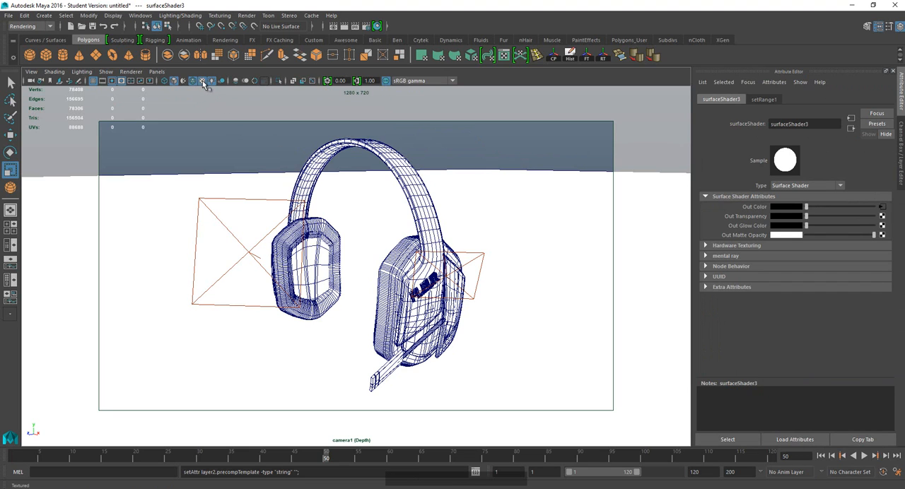
Open the set range node feeding the depth shader's Out Color and break the connections on Old Min and Old Max.
click(882, 207)
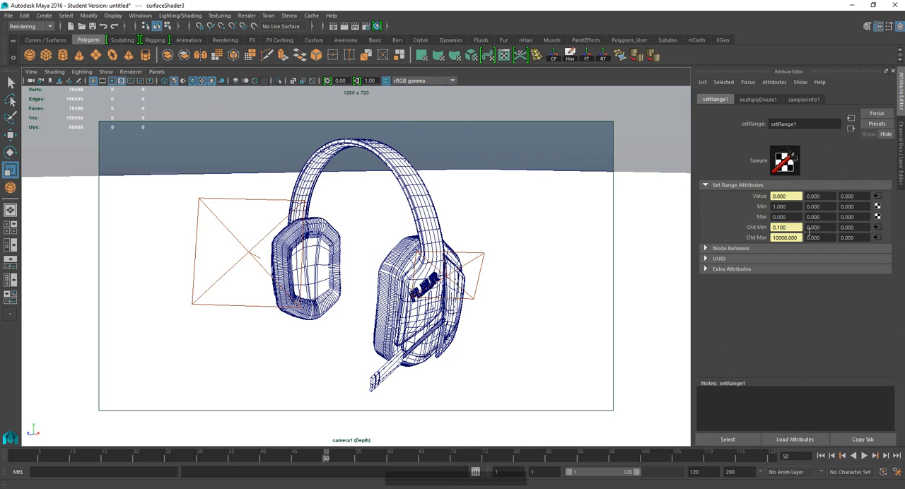
right_click(783, 227)
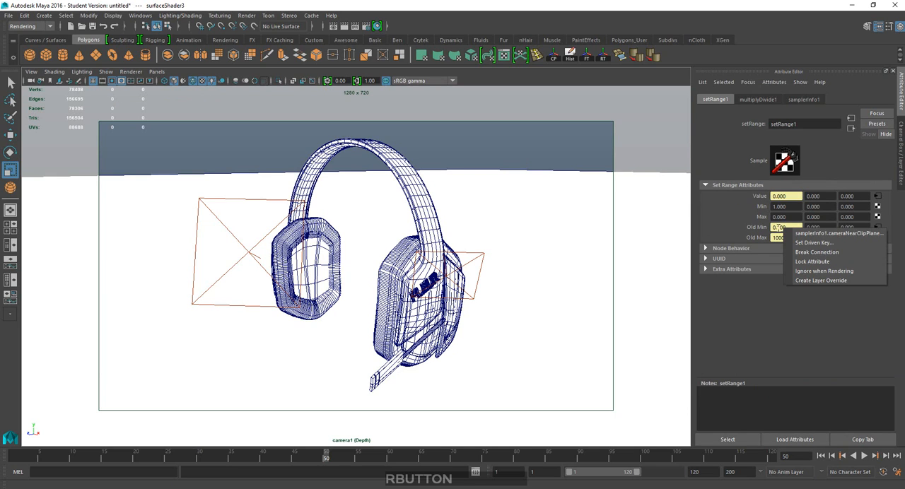
click(812, 252)
right_click(785, 237)
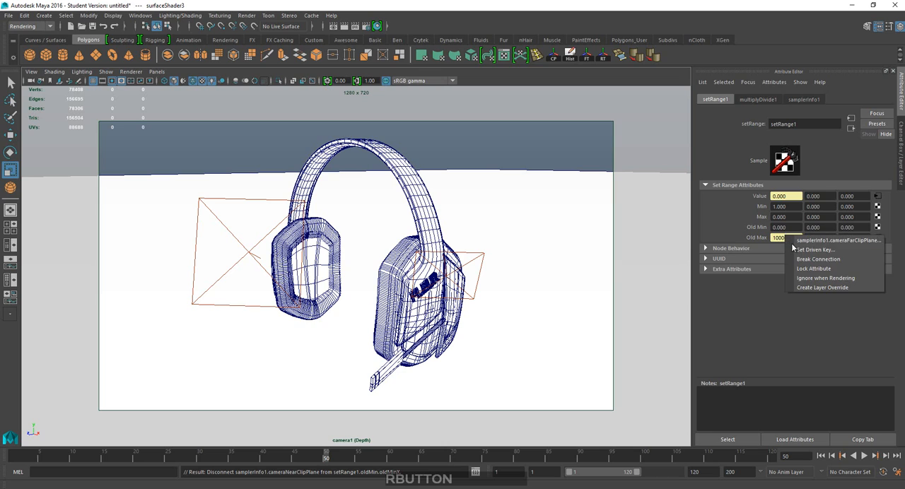
click(806, 251)
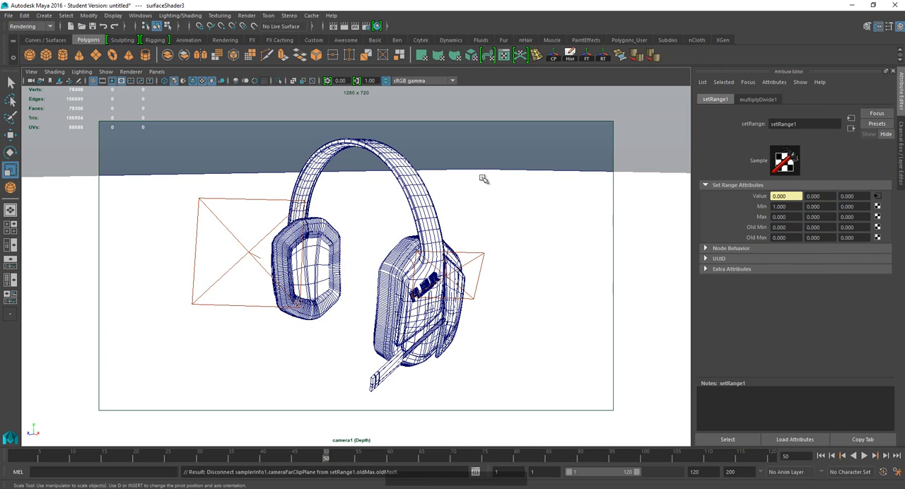
Try an Old Max of 20 on the depth shader's set range node, and set it to 100 instead.
click(791, 234)
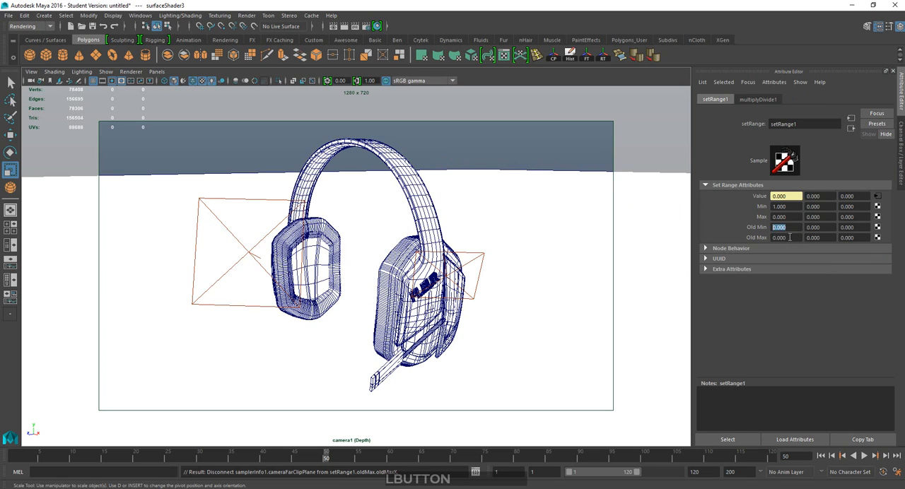
text(2)
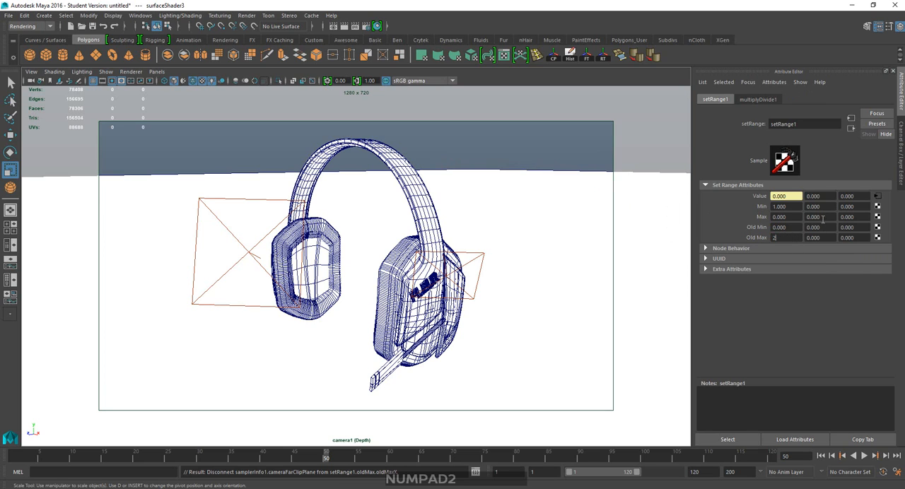
text(0)
key(Return)
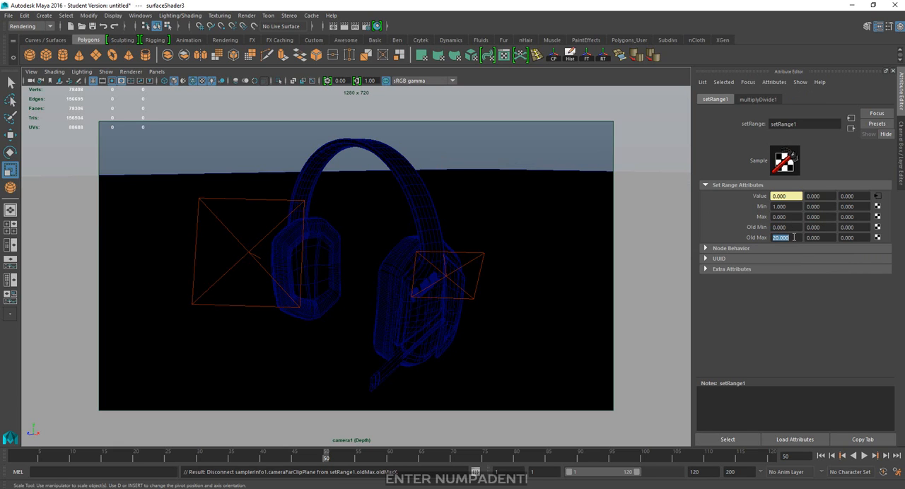
text(100)
key(Return)
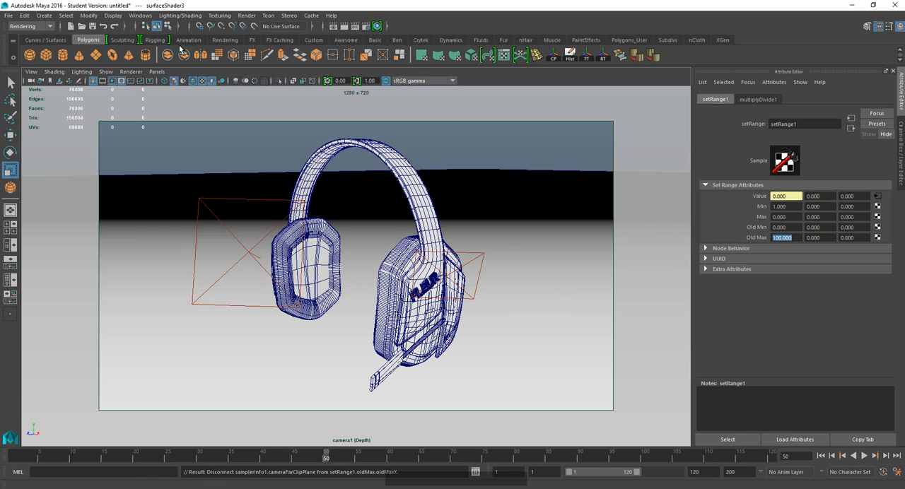
Turn on the Object Details heads-up display and select the far ear cushion to read its distance from camera.
click(113, 15)
mouse_move(189, 49)
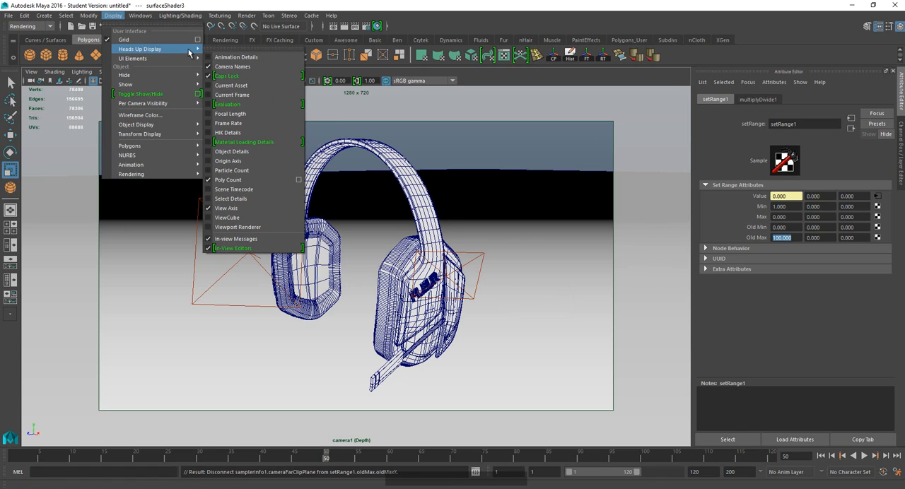
click(259, 151)
click(340, 240)
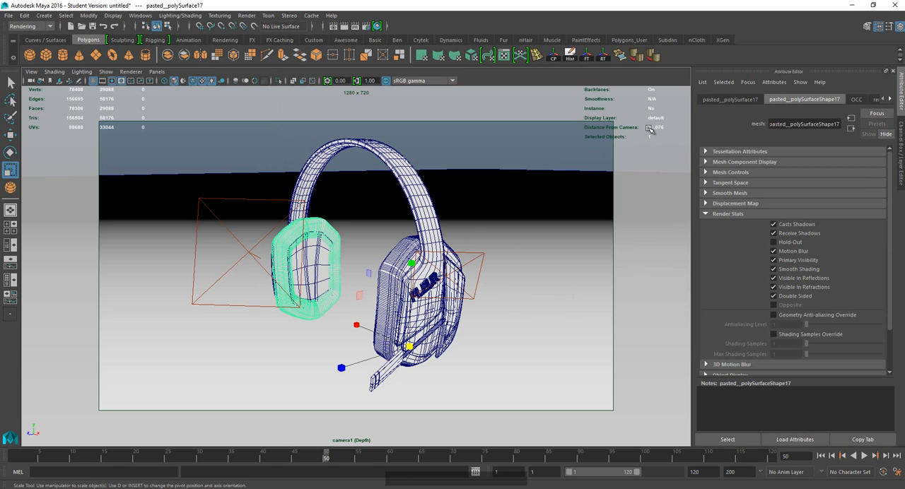
Reopen the set range node through the Depth render layer's shading group and try an Old Max of 36.
click(900, 147)
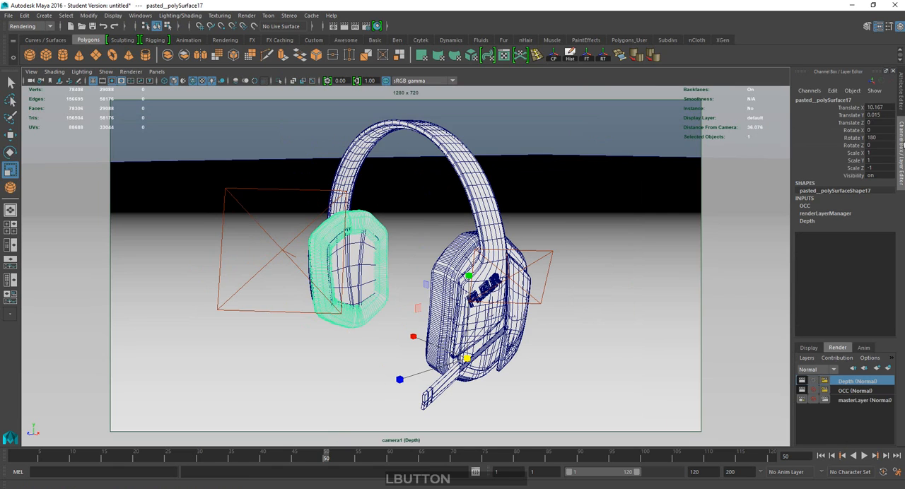
click(900, 99)
click(890, 100)
click(889, 100)
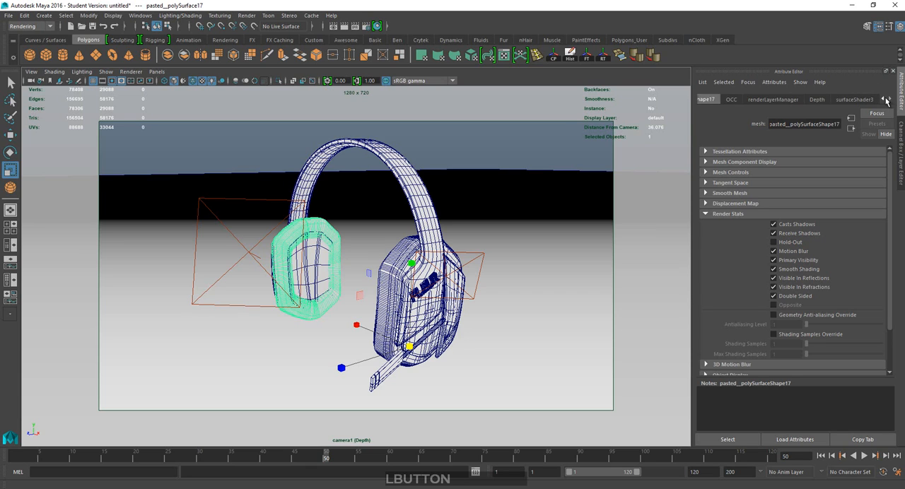
click(822, 99)
click(880, 195)
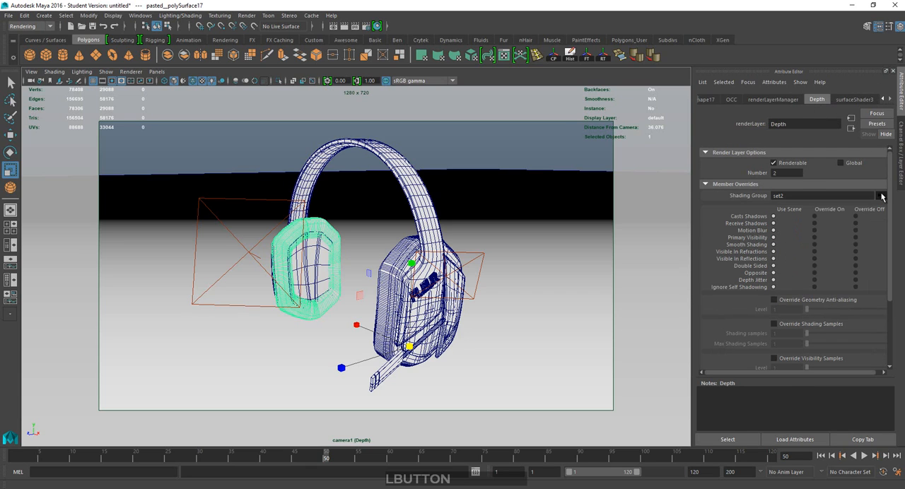
click(881, 211)
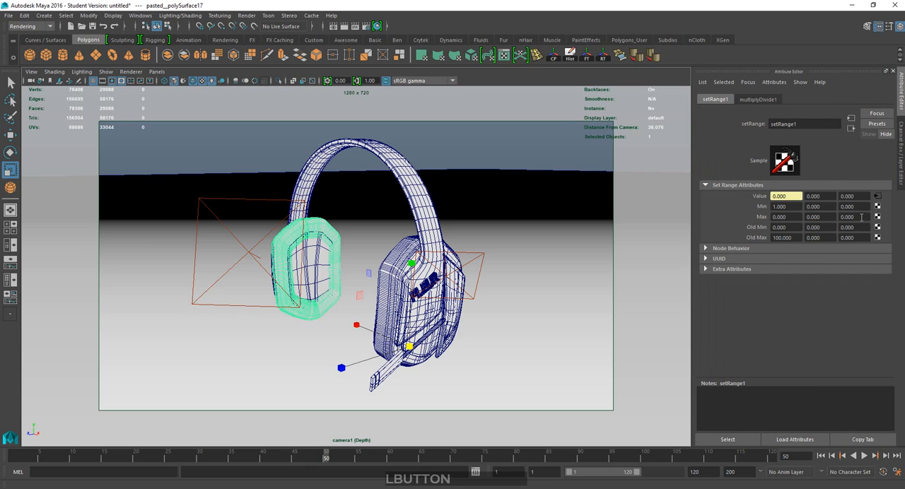
click(778, 238)
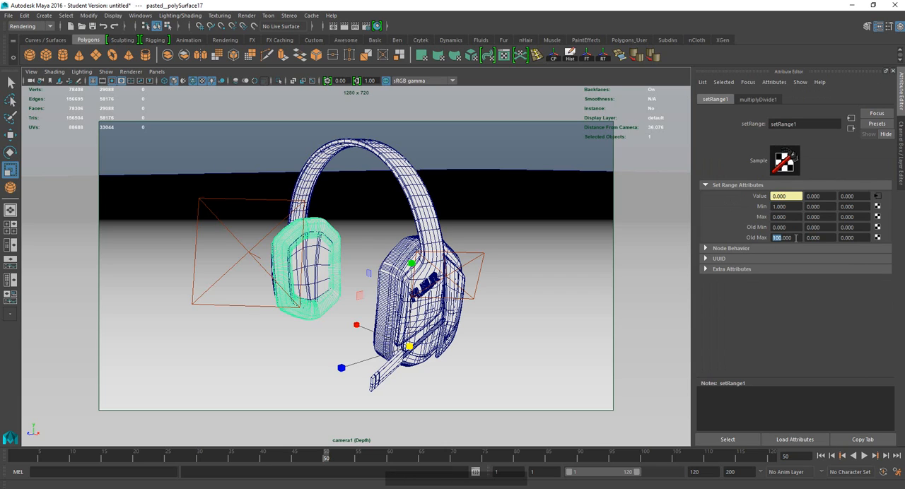
text(36)
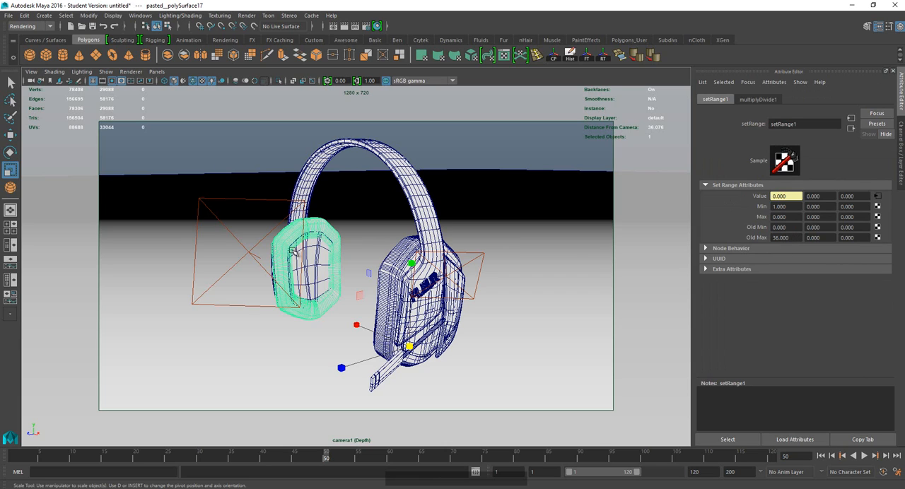
key(KP_Enter)
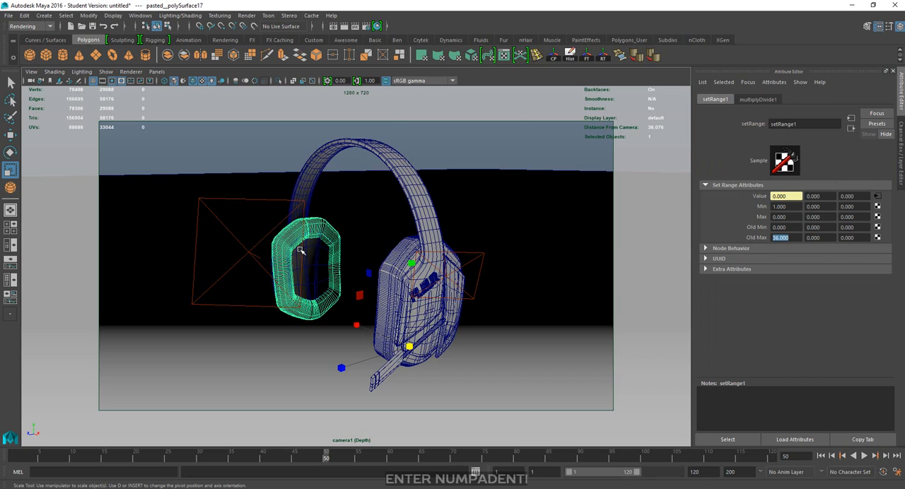
Select the ground plane, turn off wireframe on shaded, and reopen the set range node feeding the depth shader's Out Color.
click(318, 365)
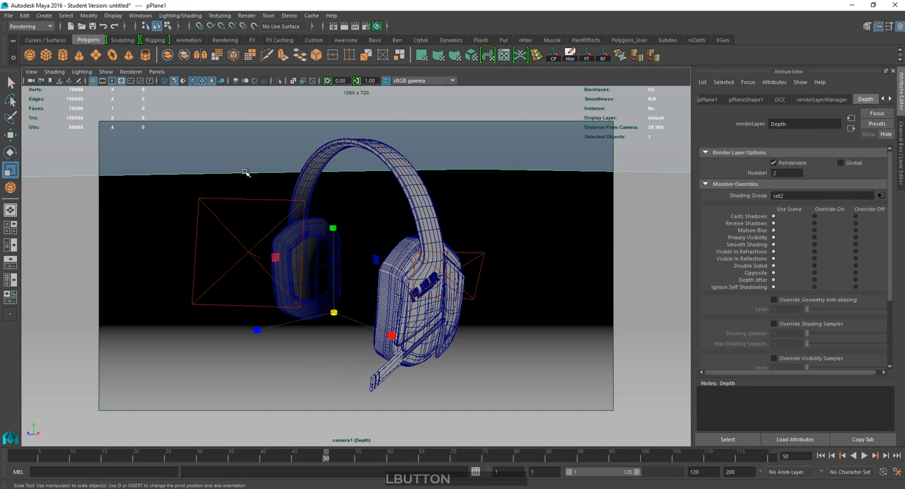
click(198, 82)
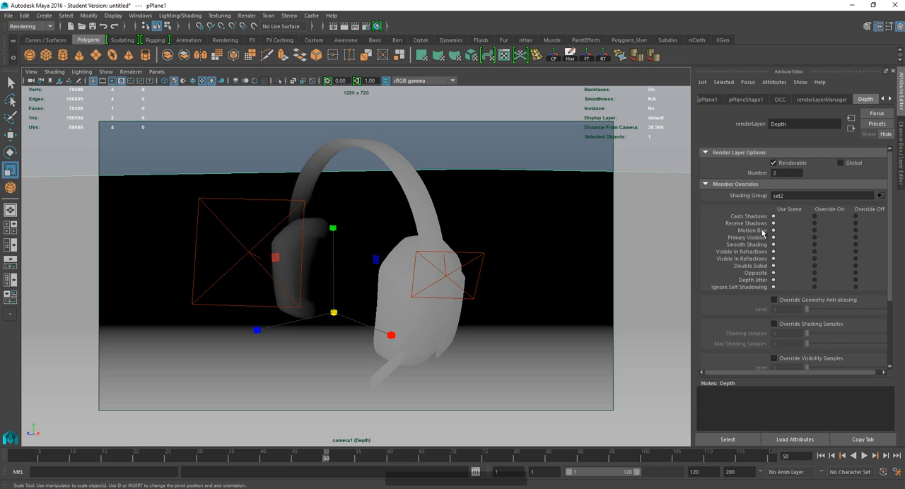
click(881, 196)
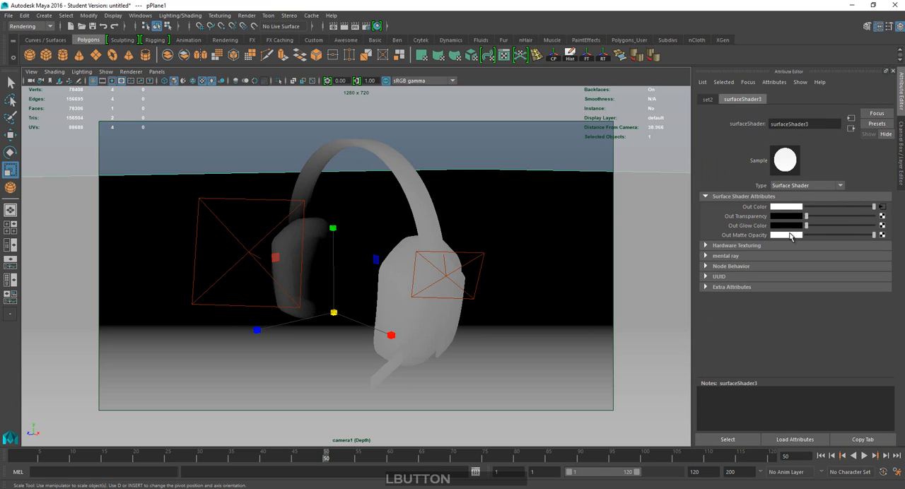
click(881, 206)
Try Old Max values of 45 and 50 on the set range node.
drag(792, 237, 701, 233)
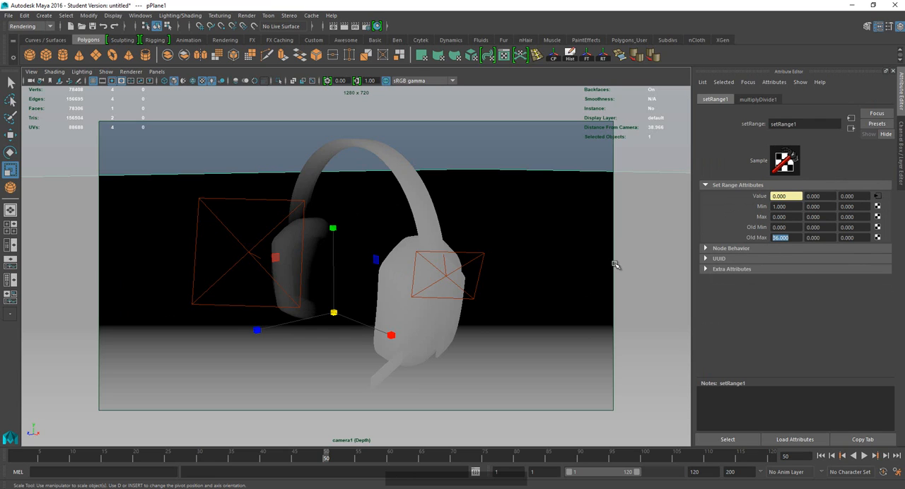
text(45)
key(KP_Enter)
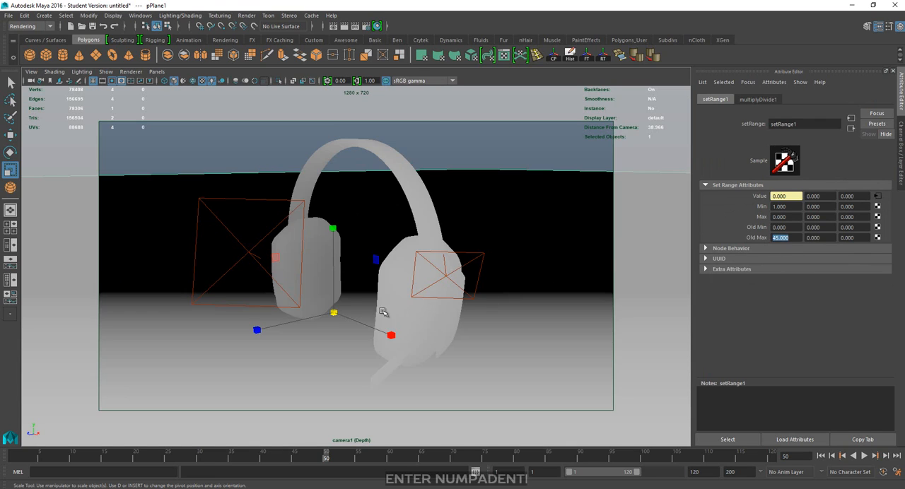
text(50)
key(KP_Enter)
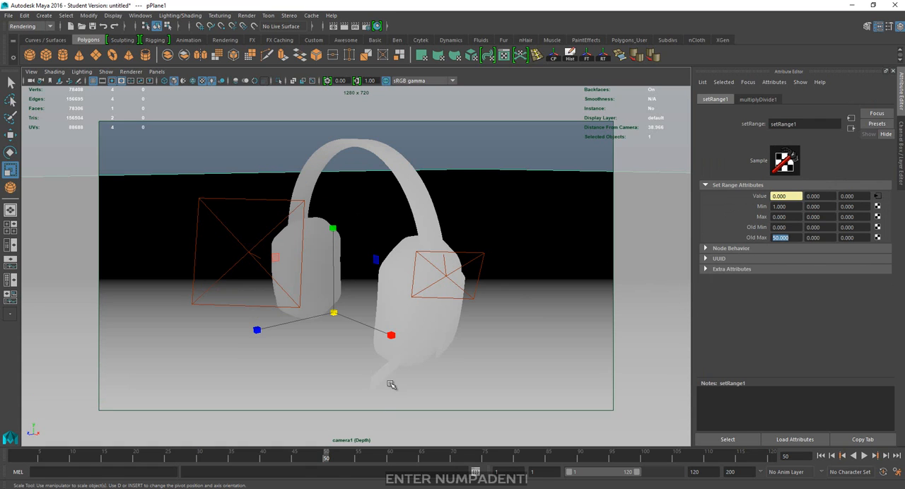
Set the set range node's Old Min to 20 and Old Max to 45.
click(794, 227)
text(20)
key(KP_Enter)
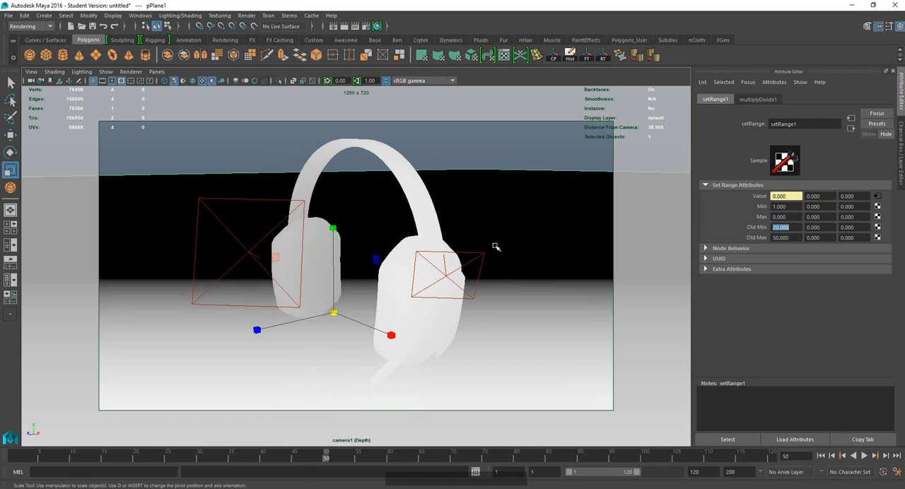
click(796, 238)
text(45)
key(KP_Enter)
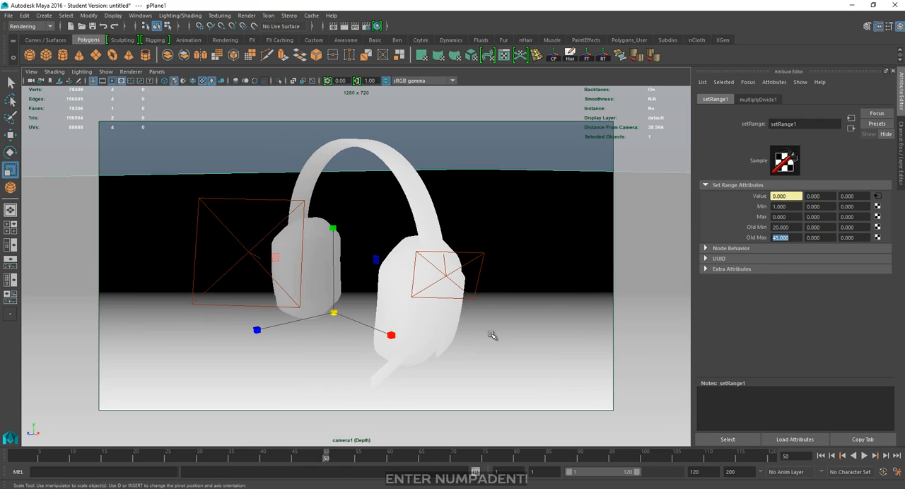
Clear the selection and render the Depth layer from camera1 with Maya Software.
click(255, 152)
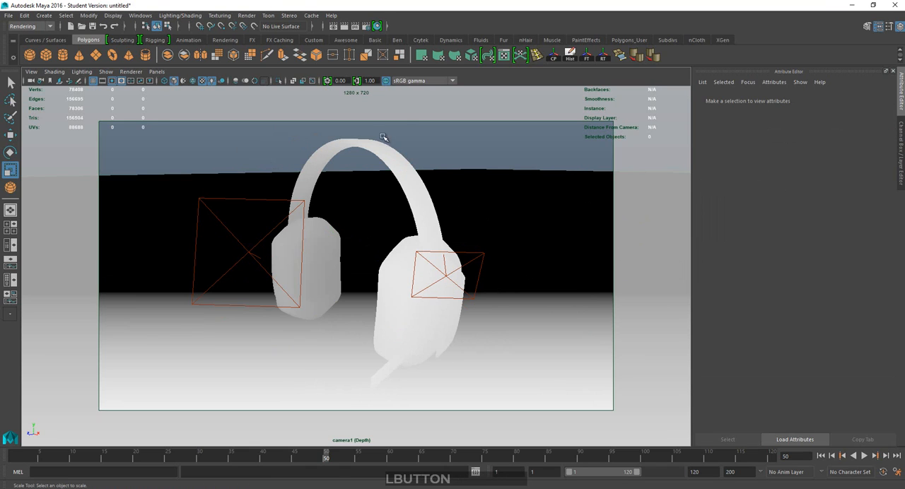
click(344, 27)
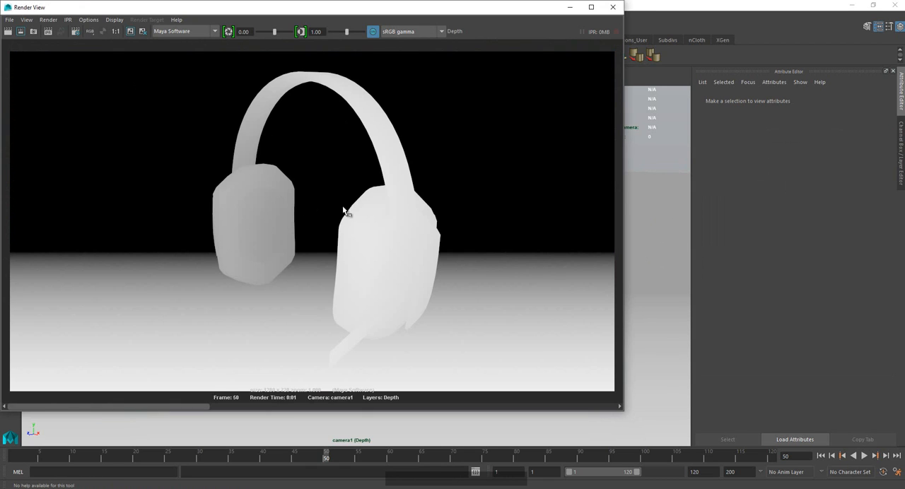
click(170, 32)
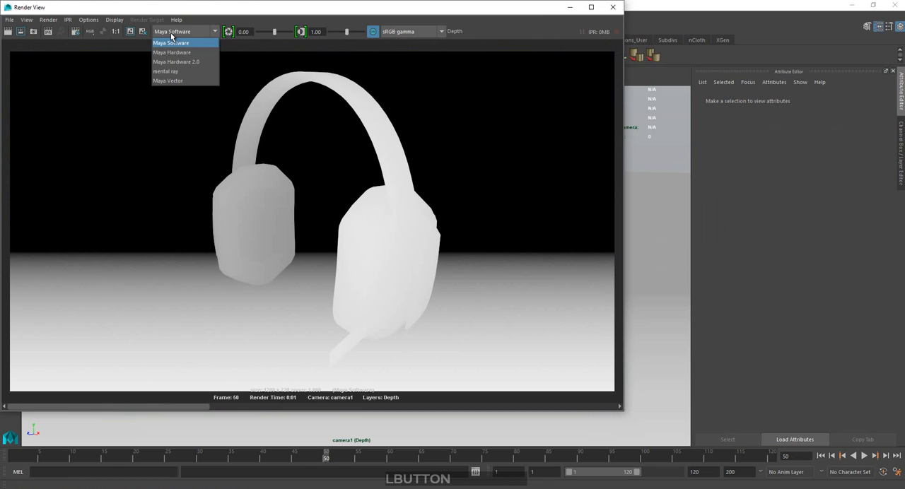
click(163, 34)
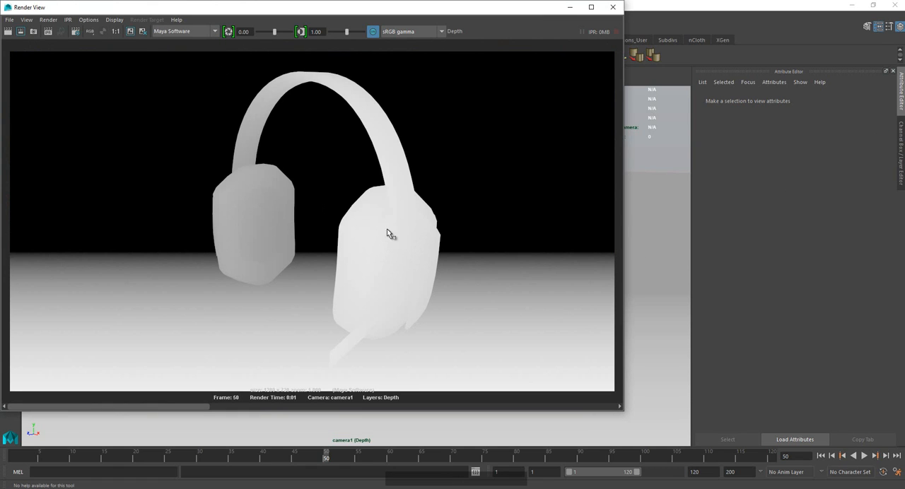
drag(344, 92, 398, 128)
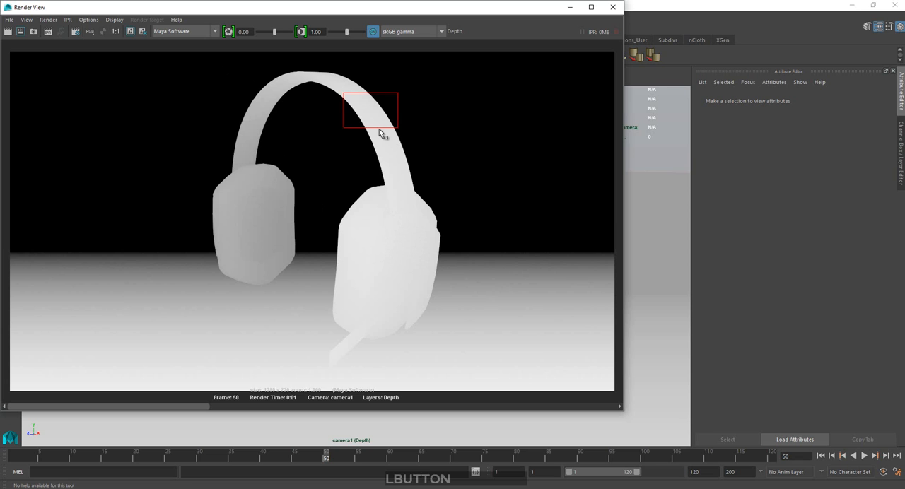
click(379, 129)
Switch the renderer to mental ray and render the Depth layer again.
click(172, 32)
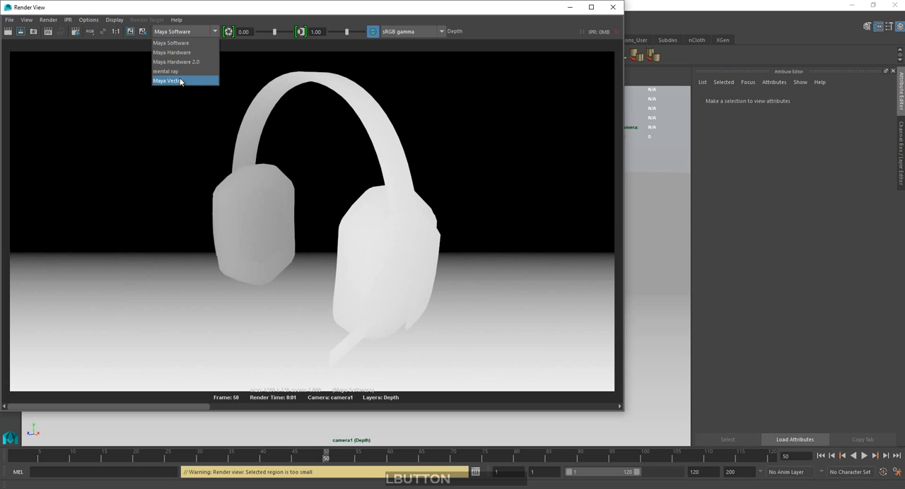
click(181, 72)
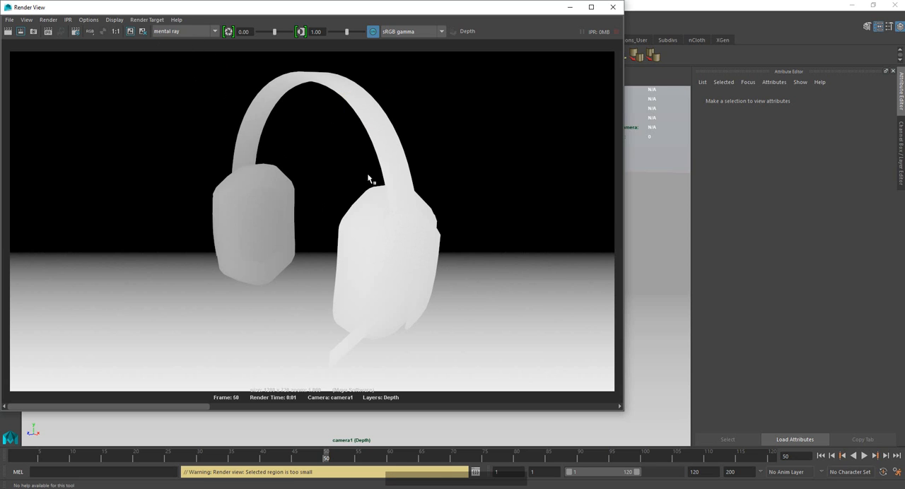
click(8, 31)
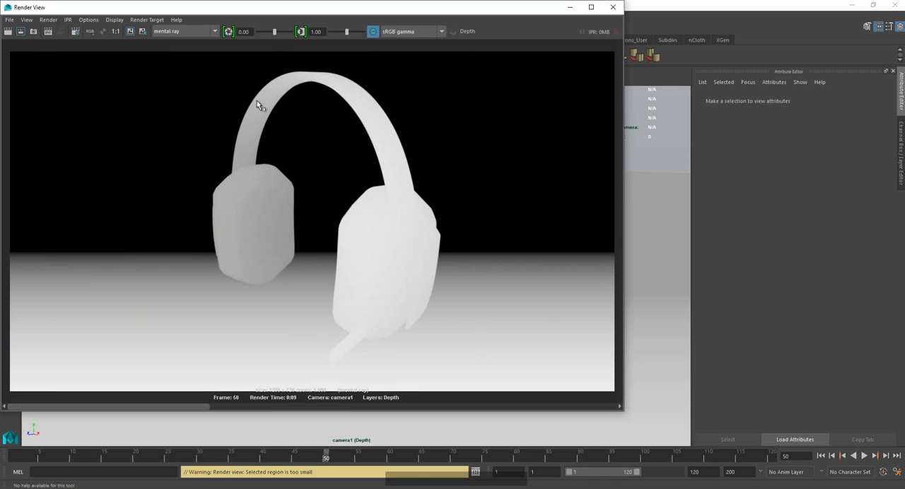
click(12, 21)
click(61, 46)
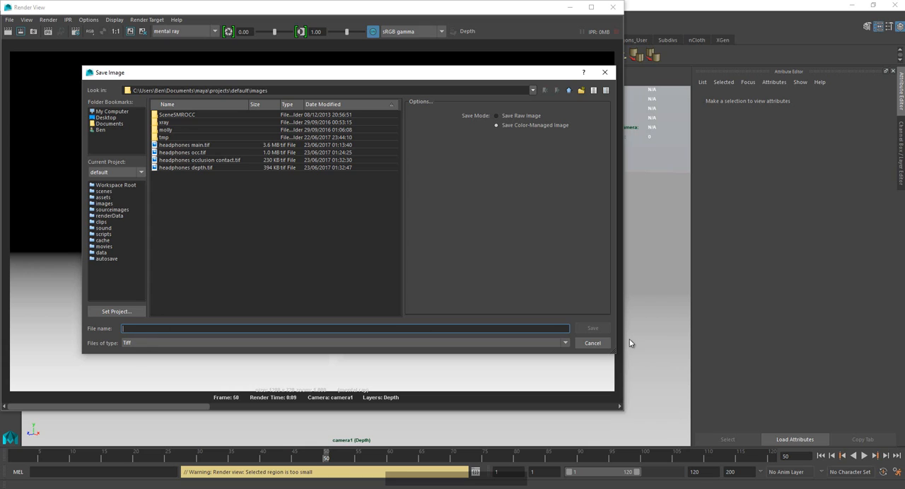
click(590, 344)
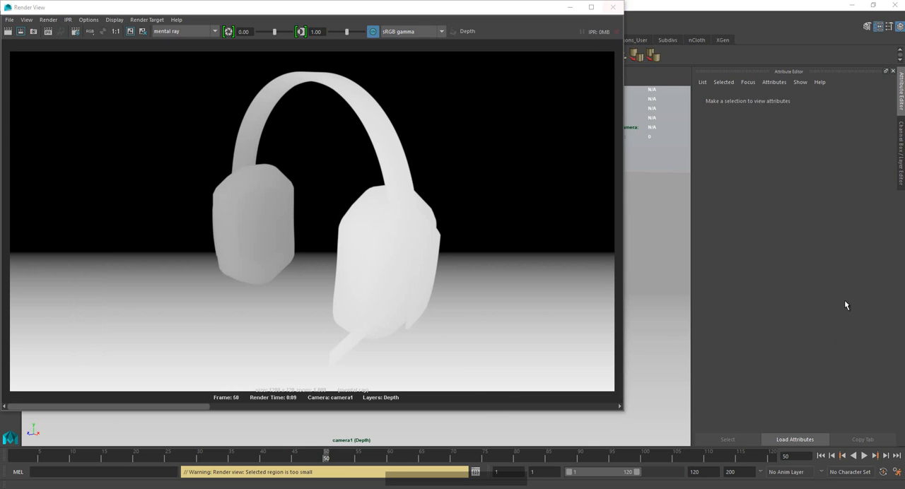
Close the Render View, make masterLayer the active render layer, and turn on the visibility of display layer layer1.
click(613, 7)
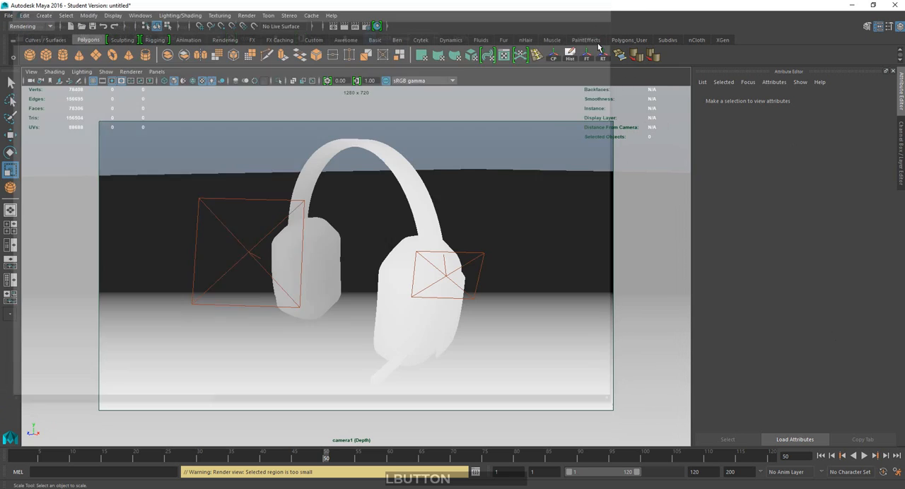
click(901, 141)
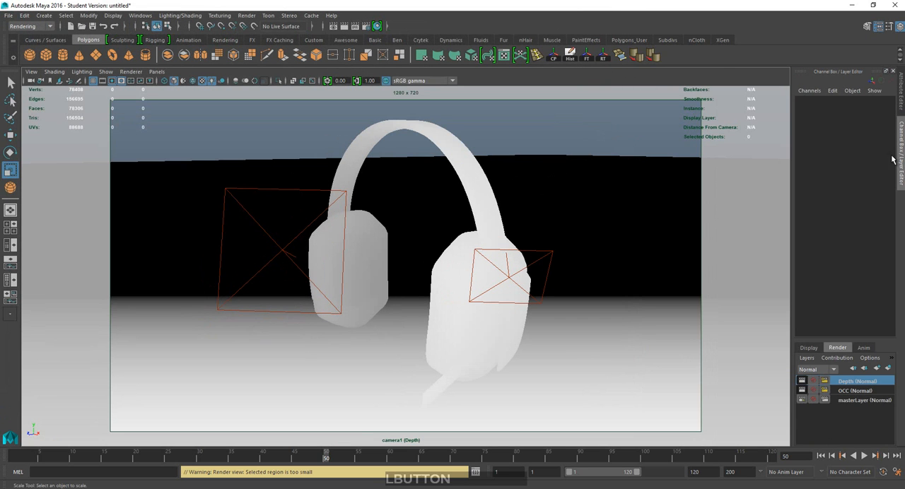
click(849, 400)
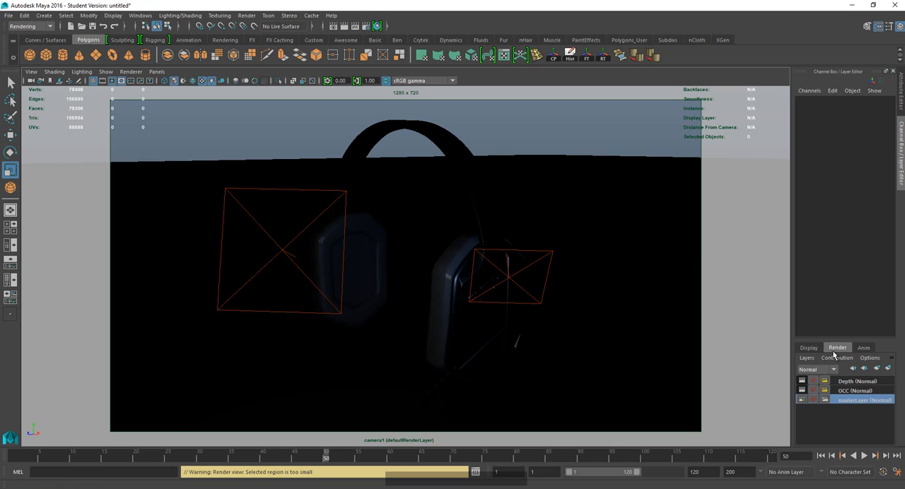
click(807, 348)
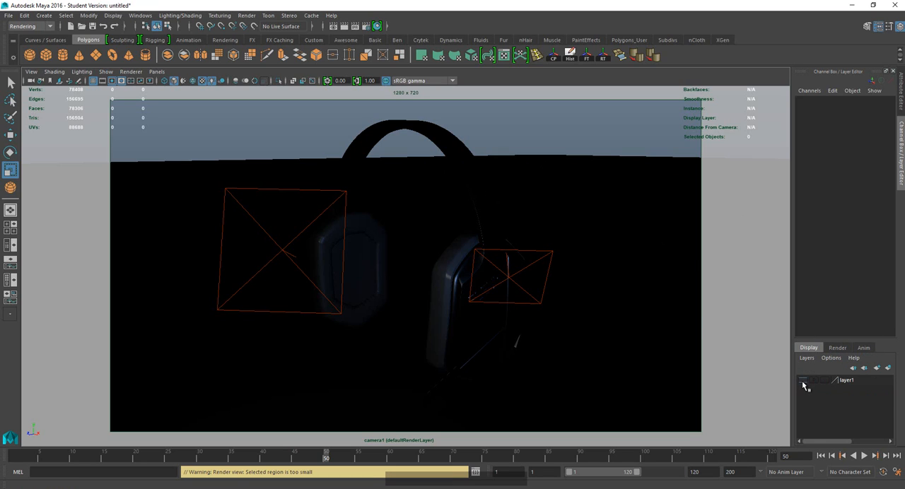
click(802, 380)
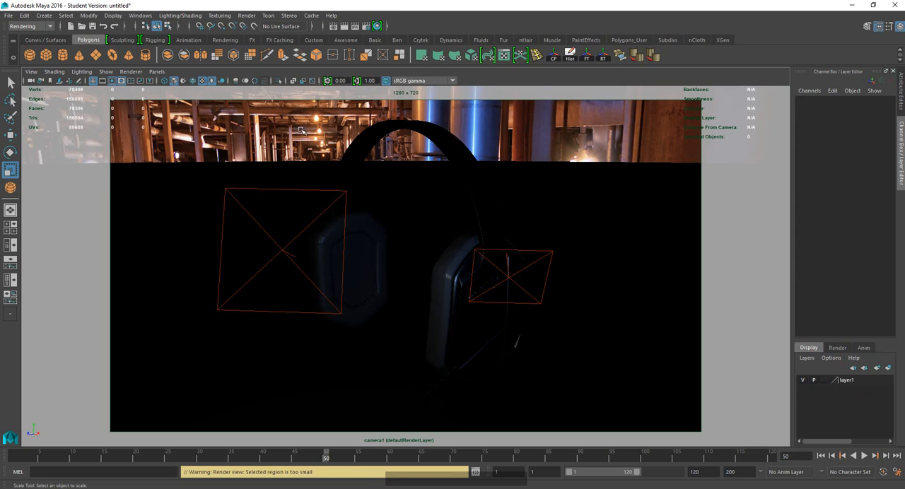
Render masterLayer's current frame, look at the saved passes in the Save Image dialog and close it without saving.
click(836, 348)
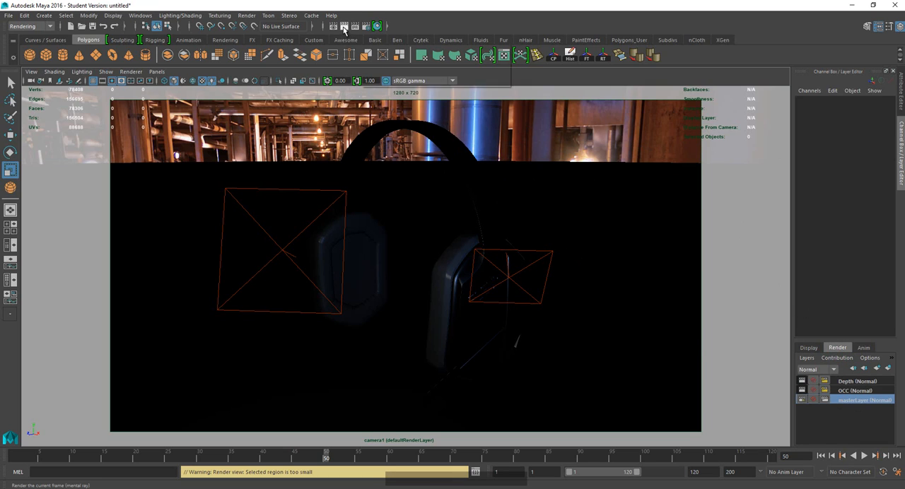
click(344, 27)
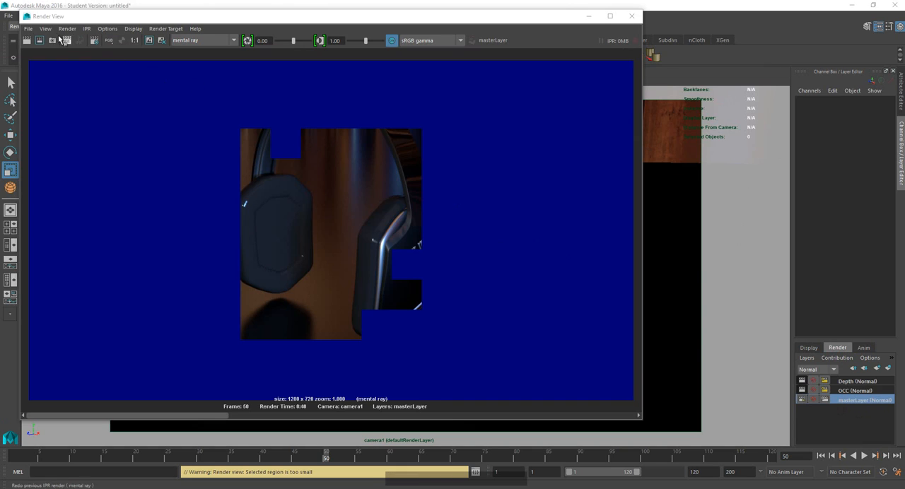
click(28, 29)
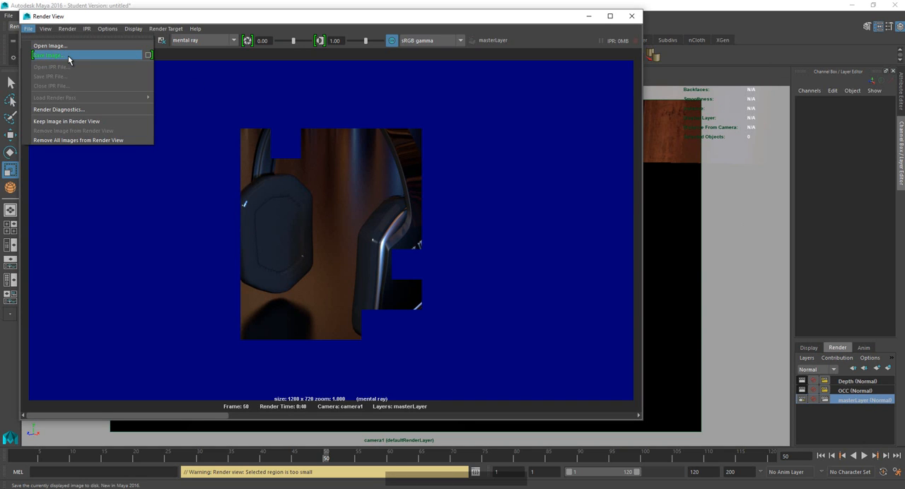
click(68, 55)
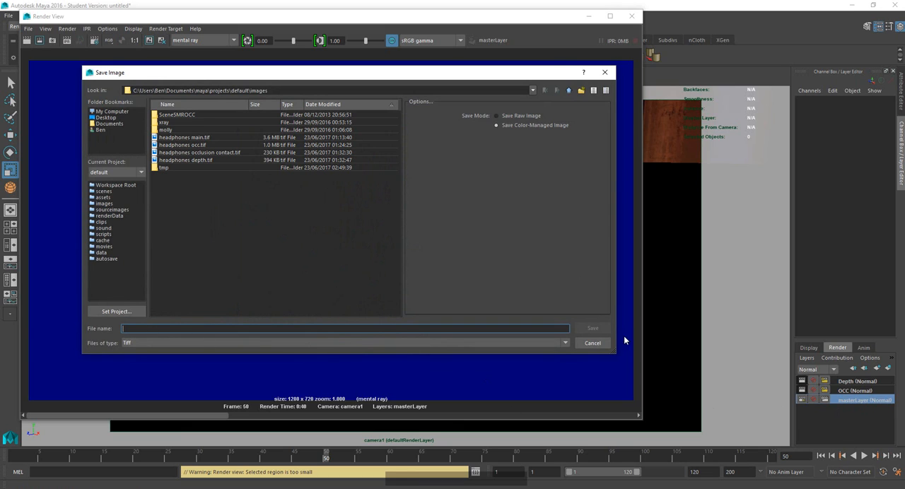
click(592, 343)
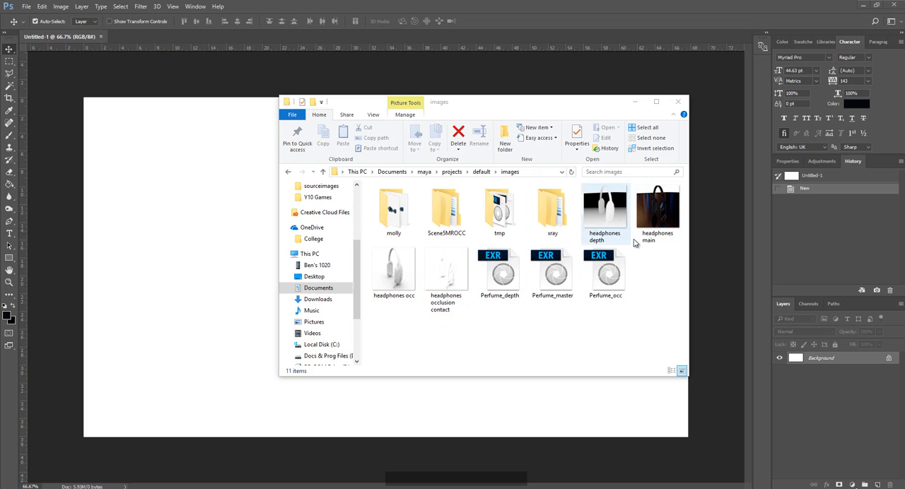
Switch to Photoshop with the images folder open and look over the headphones main, occlusion contact, occ and depth files.
click(673, 221)
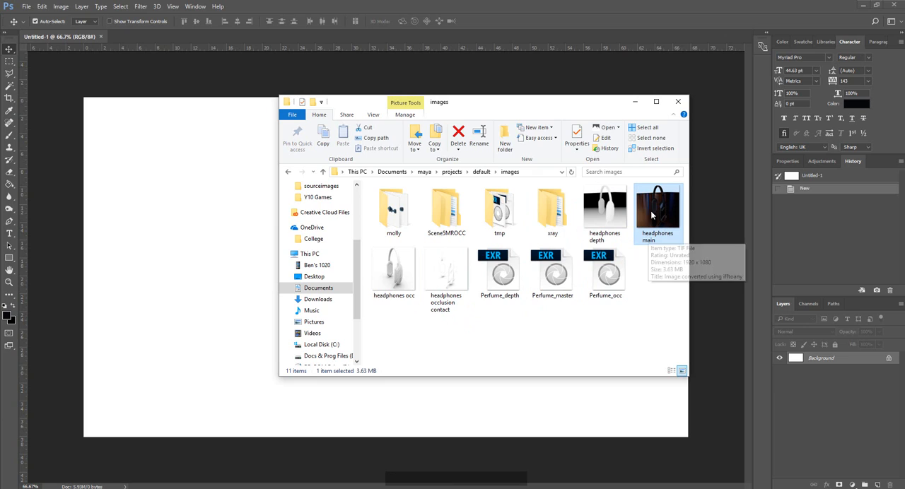
click(446, 285)
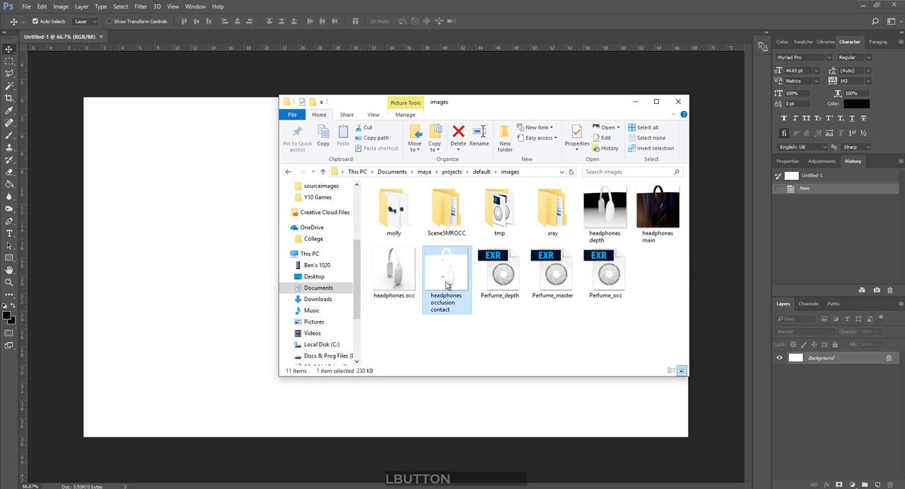
click(390, 265)
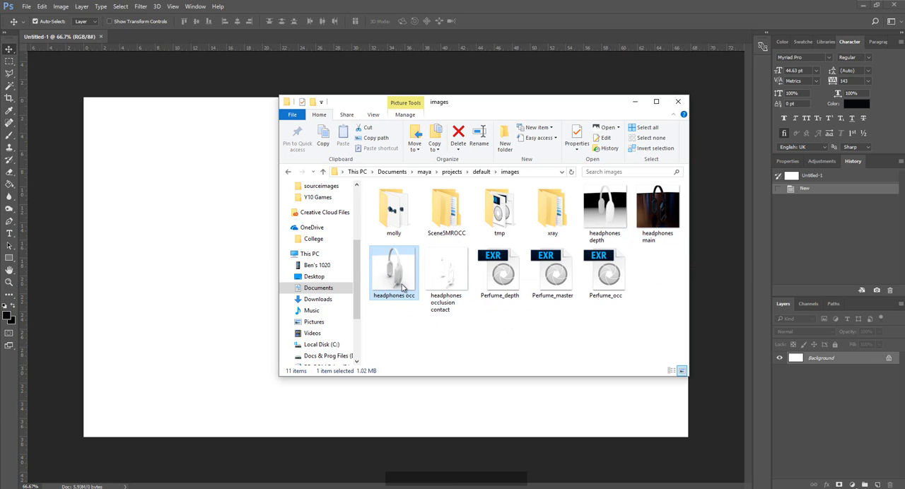
click(622, 216)
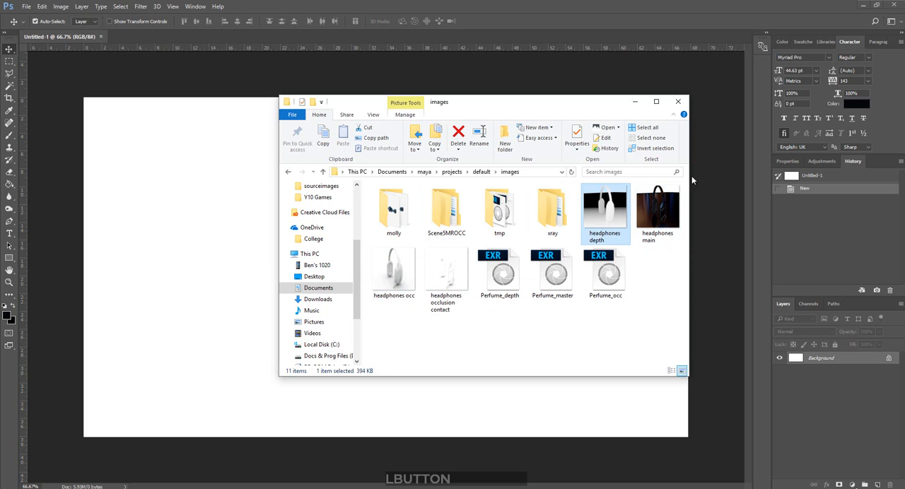
click(646, 295)
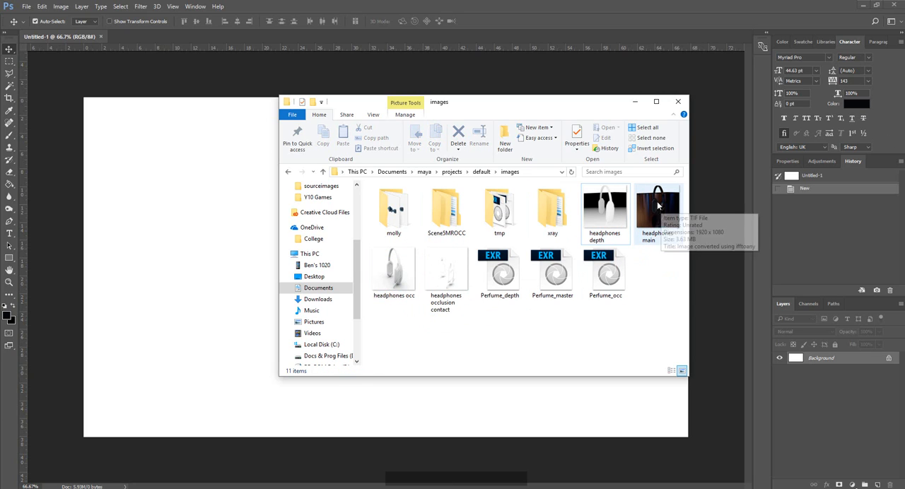
Open headphones main as its own Photoshop document and place headphones occlusion contact on a layer above it.
click(657, 212)
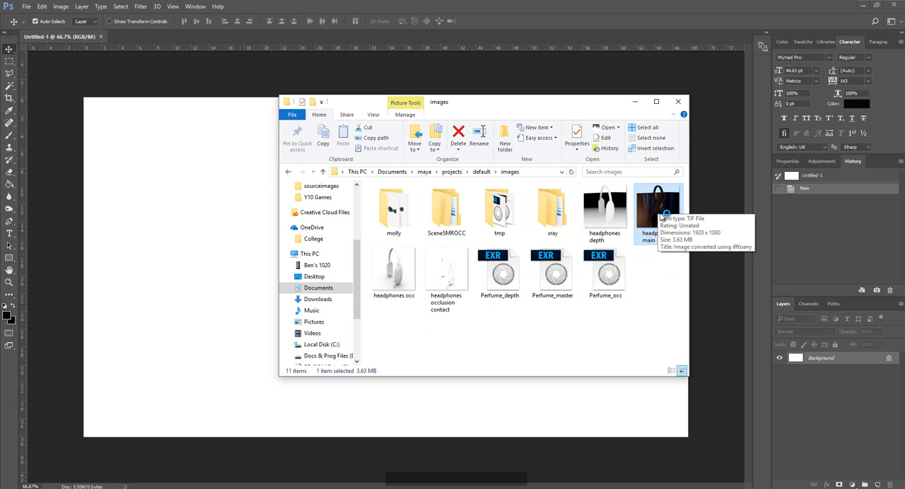
drag(661, 210, 472, 36)
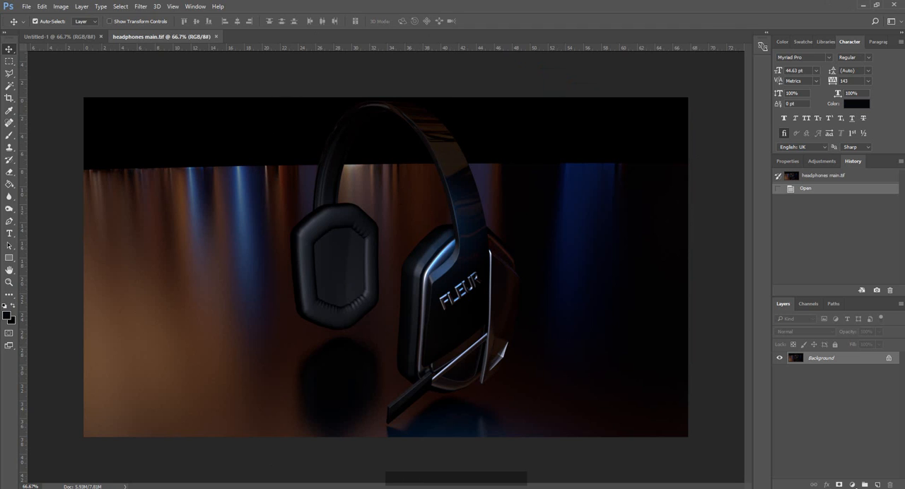
click(125, 487)
click(50, 449)
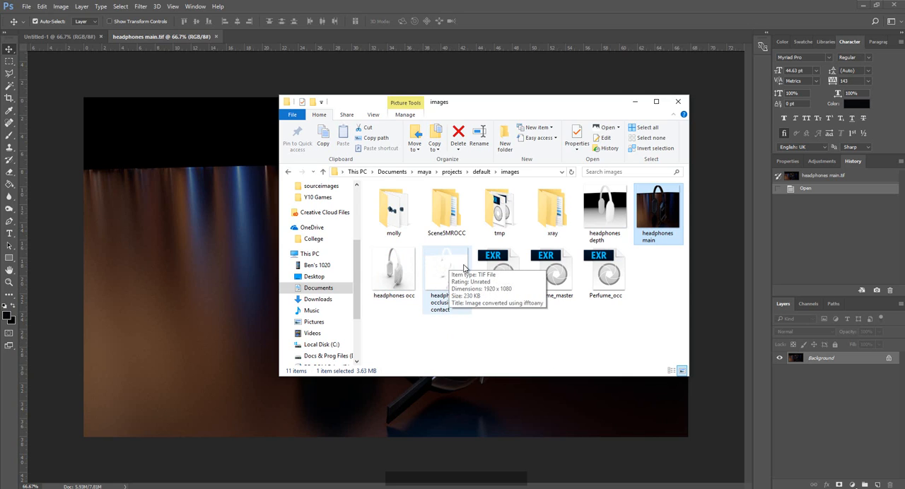
drag(458, 271, 220, 220)
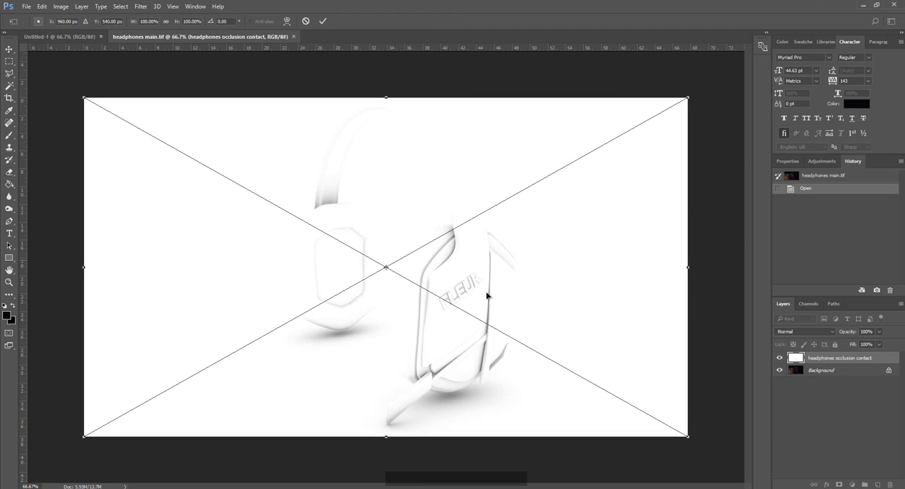
key(Return)
Toggle the visibility of the headphones occlusion contact layer to compare it with the main render.
click(780, 359)
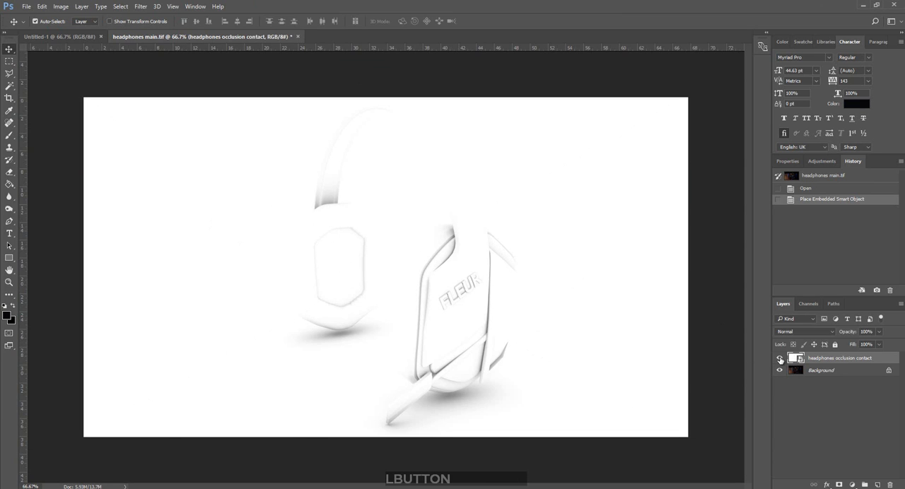
click(779, 359)
click(779, 359)
click(779, 358)
click(780, 359)
click(779, 359)
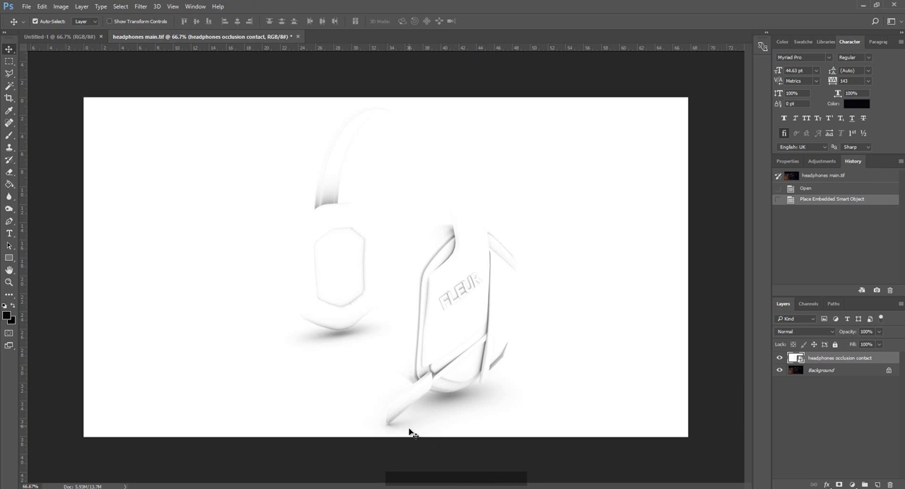
Place headphones depth from the images folder as the uppermost layer and hide it.
click(127, 487)
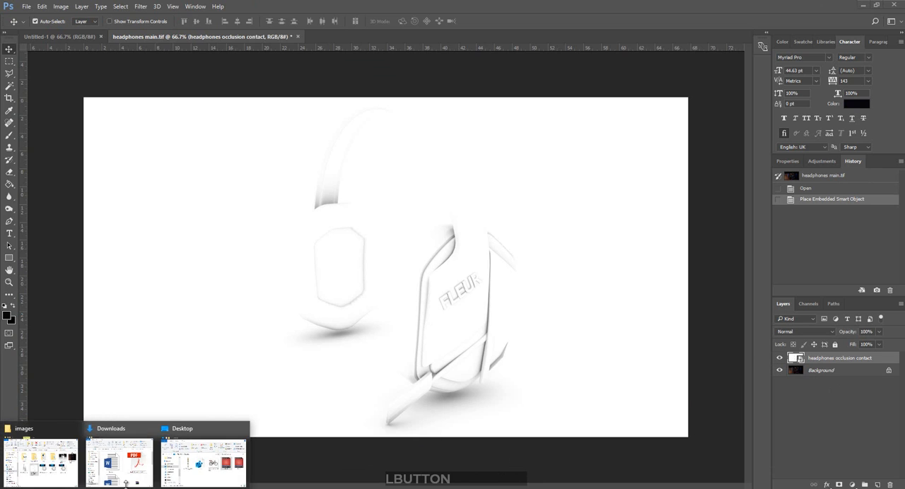
click(56, 459)
drag(608, 207, 231, 192)
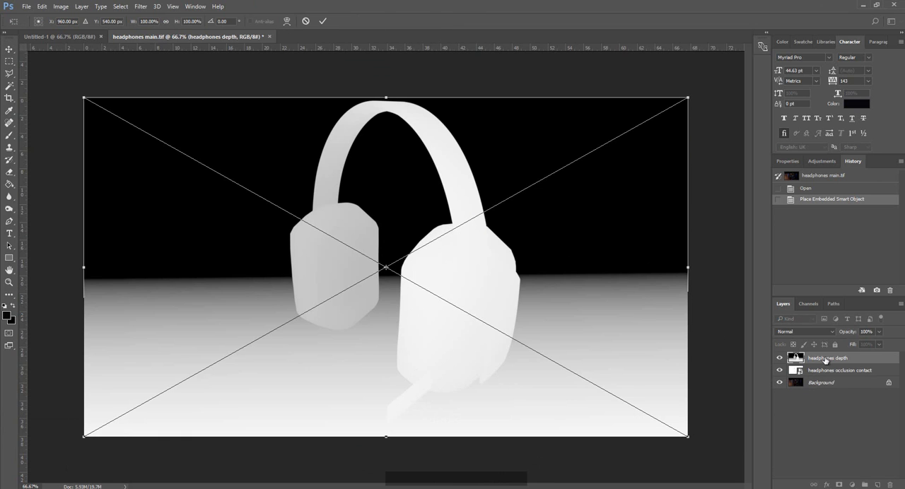
key(Return)
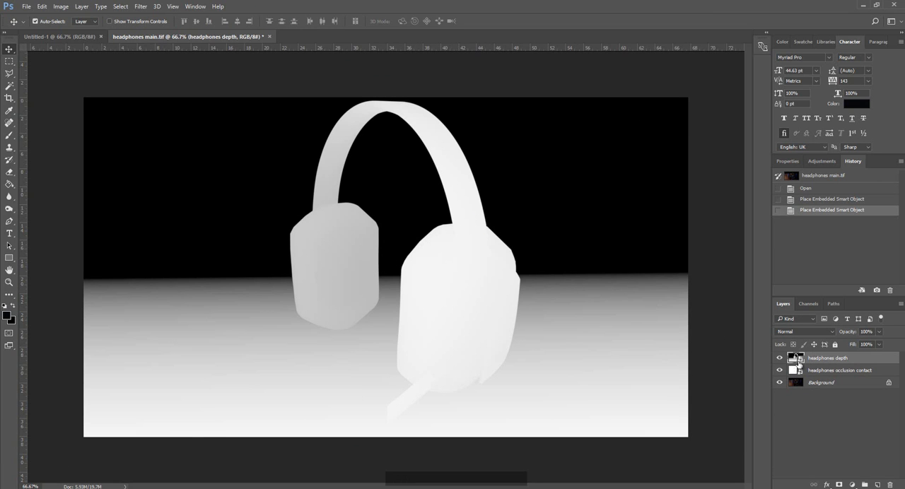
click(779, 359)
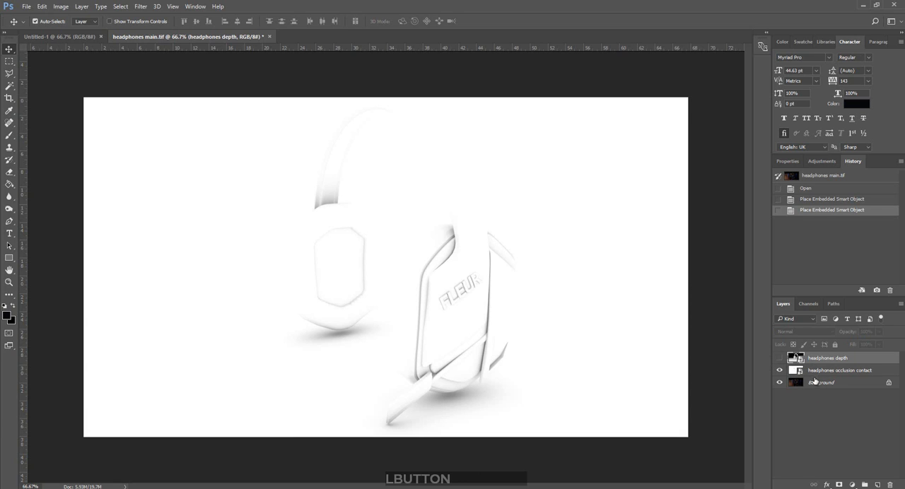
Set the headphones occlusion contact layer's blend mode to Multiply.
click(814, 370)
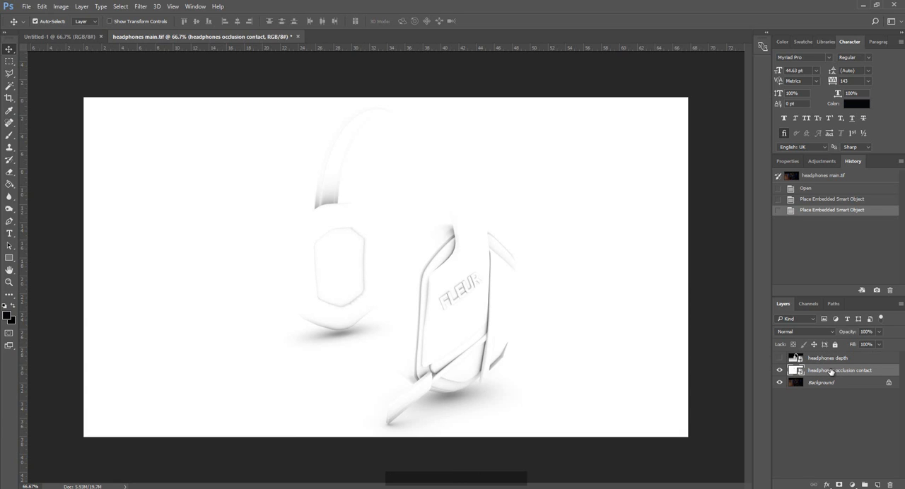
click(831, 335)
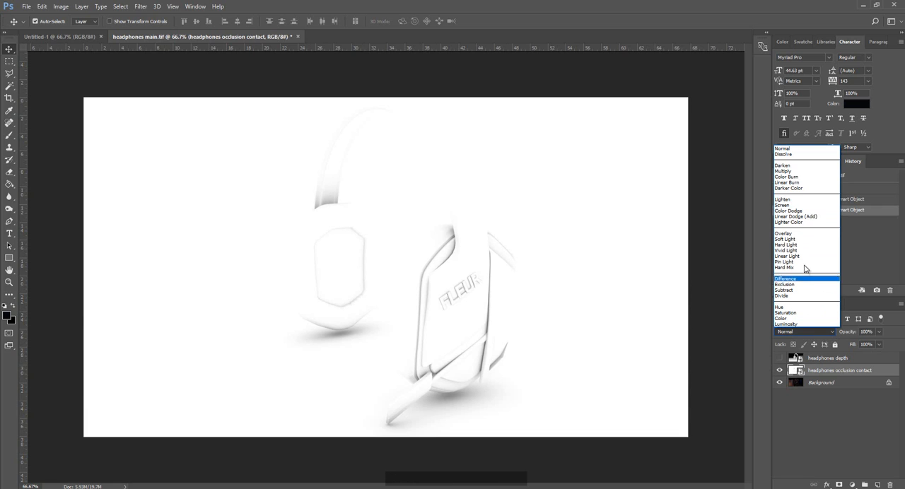
click(783, 171)
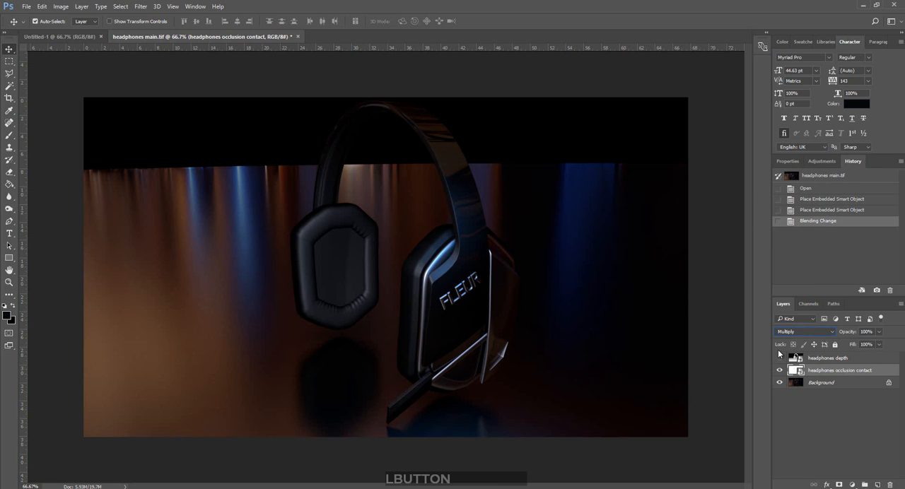
Compare the image with and without the multiplied occlusion contact layer, leaving the layer visible.
click(779, 370)
click(779, 370)
click(779, 370)
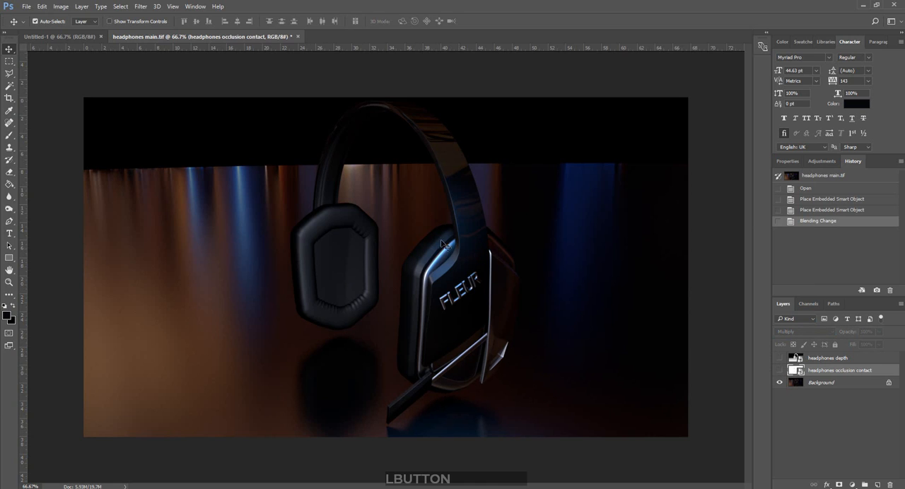
click(780, 371)
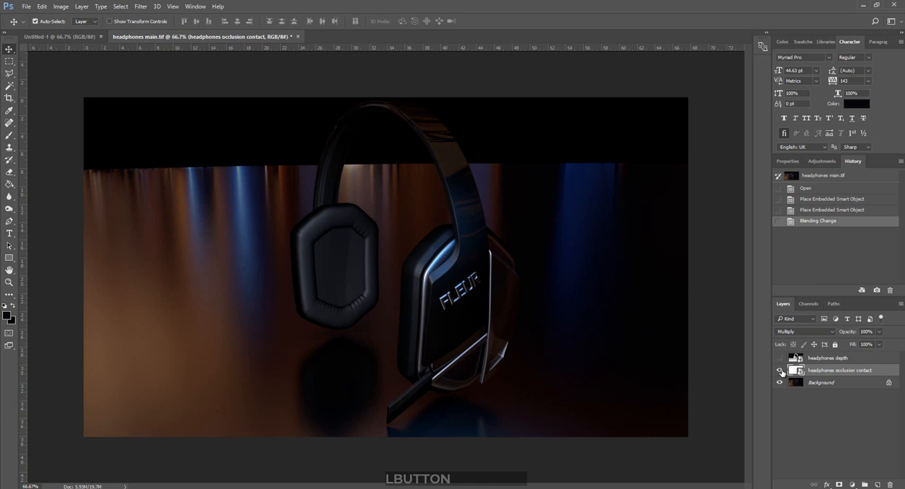
click(780, 371)
click(780, 371)
click(780, 371)
click(779, 370)
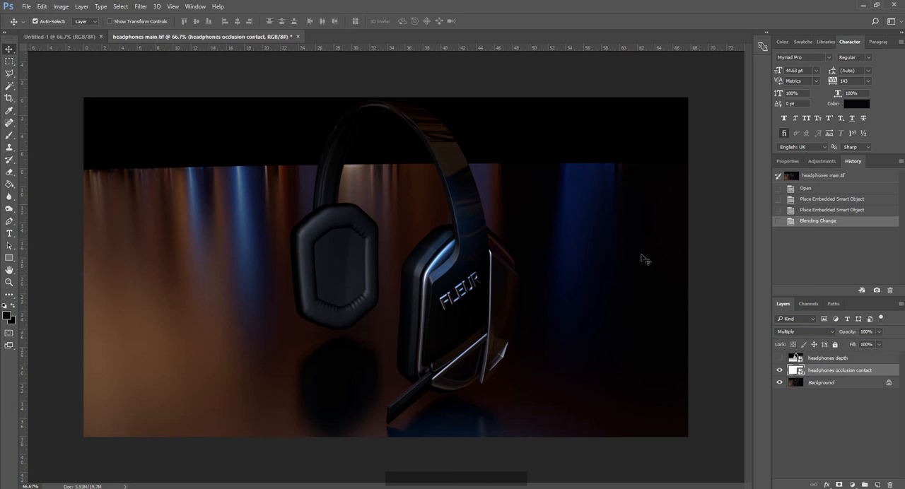
Merge the headphones occlusion contact layer with the Background layer.
key(shift)
shift+click(810, 381)
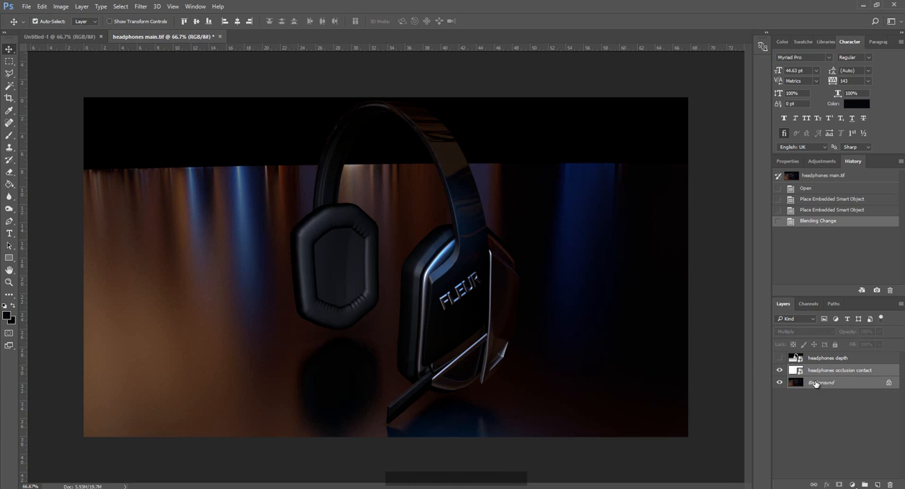
right_click(817, 383)
click(803, 329)
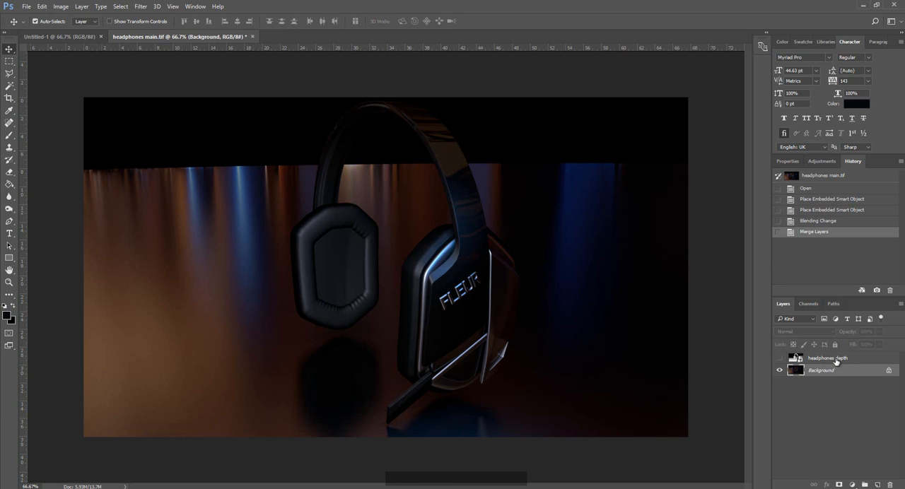
Show the headphones depth layer and select its black background with Color Range, using sampled colors and a fuzziness of 200.
click(836, 362)
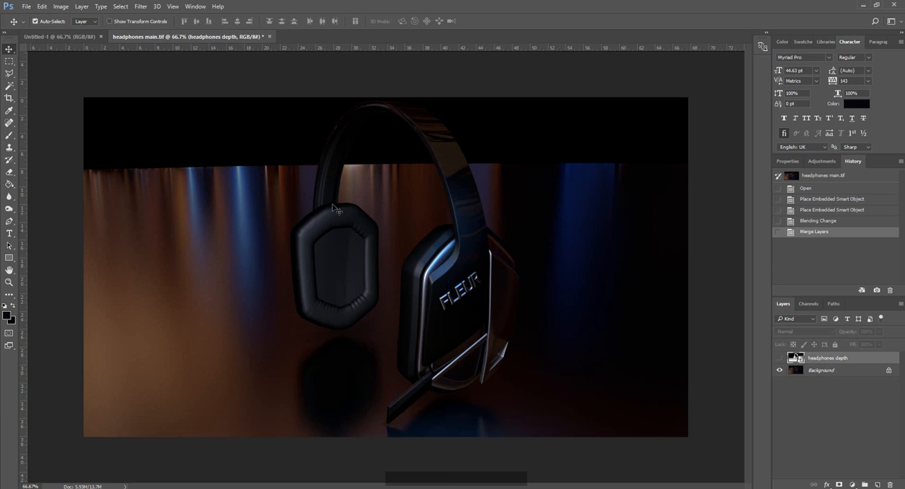
click(793, 361)
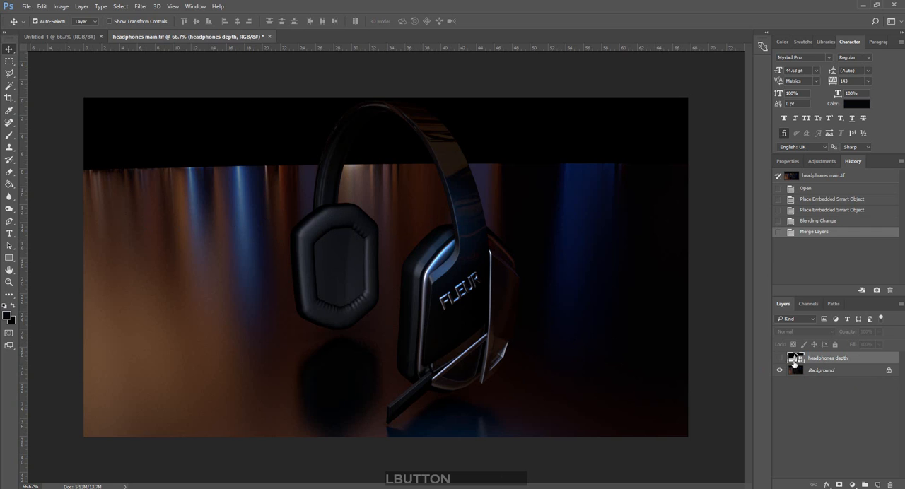
click(780, 359)
click(120, 6)
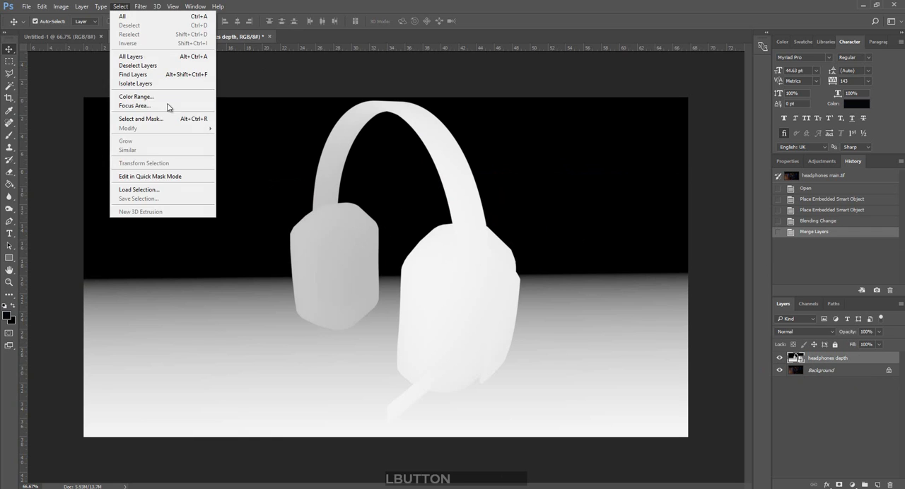
click(160, 94)
click(183, 151)
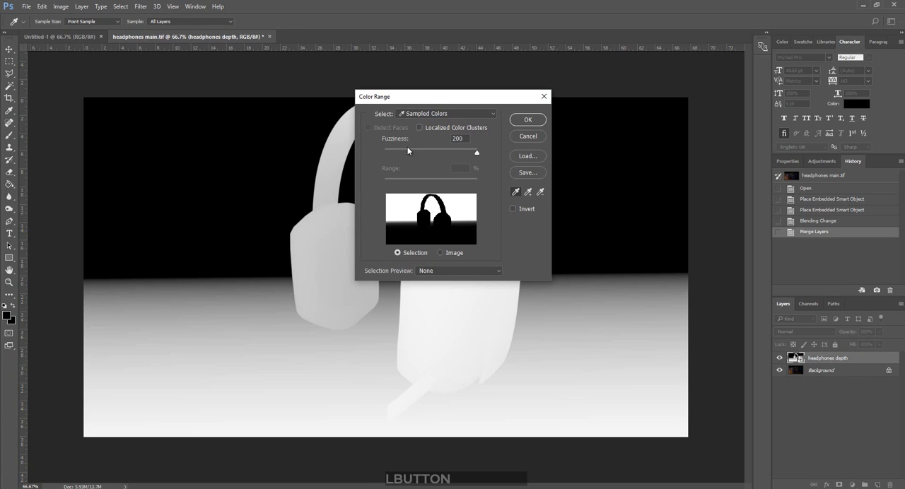
drag(407, 151, 535, 167)
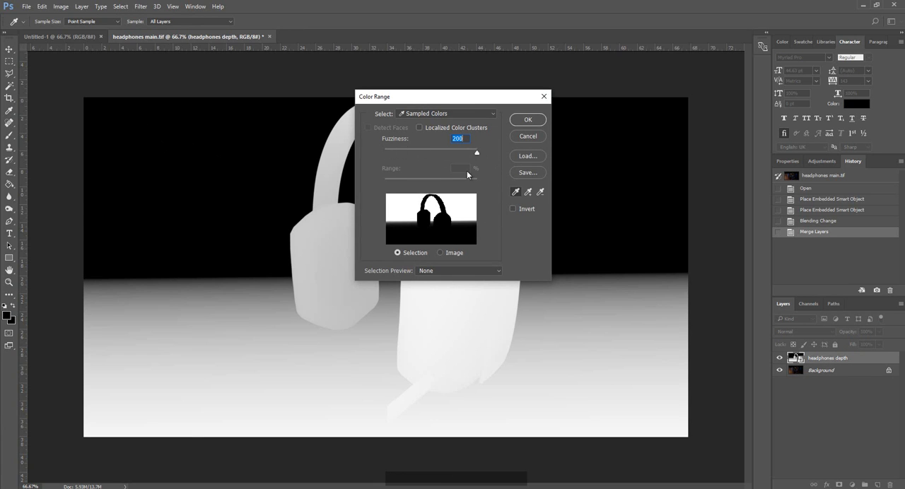
click(532, 124)
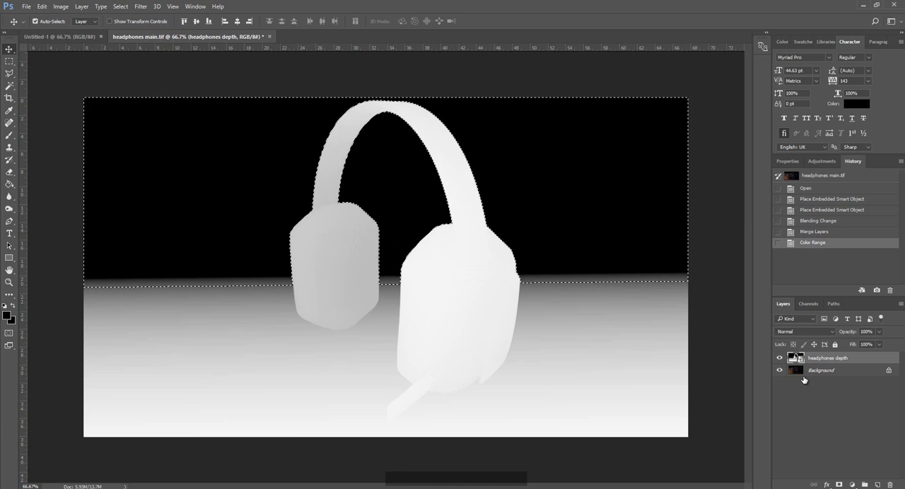
Add a new layer above the headphones depth layer and ready the Brush tool with black (000000) as foreground color.
click(876, 485)
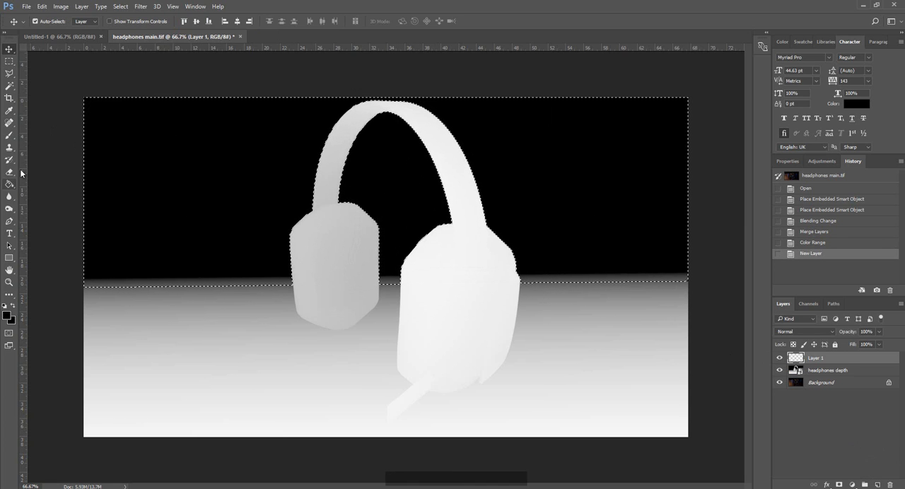
click(9, 137)
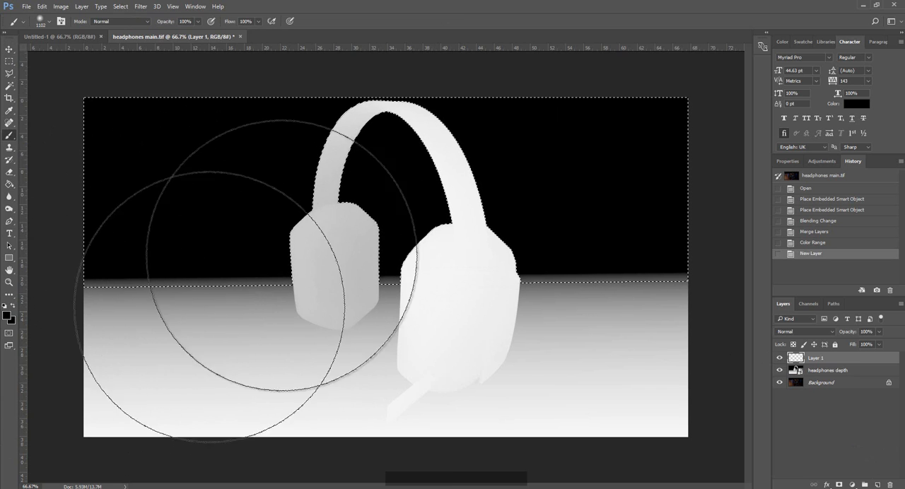
click(7, 314)
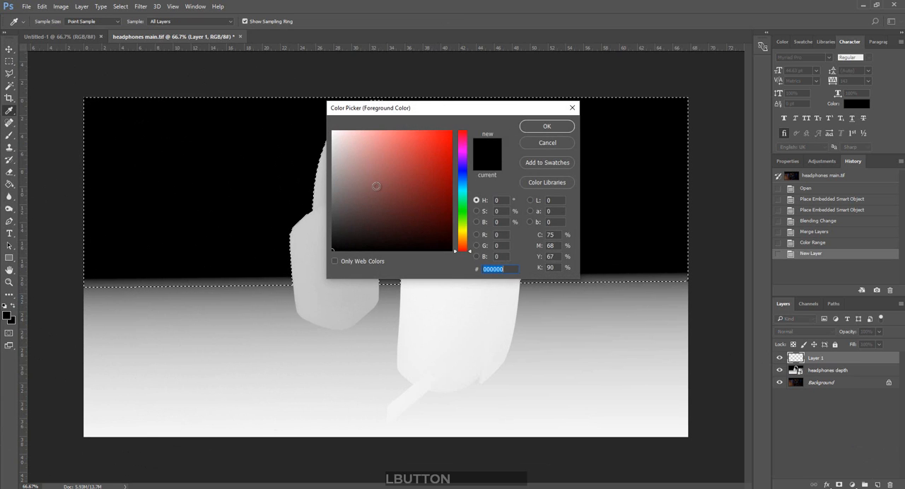
click(545, 127)
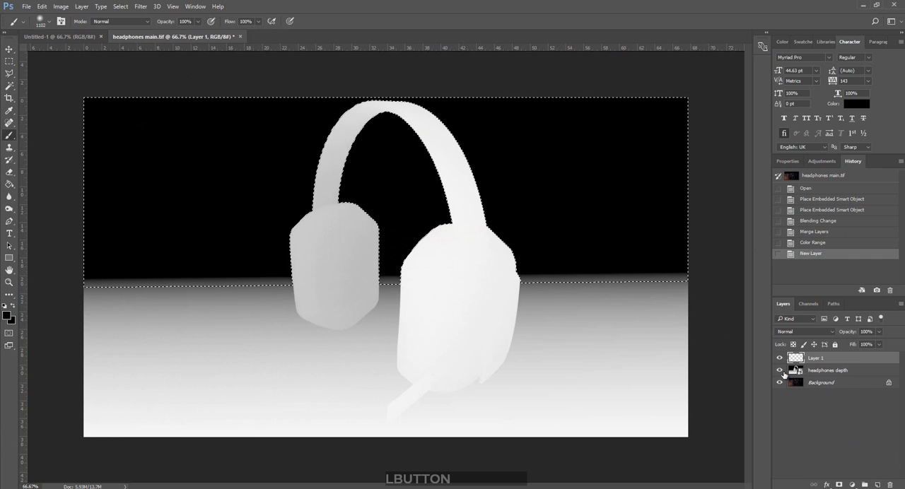
With the headphones depth layer hidden, paint the selected background area black on Layer 1 and clear the selection.
click(780, 371)
click(780, 371)
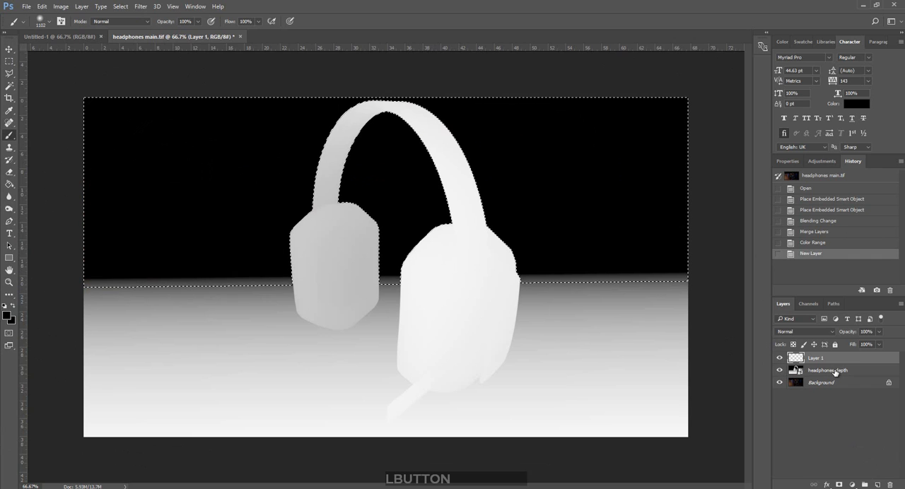
click(834, 373)
click(779, 371)
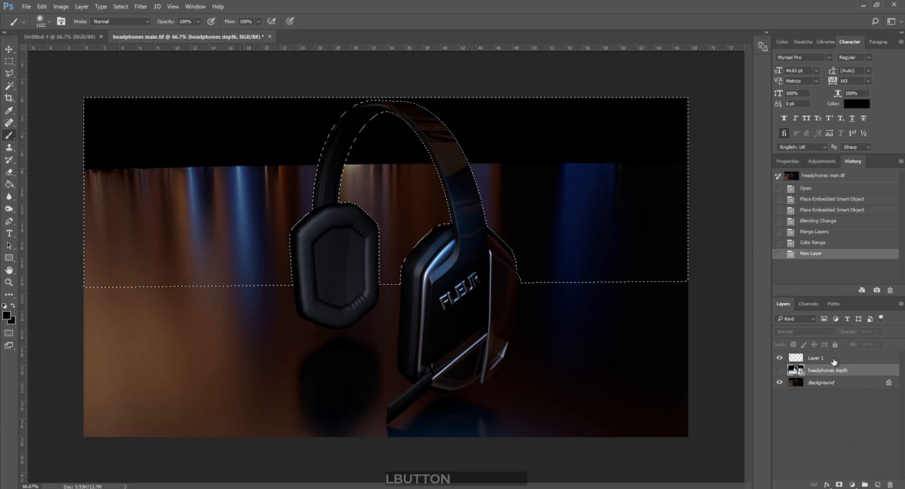
click(833, 361)
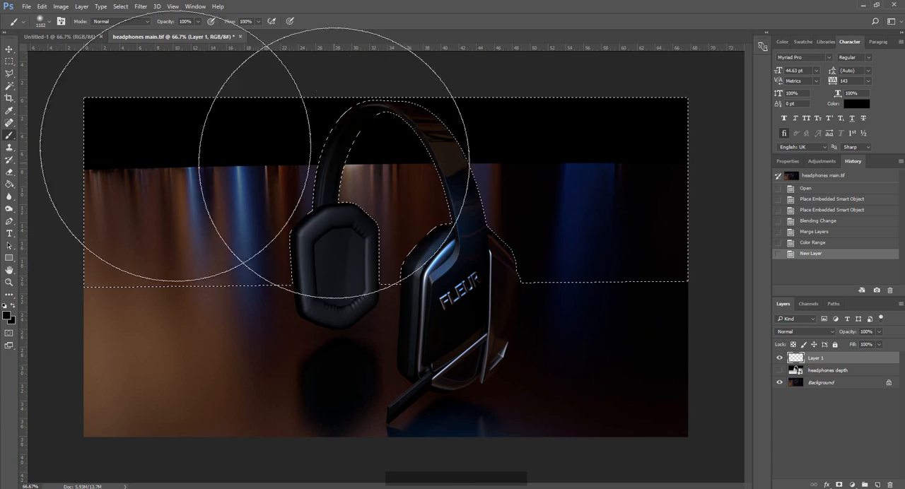
mouse_move(196, 145)
mouse_down()
mouse_move(270, 190)
mouse_move(622, 156)
mouse_move(664, 198)
mouse_move(551, 237)
mouse_move(396, 249)
mouse_move(291, 175)
mouse_move(726, 240)
mouse_move(700, 247)
mouse_up()
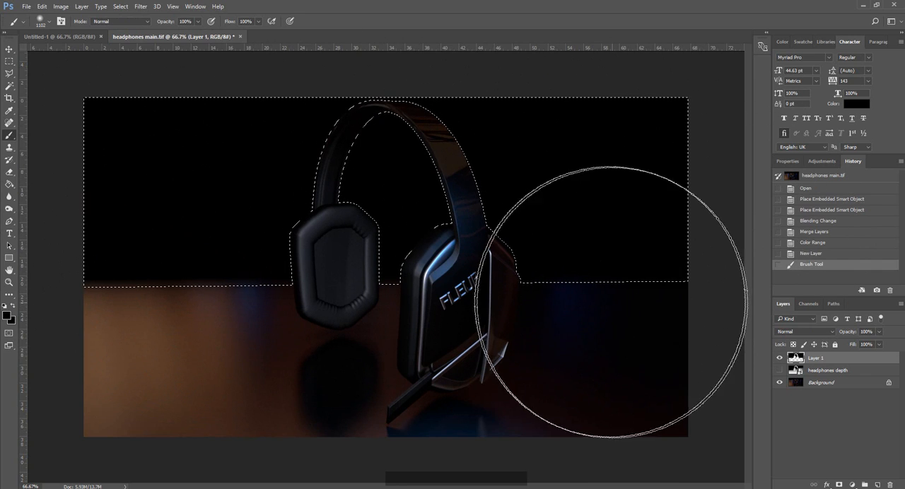
click(10, 60)
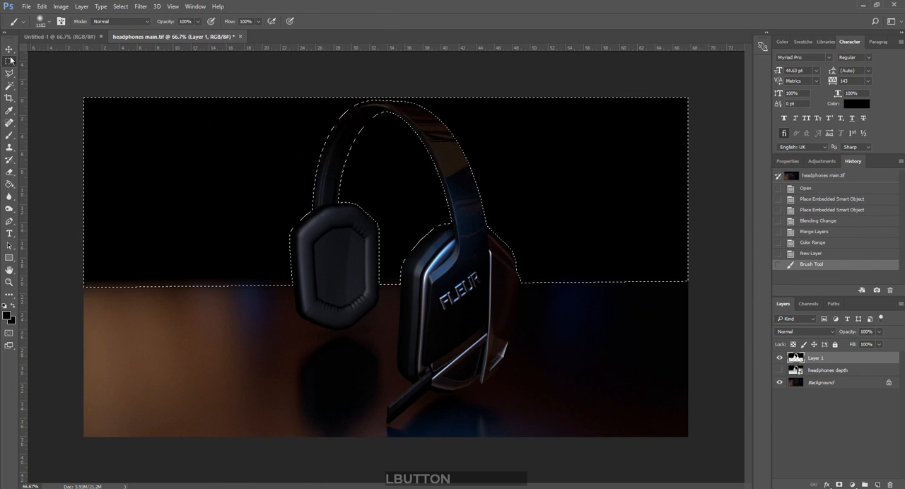
click(173, 126)
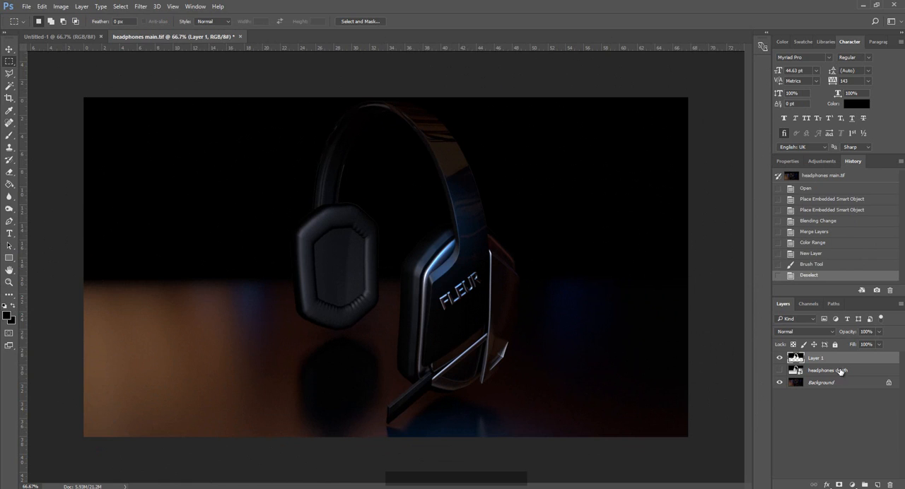
Set up the Eraser tool on Layer 1 with a soft round brush at 0% hardness.
click(853, 362)
key(e)
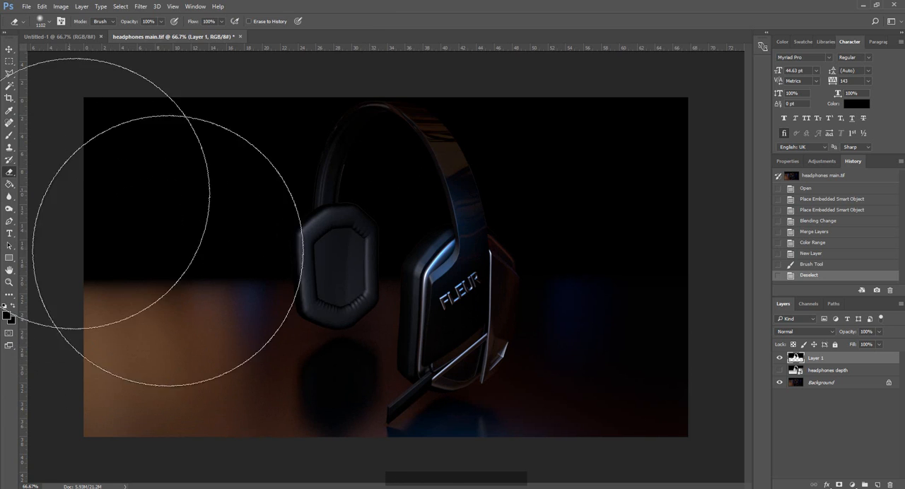
right_click(294, 296)
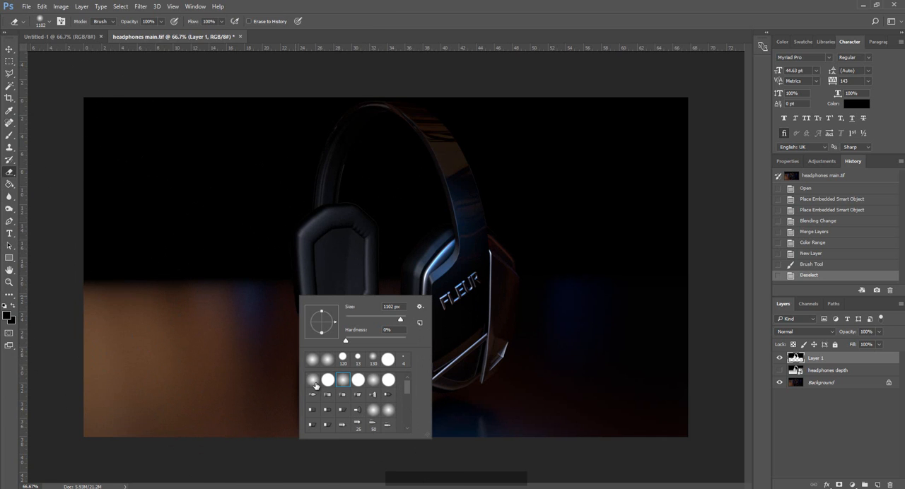
click(312, 379)
click(401, 322)
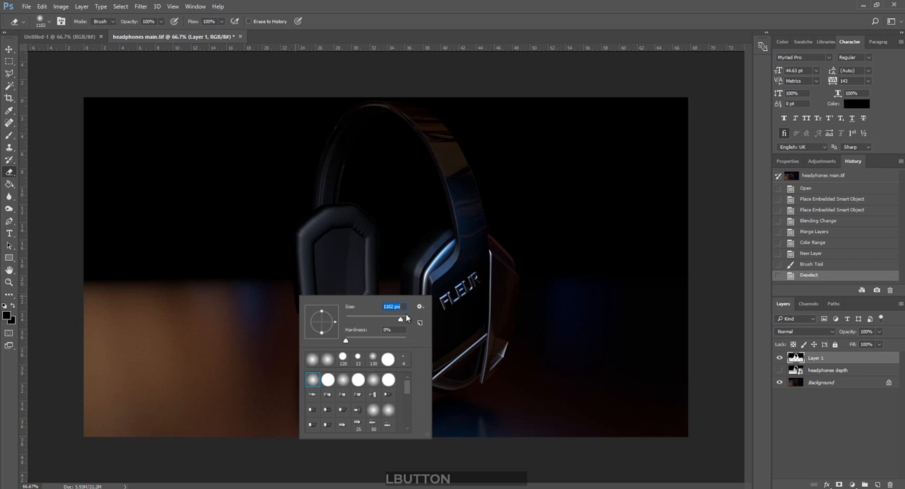
Try erasing the lower edge of Layer 1's black area with the 1102 px eraser and undo the stroke.
click(184, 371)
drag(180, 381, 354, 403)
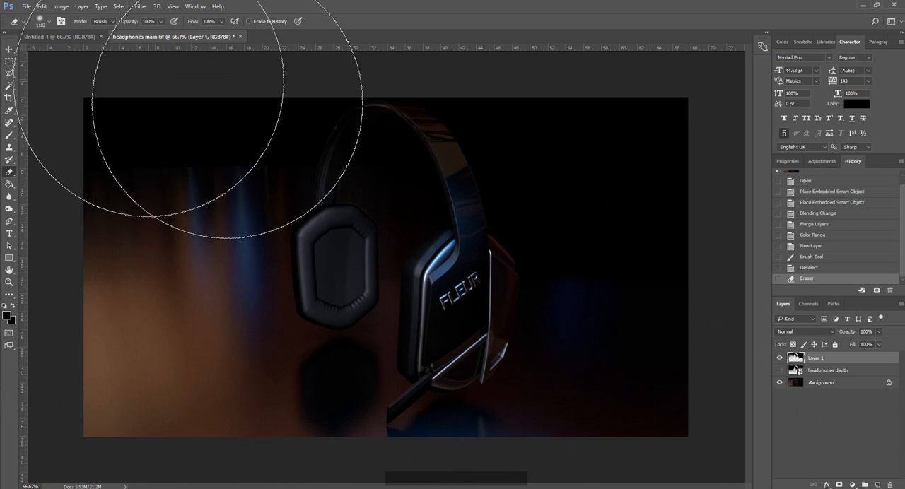
key(ctrl+z)
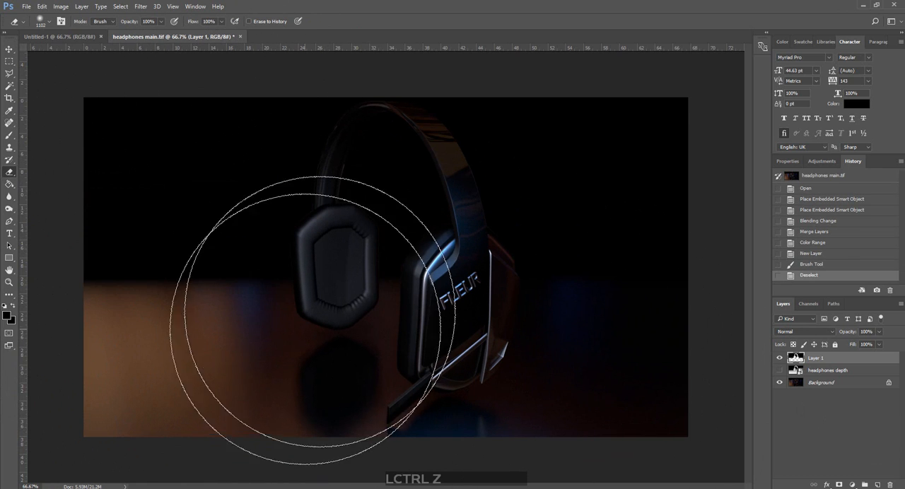
Soften the lower edge of Layer 1's black area along the floor with a 480 px eraser at 0% hardness.
right_click(316, 276)
click(391, 298)
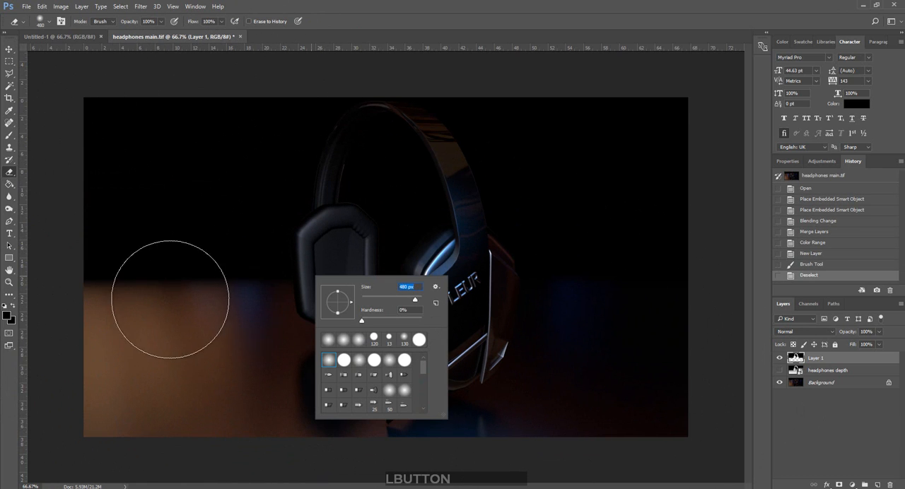
drag(158, 293, 233, 281)
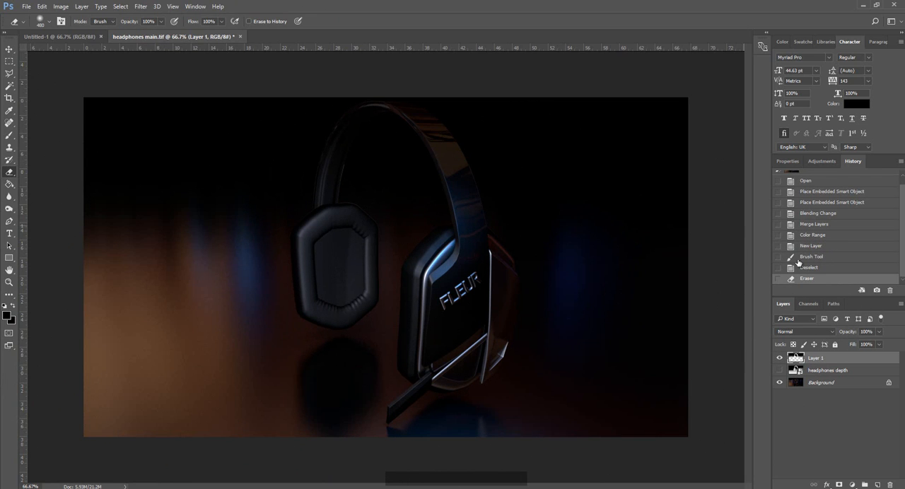
Move the headphones depth layer above Layer 1 and make it visible.
click(820, 370)
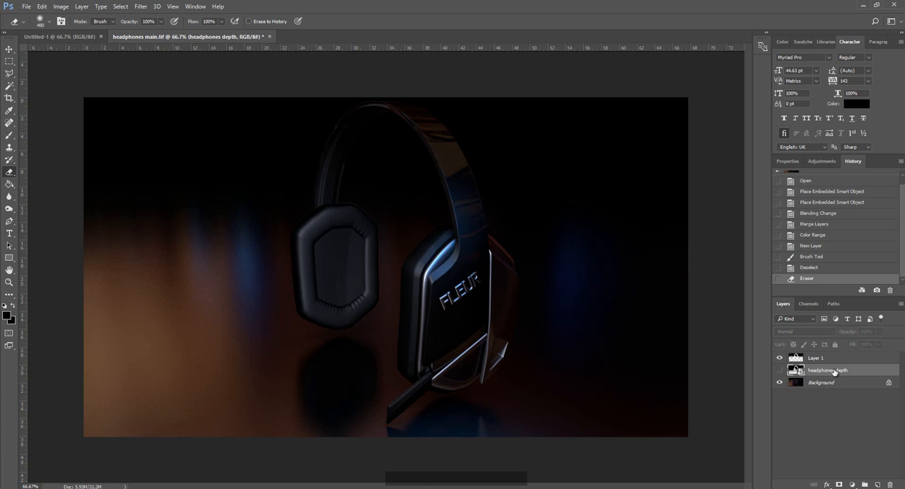
drag(834, 372, 834, 355)
click(778, 359)
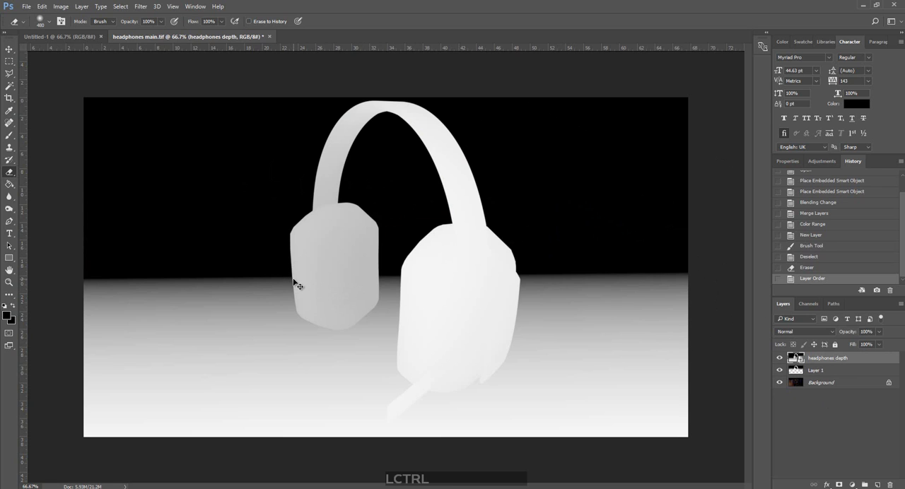
Copy the entire headphones depth image and paste it into the Alpha 1 channel.
key(ctrl+a)
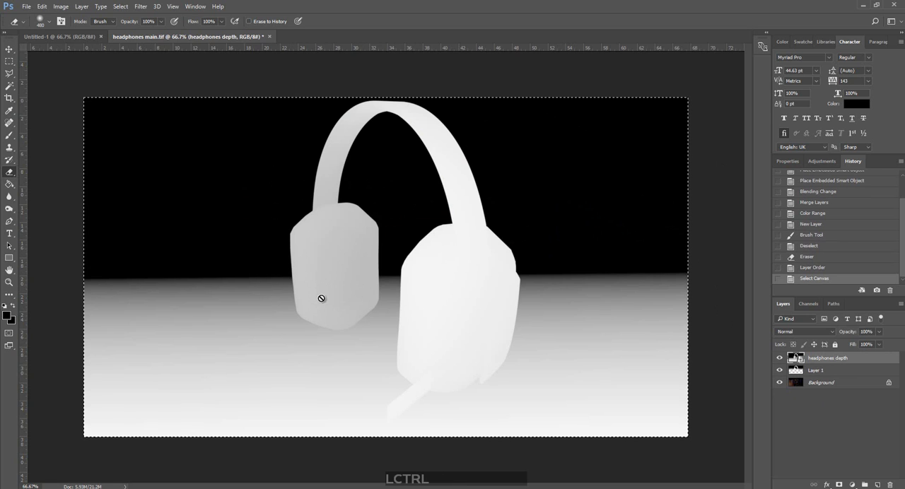
key(ctrl+c)
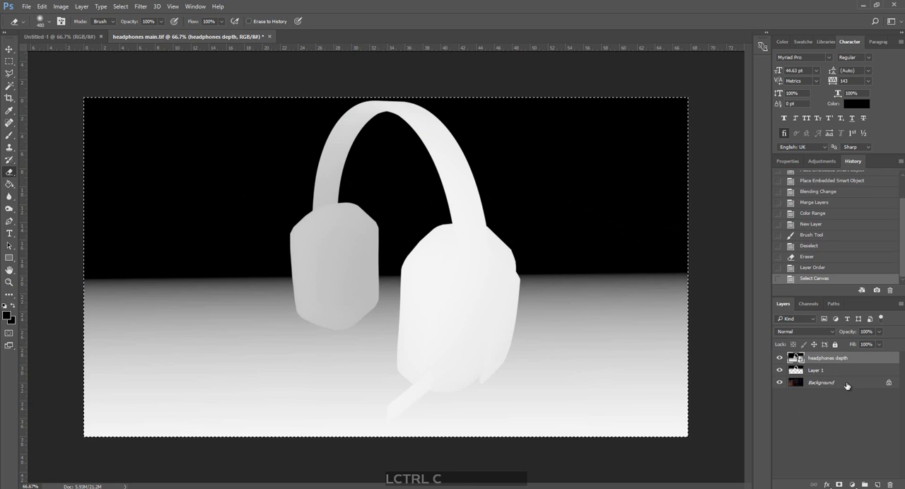
click(807, 304)
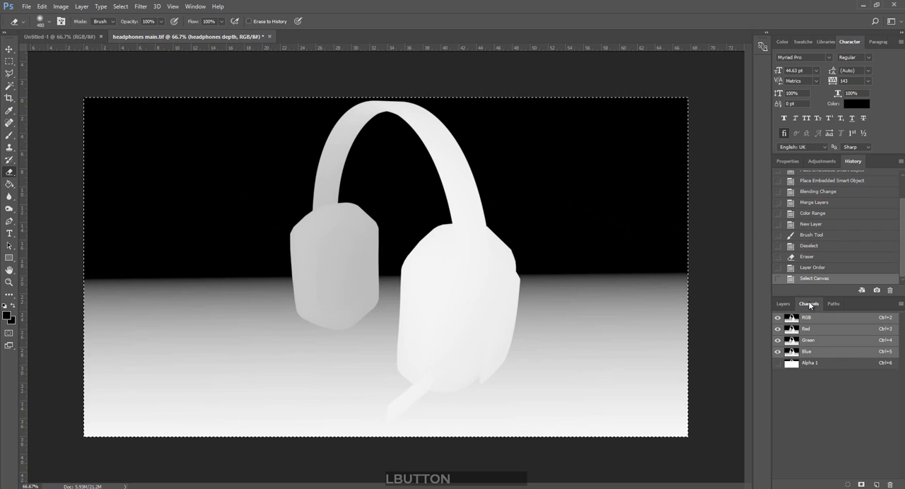
click(813, 364)
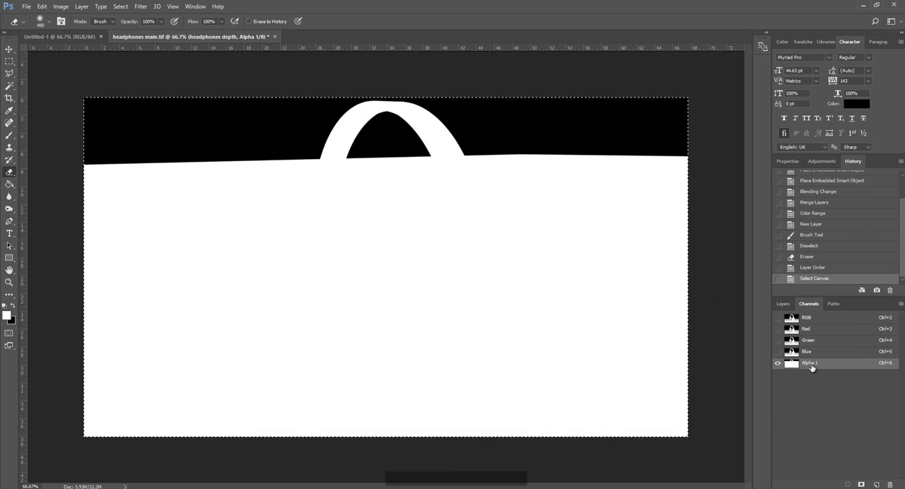
click(792, 377)
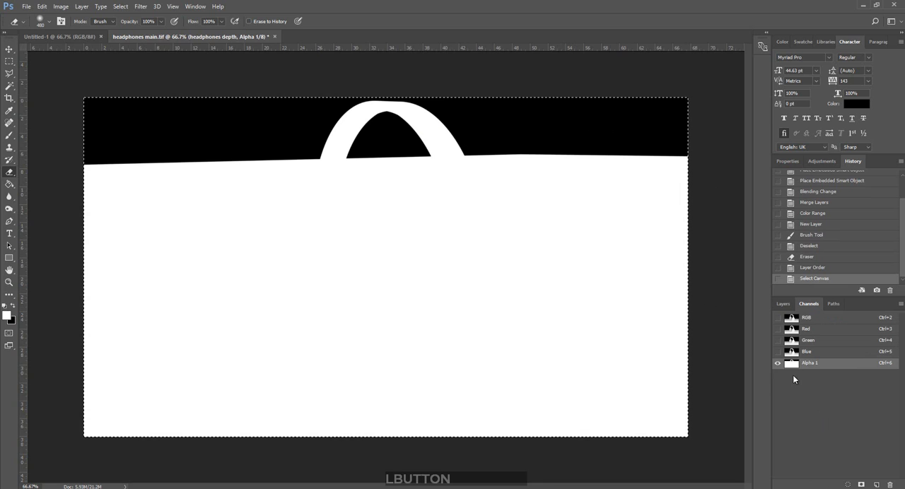
right_click(792, 374)
click(802, 375)
key(ctrl)
key(ctrl+v)
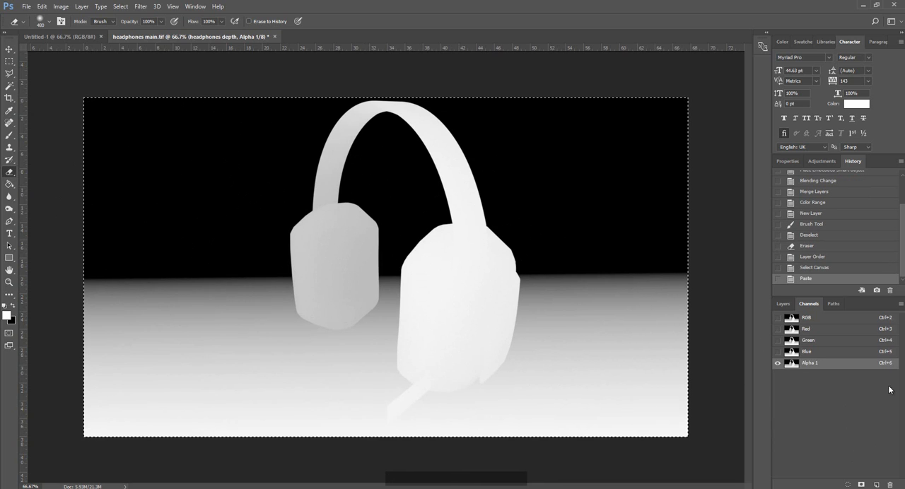
Return to the RGB composite, hide the headphones depth layer and clear the selection.
click(812, 364)
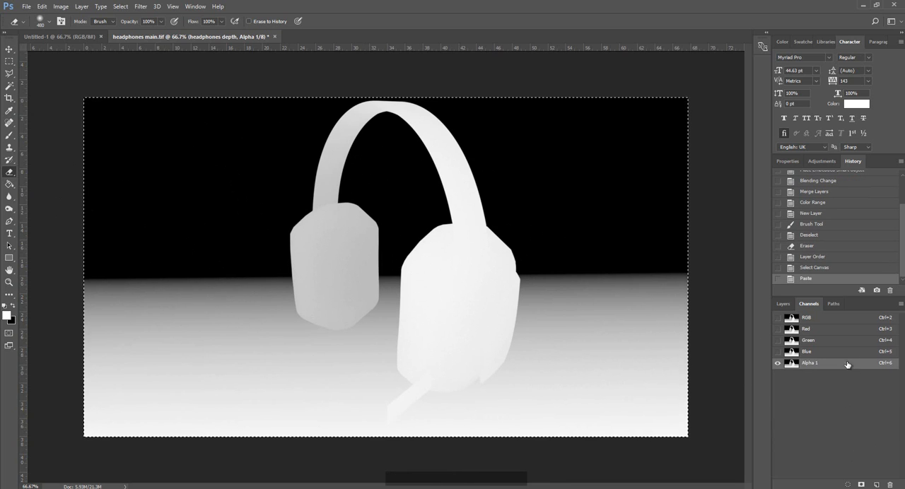
click(809, 319)
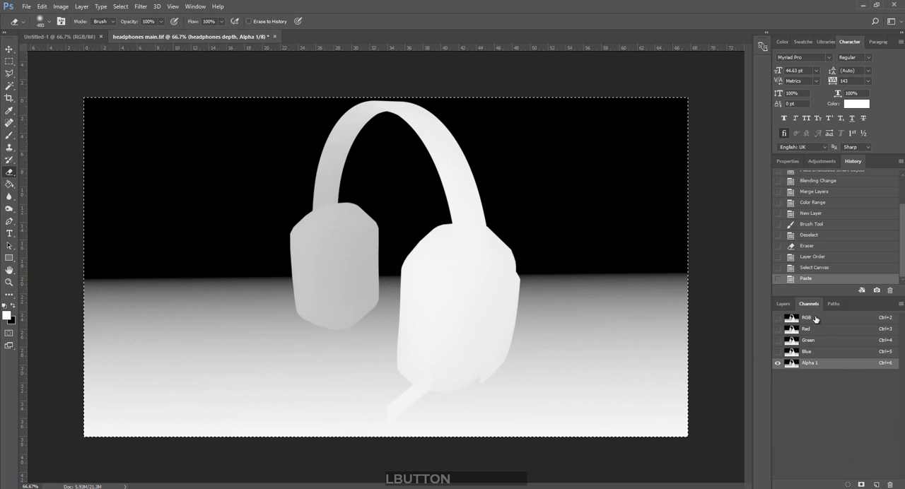
click(781, 304)
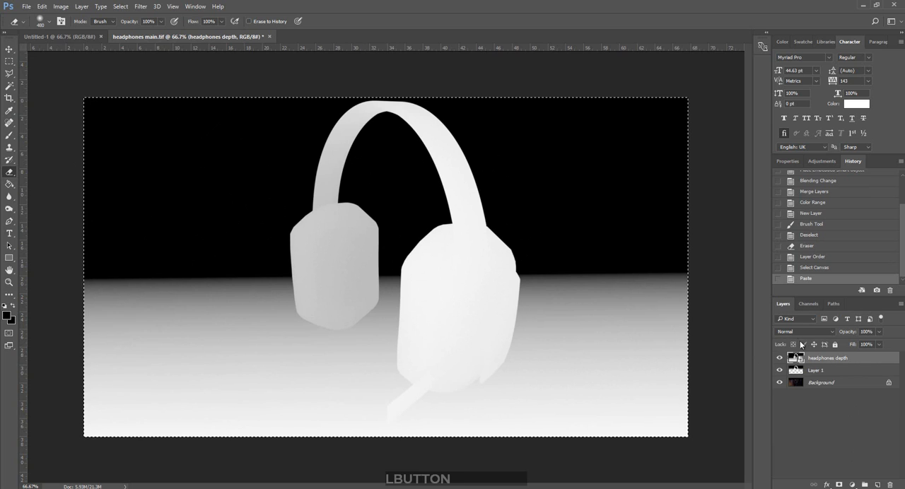
click(780, 358)
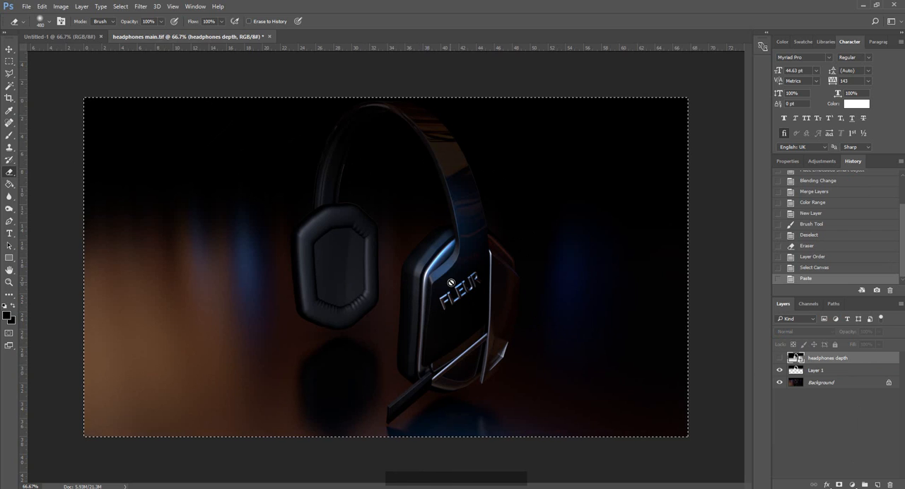
key(ctrl+d)
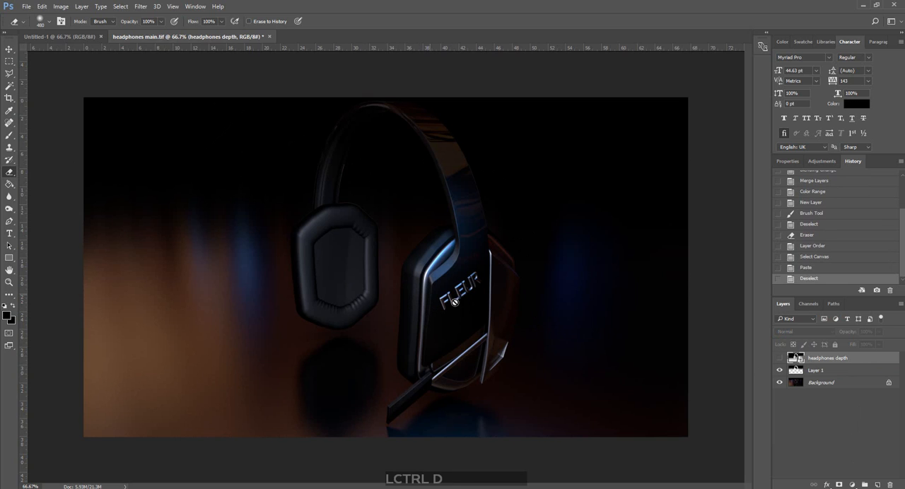
Merge Layer 1 with the Background layer and make the merged Background the active layer.
click(823, 384)
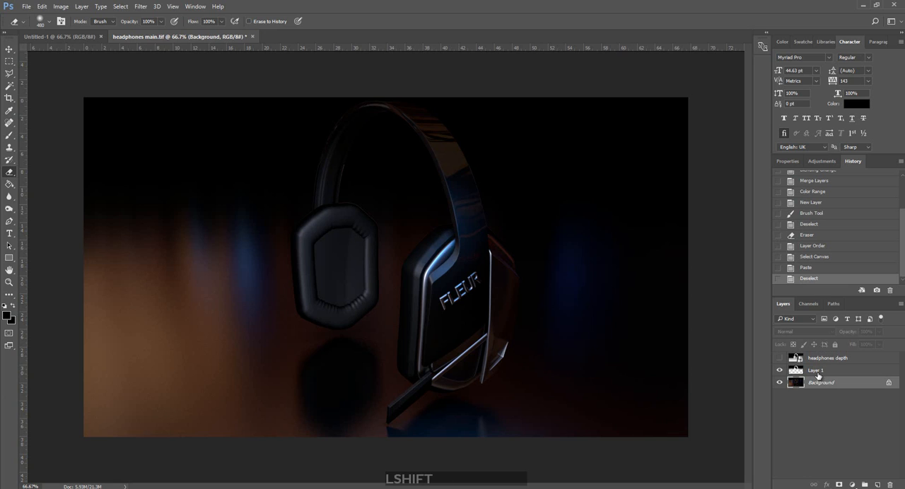
shift+click(816, 372)
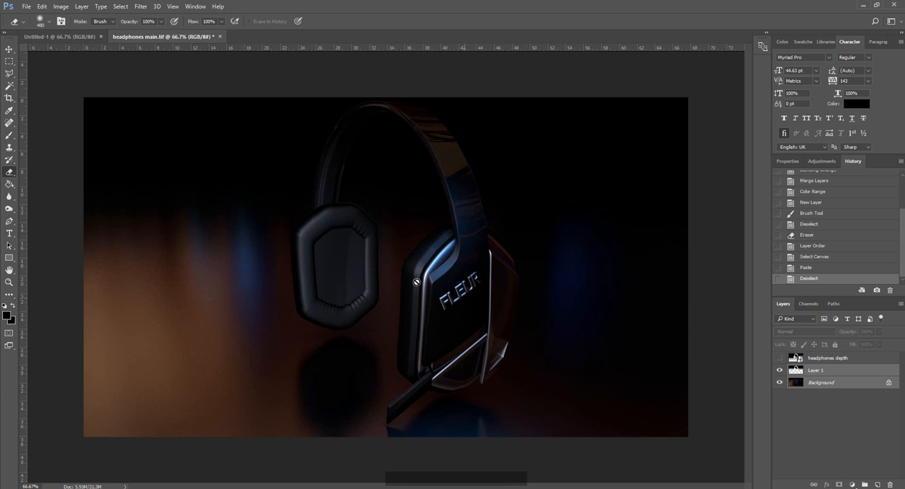
right_click(832, 381)
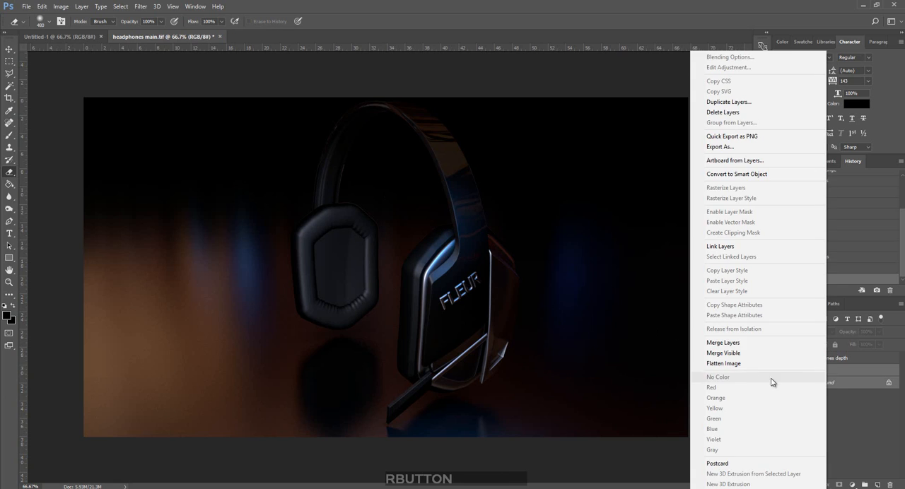
click(756, 343)
click(798, 358)
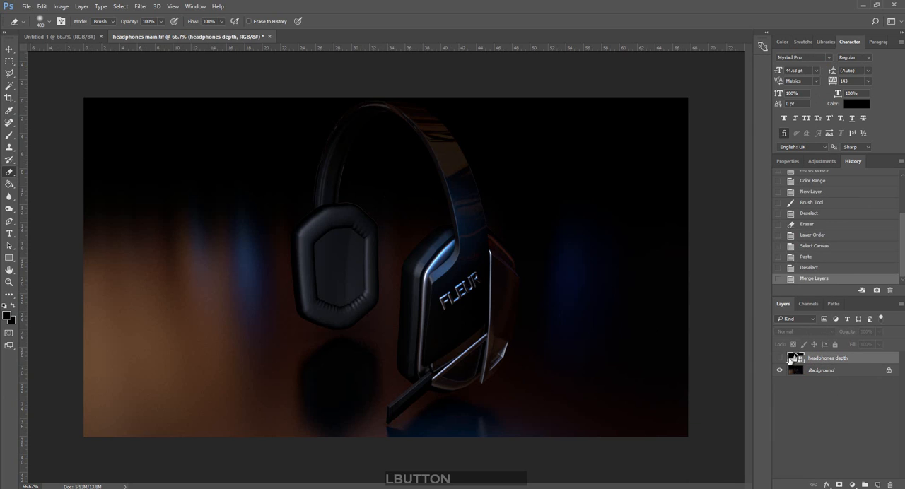
click(830, 372)
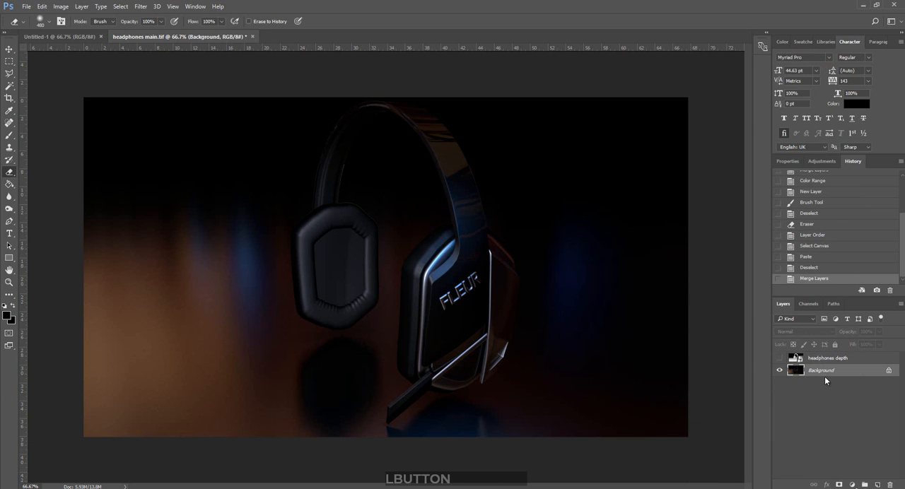
Open the Lens Blur filter for the Background layer, use Alpha 1 as the depth map source and raise the iris radius to 89.
click(140, 7)
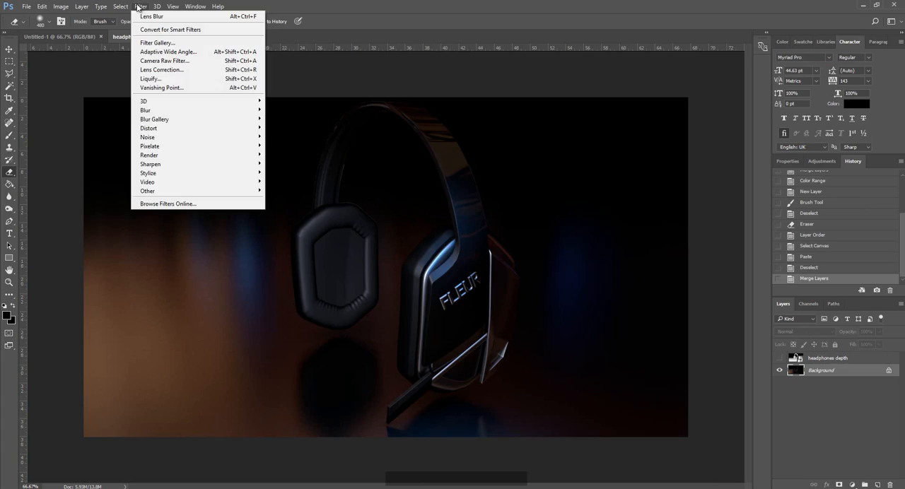
mouse_move(185, 111)
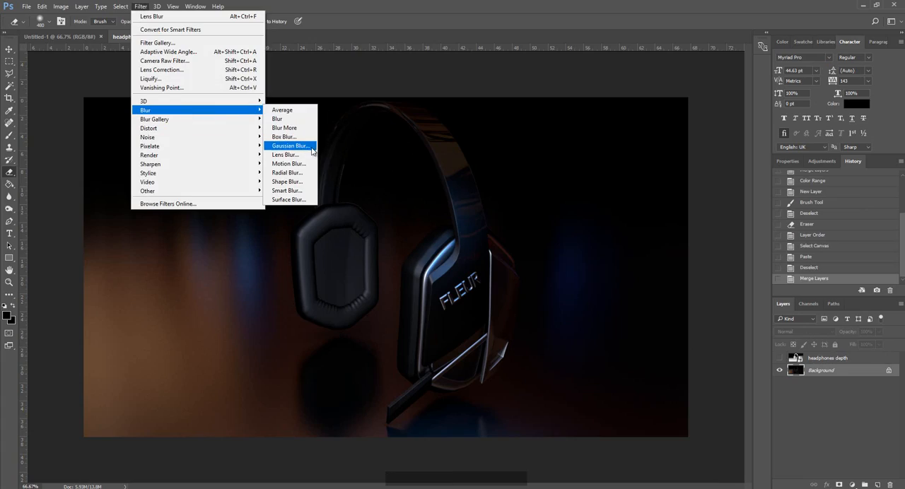
click(286, 154)
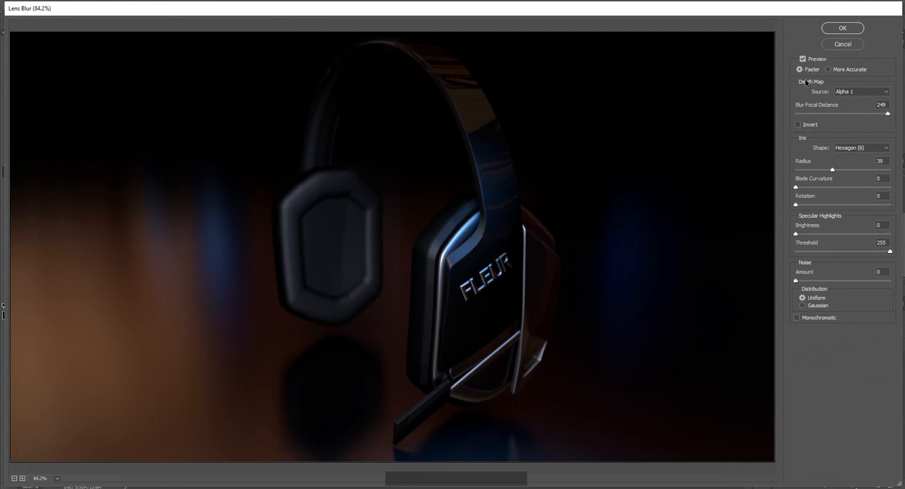
click(841, 92)
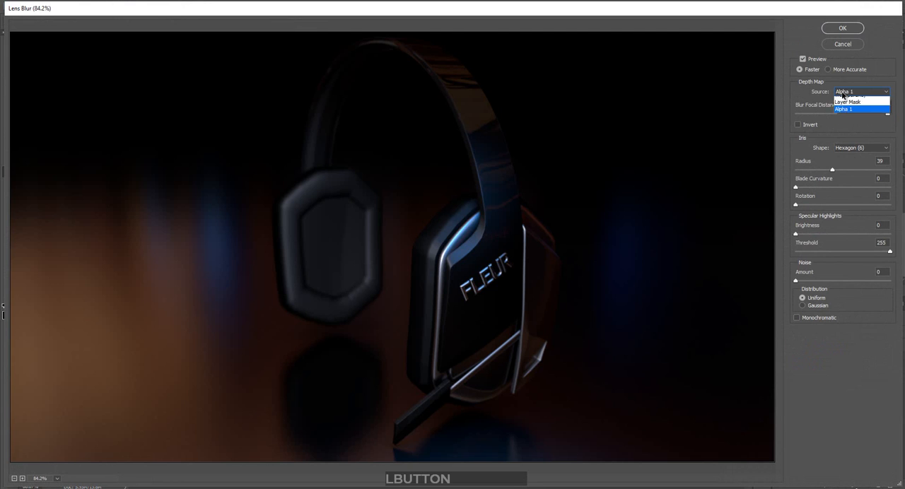
click(848, 122)
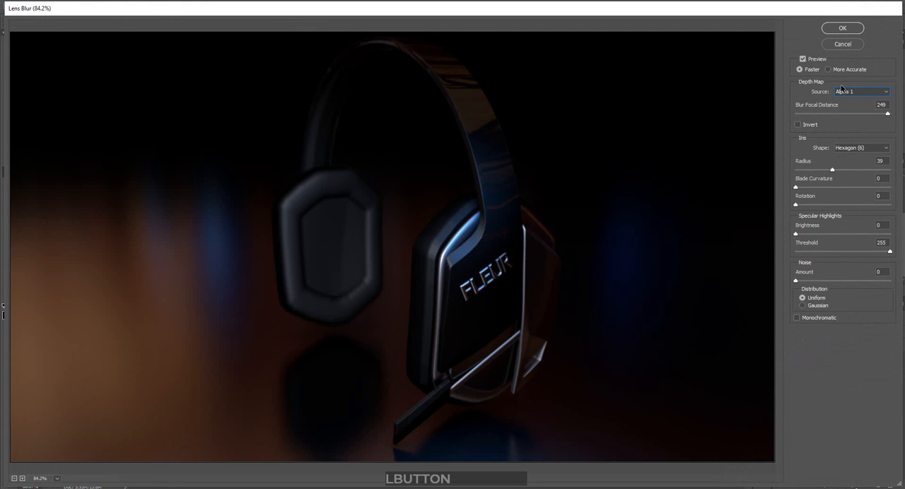
drag(831, 170, 844, 168)
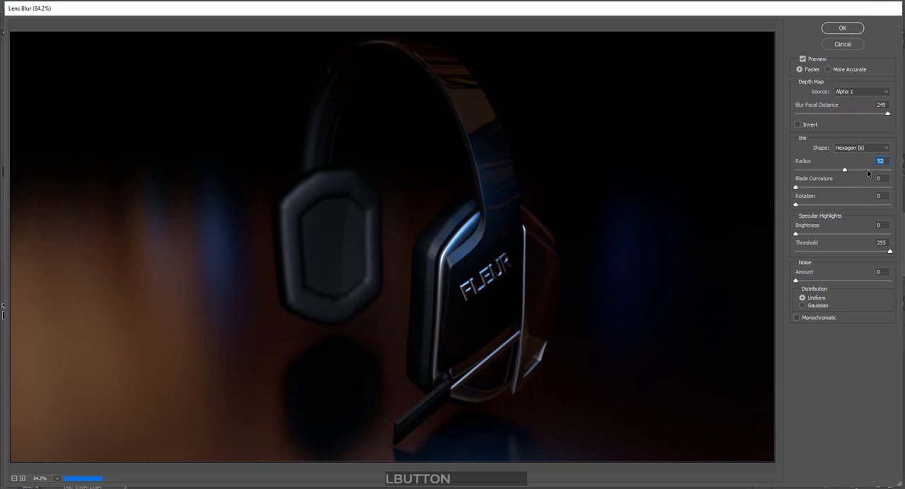
drag(860, 173, 879, 173)
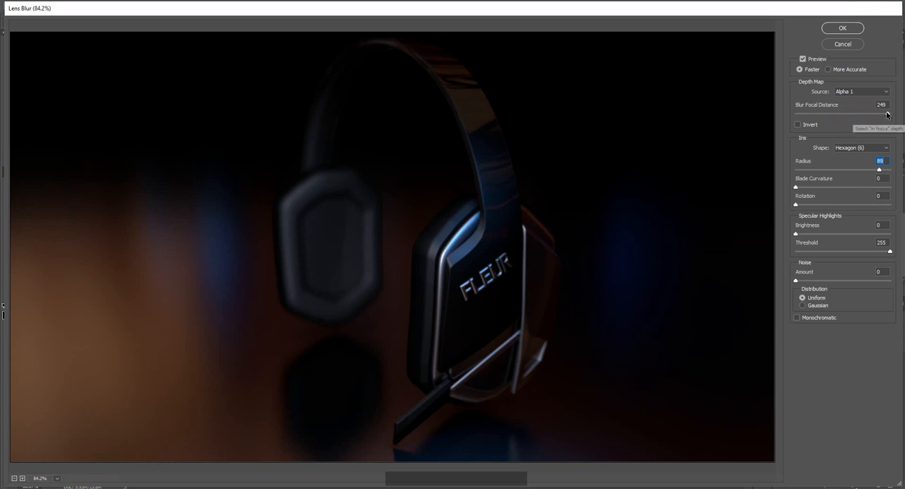
Try different in-focus depths for the lens blur and set the blur focal distance to 246.
drag(883, 115, 888, 115)
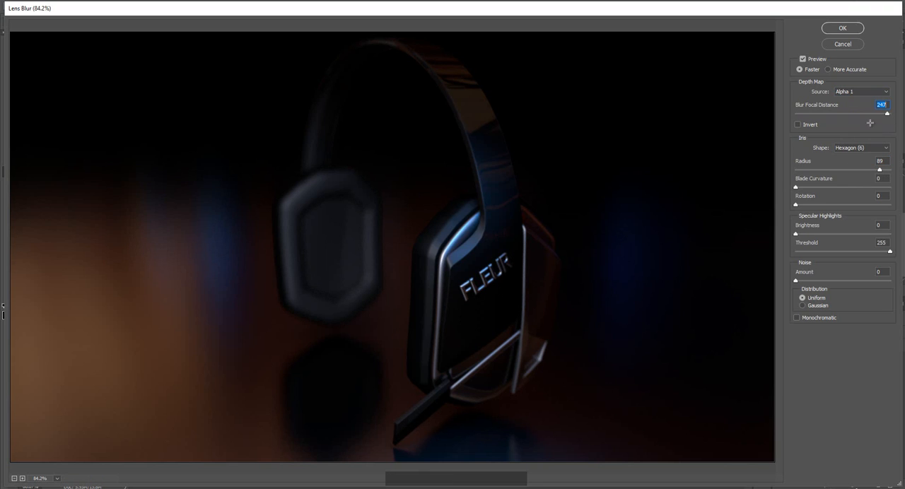
mouse_move(887, 114)
mouse_down()
mouse_move(895, 118)
mouse_move(886, 117)
mouse_up()
drag(886, 114, 882, 117)
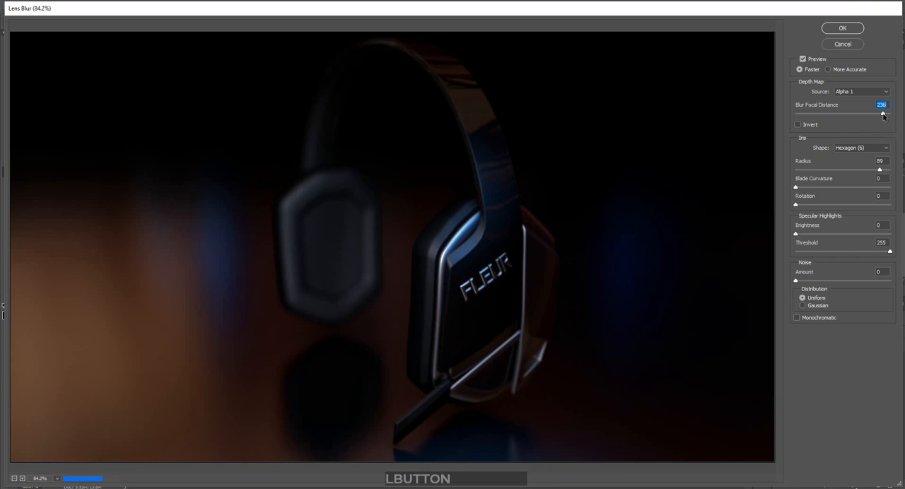
click(383, 96)
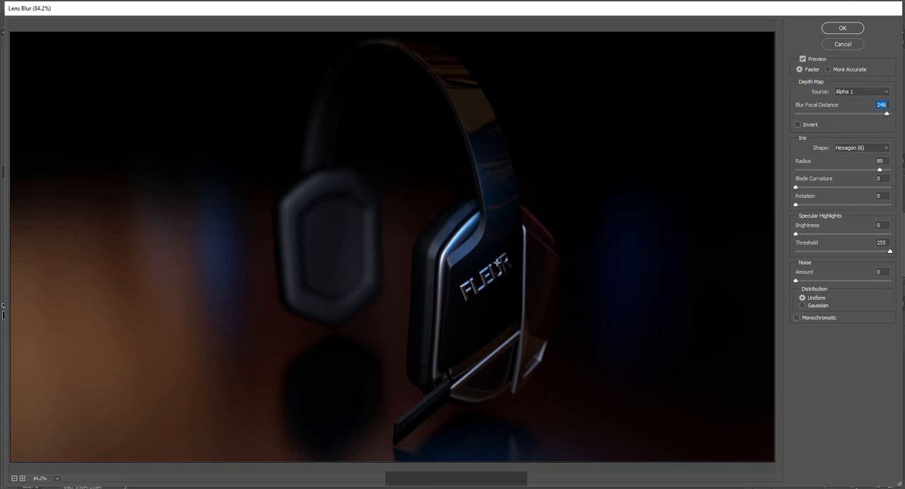
click(886, 114)
Reduce the iris radius to 50 and apply the lens blur to the Background layer.
click(857, 170)
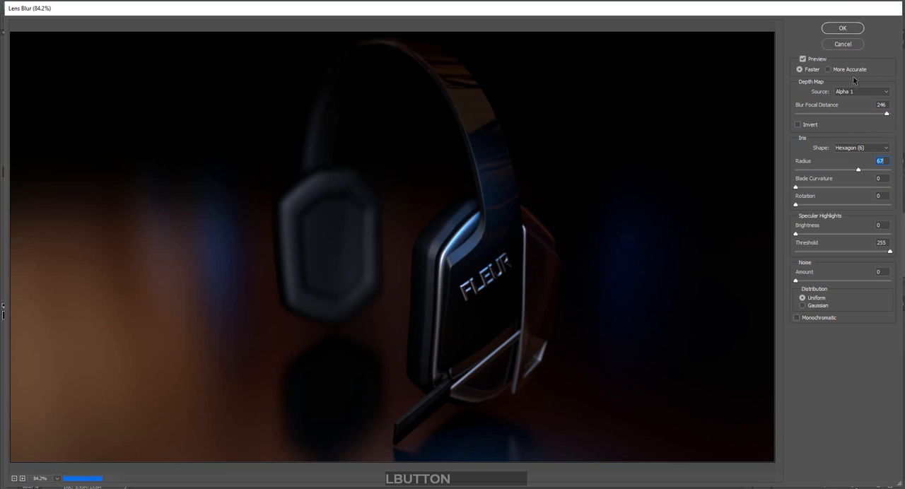
text(50)
click(840, 29)
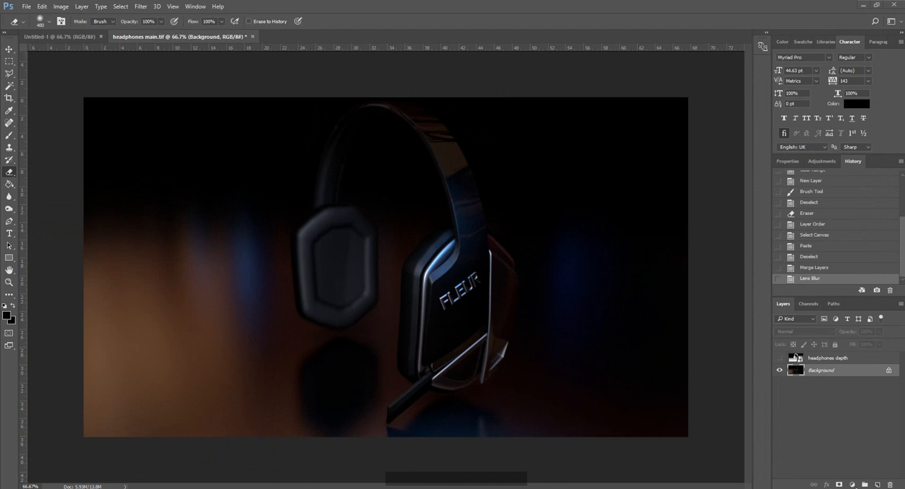
click(106, 488)
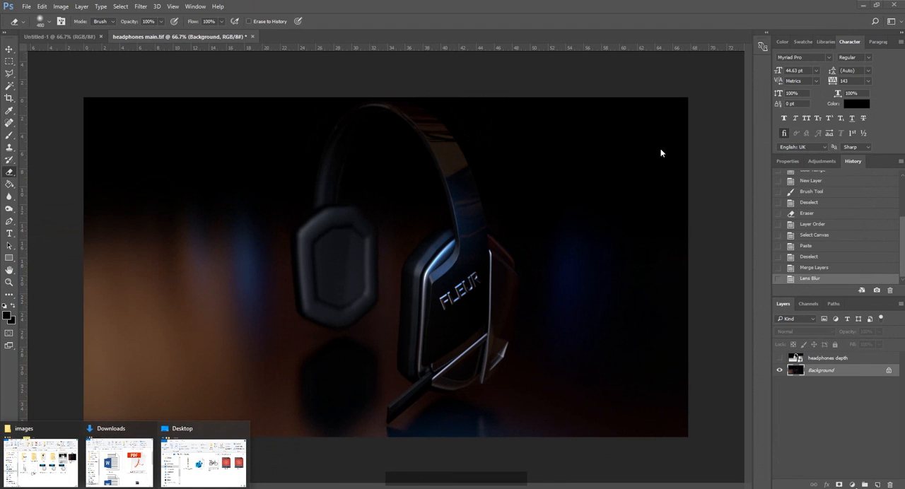
click(689, 160)
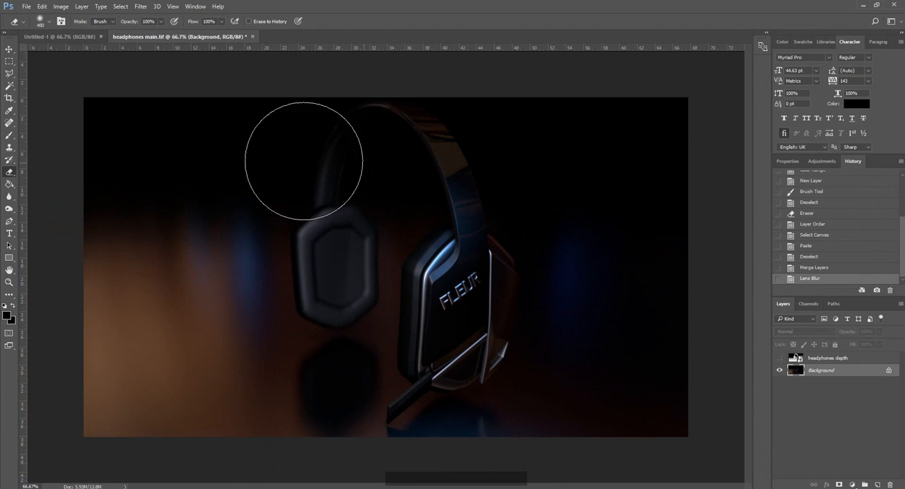